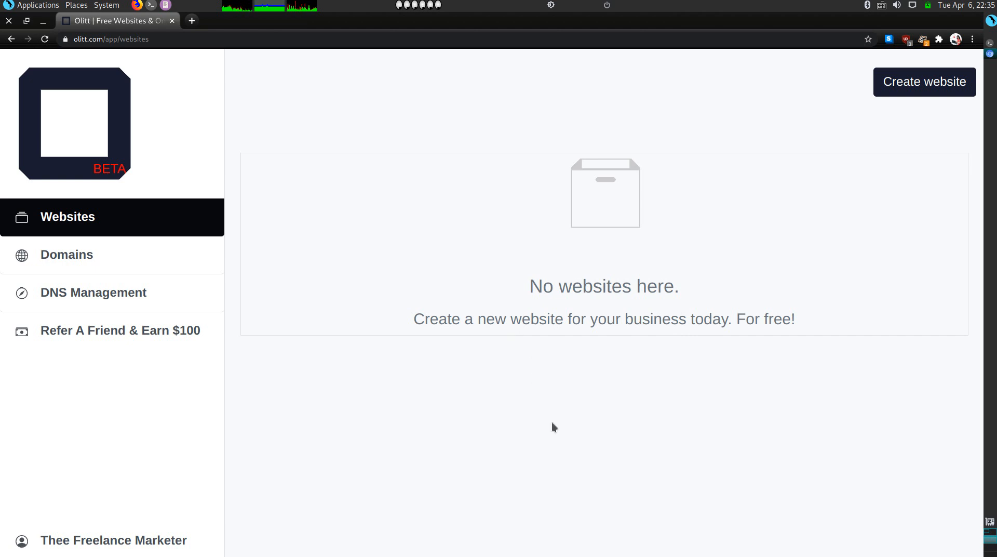
- Create a new website from the Olitt Fusion V2 template in the Agency category and dismiss the congratulations dialog
{"action": "left_click", "coordinate": [934, 86]}
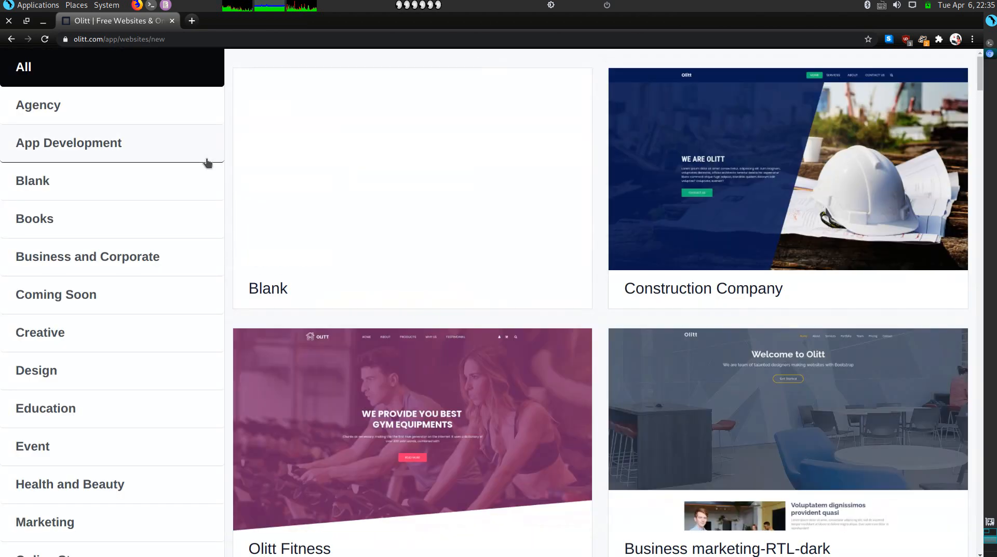
{"action": "left_click", "coordinate": [114, 120]}
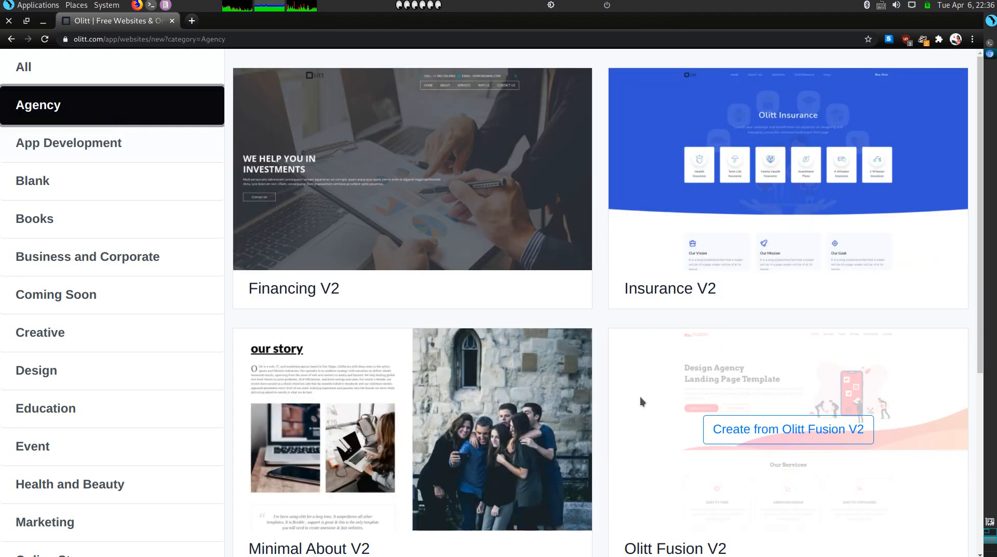
{"action": "left_click", "coordinate": [754, 435]}
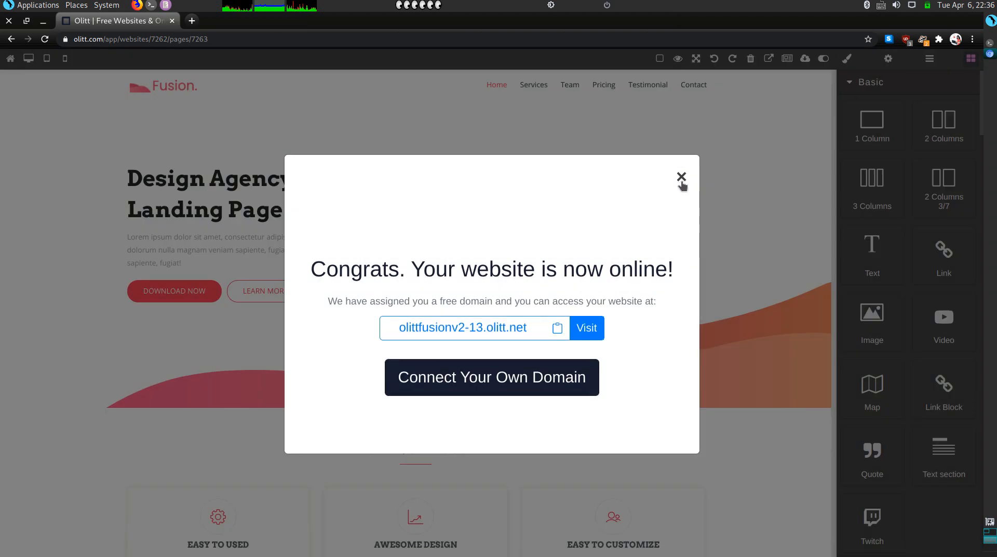
{"action": "left_click", "coordinate": [681, 177]}
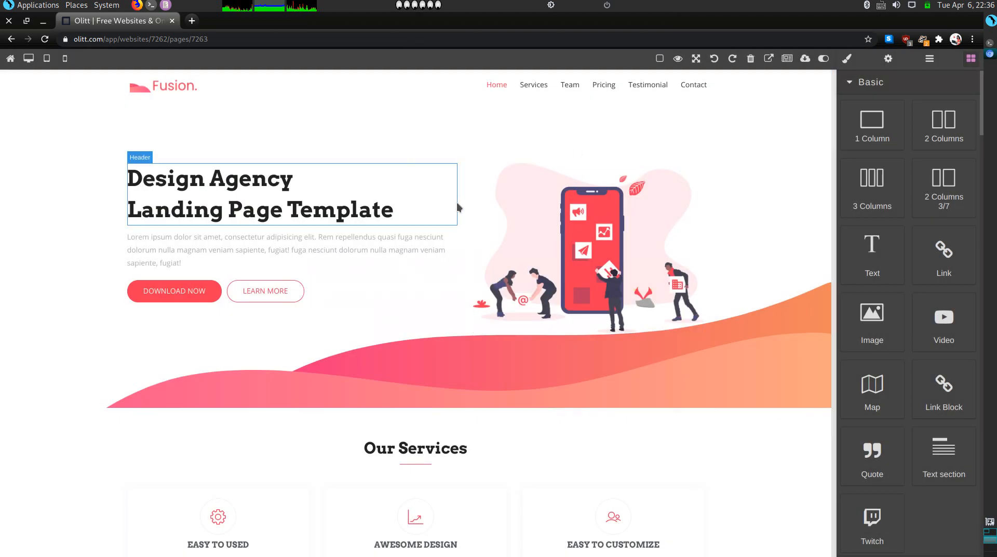
- Delete the Fusion logo image from the page header
{"action": "left_click", "coordinate": [190, 92]}
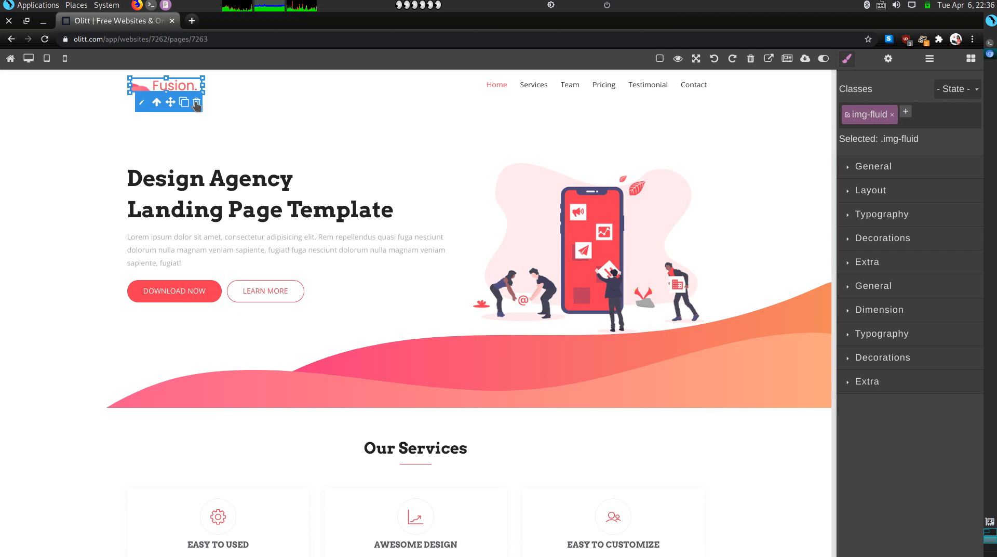
{"action": "left_click", "coordinate": [196, 105]}
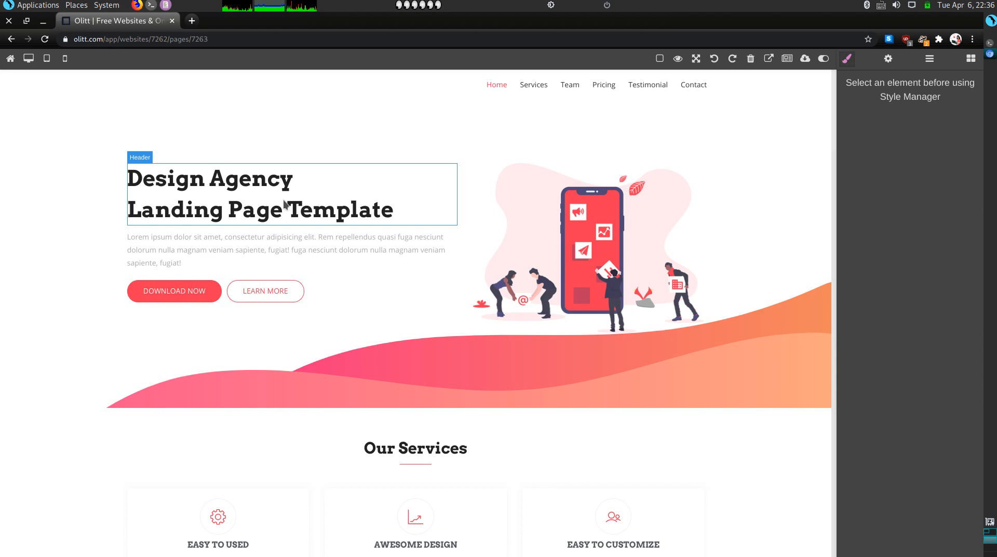
- Replace the hero heading "Design Agency Landing Page Template" with "The Language Master"
{"action": "double_click", "coordinate": [315, 209]}
{"action": "double_click", "coordinate": [314, 207]}
{"action": "key", "text": "BackSpace"}
{"action": "key", "text": "BackSpace"}
{"action": "key", "text": "BackSpace"}
{"action": "key", "text": "BackSpace"}
{"action": "key", "text": "BackSpace"}
{"action": "key", "text": "BackSpace"}
{"action": "key", "text": "BackSpace"}
{"action": "key", "text": "BackSpace"}
{"action": "key", "text": "BackSpace"}
{"action": "key", "text": "BackSpace"}
{"action": "key", "text": "BackSpace"}
{"action": "key", "text": "BackSpace"}
{"action": "key", "text": "BackSpace"}
{"action": "key", "text": "BackSpace"}
{"action": "key", "text": "BackSpace"}
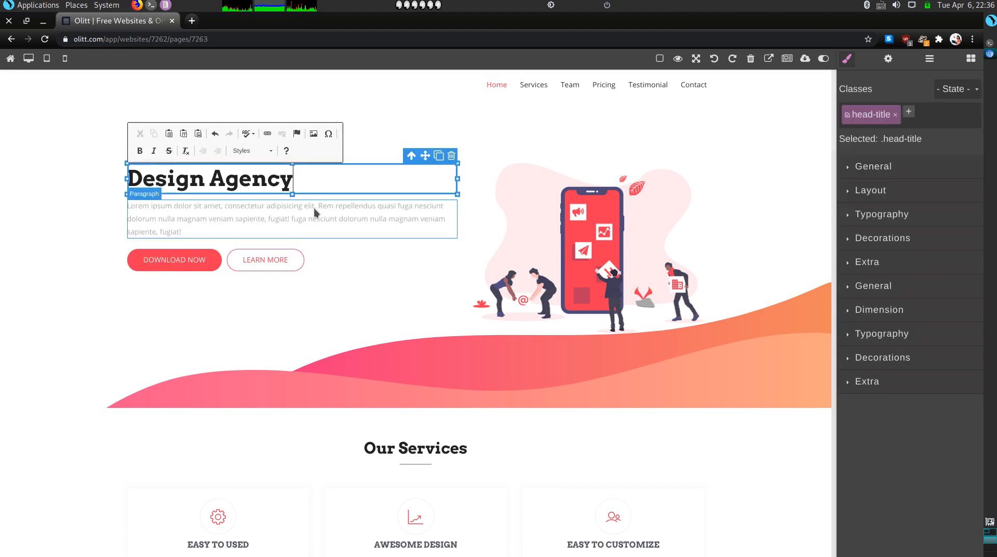
{"action": "key", "text": "BackSpace"}
{"action": "key", "text": "BackSpace"}
{"action": "key", "text": "BackSpace"}
{"action": "key", "text": "BackSpace"}
{"action": "key", "text": "BackSpace"}
{"action": "key", "text": "BackSpace"}
{"action": "key", "text": "BackSpace"}
{"action": "key", "text": "BackSpace"}
{"action": "key", "text": "BackSpace"}
{"action": "key", "text": "BackSpace"}
{"action": "key", "text": "BackSpace"}
{"action": "key", "text": "BackSpace"}
{"action": "type", "text": "The"}
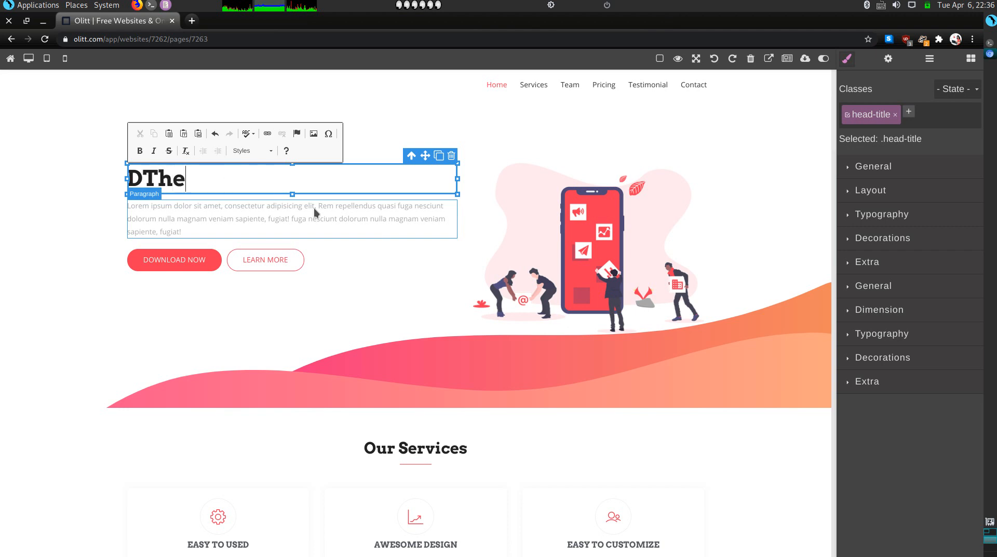
{"action": "type", "text": " Languag"}
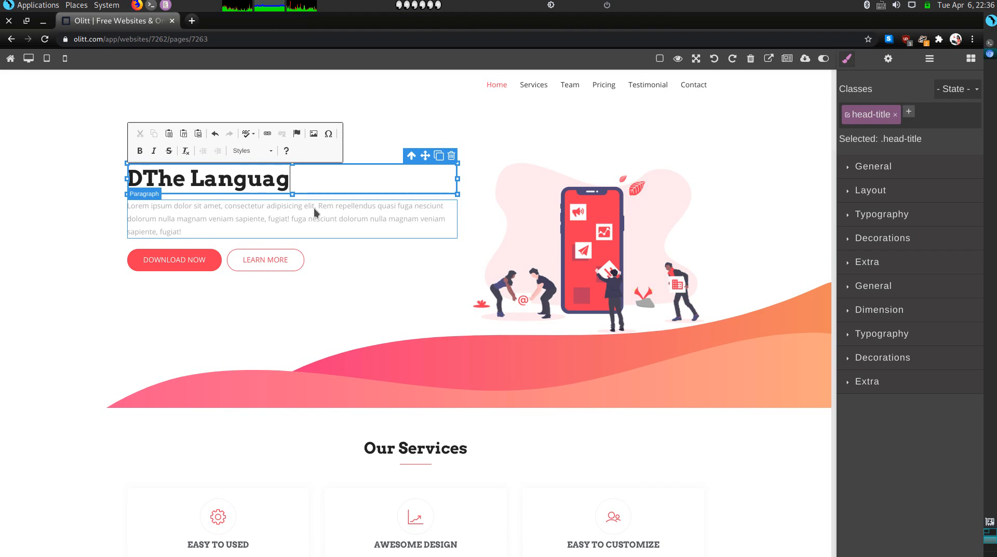
{"action": "type", "text": "e MAster"}
{"action": "key", "text": "BackSpace"}
{"action": "key", "text": "BackSpace"}
{"action": "key", "text": "BackSpace"}
{"action": "key", "text": "BackSpace"}
{"action": "key", "text": "BackSpace"}
{"action": "type", "text": "as"}
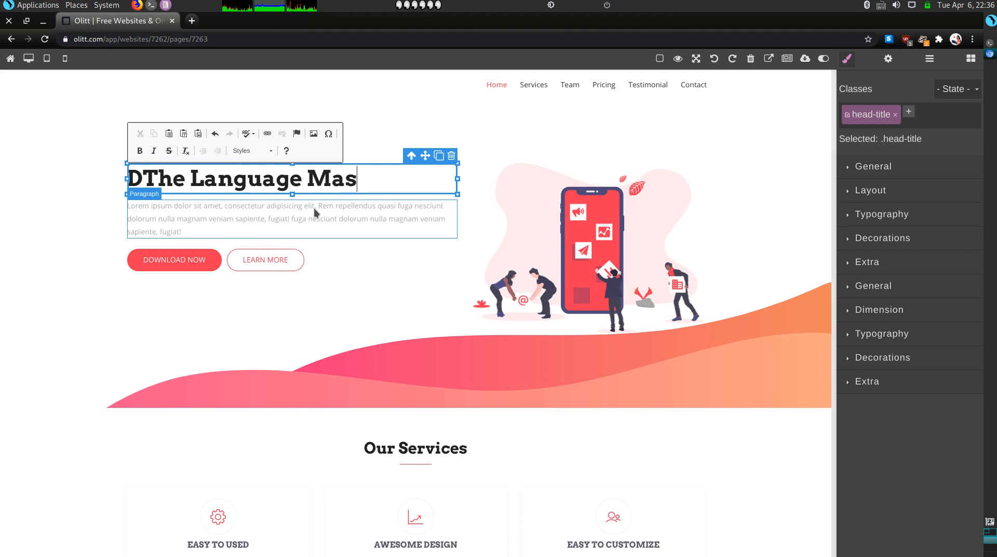
{"action": "type", "text": "ter"}
{"action": "key", "text": "Left"}
{"action": "key", "text": "Left"}
{"action": "key", "text": "Left"}
{"action": "key", "text": "Left"}
{"action": "key", "text": "Left"}
{"action": "key", "text": "Left"}
{"action": "key", "text": "Left"}
{"action": "key", "text": "Left"}
{"action": "key", "text": "Left"}
{"action": "key", "text": "Left"}
{"action": "key", "text": "Left"}
{"action": "key", "text": "Left"}
{"action": "key", "text": "Left"}
{"action": "key", "text": "Left"}
{"action": "key", "text": "Left"}
{"action": "key", "text": "Left"}
{"action": "key", "text": "Left"}
{"action": "key", "text": "BackSpace"}
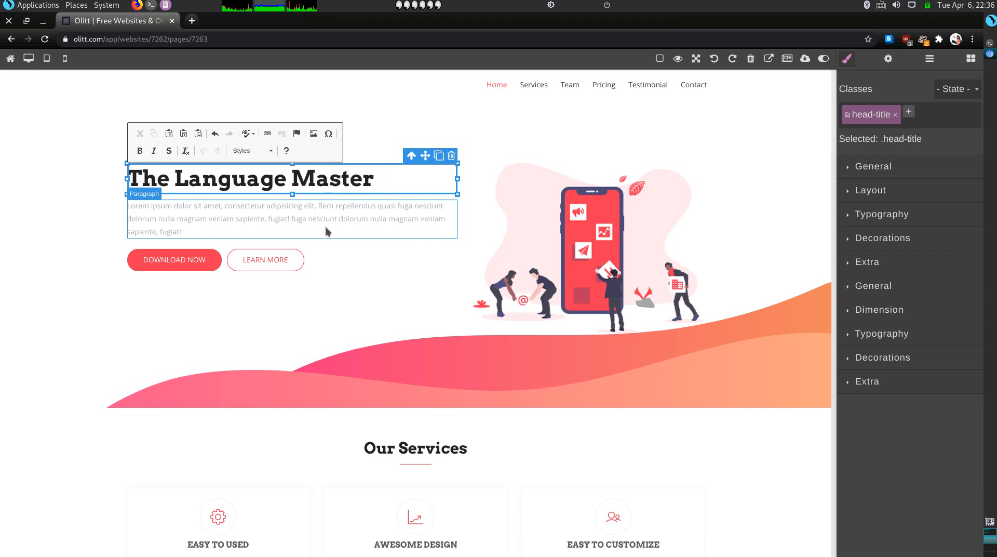
- Replace the placeholder paragraph under the hero heading with "I am a Freelance Language Translator and Sign Language Illustrator"
{"action": "left_click", "coordinate": [320, 220]}
{"action": "triple_click", "coordinate": [320, 220]}
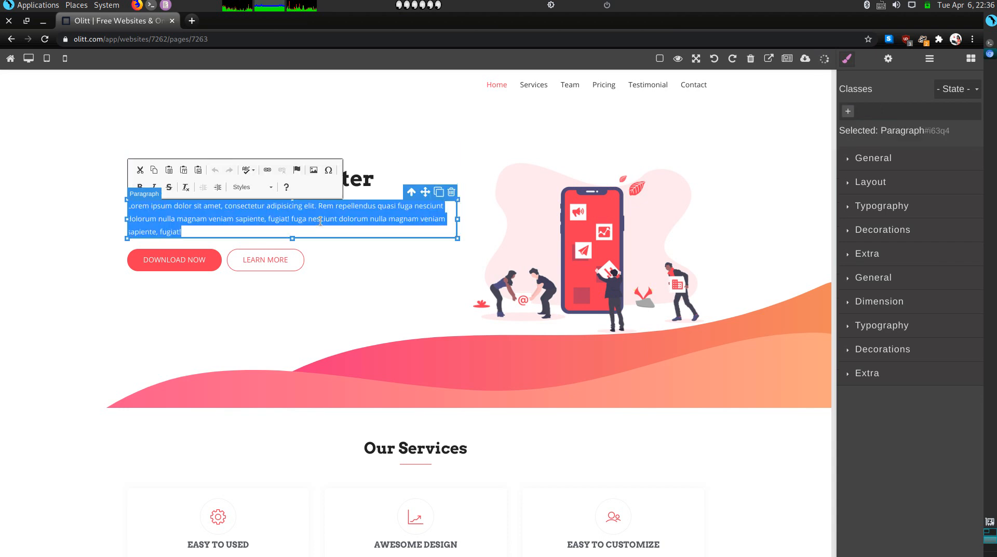
{"action": "key", "text": "Right"}
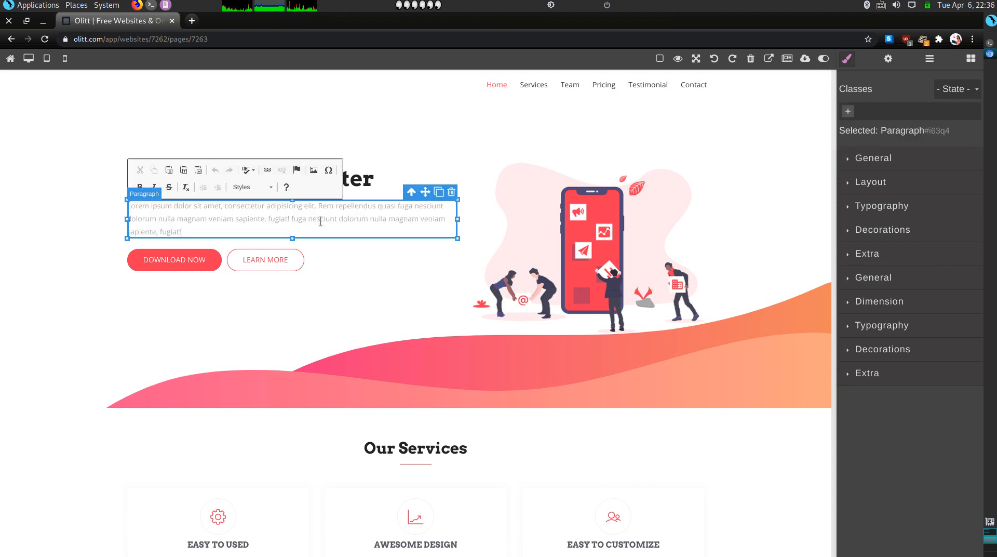
{"action": "key", "text": "BackSpace"}
{"action": "key", "text": "BackSpace"}
{"action": "key", "text": "BackSpace"}
{"action": "key", "text": "BackSpace"}
{"action": "key", "text": "BackSpace"}
{"action": "key", "text": "BackSpace"}
{"action": "key", "text": "BackSpace"}
{"action": "key", "text": "BackSpace"}
{"action": "key", "text": "BackSpace"}
{"action": "key", "text": "BackSpace"}
{"action": "key", "text": "BackSpace"}
{"action": "key", "text": "BackSpace"}
{"action": "key", "text": "BackSpace"}
{"action": "key", "text": "BackSpace"}
{"action": "key", "text": "BackSpace"}
{"action": "key", "text": "BackSpace"}
{"action": "key", "text": "BackSpace"}
{"action": "key", "text": "BackSpace"}
{"action": "key", "text": "BackSpace"}
{"action": "key", "text": "BackSpace"}
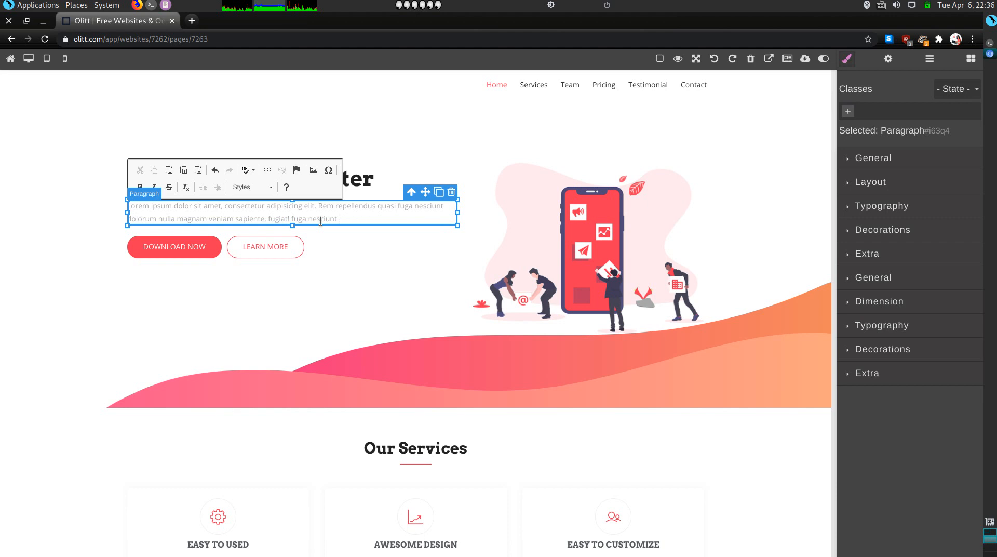
{"action": "key", "text": "BackSpace"}
{"action": "key", "text": "BackSpace"}
{"action": "key", "text": "BackSpace"}
{"action": "key", "text": "BackSpace"}
{"action": "key", "text": "BackSpace"}
{"action": "key", "text": "BackSpace"}
{"action": "key", "text": "BackSpace"}
{"action": "key", "text": "BackSpace"}
{"action": "key", "text": "BackSpace"}
{"action": "key", "text": "BackSpace"}
{"action": "key", "text": "BackSpace"}
{"action": "key", "text": "BackSpace"}
{"action": "key", "text": "BackSpace"}
{"action": "key", "text": "BackSpace"}
{"action": "key", "text": "BackSpace"}
{"action": "key", "text": "BackSpace"}
{"action": "key", "text": "BackSpace"}
{"action": "key", "text": "BackSpace"}
{"action": "key", "text": "BackSpace"}
{"action": "key", "text": "BackSpace"}
{"action": "key", "text": "BackSpace"}
{"action": "key", "text": "BackSpace"}
{"action": "key", "text": "BackSpace"}
{"action": "key", "text": "BackSpace"}
{"action": "key", "text": "BackSpace"}
{"action": "key", "text": "BackSpace"}
{"action": "key", "text": "BackSpace"}
{"action": "key", "text": "BackSpace"}
{"action": "key", "text": "BackSpace"}
{"action": "key", "text": "BackSpace"}
{"action": "key", "text": "BackSpace"}
{"action": "key", "text": "BackSpace"}
{"action": "key", "text": "BackSpace"}
{"action": "key", "text": "BackSpace"}
{"action": "key", "text": "BackSpace"}
{"action": "key", "text": "BackSpace"}
{"action": "key", "text": "BackSpace"}
{"action": "key", "text": "BackSpace"}
{"action": "key", "text": "BackSpace"}
{"action": "key", "text": "BackSpace"}
{"action": "key", "text": "BackSpace"}
{"action": "key", "text": "BackSpace"}
{"action": "key", "text": "BackSpace"}
{"action": "key", "text": "BackSpace"}
{"action": "key", "text": "BackSpace"}
{"action": "key", "text": "BackSpace"}
{"action": "key", "text": "BackSpace"}
{"action": "key", "text": "BackSpace"}
{"action": "key", "text": "BackSpace"}
{"action": "key", "text": "BackSpace"}
{"action": "key", "text": "BackSpace"}
{"action": "key", "text": "BackSpace"}
{"action": "key", "text": "BackSpace"}
{"action": "key", "text": "BackSpace"}
{"action": "key", "text": "BackSpace"}
{"action": "key", "text": "BackSpace"}
{"action": "key", "text": "BackSpace"}
{"action": "key", "text": "BackSpace"}
{"action": "key", "text": "BackSpace"}
{"action": "key", "text": "BackSpace"}
{"action": "key", "text": "BackSpace"}
{"action": "key", "text": "BackSpace"}
{"action": "key", "text": "BackSpace"}
{"action": "key", "text": "BackSpace"}
{"action": "key", "text": "BackSpace"}
{"action": "key", "text": "BackSpace"}
{"action": "key", "text": "BackSpace"}
{"action": "key", "text": "BackSpace"}
{"action": "key", "text": "BackSpace"}
{"action": "key", "text": "BackSpace"}
{"action": "key", "text": "BackSpace"}
{"action": "key", "text": "BackSpace"}
{"action": "key", "text": "BackSpace"}
{"action": "key", "text": "BackSpace"}
{"action": "key", "text": "BackSpace"}
{"action": "type", "text": "I am"}
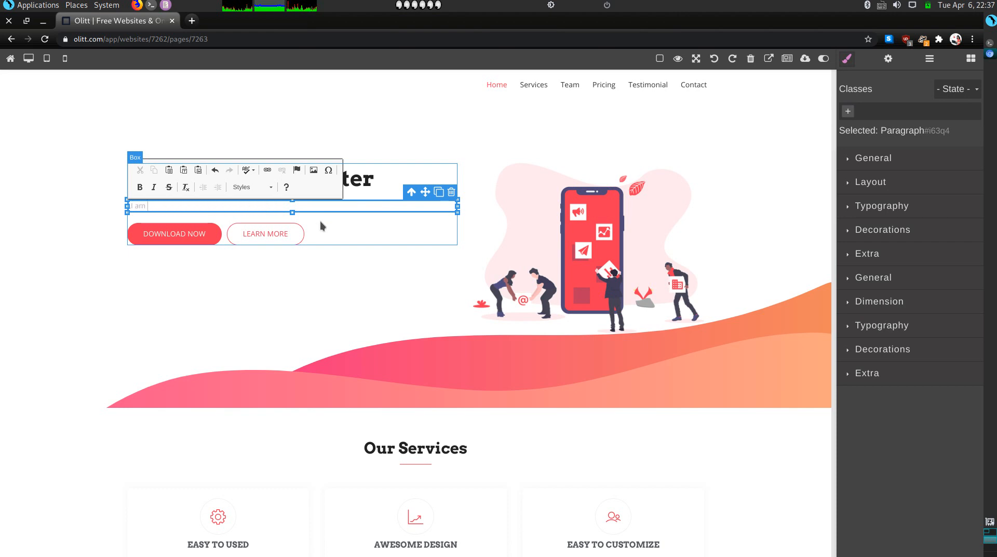
{"action": "type", "text": " a Freelance Language Translato"}
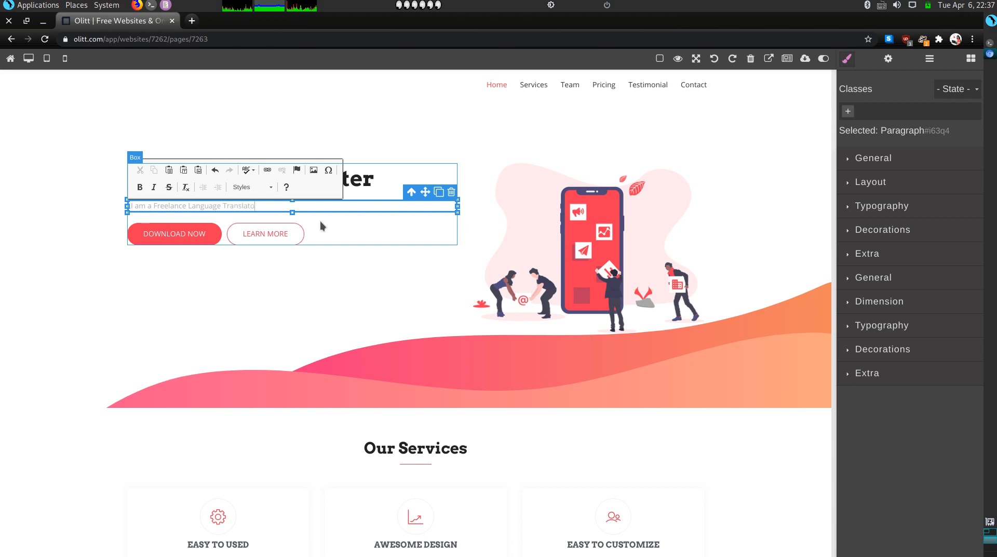
{"action": "type", "text": "r and Sign Language Illustrator"}
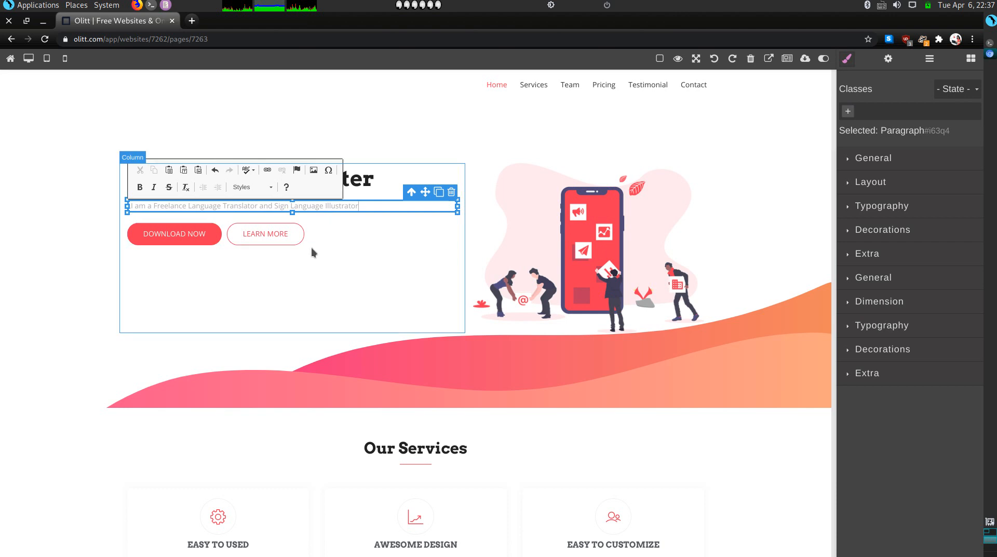
- Delete the "Learn More" and "Download Now" buttons from the hero section
{"action": "left_click", "coordinate": [282, 241]}
{"action": "left_click", "coordinate": [283, 241]}
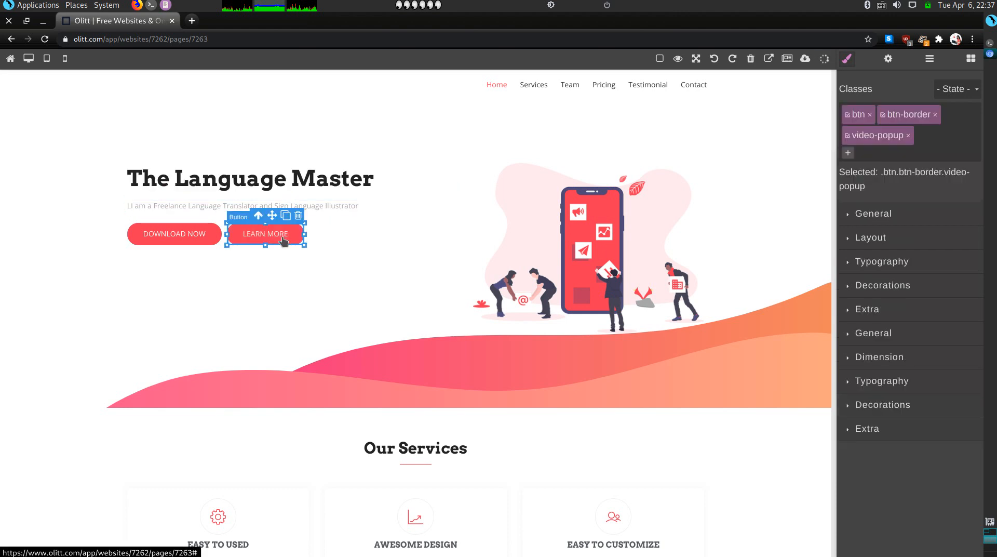
{"action": "left_click", "coordinate": [299, 214]}
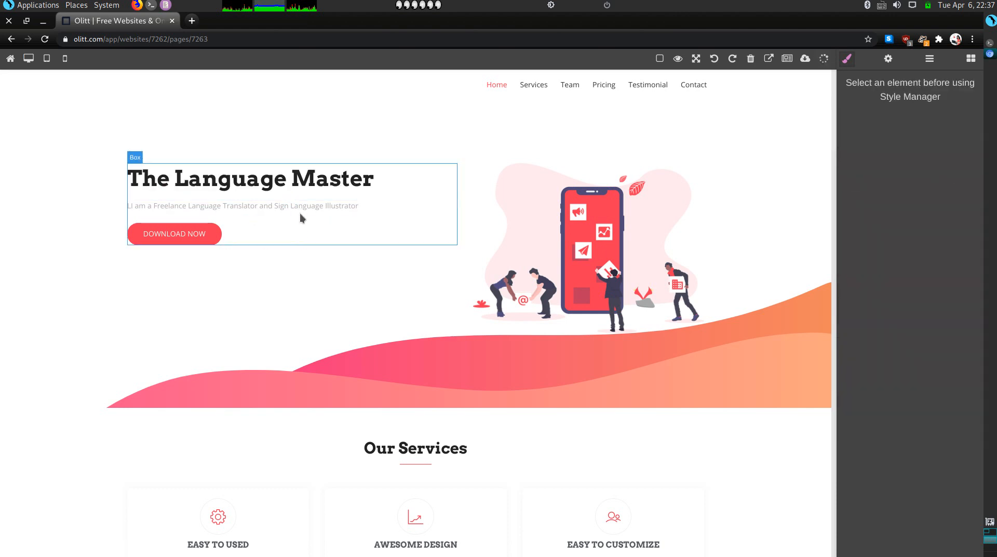
{"action": "left_click", "coordinate": [209, 240]}
{"action": "left_click", "coordinate": [216, 215]}
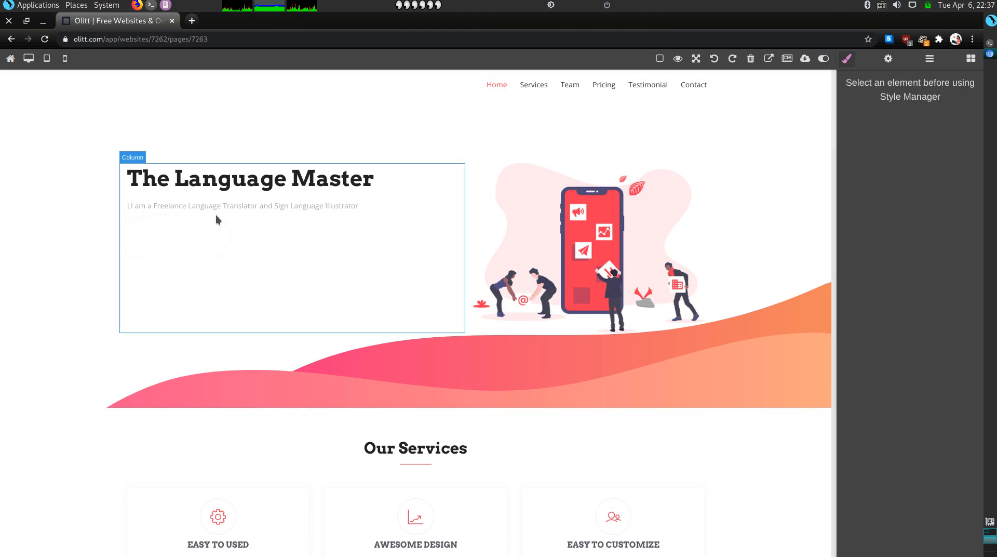
- Remove the stray leading character from the hero paragraph so that it begins with "I am a Freelance"
{"action": "left_click", "coordinate": [135, 208]}
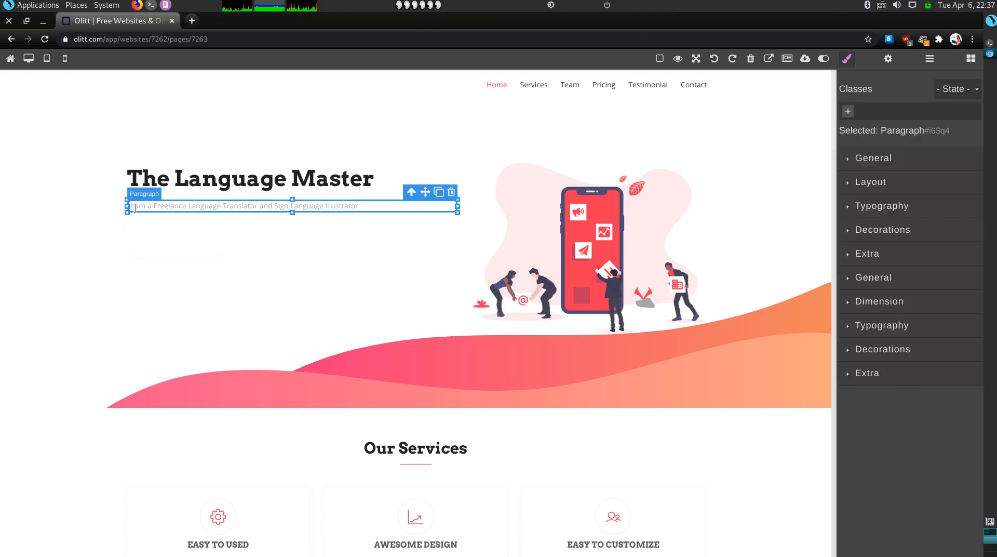
{"action": "double_click", "coordinate": [135, 208]}
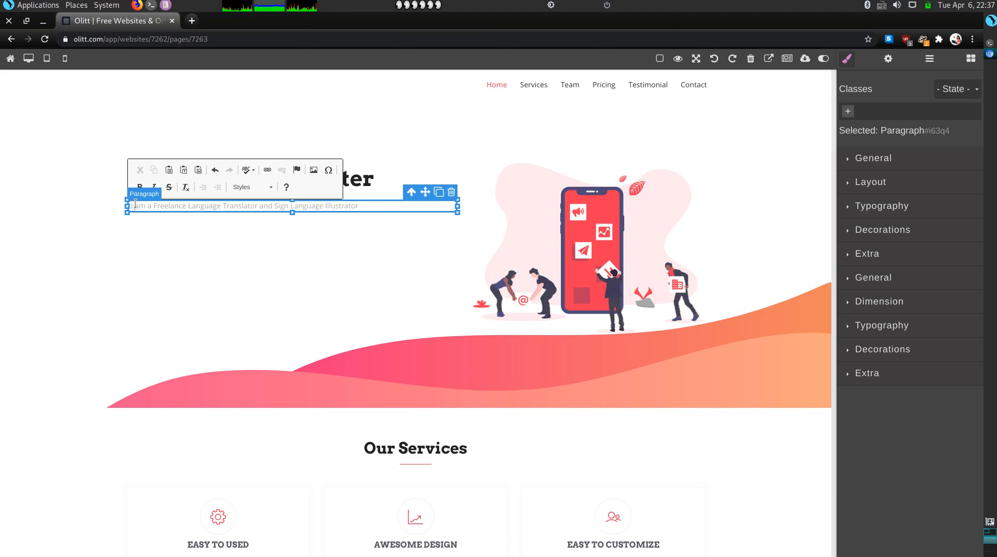
{"action": "key", "text": "BackSpace"}
{"action": "key", "text": "BackSpace"}
{"action": "key", "text": "BackSpace"}
{"action": "key", "text": "BackSpace"}
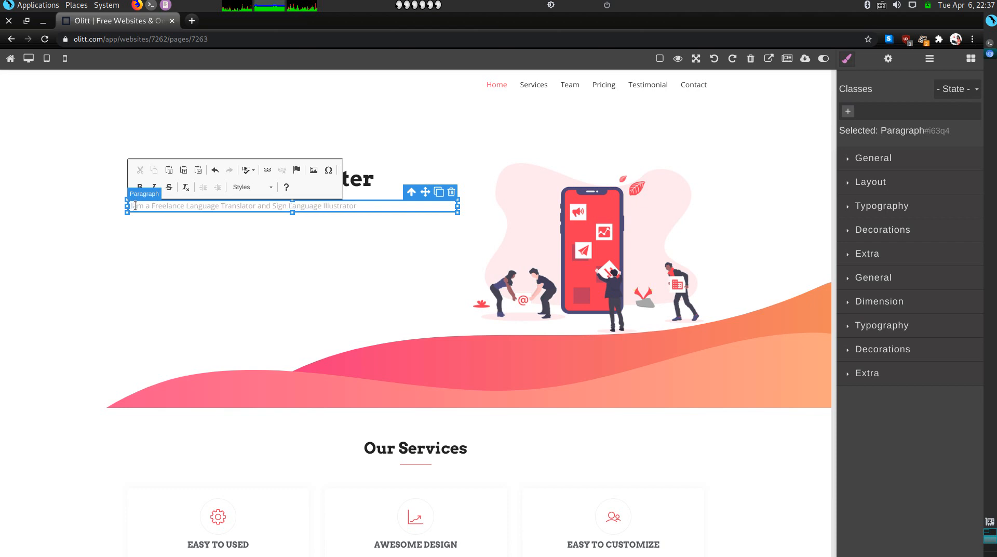
{"action": "type", "text": "a"}
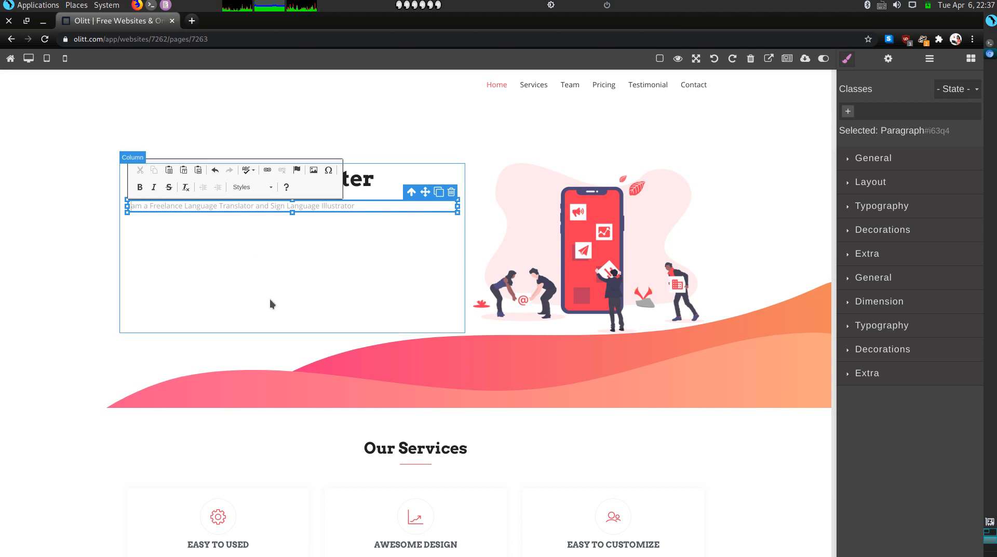
{"action": "left_click", "coordinate": [284, 319]}
- Replace the hero image with the uploaded illustration of a woman working at a laptop, and move it up and slightly left
{"action": "double_click", "coordinate": [620, 248]}
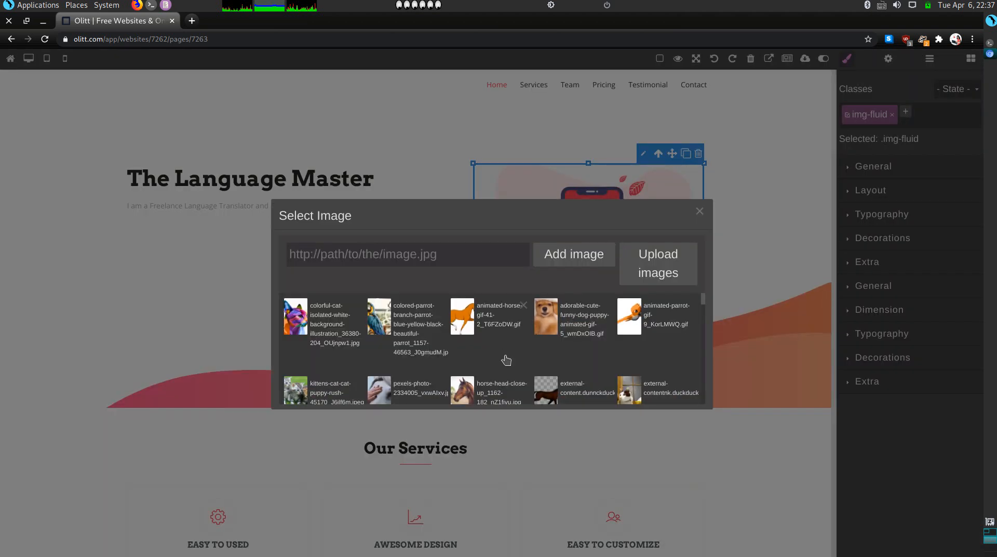
{"action": "scroll", "coordinate": [490, 385], "scroll_direction": "down", "scroll_amount": 3}
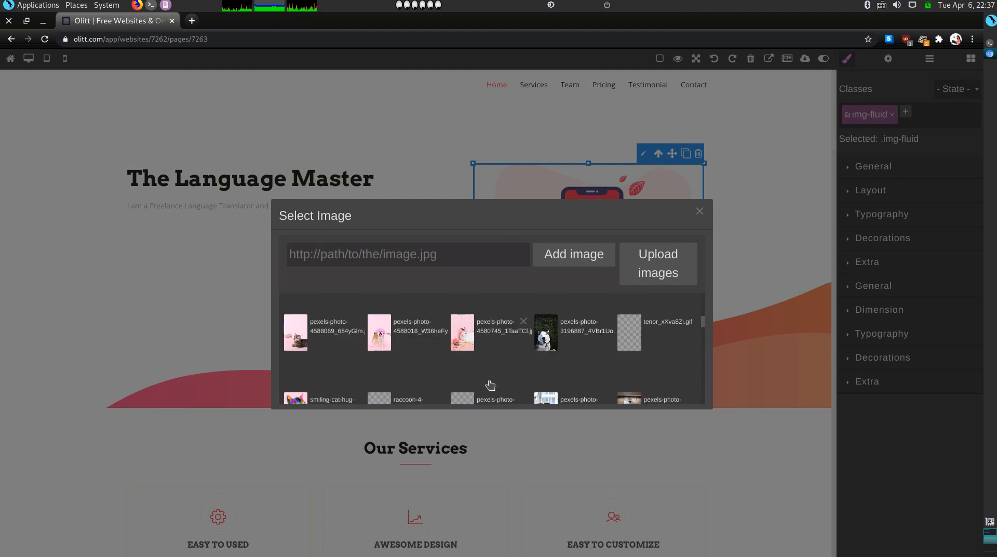
{"action": "scroll", "coordinate": [490, 384], "scroll_direction": "down", "scroll_amount": 3}
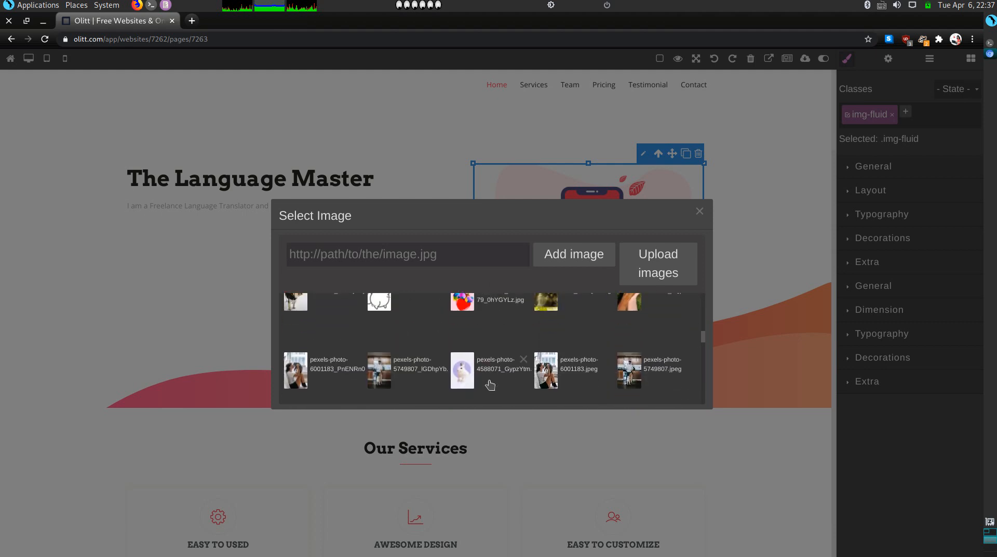
{"action": "scroll", "coordinate": [490, 385], "scroll_direction": "down", "scroll_amount": 1}
{"action": "scroll", "coordinate": [490, 385], "scroll_direction": "down", "scroll_amount": 5}
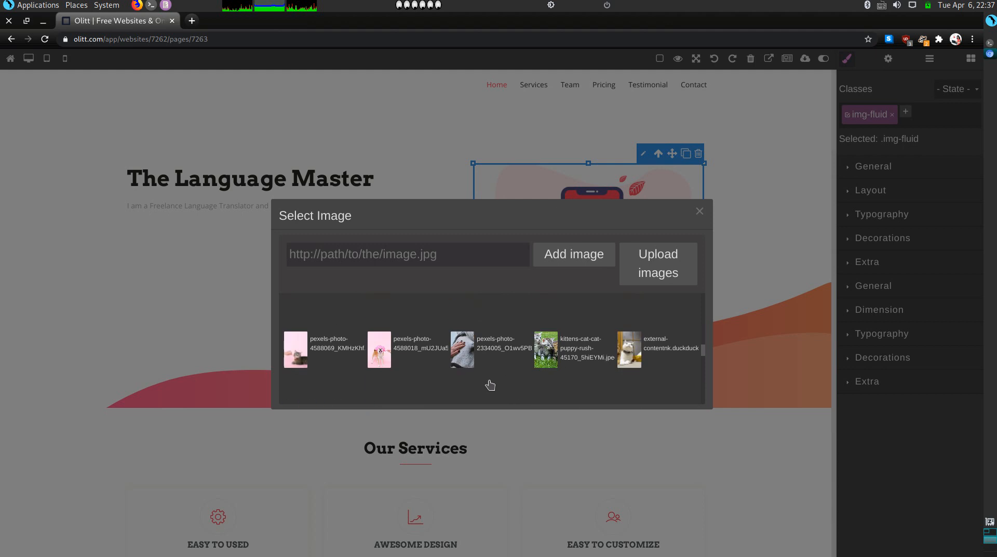
{"action": "scroll", "coordinate": [489, 384], "scroll_direction": "down", "scroll_amount": 3}
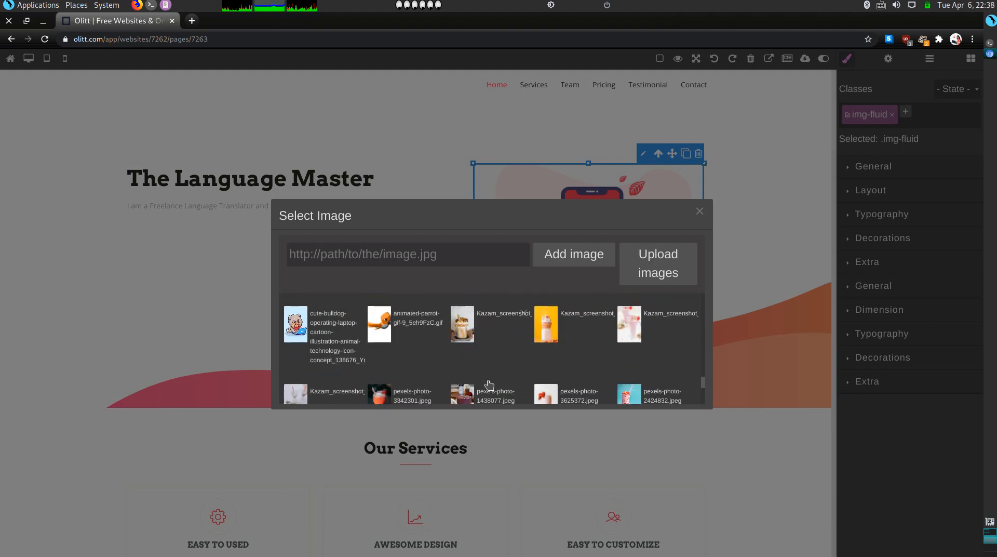
{"action": "scroll", "coordinate": [489, 384], "scroll_direction": "down", "scroll_amount": 3}
{"action": "scroll", "coordinate": [489, 383], "scroll_direction": "down", "scroll_amount": 5}
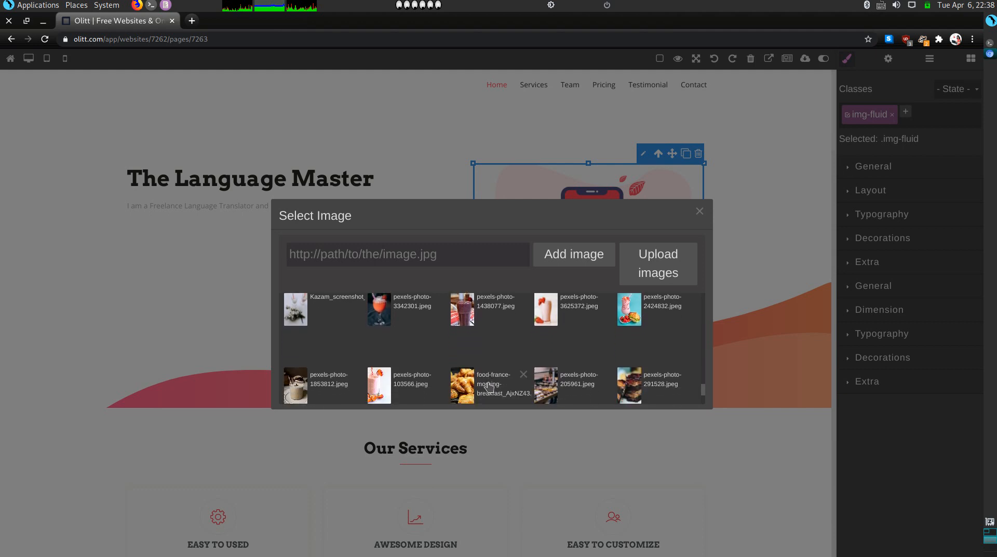
{"action": "scroll", "coordinate": [489, 386], "scroll_direction": "down", "scroll_amount": 10}
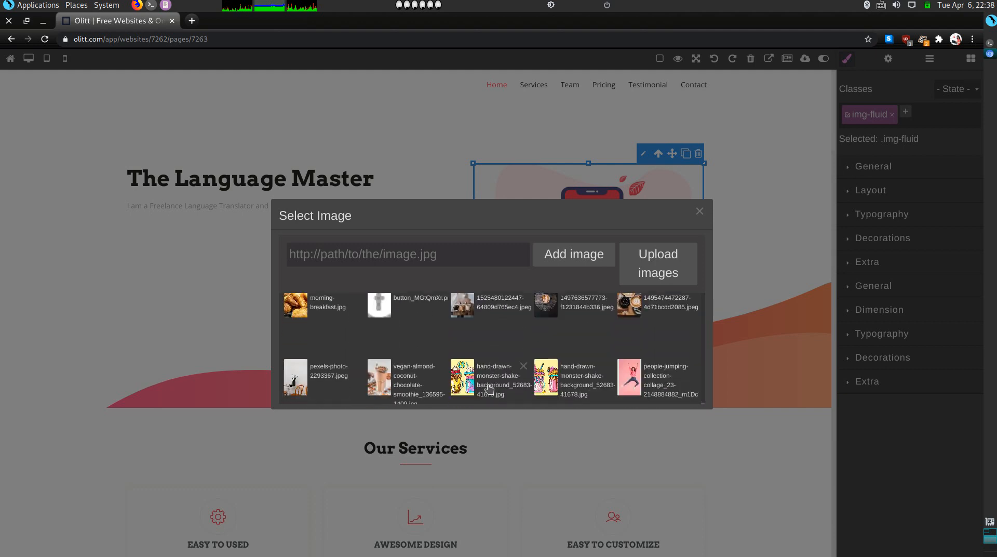
{"action": "scroll", "coordinate": [490, 392], "scroll_direction": "down", "scroll_amount": 5}
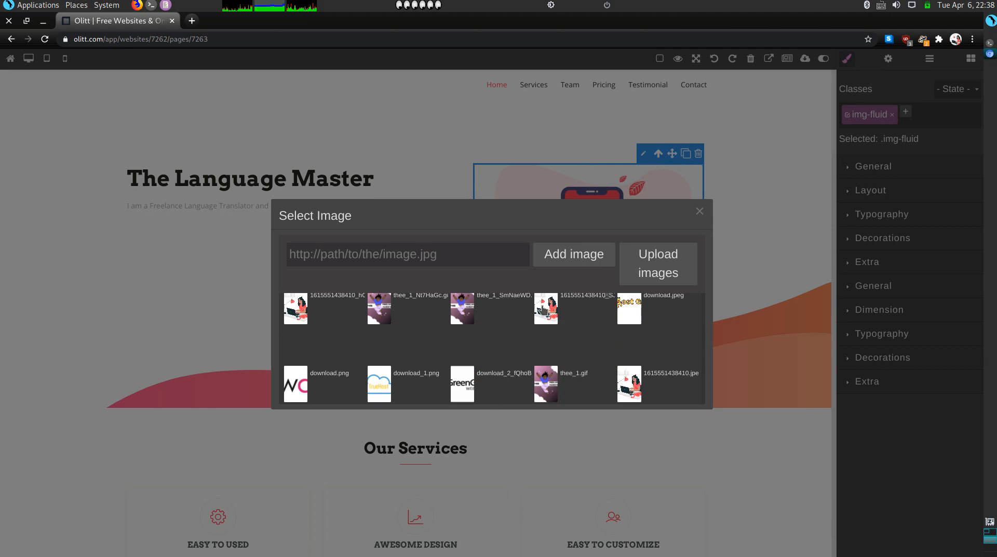
{"action": "left_click", "coordinate": [574, 294]}
{"action": "left_click", "coordinate": [764, 227]}
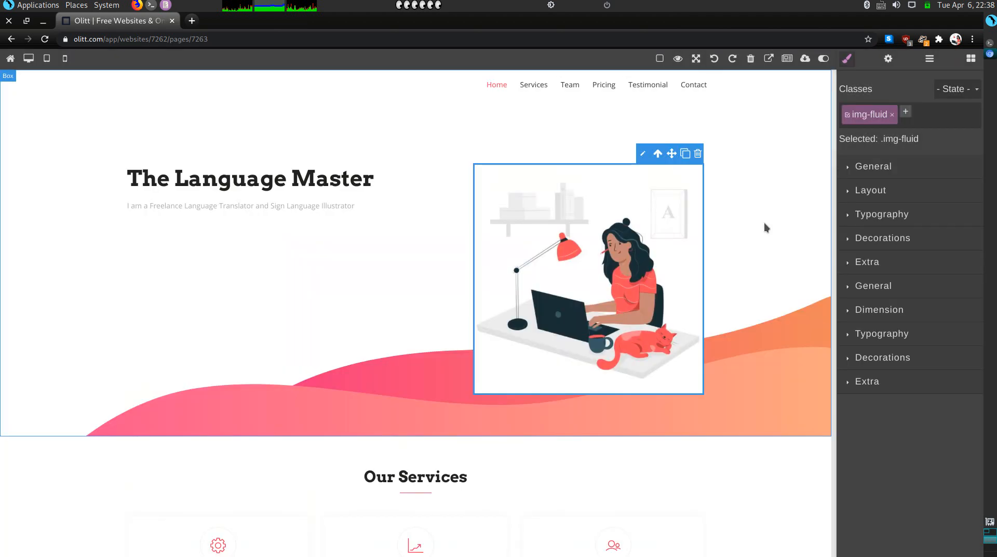
{"action": "left_click_drag", "start_coordinate": [633, 274], "coordinate": [620, 218]}
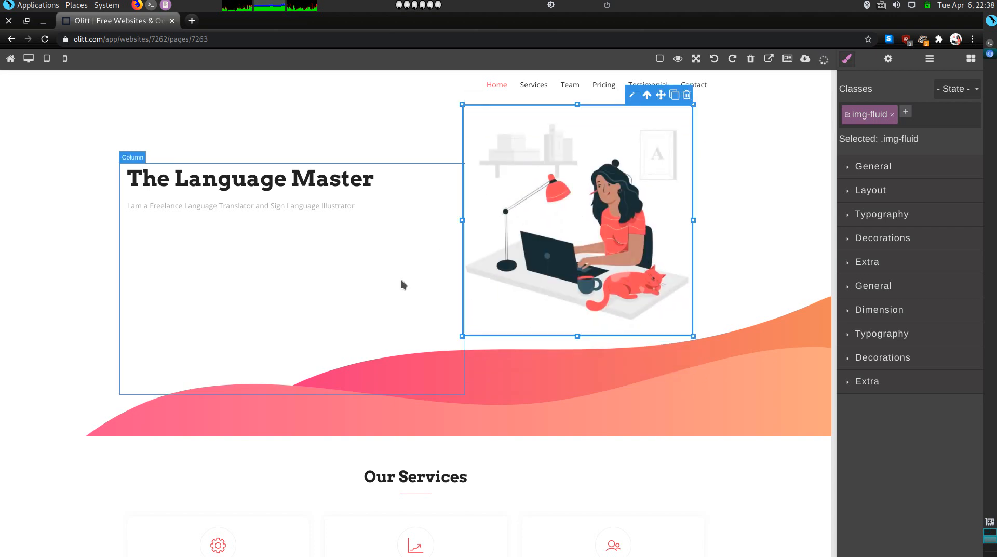
- Replace the "Our Services" section heading with "Collaborators"
{"action": "scroll", "coordinate": [466, 394], "scroll_direction": "down", "scroll_amount": 3}
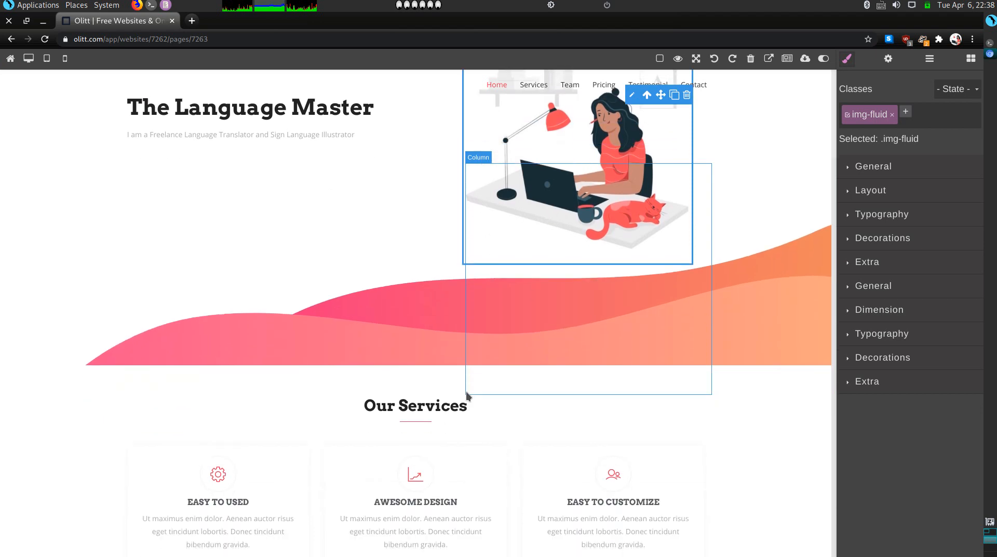
{"action": "scroll", "coordinate": [466, 394], "scroll_direction": "down", "scroll_amount": 2}
{"action": "scroll", "coordinate": [466, 391], "scroll_direction": "down", "scroll_amount": 8}
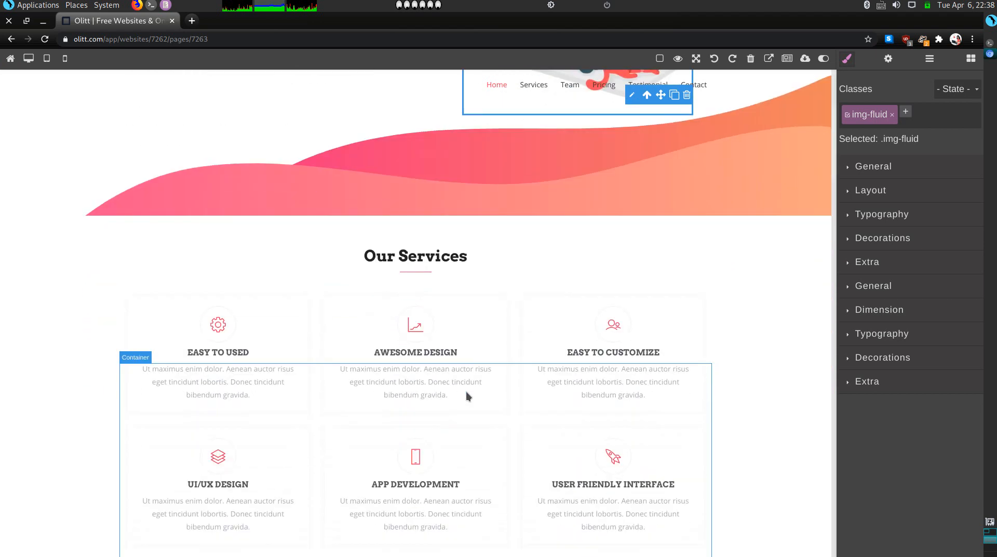
{"action": "scroll", "coordinate": [466, 392], "scroll_direction": "up", "scroll_amount": 5}
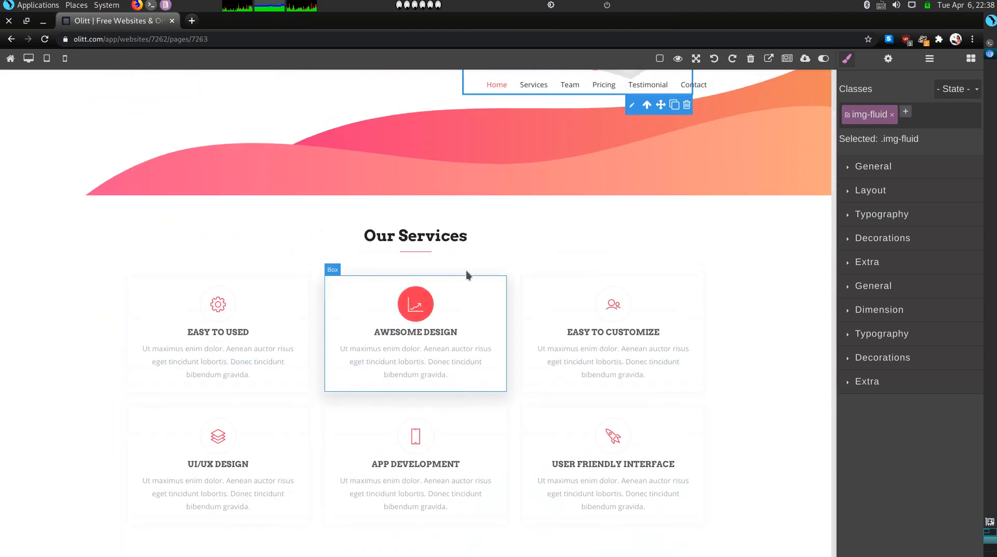
{"action": "left_click", "coordinate": [424, 236]}
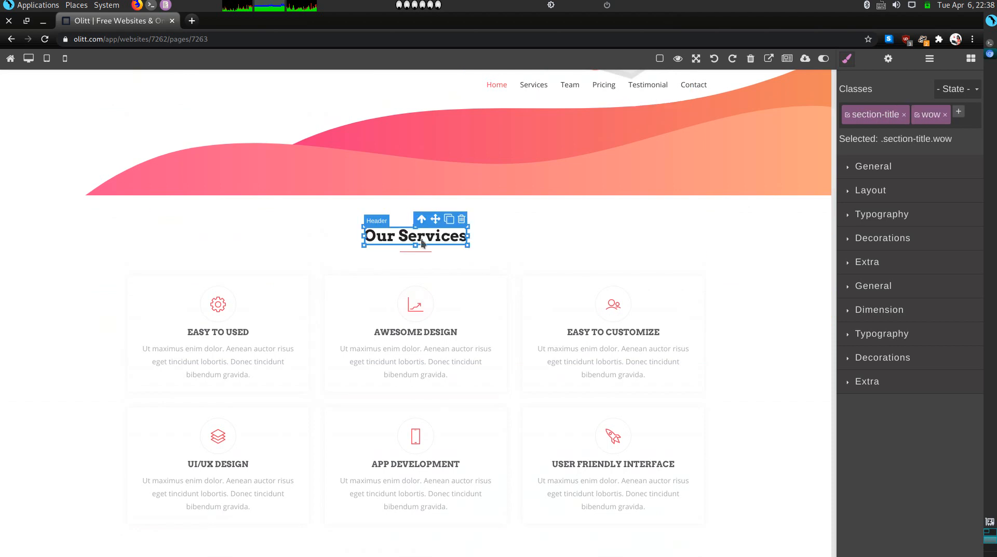
{"action": "double_click", "coordinate": [420, 237]}
{"action": "double_click", "coordinate": [419, 235]}
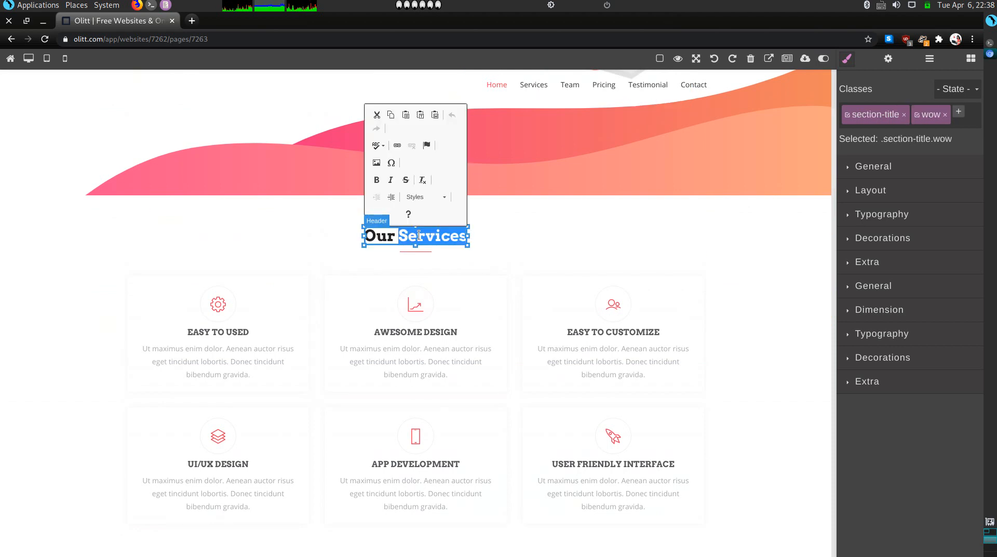
{"action": "triple_click", "coordinate": [418, 235]}
{"action": "type", "text": "Coll"}
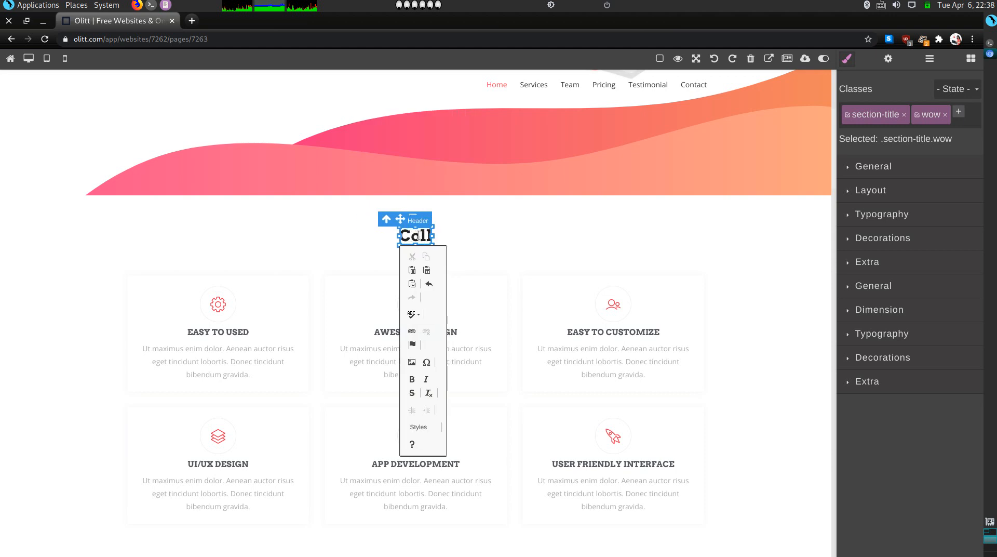
{"action": "type", "text": "abor"}
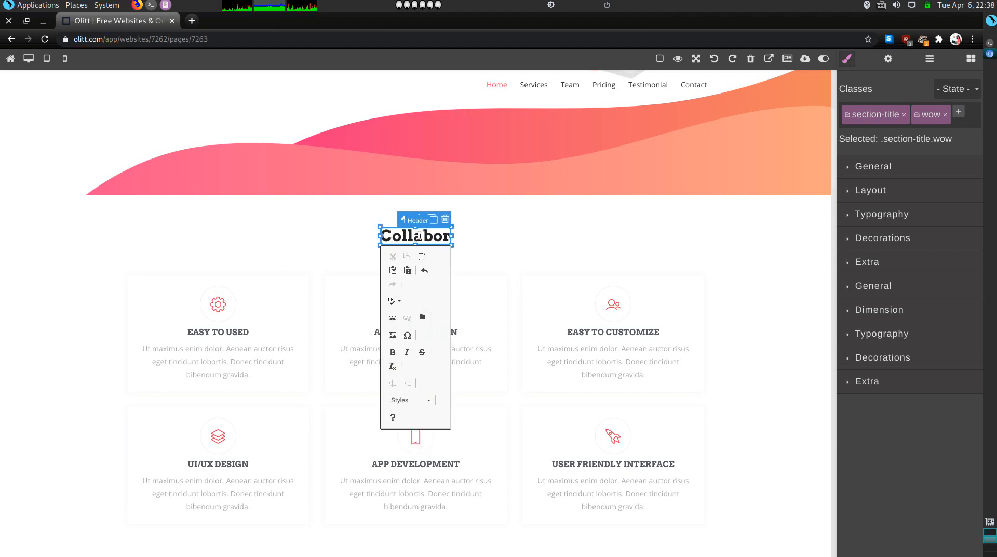
{"action": "type", "text": "ators"}
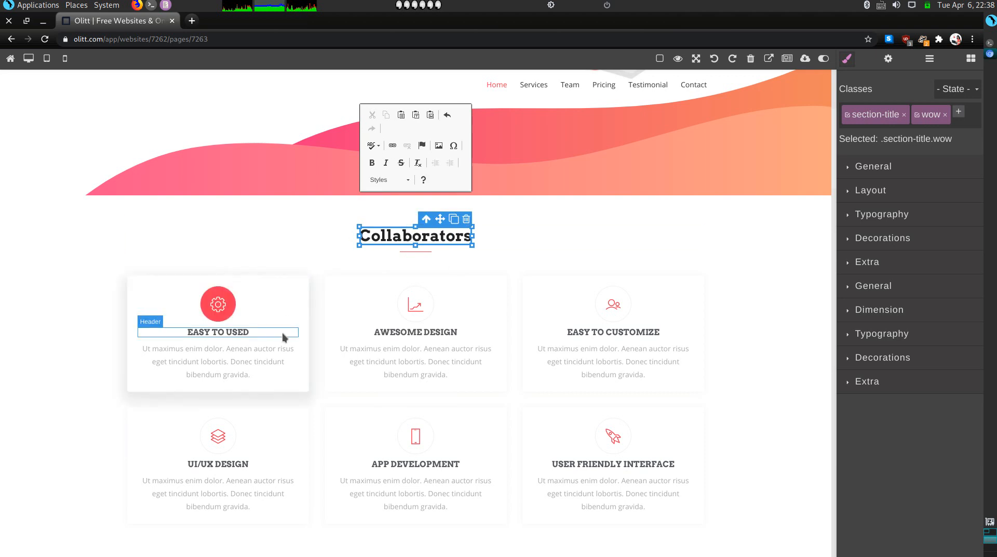
- Replace the "Easy to Used" card title with "Media Houses"
{"action": "left_click", "coordinate": [231, 334]}
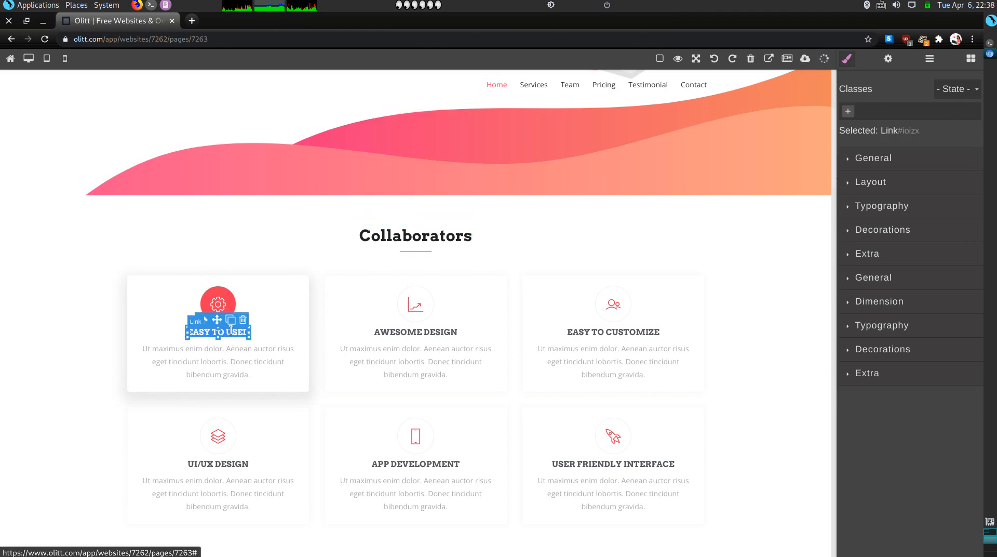
{"action": "type", "text": "Met"}
{"action": "key", "text": "BackSpace"}
{"action": "type", "text": "ria Hous"}
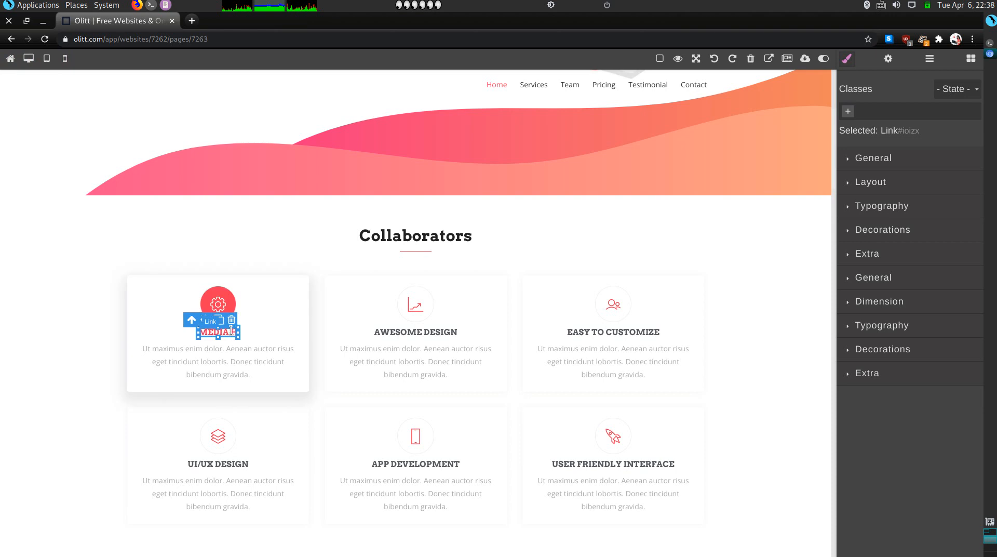
{"action": "type", "text": "es"}
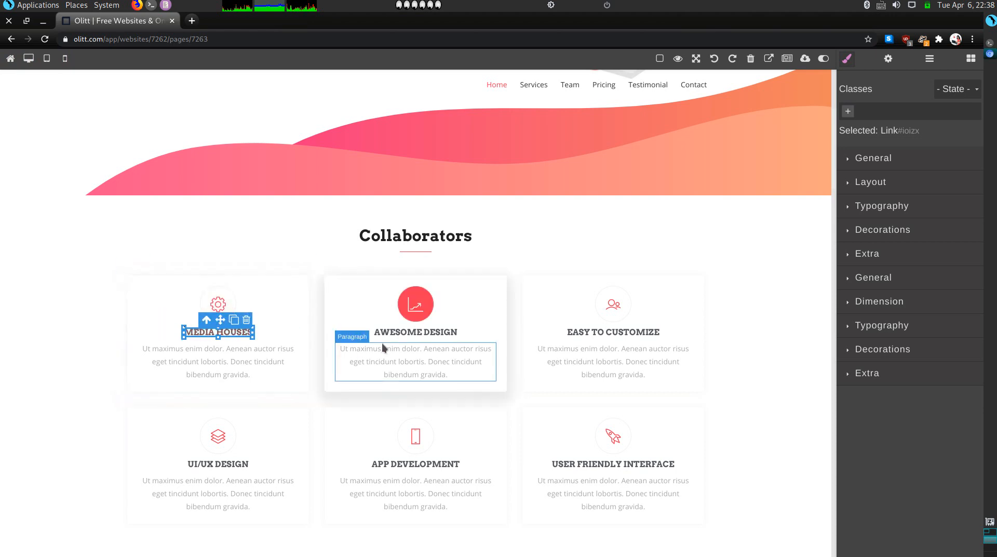
- Replace the "Awesome Design" card title with "LAW FIRMS"
{"action": "left_click", "coordinate": [412, 335]}
{"action": "triple_click", "coordinate": [412, 335]}
{"action": "type", "text": "LAW F"}
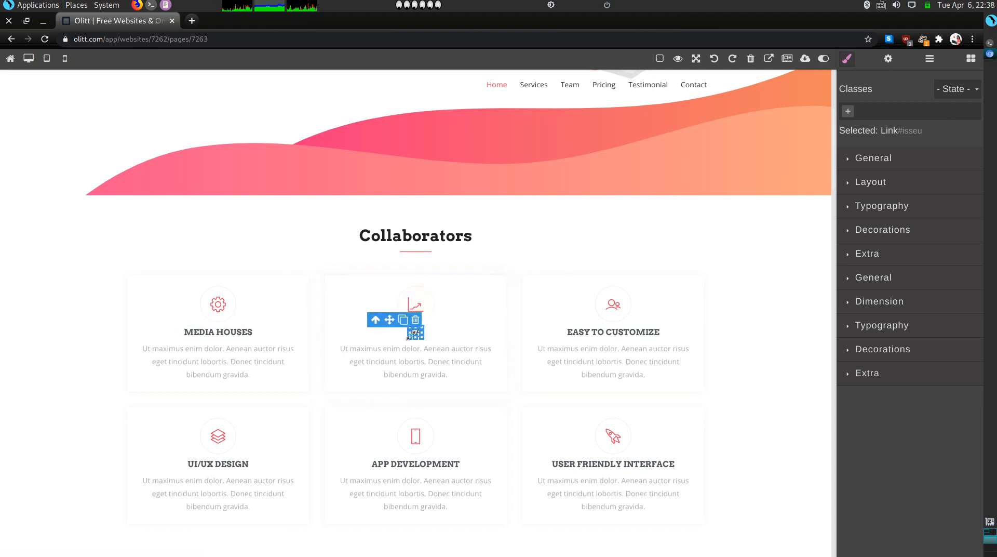
{"action": "type", "text": "IRSM"}
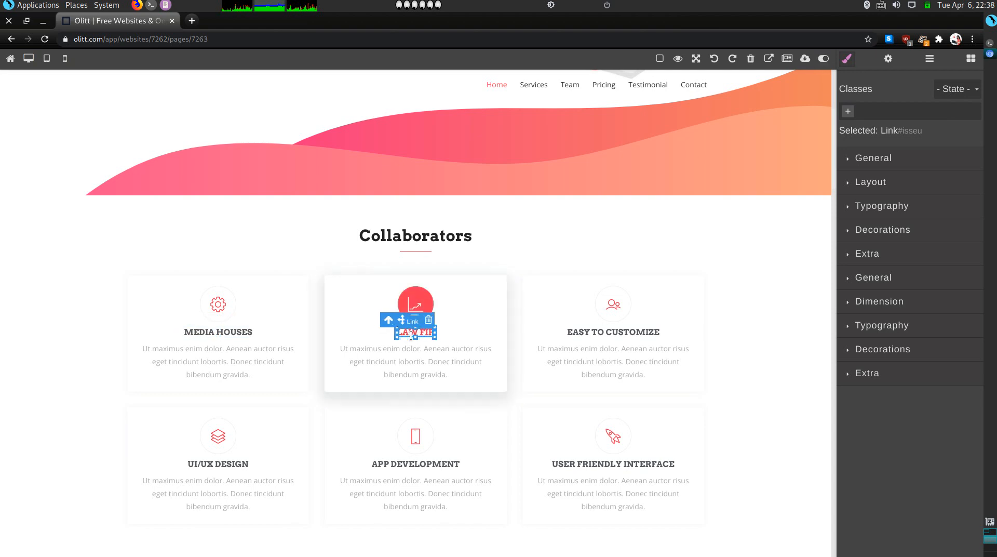
{"action": "key", "text": "BackSpace"}
{"action": "key", "text": "BackSpace"}
{"action": "key", "text": "BackSpace"}
{"action": "key", "text": "BackSpace"}
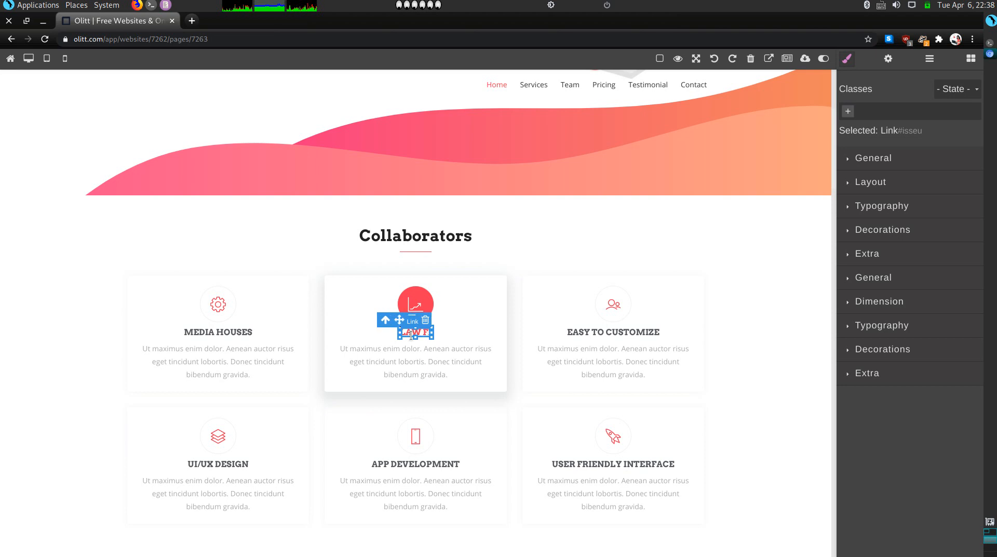
{"action": "type", "text": "IRMS"}
{"action": "key", "text": "BackSpace"}
{"action": "key", "text": "BackSpace"}
{"action": "key", "text": "BackSpace"}
{"action": "key", "text": "BackSpace"}
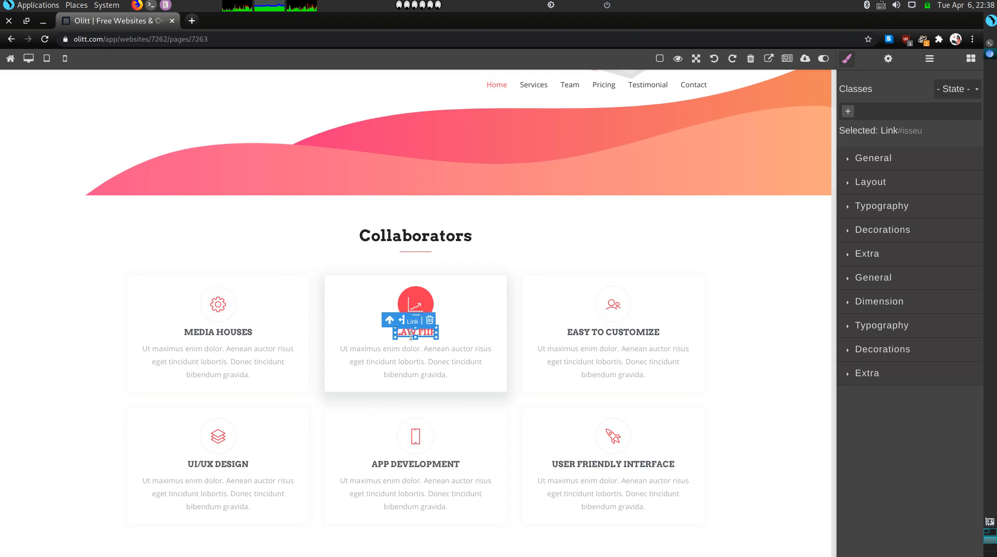
{"action": "type", "text": "IRMS"}
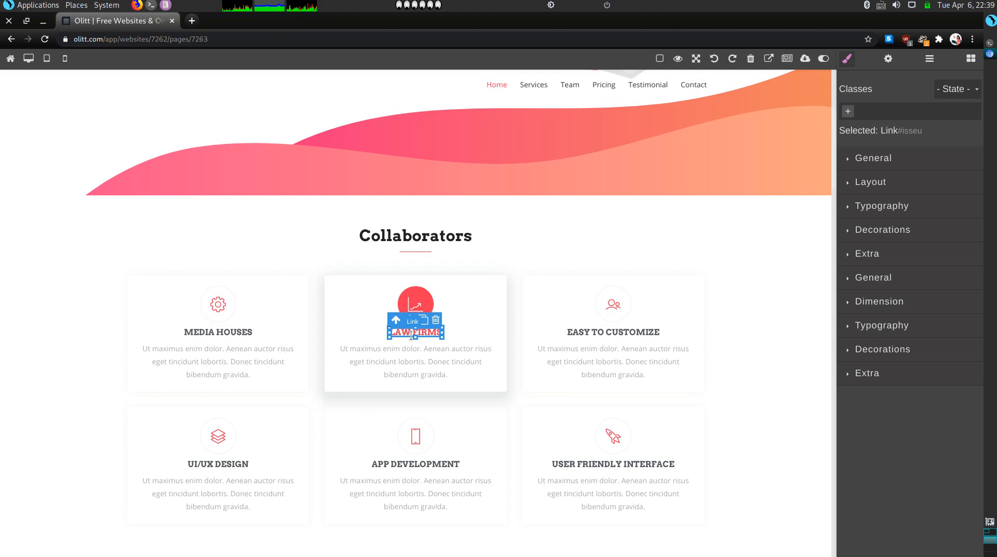
- Replace the "Easy to Customize" card title with "MEETINGS"
{"action": "left_click", "coordinate": [582, 333]}
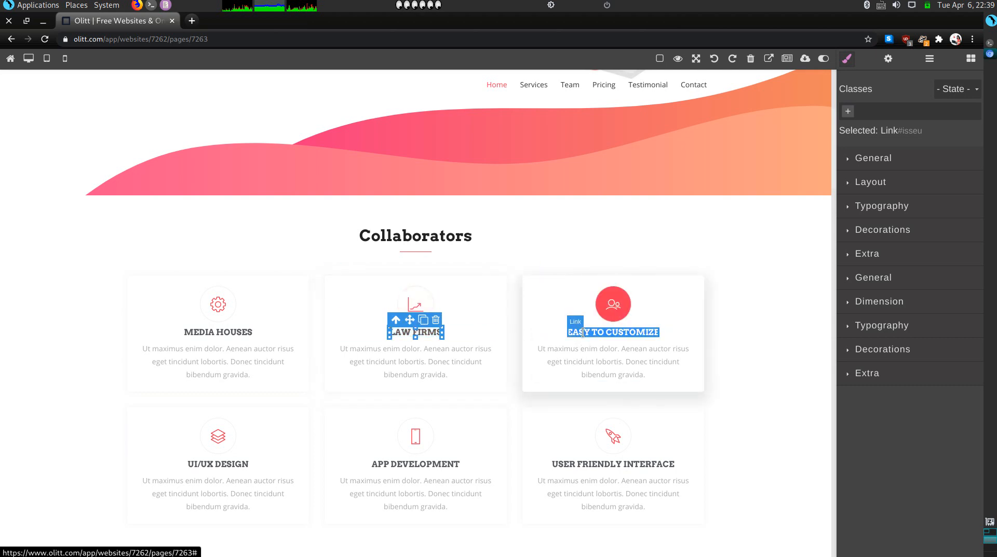
{"action": "triple_click", "coordinate": [582, 333]}
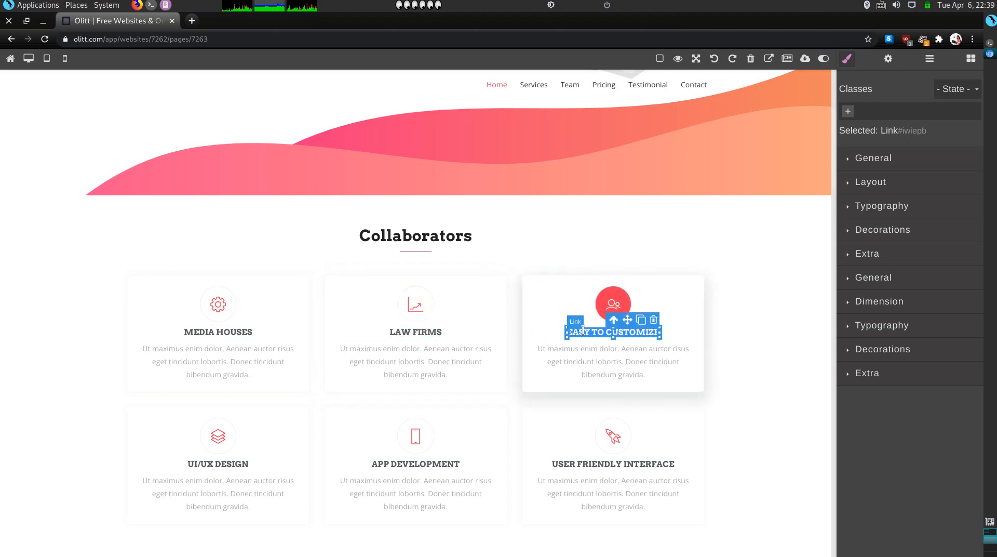
{"action": "type", "text": "MEETINGS"}
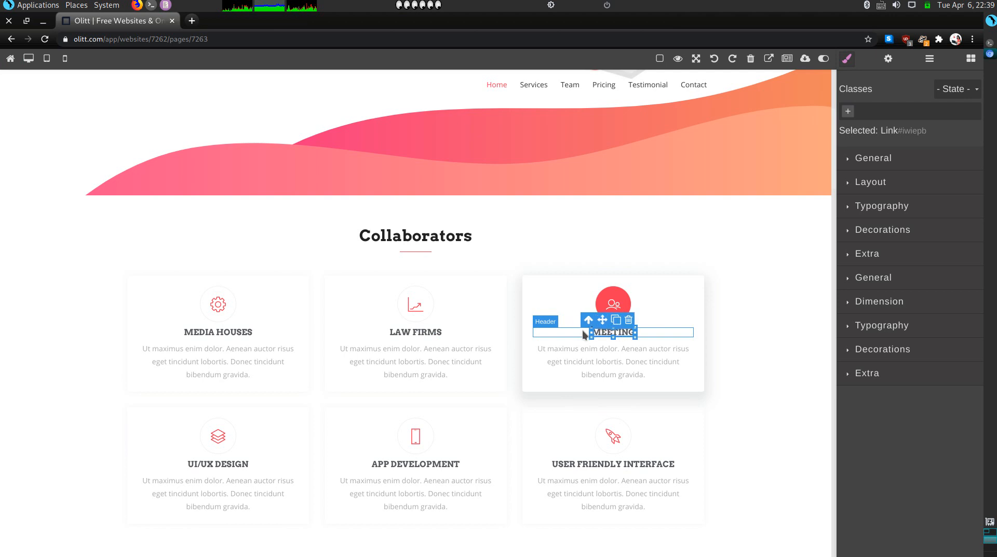
- Replace the Media Houses card description with "I can translate characters in shows , the radio and scripts."
{"action": "double_click", "coordinate": [216, 355]}
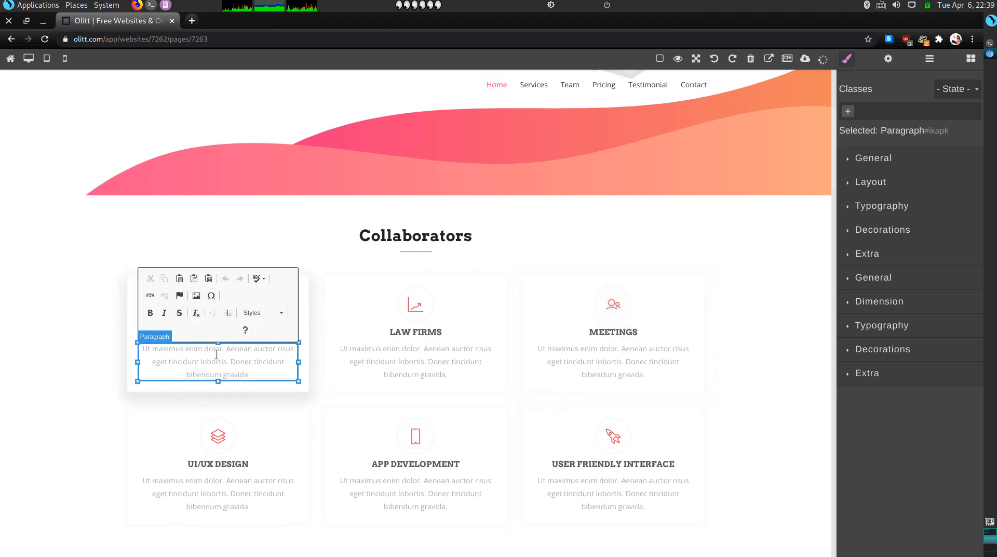
{"action": "triple_click", "coordinate": [216, 354]}
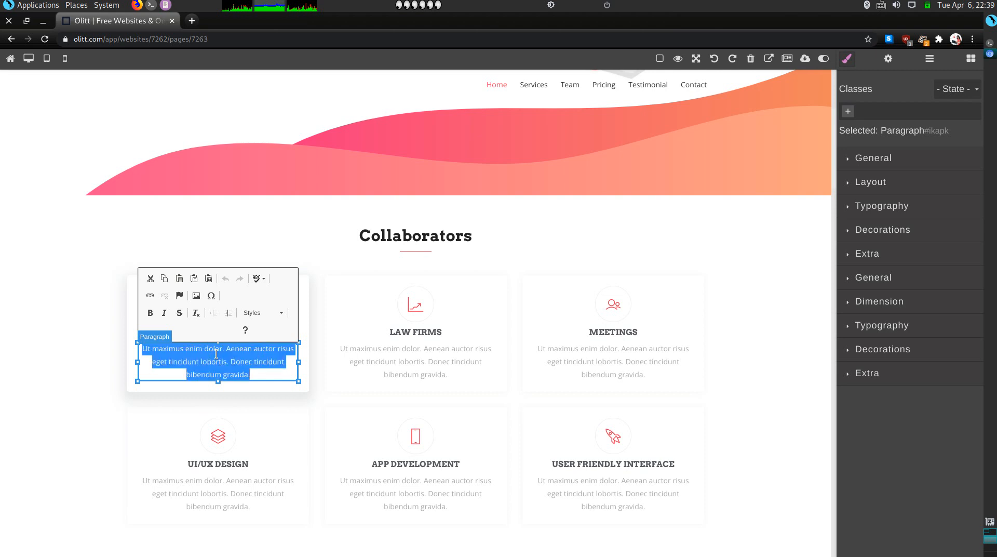
{"action": "key", "text": "BackSpace"}
{"action": "type", "text": "I can"}
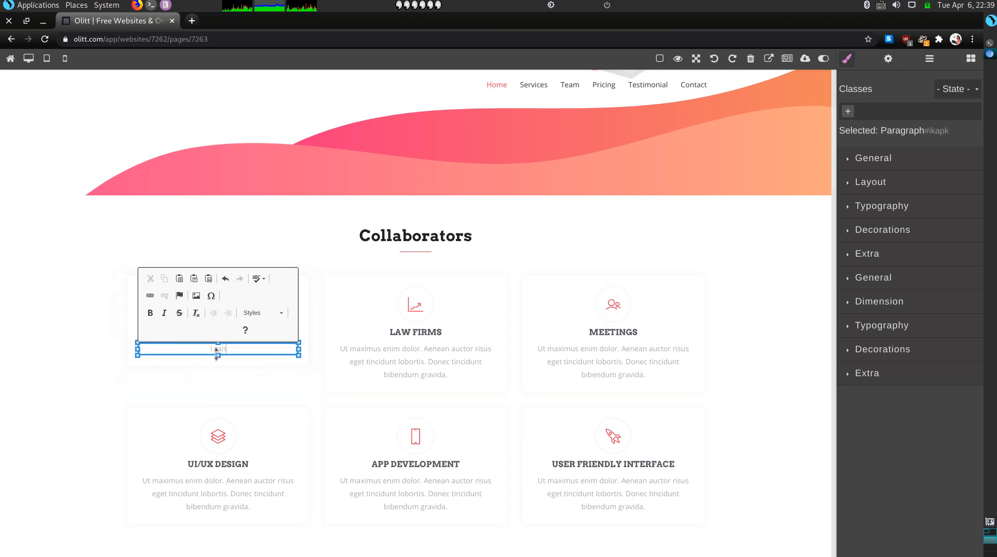
{"action": "type", "text": " tran"}
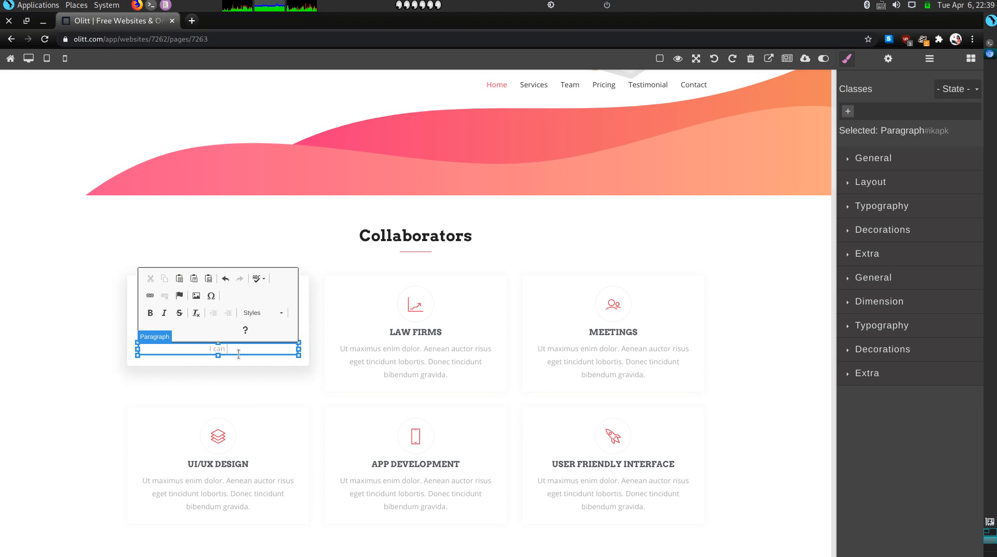
{"action": "type", "text": "slate characters in shows ,"}
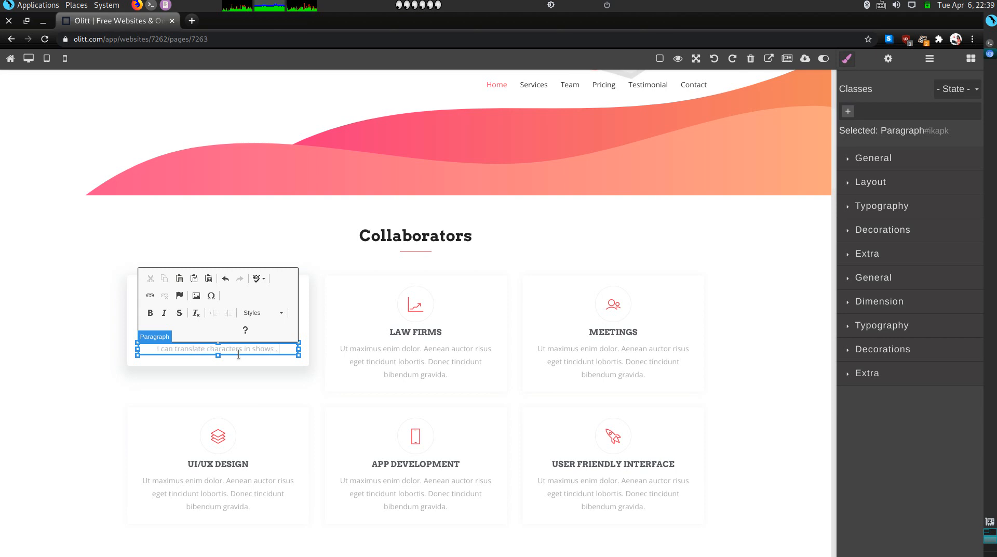
{"action": "type", "text": " the radio and "}
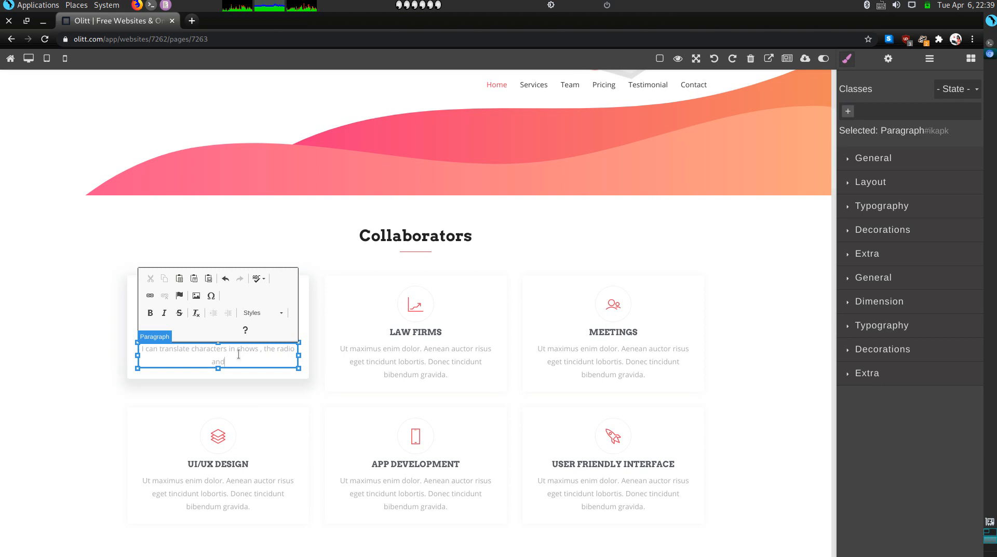
{"action": "type", "text": "scripts."}
- Replace the Law Firms card description with "I can work with lawyers and judges in court proceedings and depositions."
{"action": "left_click", "coordinate": [387, 367]}
{"action": "double_click", "coordinate": [388, 367]}
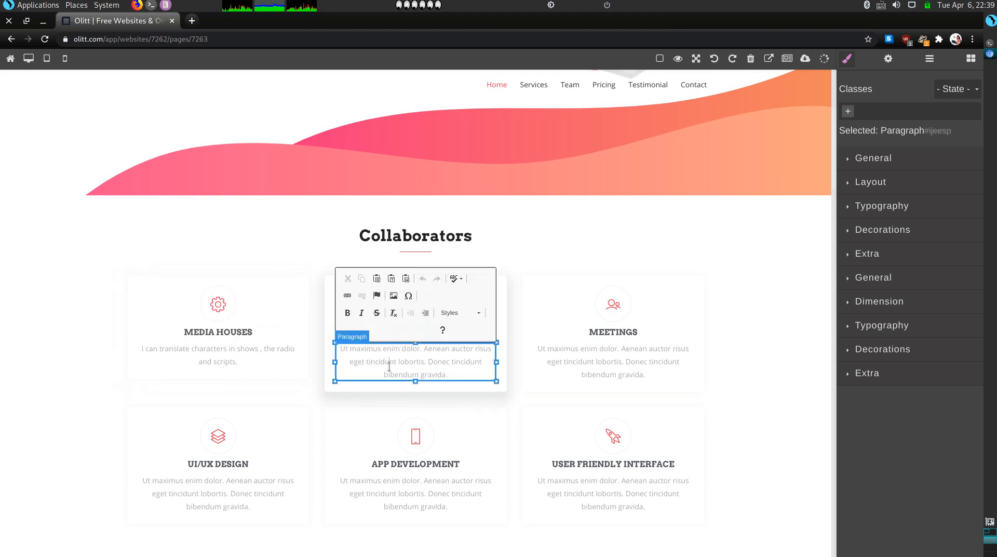
{"action": "triple_click", "coordinate": [389, 367]}
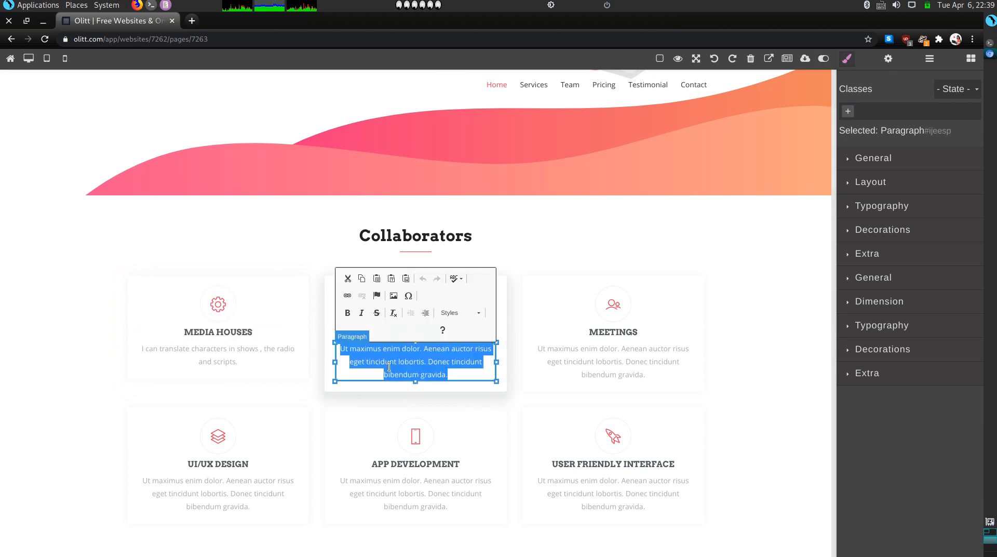
{"action": "type", "text": "I can"}
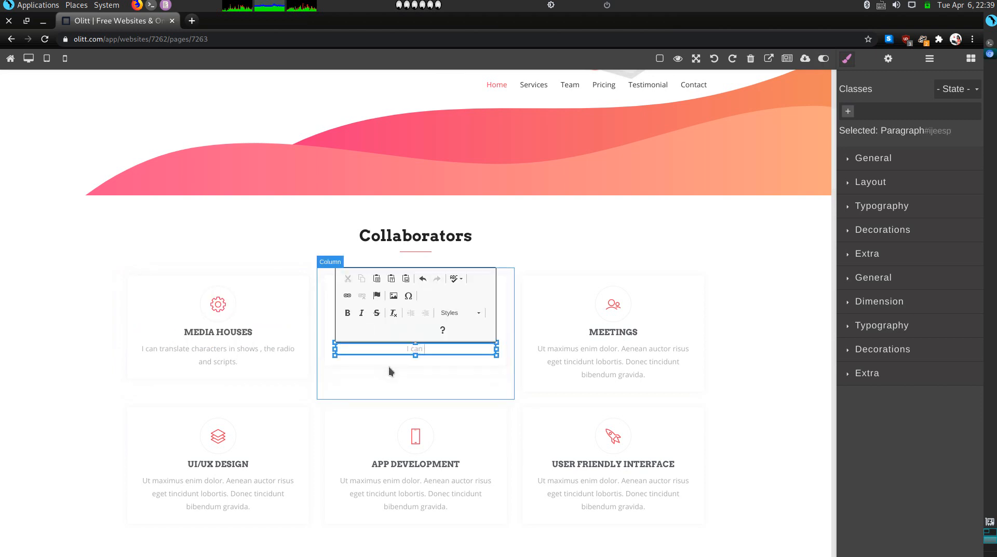
{"action": "type", "text": " work with lawyers and judges in"}
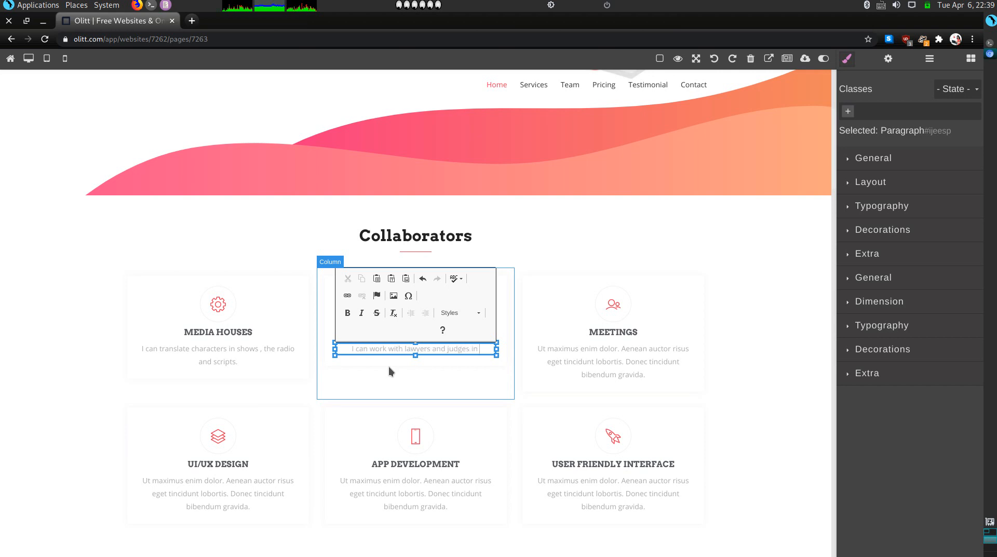
{"action": "type", "text": " court procee"}
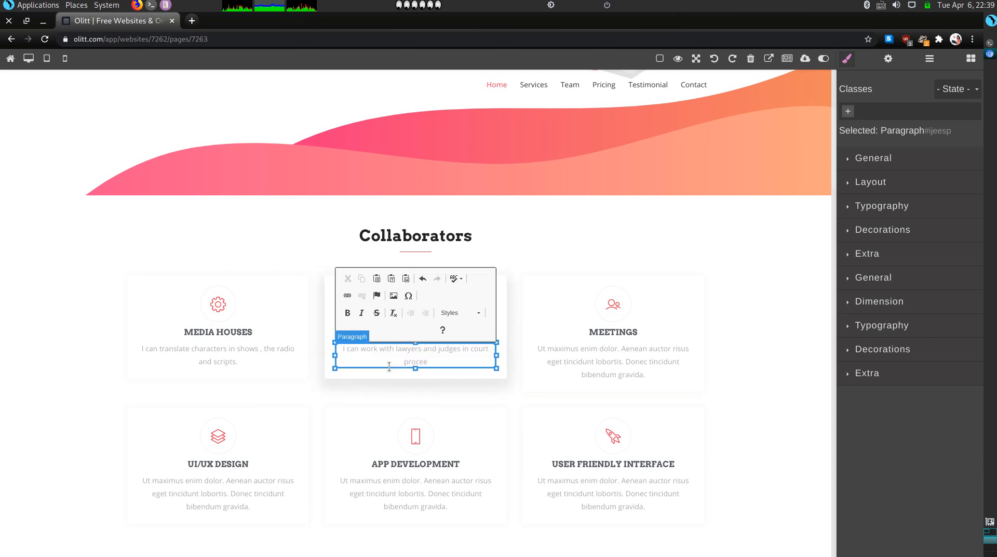
{"action": "type", "text": "dings and depositions."}
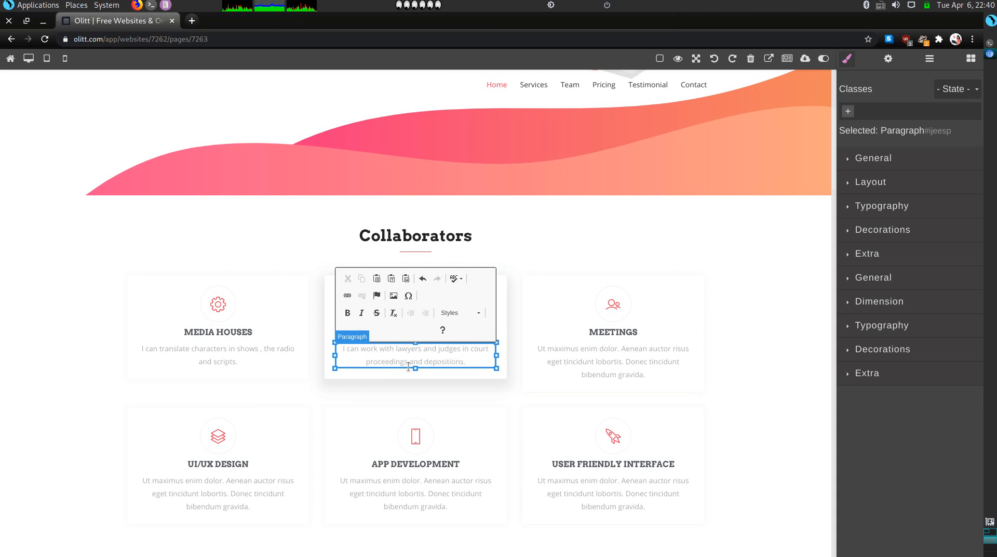
- Replace the Meetings card description with "I can work in both virtual and physical meetings."
{"action": "double_click", "coordinate": [577, 359]}
{"action": "triple_click", "coordinate": [578, 359]}
{"action": "type", "text": "I can wo"}
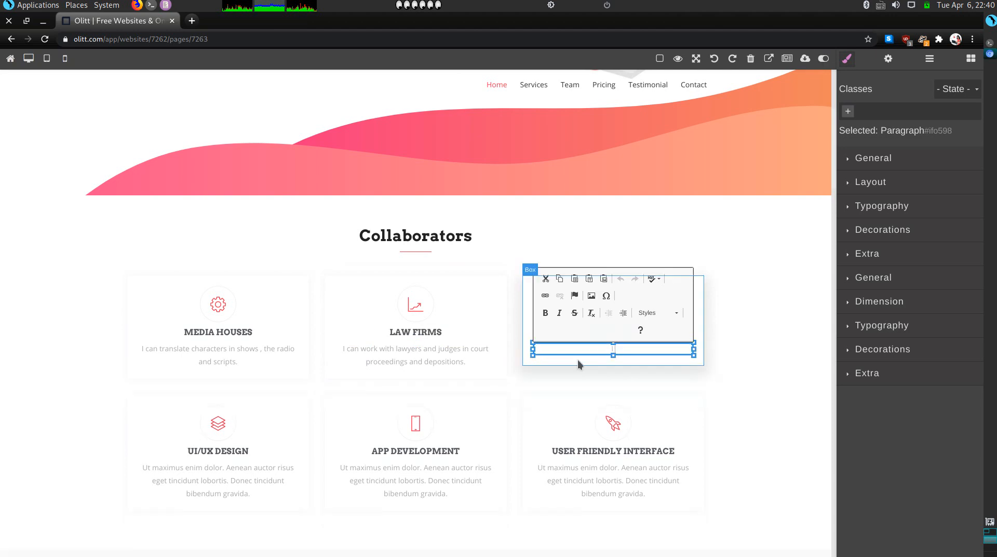
{"action": "type", "text": "rk in both virtual and physic"}
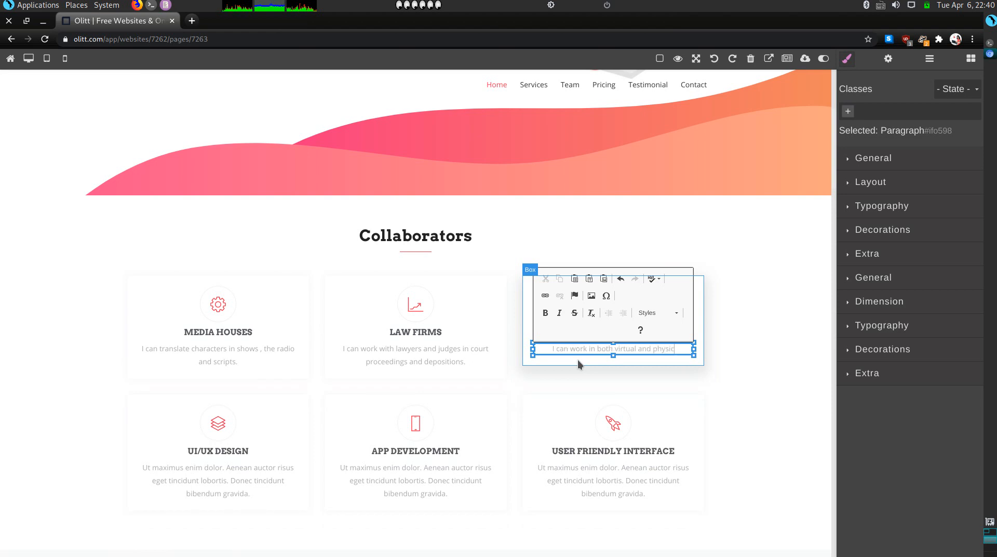
{"action": "type", "text": "al meetings."}
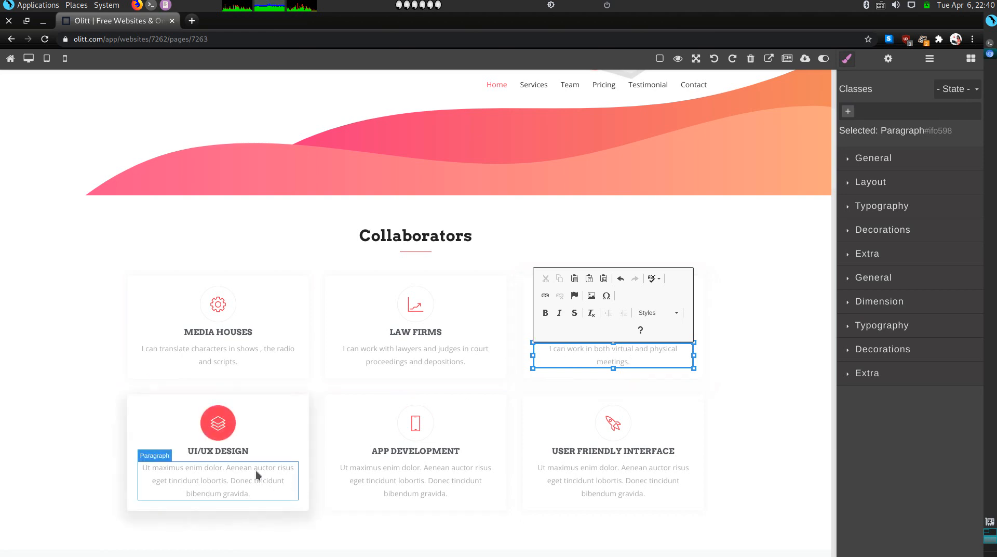
- Replace the "UI/UX Design" card title with "PUBLIC GATHERINGS"
{"action": "double_click", "coordinate": [235, 455]}
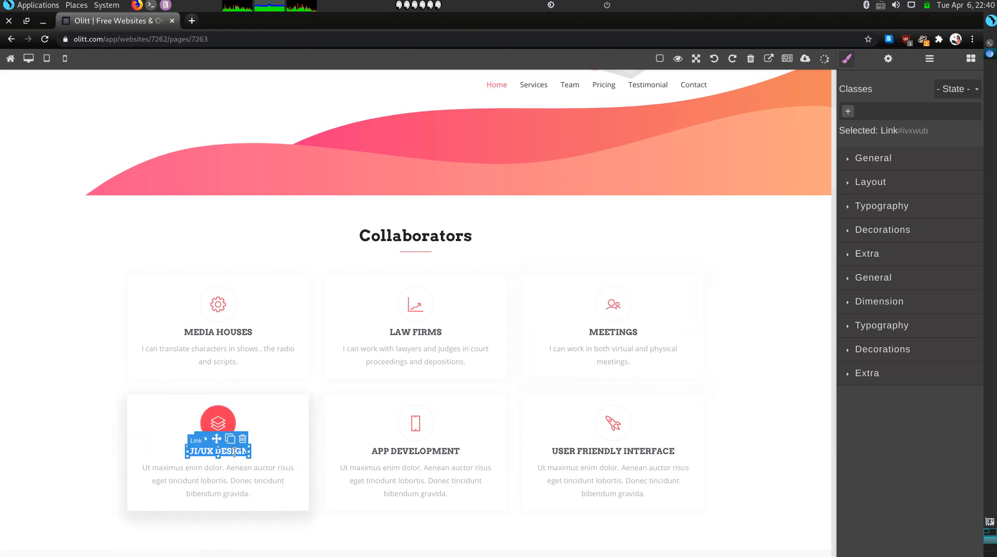
{"action": "left_click", "coordinate": [235, 455]}
{"action": "left_click", "coordinate": [234, 457]}
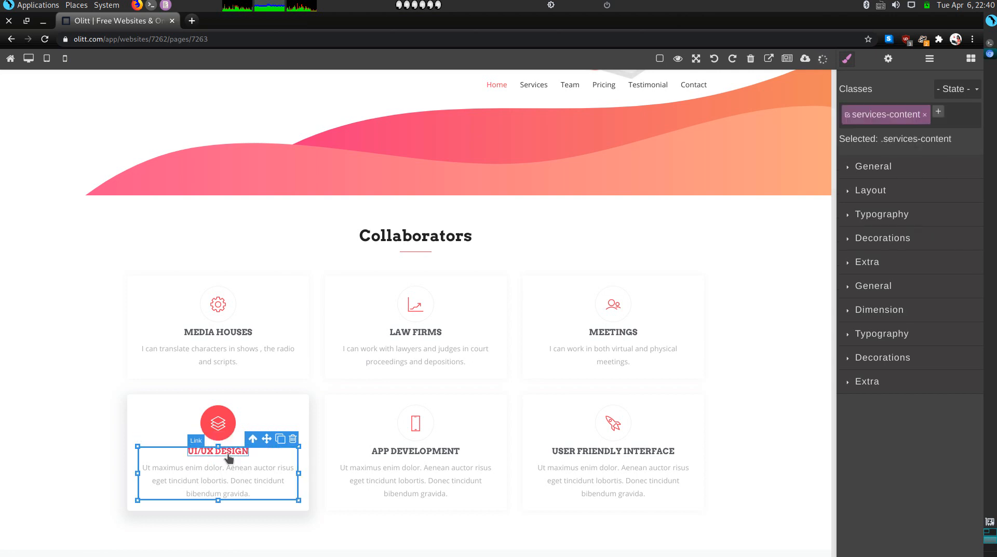
{"action": "left_click", "coordinate": [229, 455]}
{"action": "type", "text": "PUBLIC"}
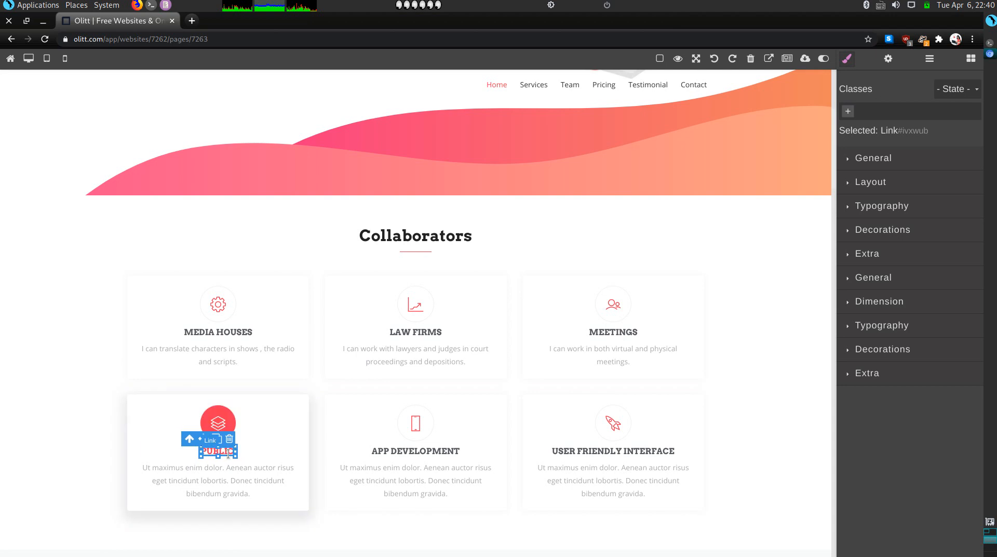
{"action": "type", "text": " GATHER"}
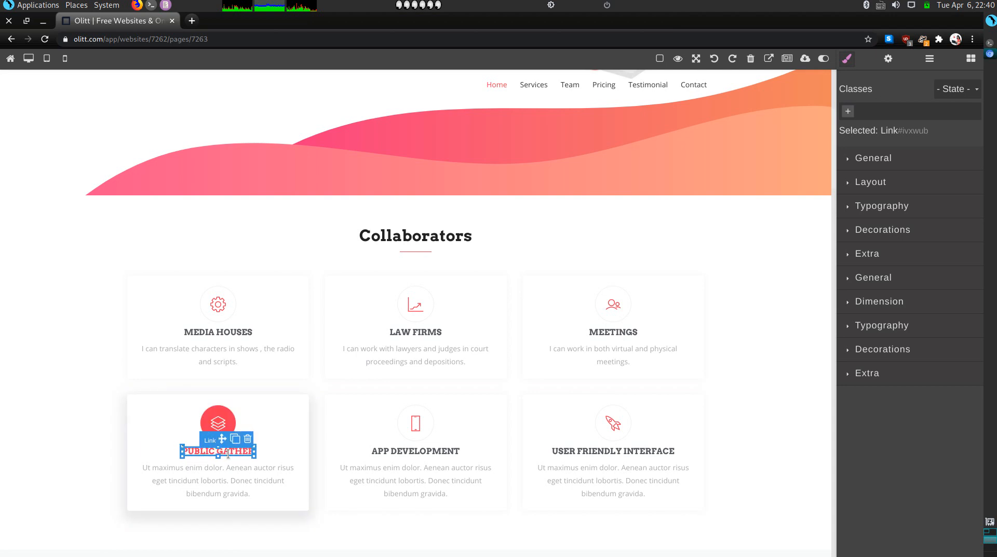
{"action": "type", "text": "INGS"}
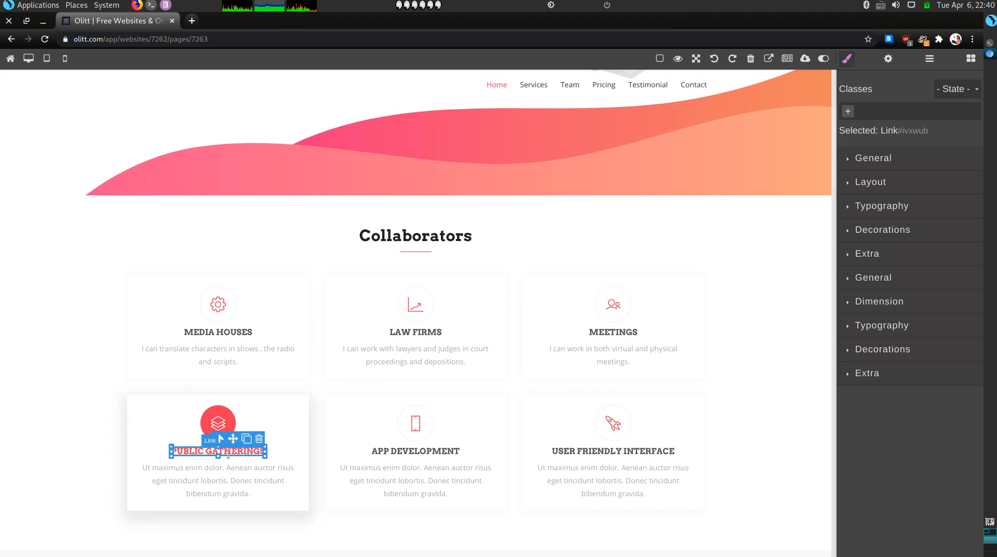
- Replace the "App Development" card title with "WRITTEN MATERIALS AND AUDIO BOOKS"
{"action": "left_click", "coordinate": [434, 456]}
{"action": "triple_click", "coordinate": [434, 451]}
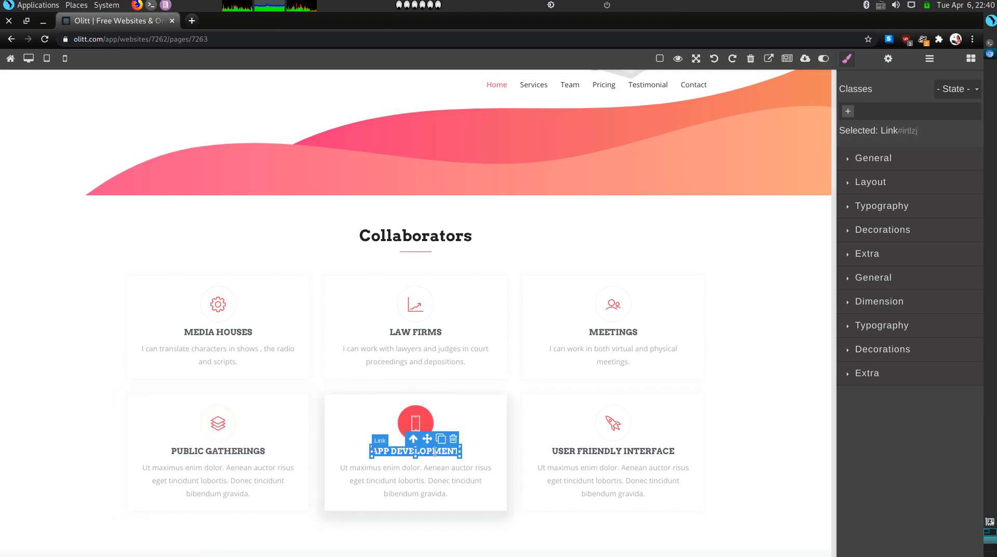
{"action": "key", "text": "BackSpace"}
{"action": "type", "text": "WR"}
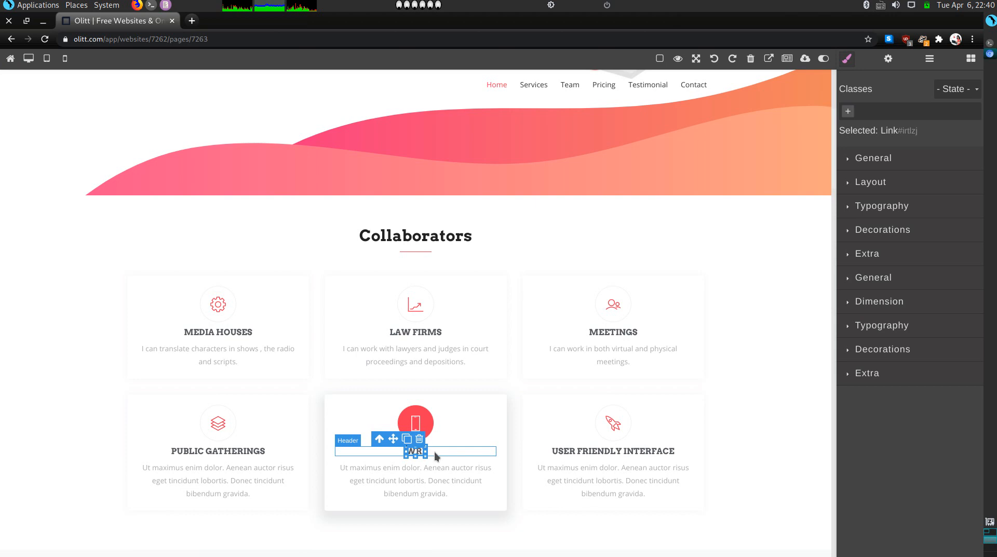
{"action": "type", "text": "ITTEN MA"}
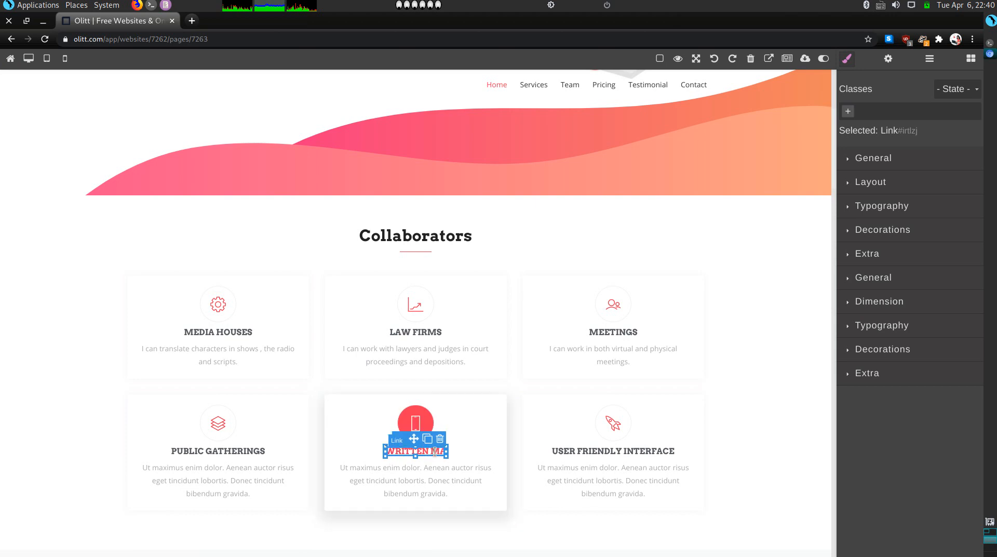
{"action": "type", "text": "TERIAL A"}
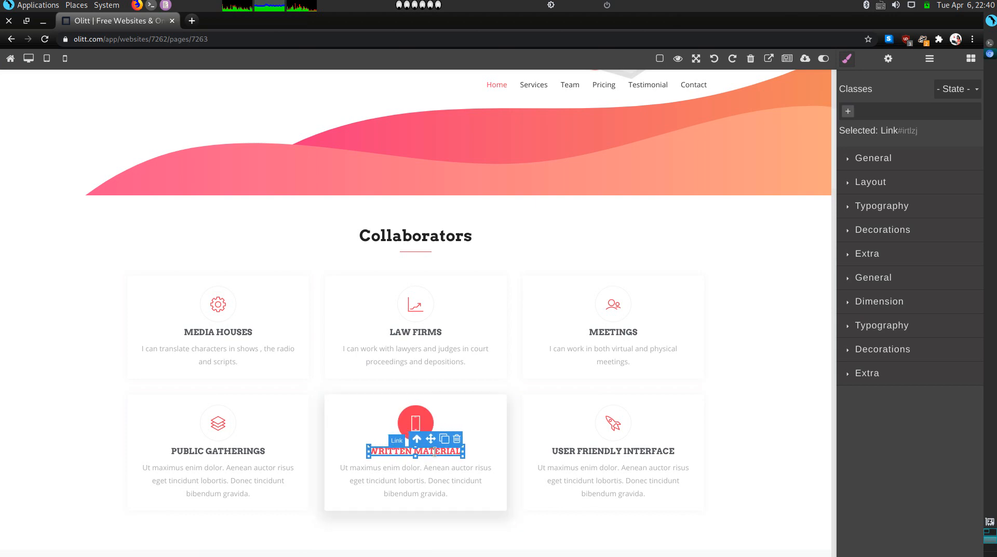
{"action": "key", "text": "BackSpace"}
{"action": "key", "text": "BackSpace"}
{"action": "type", "text": "S AND"}
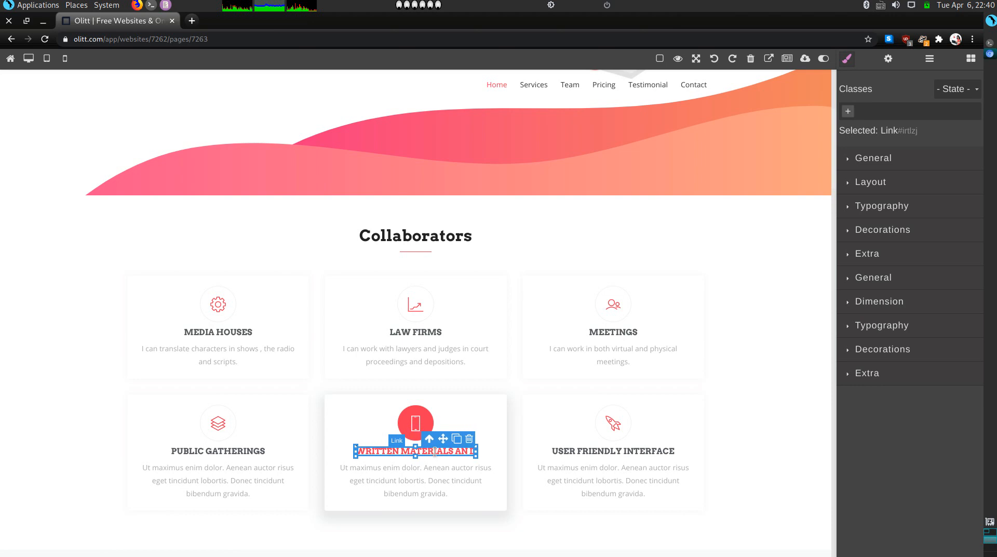
{"action": "type", "text": " AUDIO BOOKS"}
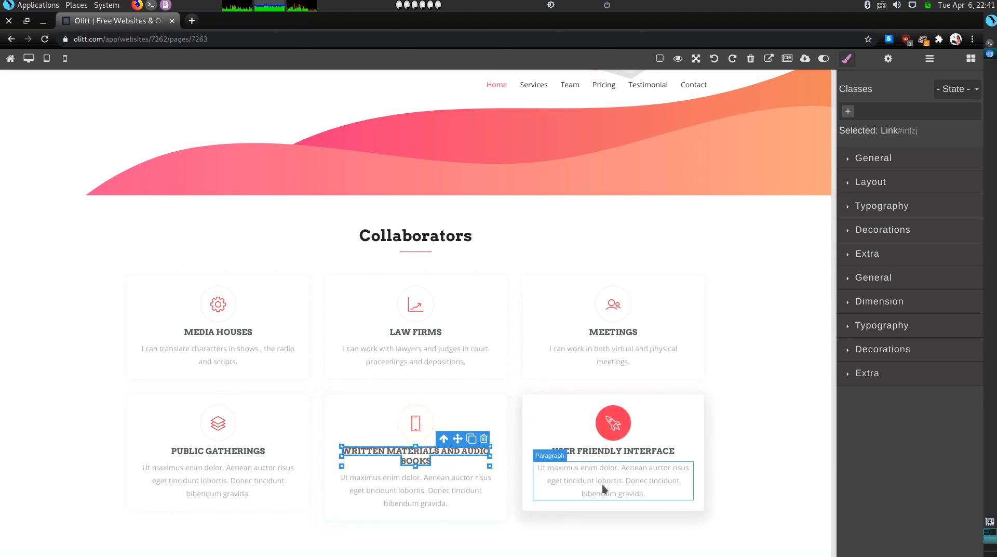
- Replace the "User Friendly Interface" card title with "NEWS CHANNEL"
{"action": "left_click", "coordinate": [619, 452]}
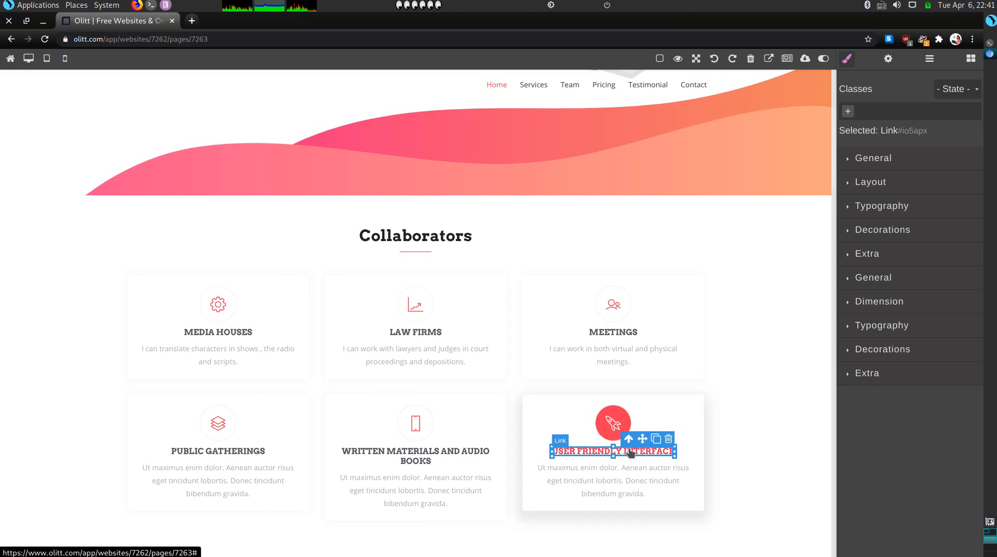
{"action": "triple_click", "coordinate": [587, 452]}
{"action": "type", "text": "NEWS"}
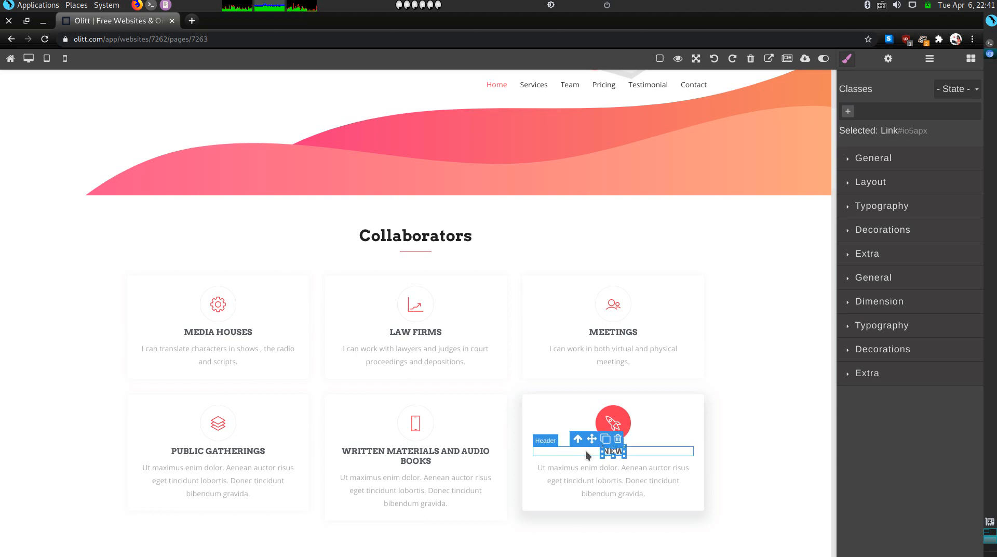
{"action": "type", "text": " CHANNEL"}
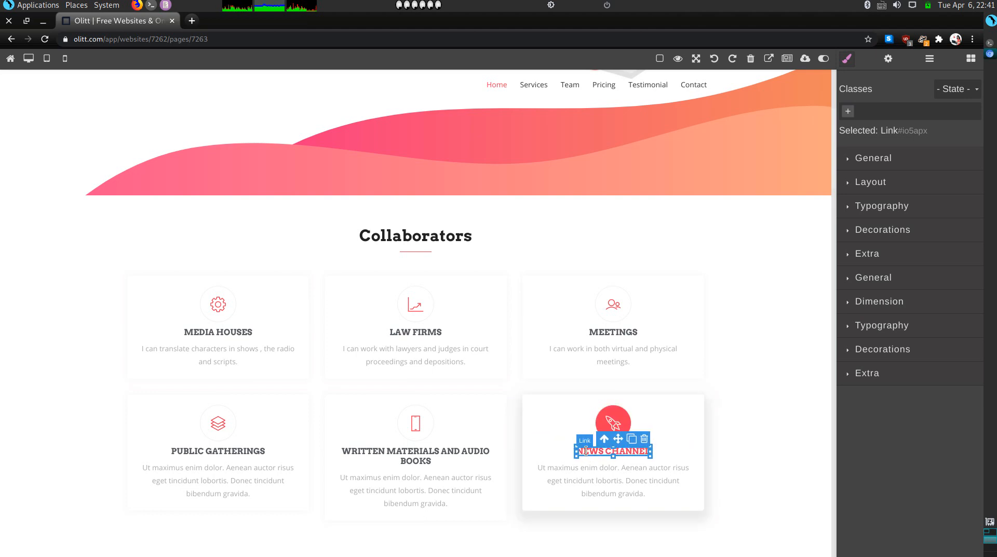
- Replace the Public Gatherings card description with "I can translate for the speaker"
{"action": "triple_click", "coordinate": [259, 487]}
{"action": "key", "text": "BackSpace"}
{"action": "type", "text": "I can translate th"}
{"action": "key", "text": "BackSpace"}
{"action": "key", "text": "BackSpace"}
{"action": "type", "text": "for the speaker"}
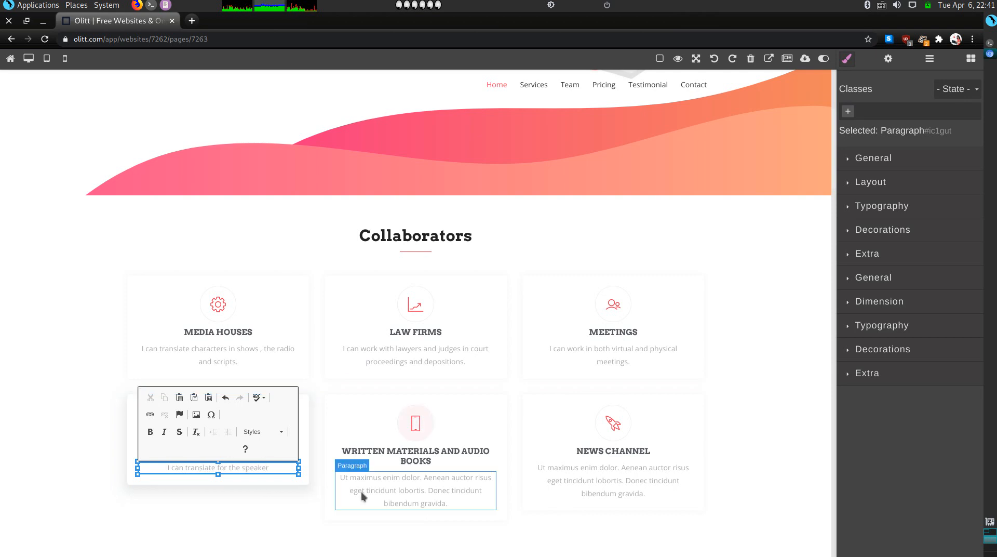
- Replace the Written Materials and Audio Books card description with "I can interpret and translate both wriiten and verbal content"
{"action": "double_click", "coordinate": [396, 490]}
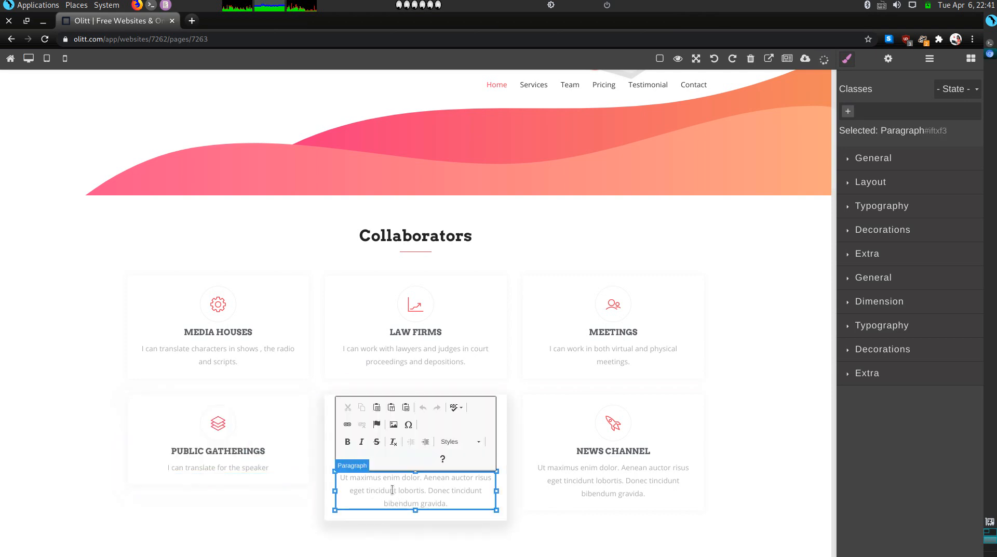
{"action": "double_click", "coordinate": [391, 489]}
{"action": "double_click", "coordinate": [390, 487]}
{"action": "double_click", "coordinate": [412, 491]}
{"action": "left_click", "coordinate": [414, 496]}
{"action": "double_click", "coordinate": [414, 494]}
{"action": "key", "text": "BackSpace"}
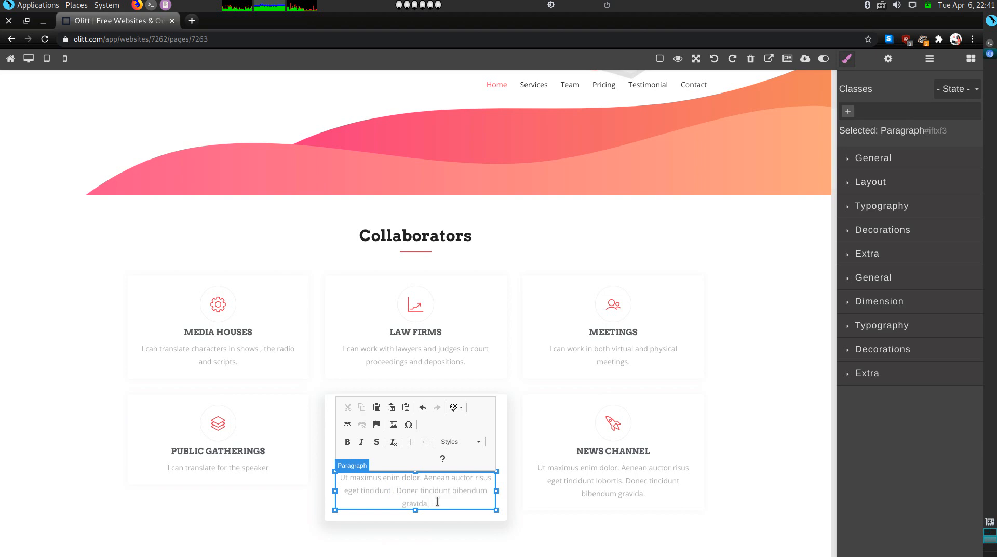
{"action": "key", "text": "ctrl+a"}
{"action": "key", "text": "BackSpace"}
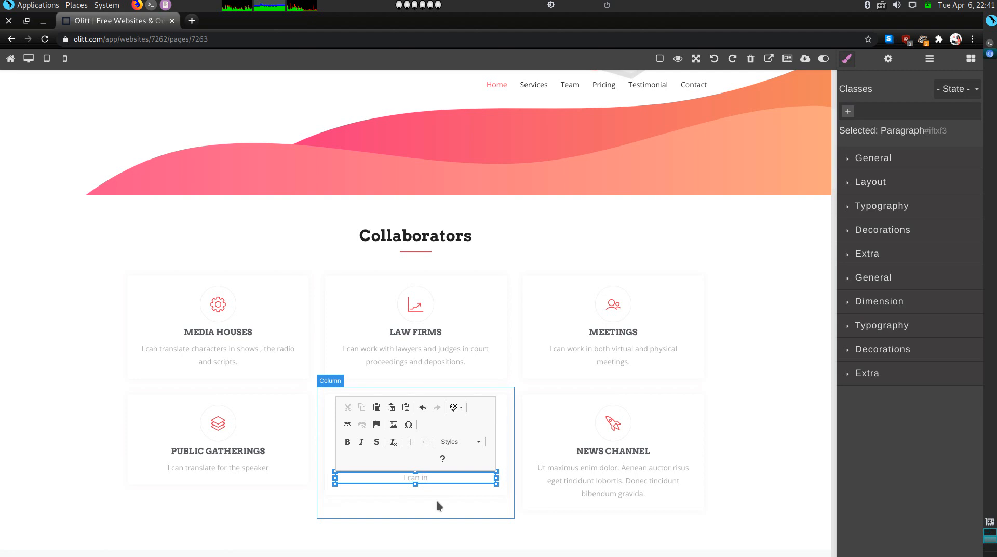
{"action": "type", "text": "I can interpret for"}
{"action": "key", "text": "BackSpace"}
{"action": "key", "text": "BackSpace"}
{"action": "key", "text": "BackSpace"}
{"action": "key", "text": "BackSpace"}
{"action": "type", "text": "and translate both wriiten and"}
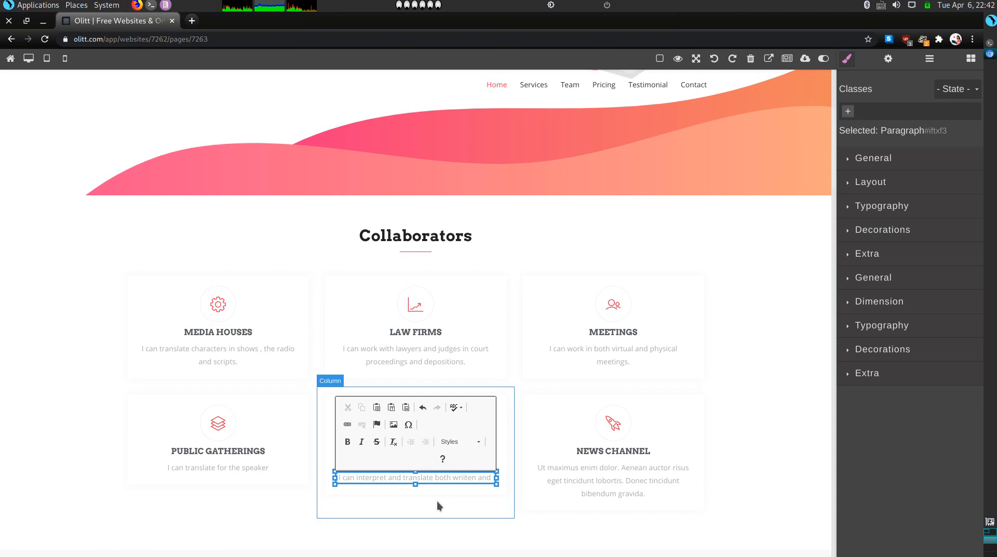
{"action": "type", "text": " verbal content"}
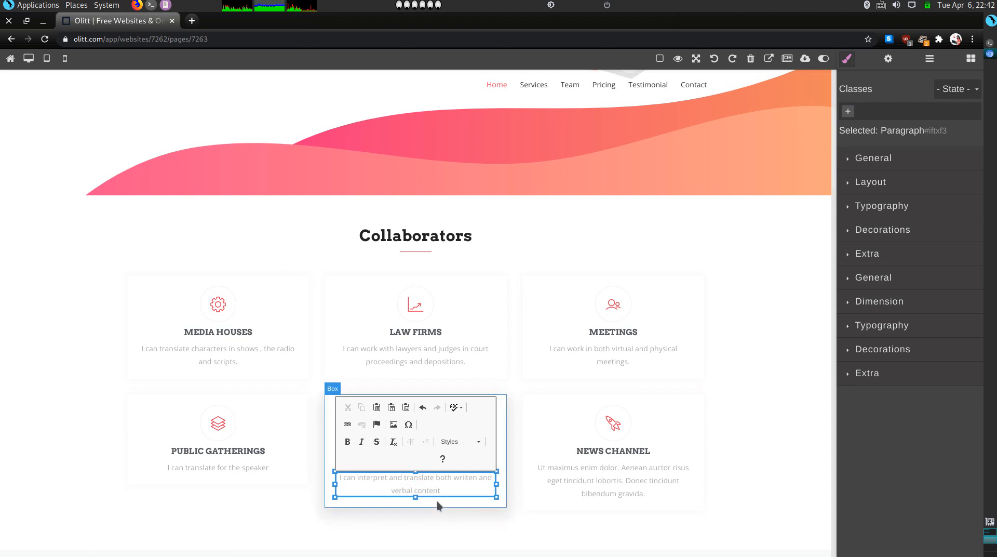
- Replace the News Channel card description with "I can work as the sign language interprator for the news channel."
{"action": "left_click", "coordinate": [601, 484]}
{"action": "double_click", "coordinate": [599, 484]}
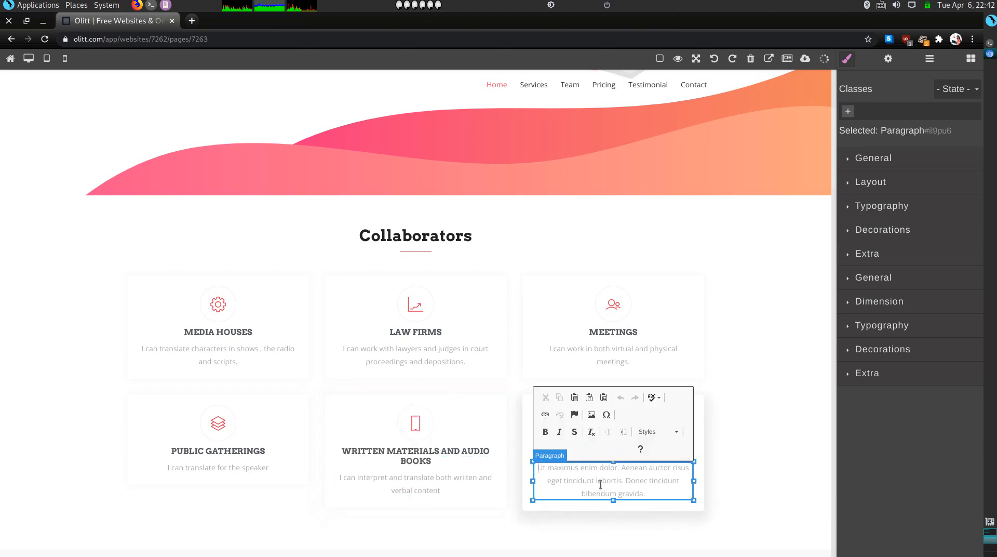
{"action": "left_click_drag", "start_coordinate": [600, 485], "coordinate": [601, 489]}
{"action": "key", "text": "ctrl+a"}
{"action": "type", "text": "I can"}
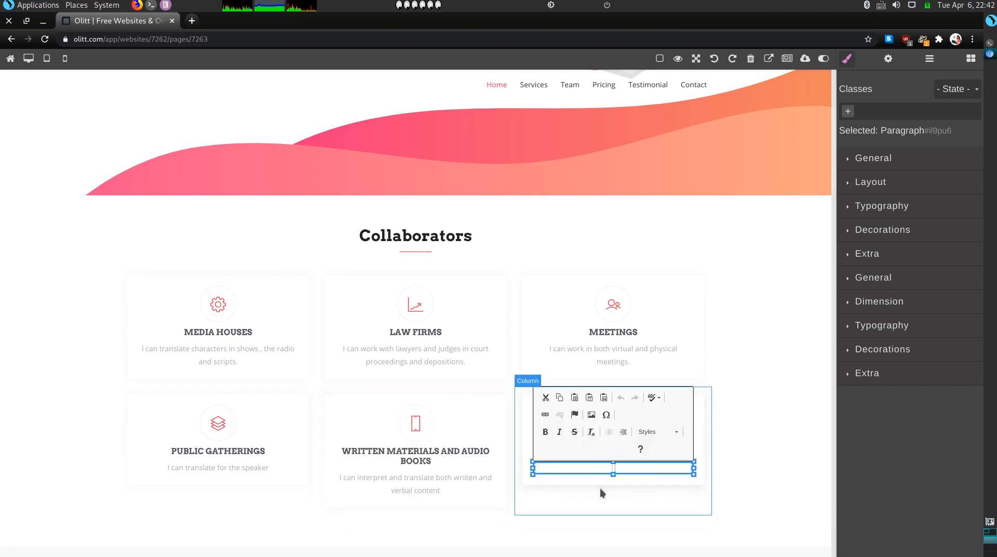
{"action": "type", "text": " work as the si"}
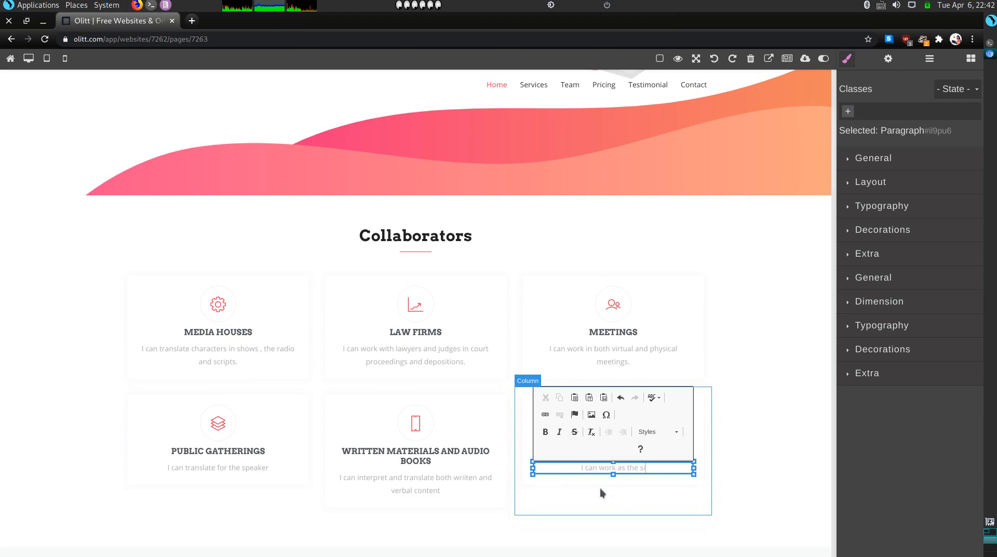
{"action": "type", "text": "gn language interprator for"}
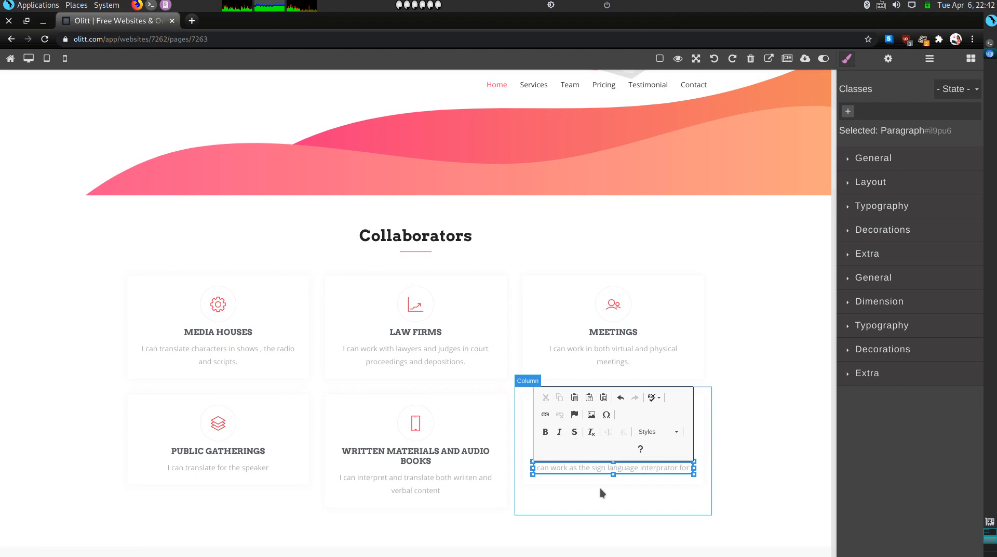
{"action": "type", "text": " the news channel."}
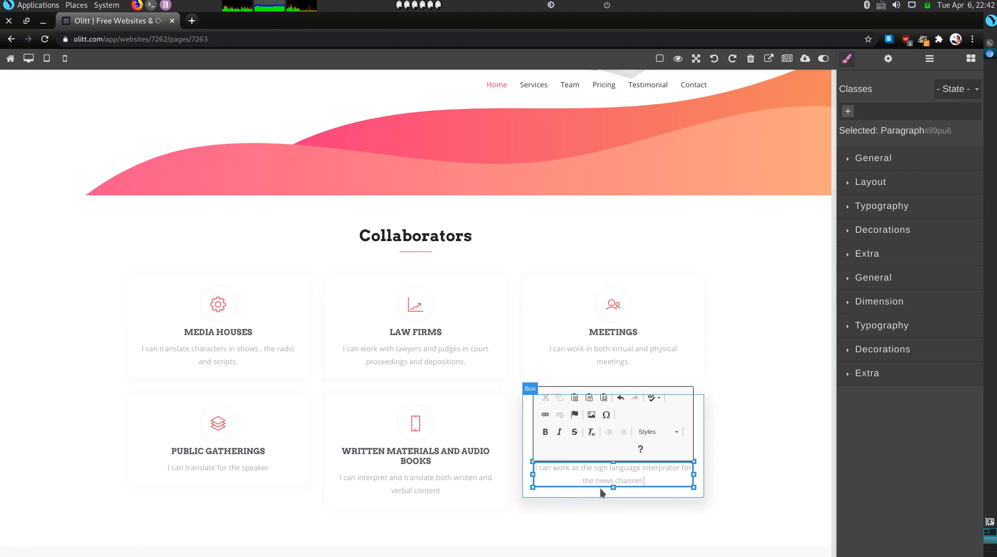
{"action": "left_click", "coordinate": [667, 499]}
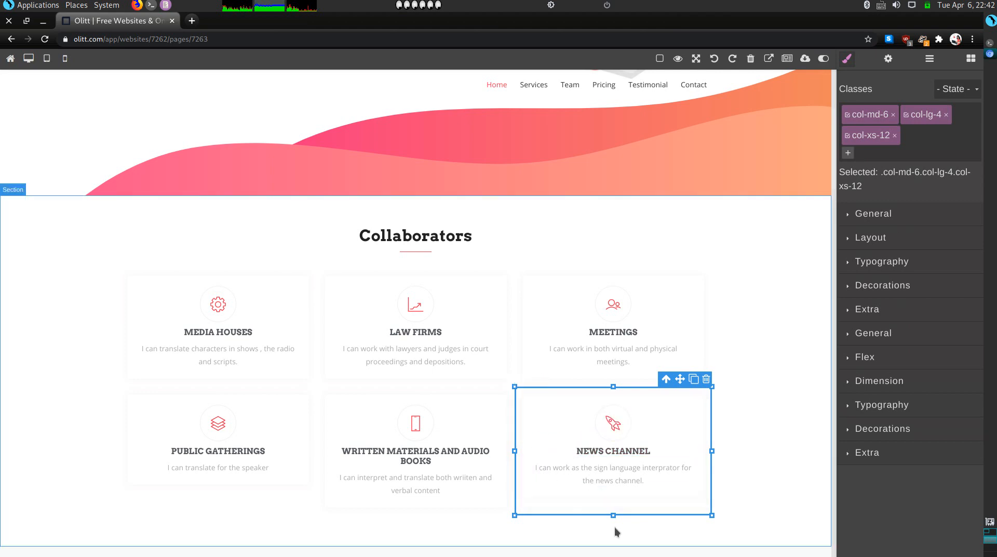
{"action": "left_click", "coordinate": [752, 455]}
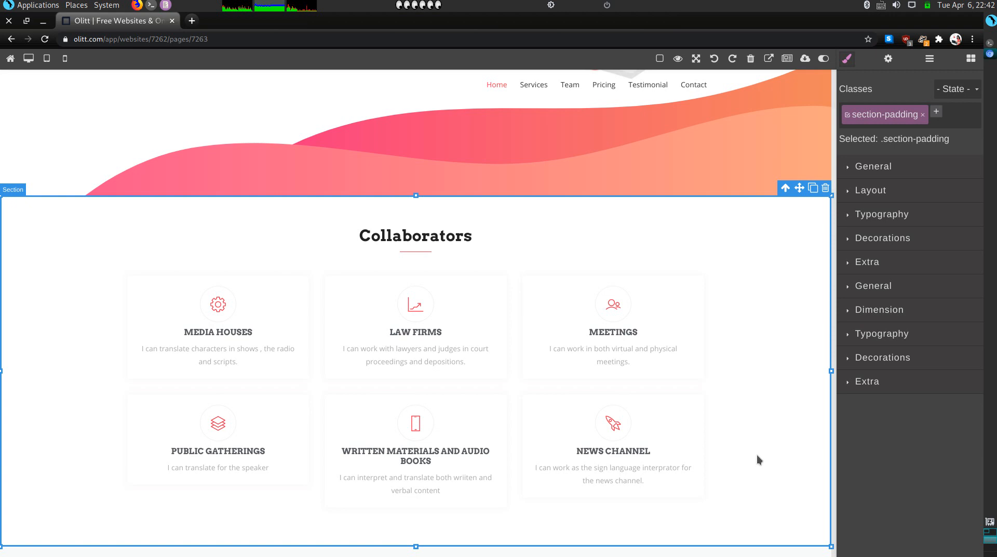
- Replace the "Detailed Statistics of your Company" heading with "Why Work With Me?"
{"action": "scroll", "coordinate": [591, 454], "scroll_direction": "down", "scroll_amount": 3}
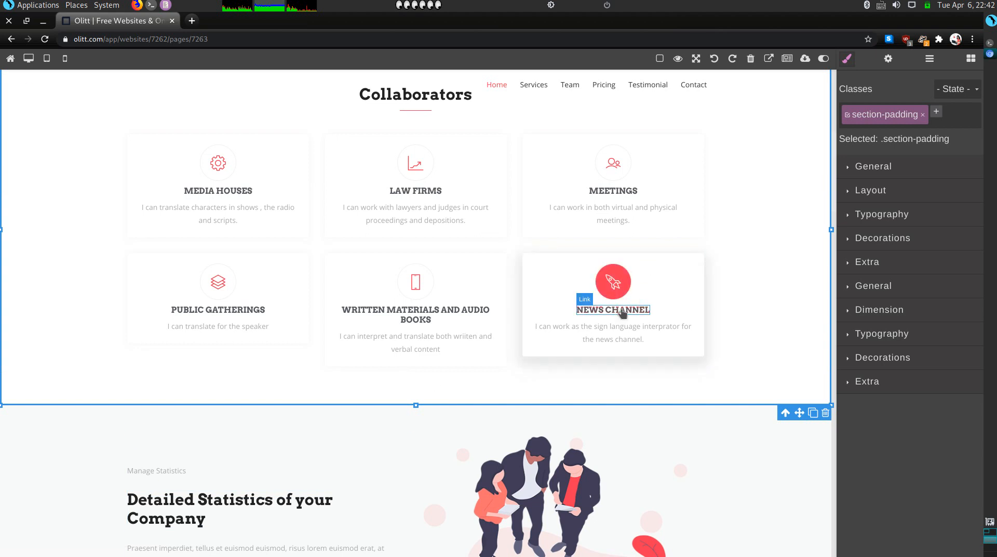
{"action": "scroll", "coordinate": [457, 455], "scroll_direction": "down", "scroll_amount": 3}
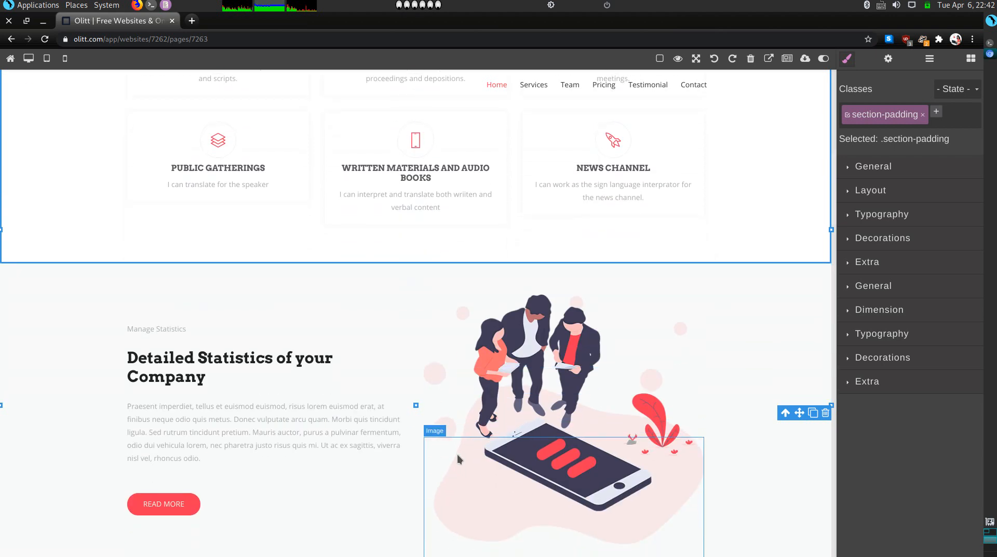
{"action": "scroll", "coordinate": [458, 453], "scroll_direction": "down", "scroll_amount": 1}
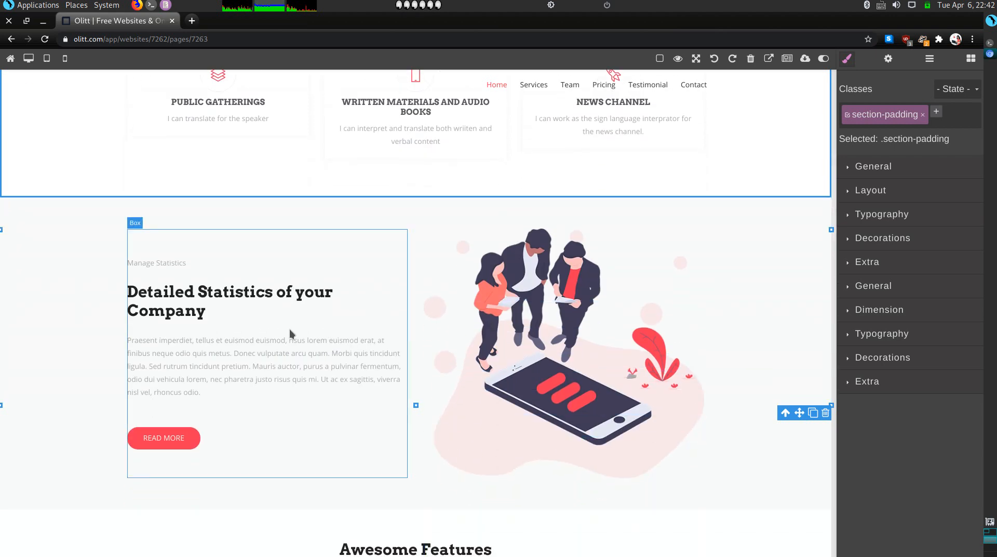
{"action": "triple_click", "coordinate": [186, 317]}
{"action": "triple_click", "coordinate": [186, 316]}
{"action": "left_click", "coordinate": [187, 317]}
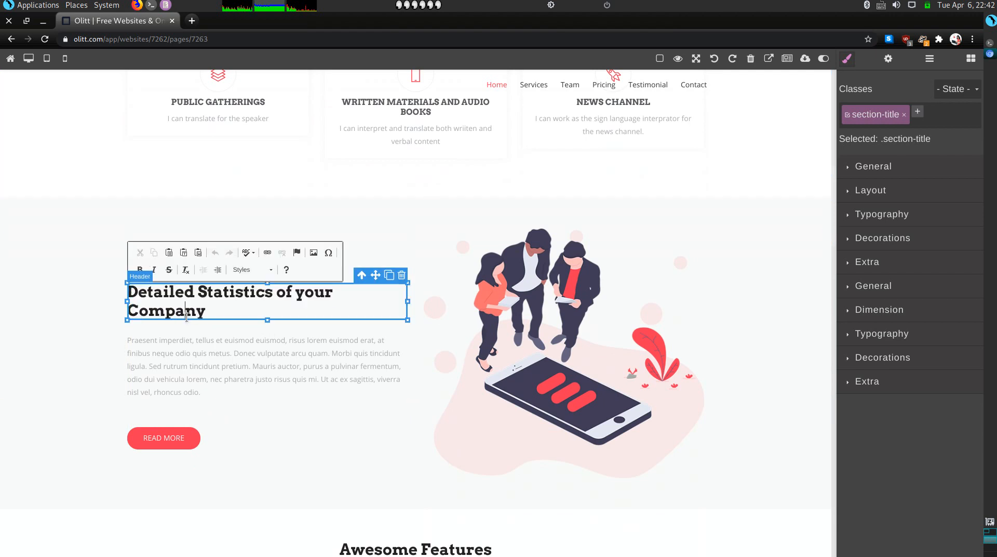
{"action": "type", "text": "Why"}
{"action": "key", "text": "BackSpace"}
{"action": "key", "text": "BackSpace"}
{"action": "key", "text": "BackSpace"}
{"action": "key", "text": "BackSpace"}
{"action": "key", "text": "BackSpace"}
{"action": "key", "text": "BackSpace"}
{"action": "key", "text": "BackSpace"}
{"action": "key", "text": "BackSpace"}
{"action": "key", "text": "BackSpace"}
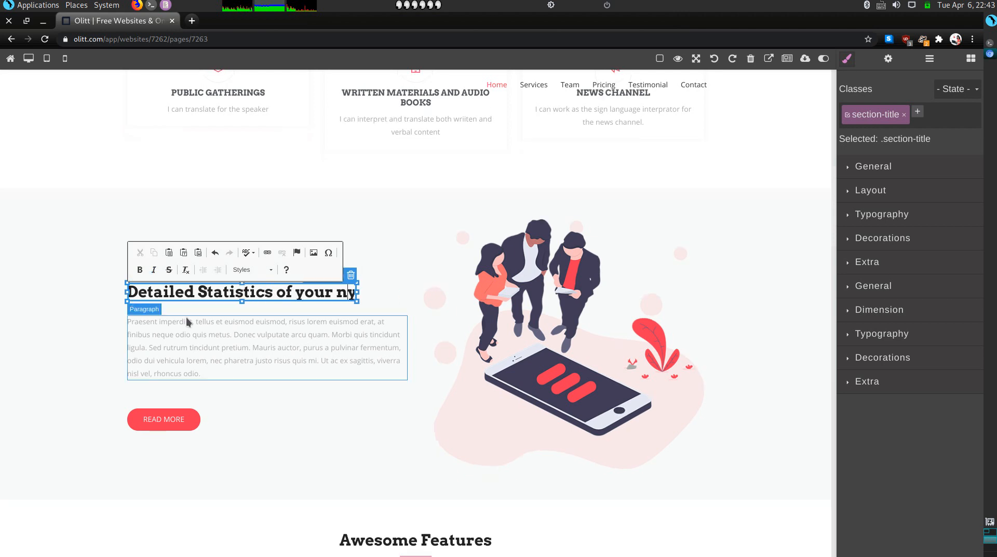
{"action": "key", "text": "BackSpace"}
{"action": "key", "text": "BackSpace"}
{"action": "key", "text": "BackSpace"}
{"action": "key", "text": "BackSpace"}
{"action": "key", "text": "BackSpace"}
{"action": "key", "text": "BackSpace"}
{"action": "key", "text": "BackSpace"}
{"action": "key", "text": "BackSpace"}
{"action": "key", "text": "BackSpace"}
{"action": "key", "text": "BackSpace"}
{"action": "key", "text": "BackSpace"}
{"action": "key", "text": "BackSpace"}
{"action": "key", "text": "BackSpace"}
{"action": "key", "text": "BackSpace"}
{"action": "key", "text": "BackSpace"}
{"action": "key", "text": "BackSpace"}
{"action": "key", "text": "BackSpace"}
{"action": "key", "text": "BackSpace"}
{"action": "key", "text": "BackSpace"}
{"action": "key", "text": "BackSpace"}
{"action": "key", "text": "BackSpace"}
{"action": "key", "text": "BackSpace"}
{"action": "key", "text": "BackSpace"}
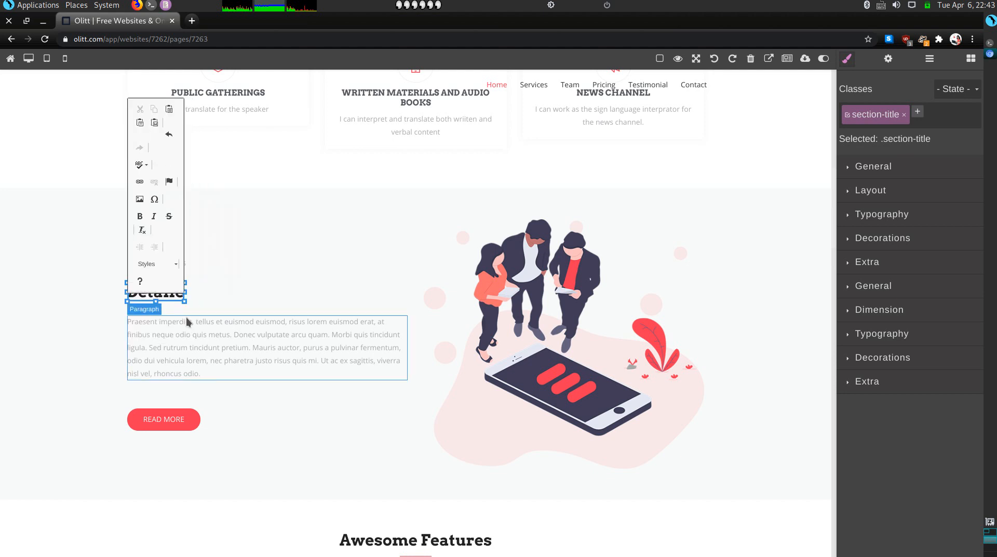
{"action": "key", "text": "BackSpace"}
{"action": "key", "text": "BackSpace"}
{"action": "key", "text": "BackSpace"}
{"action": "key", "text": "BackSpace"}
{"action": "key", "text": "BackSpace"}
{"action": "key", "text": "BackSpace"}
{"action": "type", "text": "Why"}
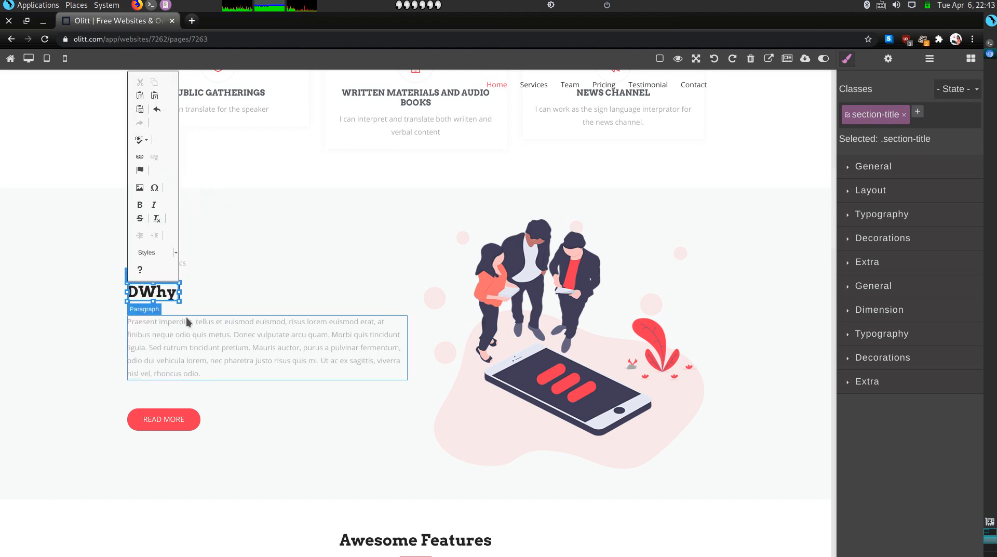
{"action": "type", "text": " Work Wi"}
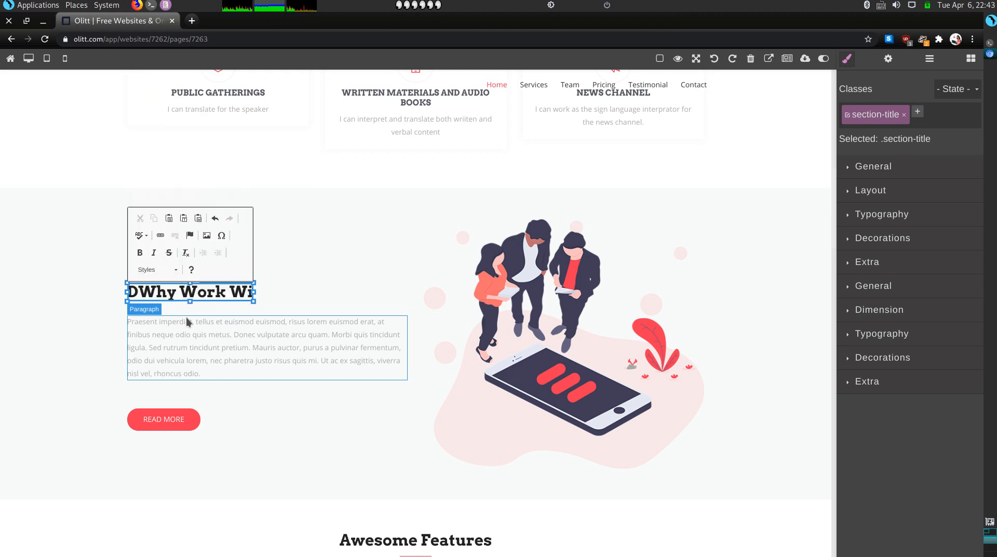
{"action": "type", "text": "th ME"}
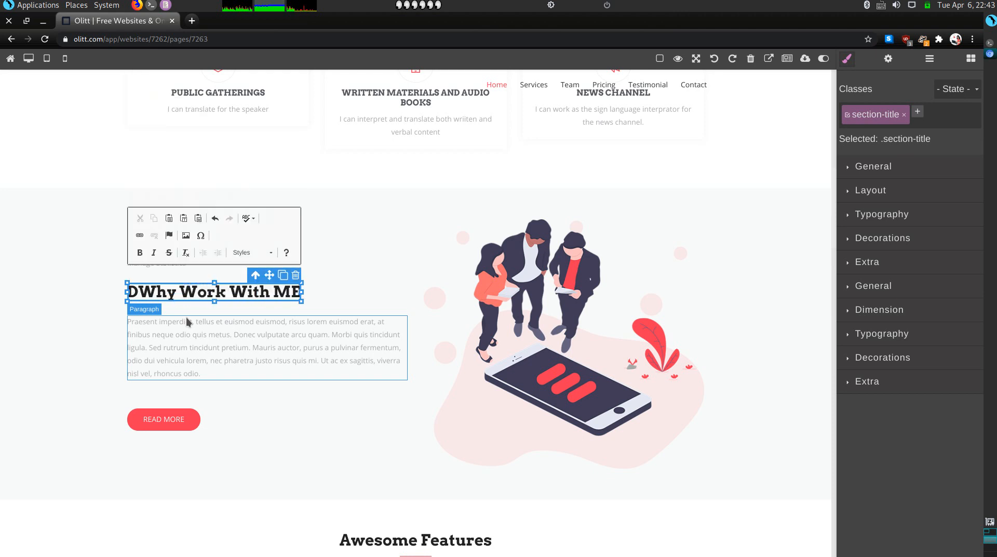
{"action": "key", "text": "BackSpace"}
{"action": "type", "text": "e"}
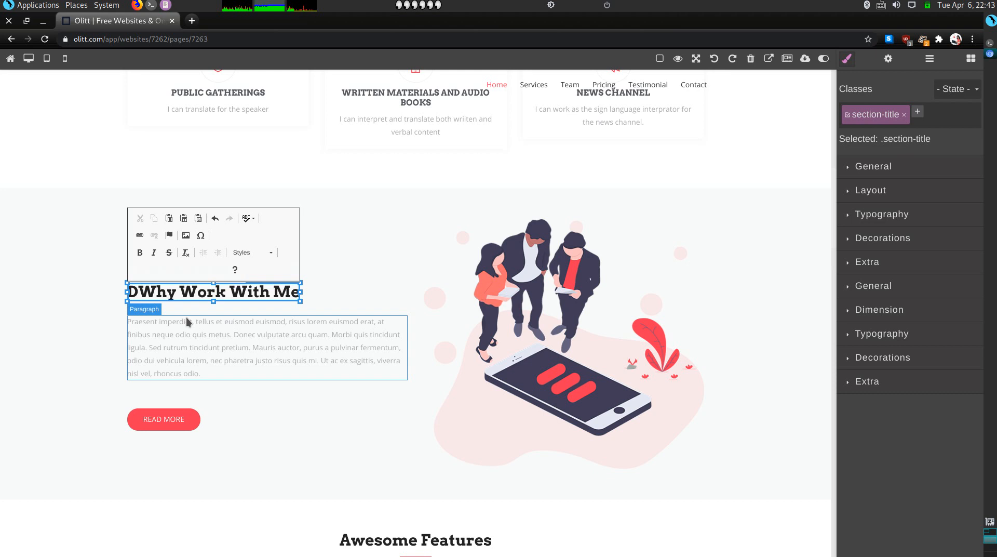
{"action": "type", "text": "?"}
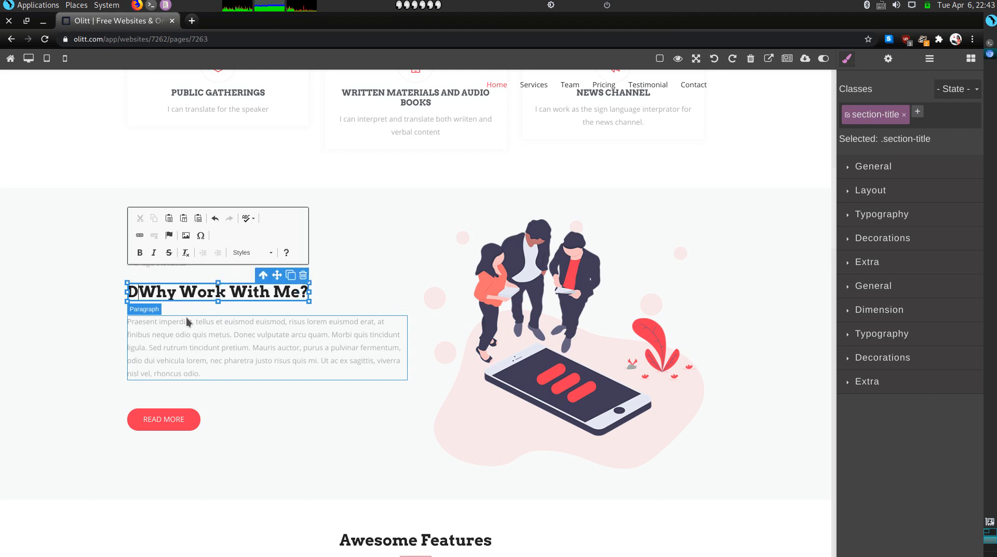
{"action": "key", "text": "BackSpace"}
- Replace the placeholder paragraph under the "Why Work With Me?" heading with "I am hardworking and give quality work."
{"action": "double_click", "coordinate": [186, 335]}
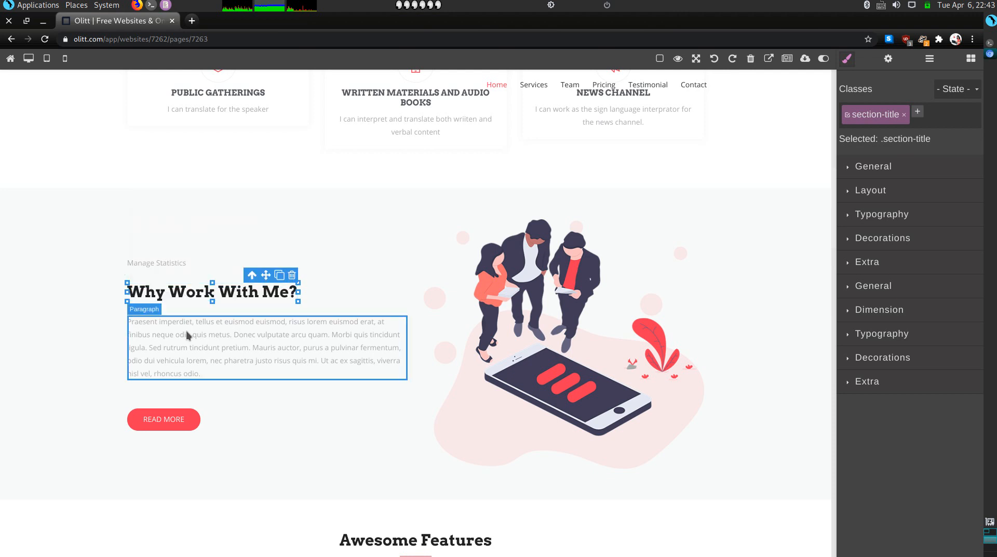
{"action": "double_click", "coordinate": [192, 361]}
{"action": "key", "text": "BackSpace"}
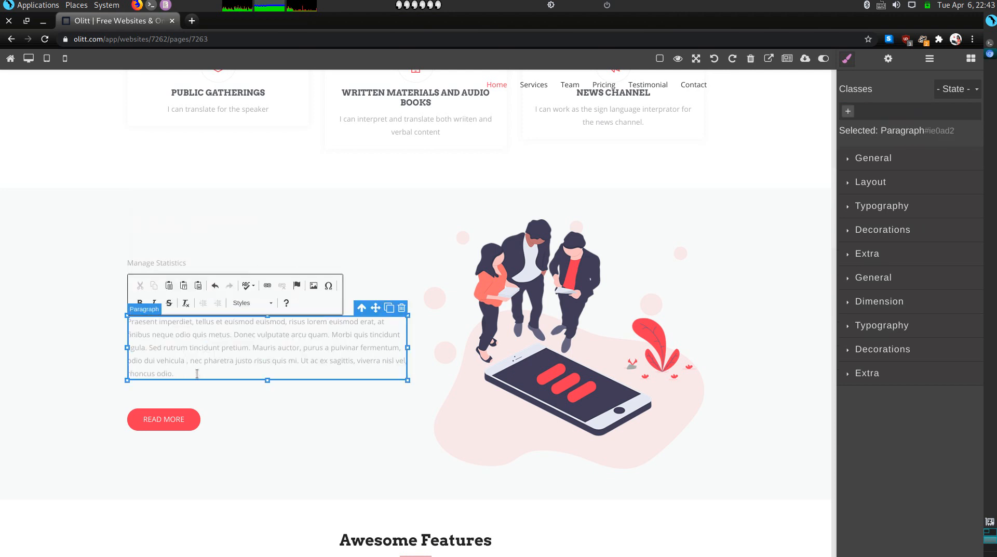
{"action": "left_click", "coordinate": [196, 369]}
{"action": "key", "text": "shift+Up"}
{"action": "key", "text": "shift+Up"}
{"action": "key", "text": "shift+Up"}
{"action": "key", "text": "shift+Up"}
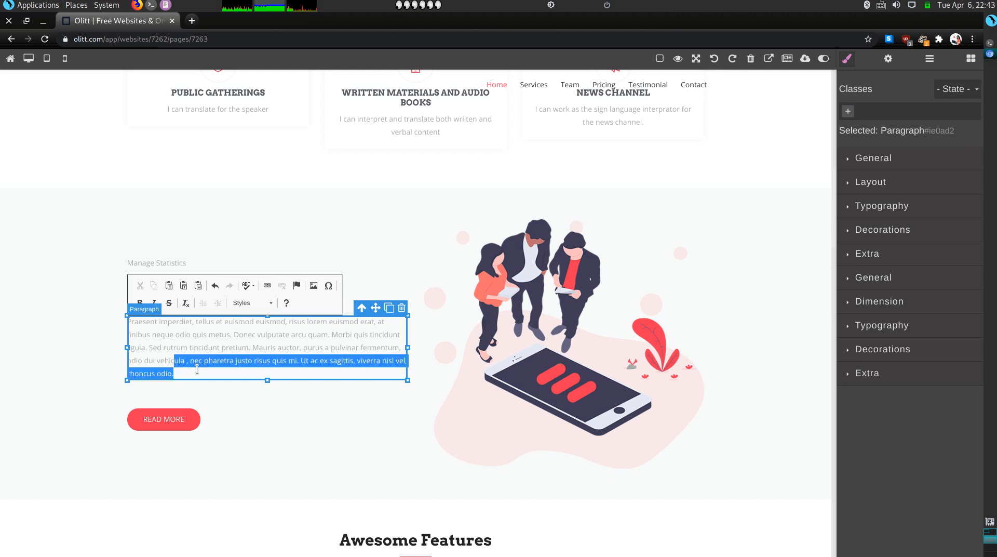
{"action": "key", "text": "BackSpace"}
{"action": "key", "text": "BackSpace"}
{"action": "key", "text": "BackSpace"}
{"action": "key", "text": "BackSpace"}
{"action": "key", "text": "BackSpace"}
{"action": "key", "text": "BackSpace"}
{"action": "key", "text": "BackSpace"}
{"action": "key", "text": "BackSpace"}
{"action": "key", "text": "BackSpace"}
{"action": "key", "text": "BackSpace"}
{"action": "key", "text": "BackSpace"}
{"action": "key", "text": "BackSpace"}
{"action": "key", "text": "BackSpace"}
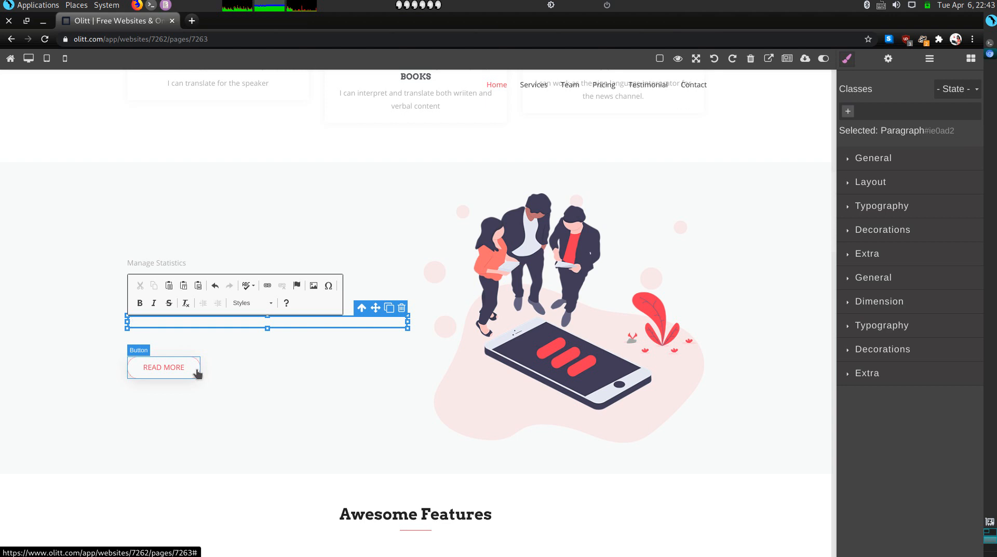
{"action": "type", "text": "a"}
{"action": "type", "text": "m"}
{"action": "type", "text": " har"}
{"action": "type", "text": "dworking "}
{"action": "type", "text": "and an"}
{"action": "type", "text": "give qual"}
{"action": "type", "text": "ity"}
{"action": "type", "text": " work."}
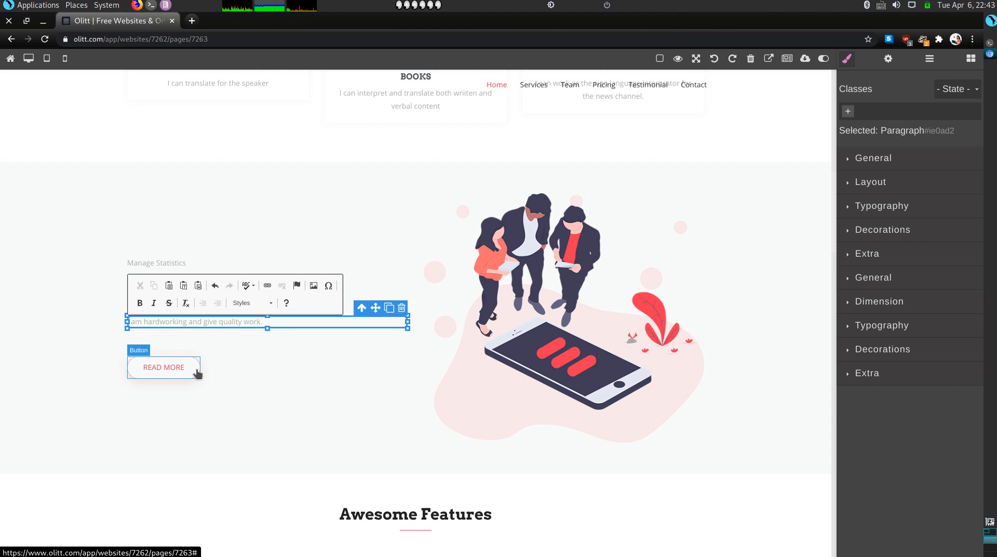
- Delete the Read More button from the "Why Work With Me?" section
{"action": "left_click", "coordinate": [196, 373]}
{"action": "left_click", "coordinate": [197, 372]}
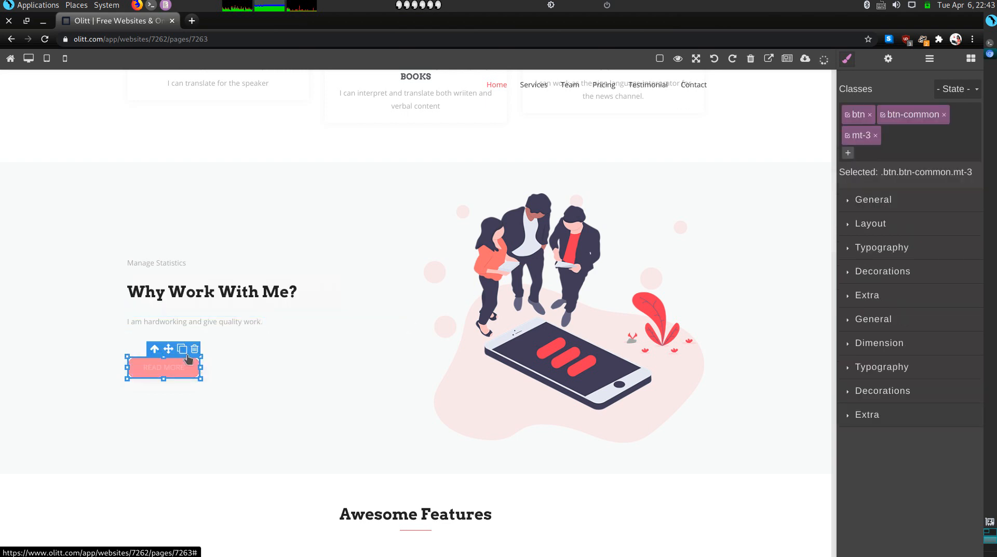
{"action": "left_click", "coordinate": [195, 349]}
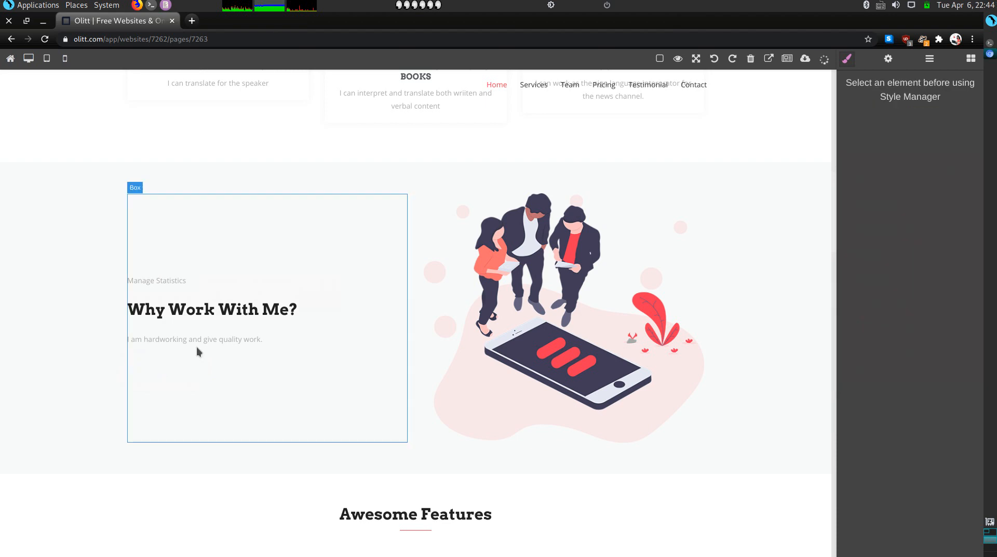
- Delete the "Manage Statistics" label above the "Why Work With Me?" heading
{"action": "left_click", "coordinate": [172, 283]}
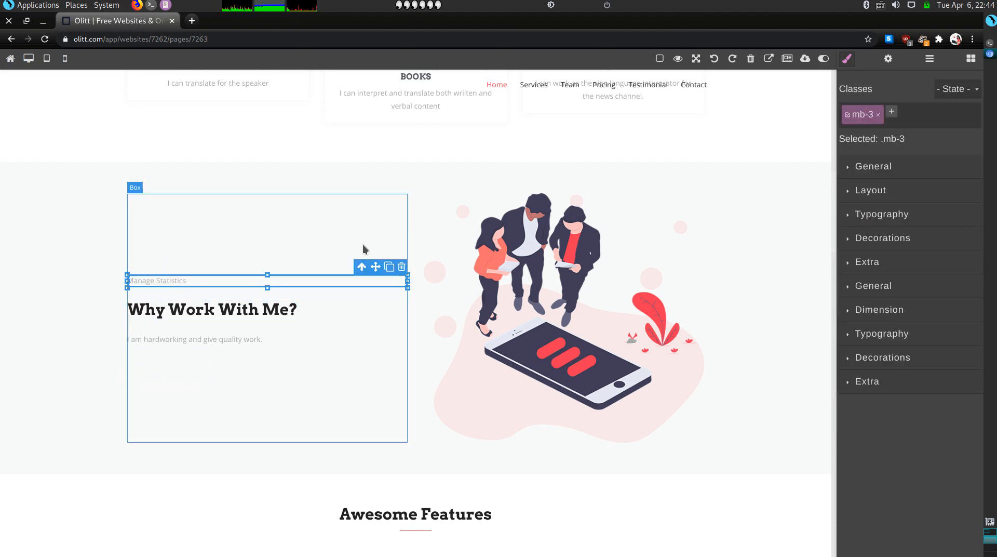
{"action": "left_click", "coordinate": [401, 268]}
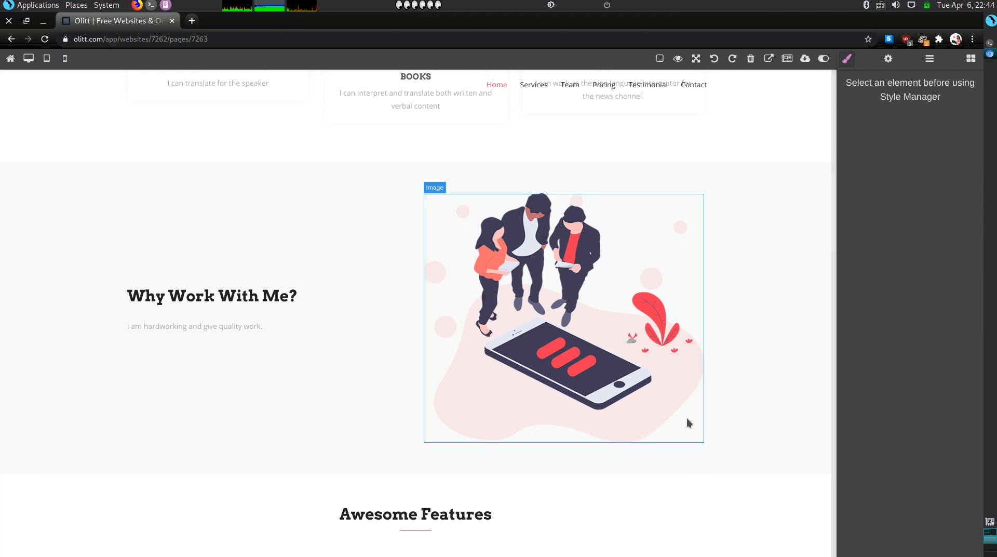
- Replace the "Awesome Features" section heading with "Languages I Know"
{"action": "scroll", "coordinate": [687, 418], "scroll_direction": "down", "scroll_amount": 3}
{"action": "scroll", "coordinate": [484, 503], "scroll_direction": "down", "scroll_amount": 1}
{"action": "scroll", "coordinate": [485, 500], "scroll_direction": "down", "scroll_amount": 2}
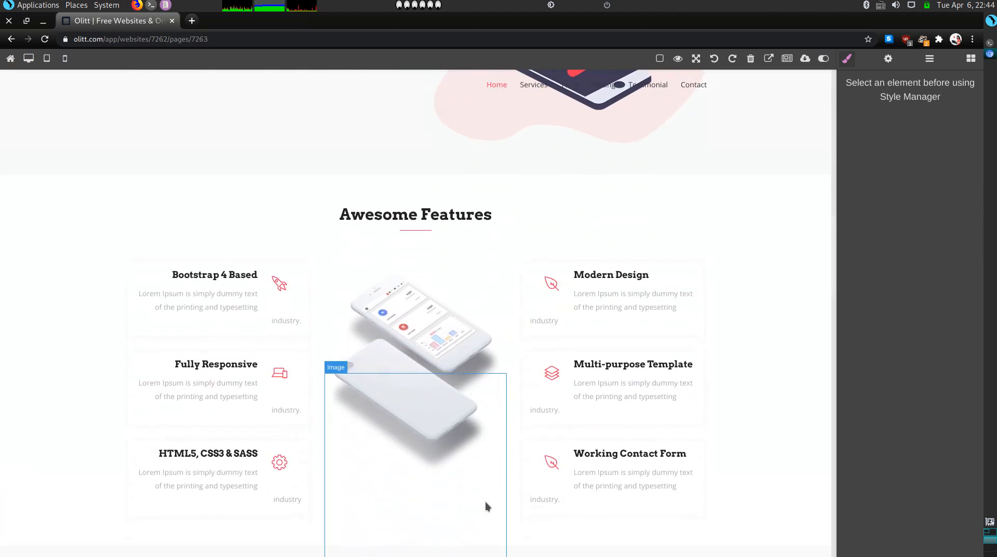
{"action": "triple_click", "coordinate": [429, 213]}
{"action": "type", "text": "La"}
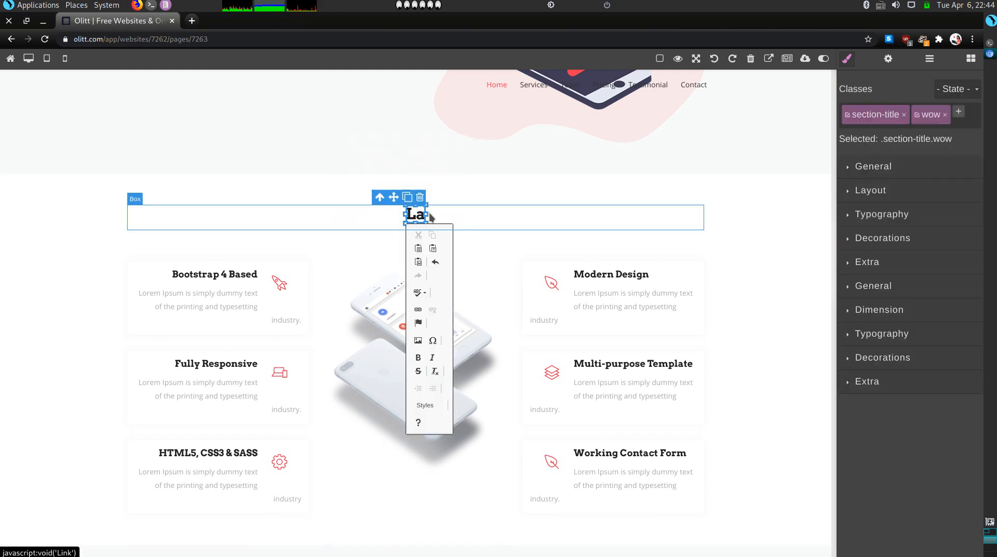
{"action": "type", "text": "nguage"}
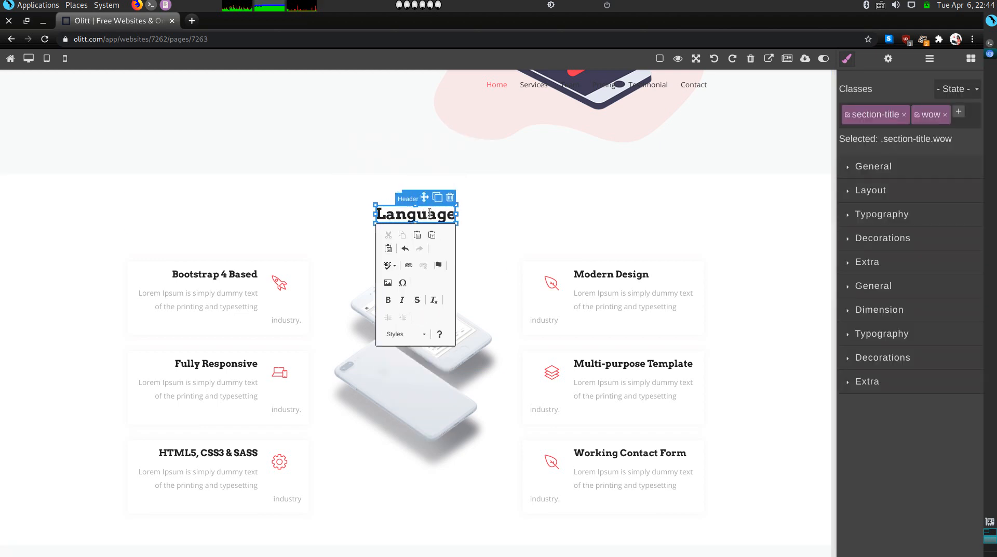
{"action": "type", "text": "s I kno"}
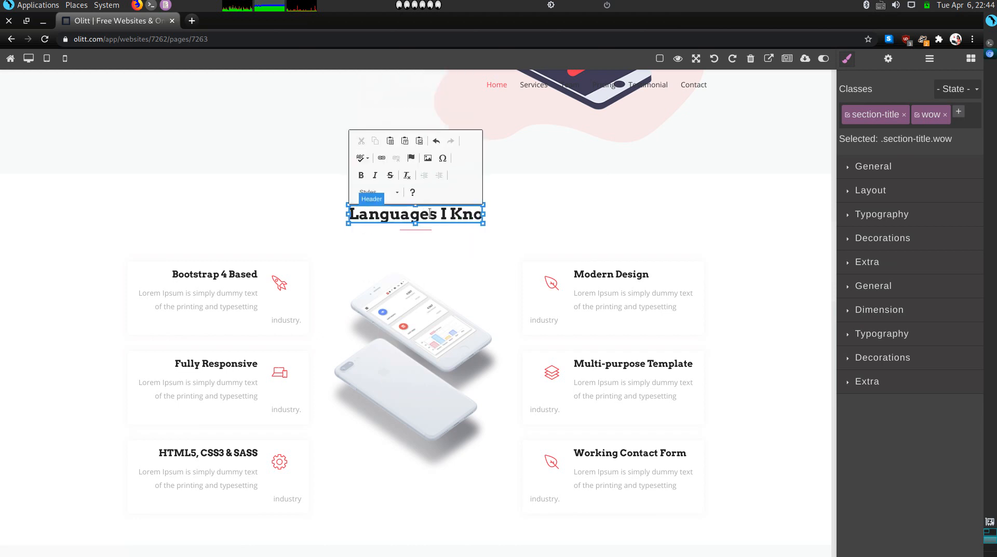
{"action": "type", "text": "w"}
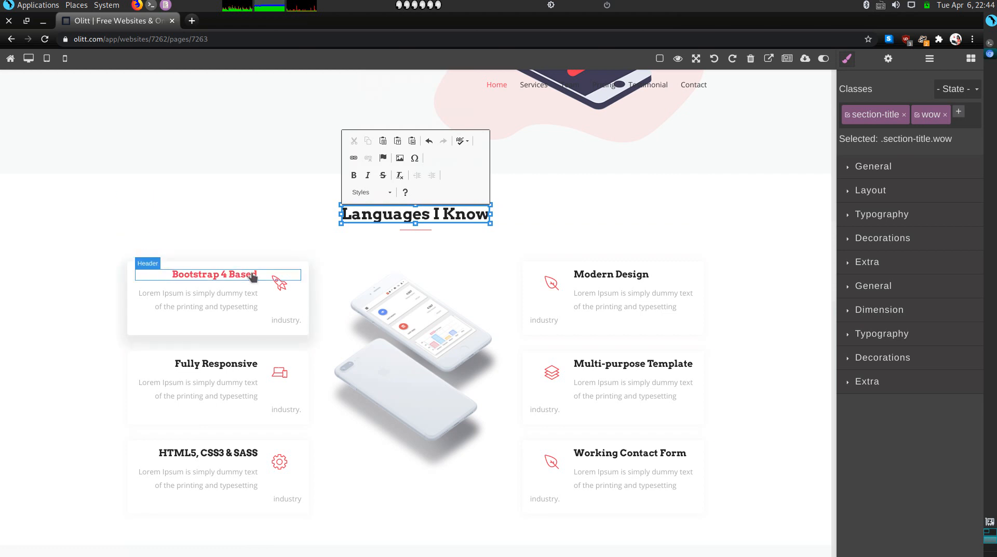
- Retitle the "Bootstrap 4 Based" card as "Kiswahili" and replace its description with "Native Language"
{"action": "double_click", "coordinate": [225, 279]}
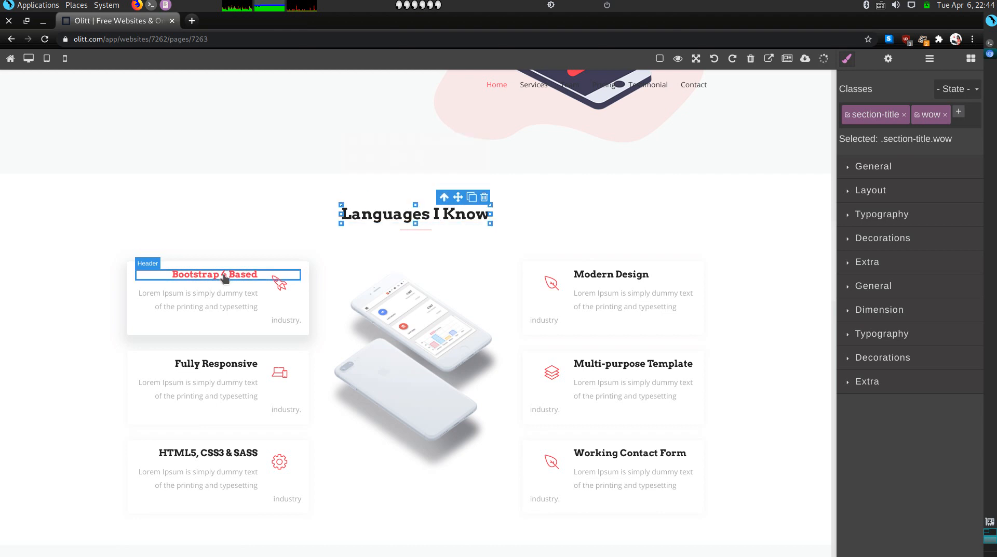
{"action": "double_click", "coordinate": [225, 279]}
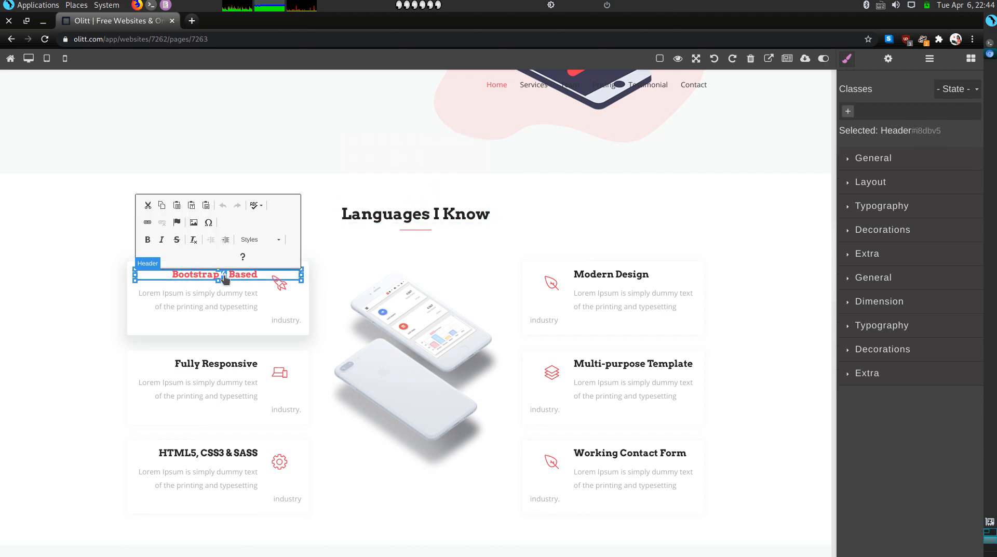
{"action": "triple_click", "coordinate": [225, 279]}
{"action": "type", "text": "Kish"}
{"action": "type", "text": "wahili"}
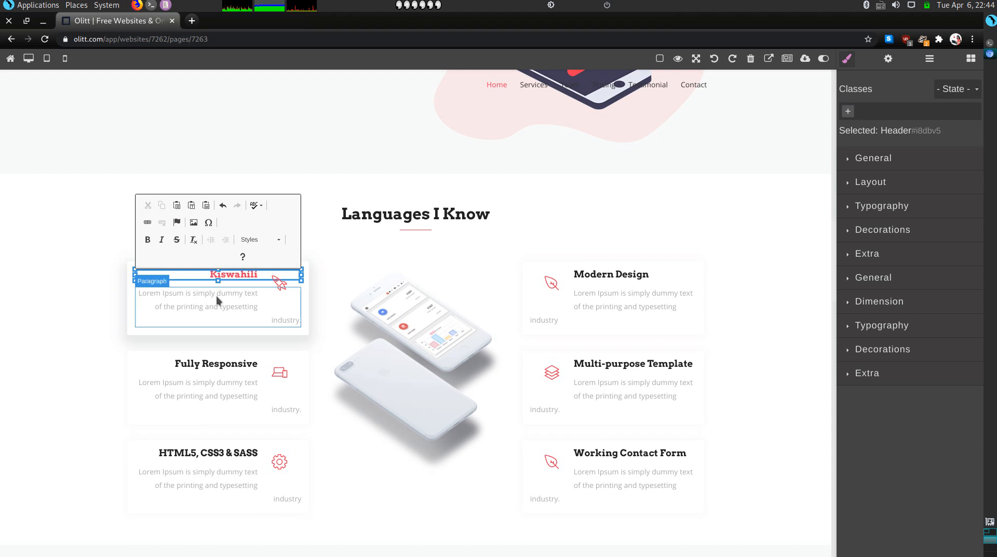
{"action": "triple_click", "coordinate": [216, 296]}
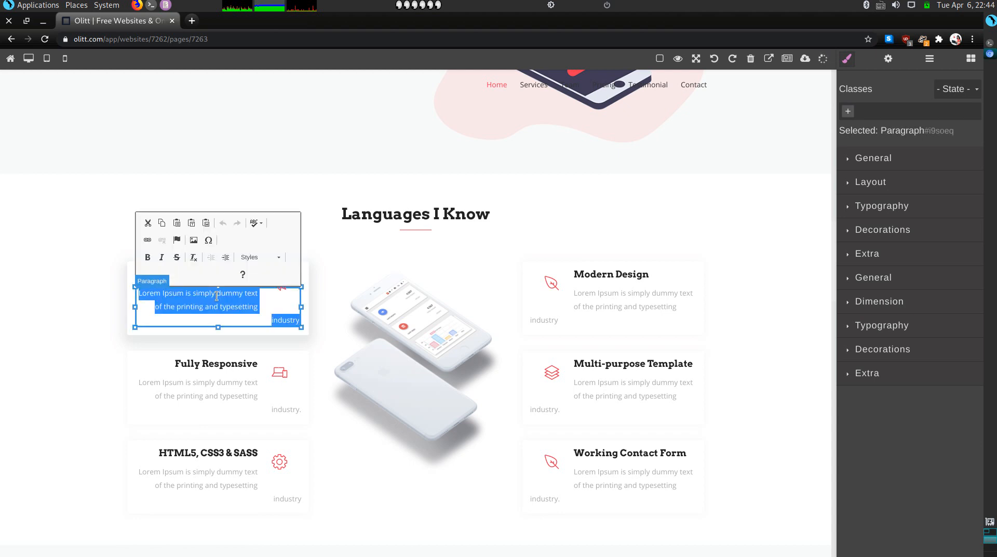
{"action": "type", "text": "Native Language"}
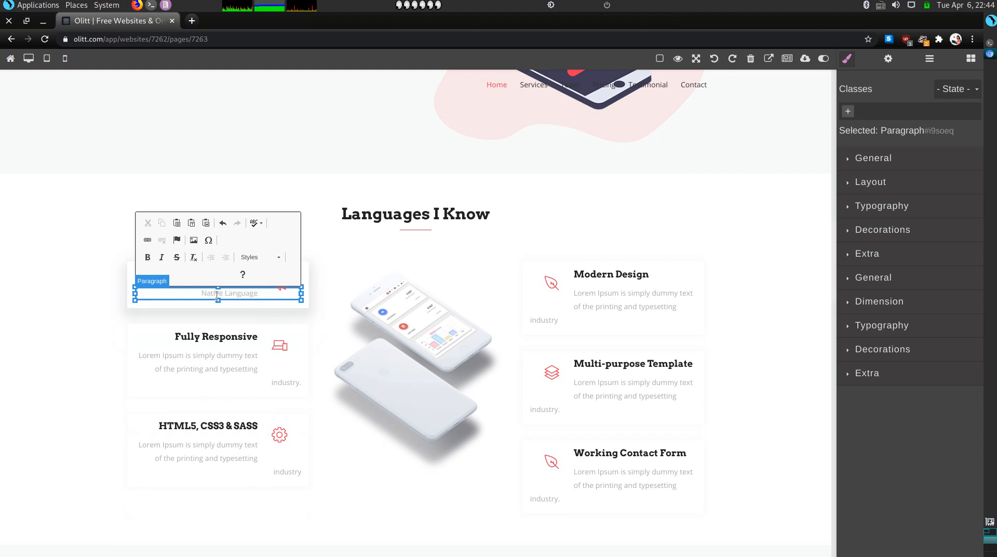
- Retitle the "Fully Responsive" card as "English" and replace its description with "Native Language"
{"action": "double_click", "coordinate": [219, 339]}
{"action": "triple_click", "coordinate": [219, 340]}
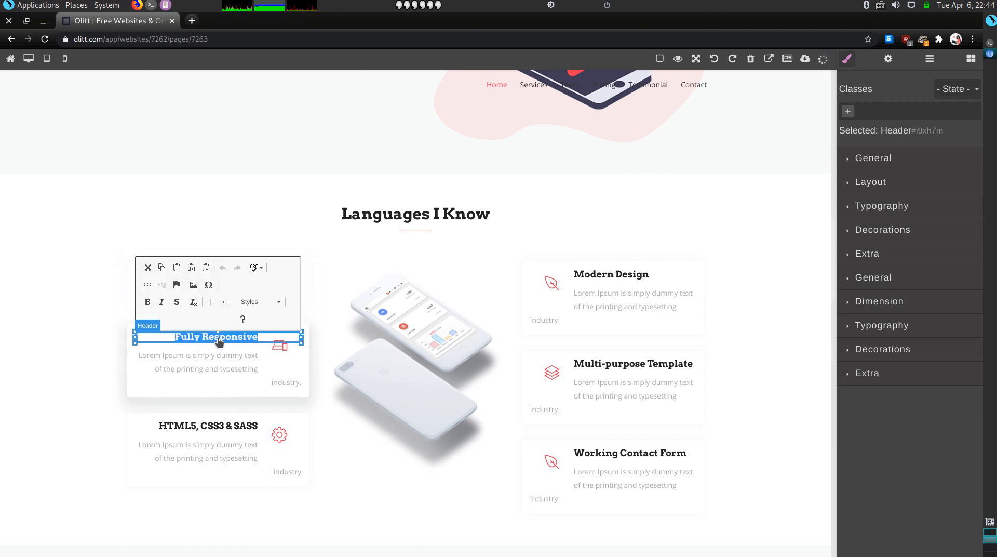
{"action": "type", "text": "English"}
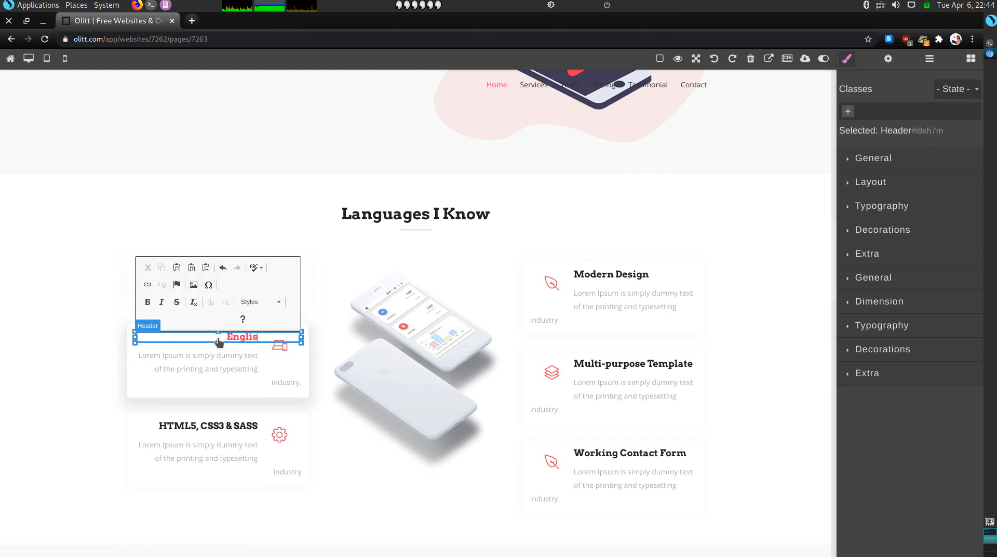
{"action": "double_click", "coordinate": [216, 358]}
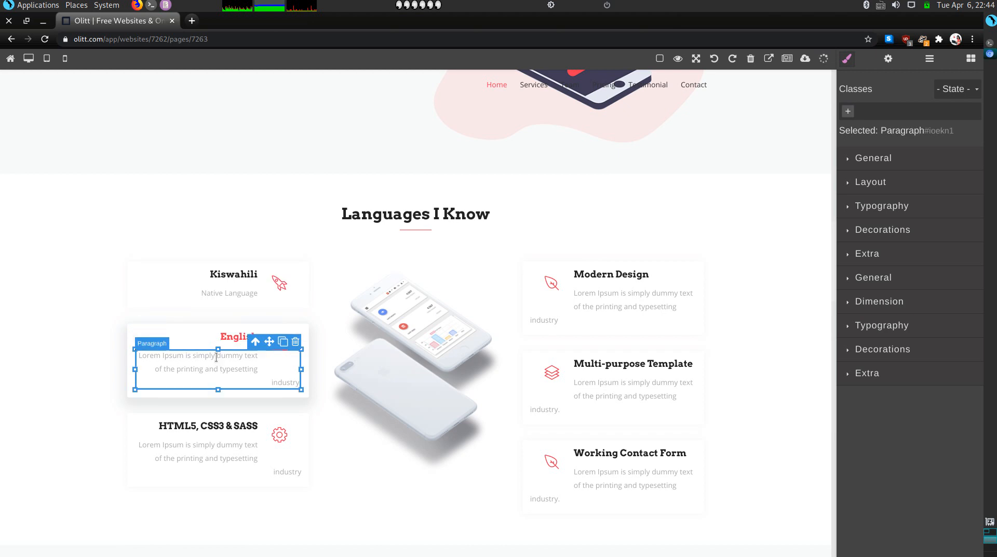
{"action": "triple_click", "coordinate": [216, 356]}
{"action": "type", "text": "NAtive"}
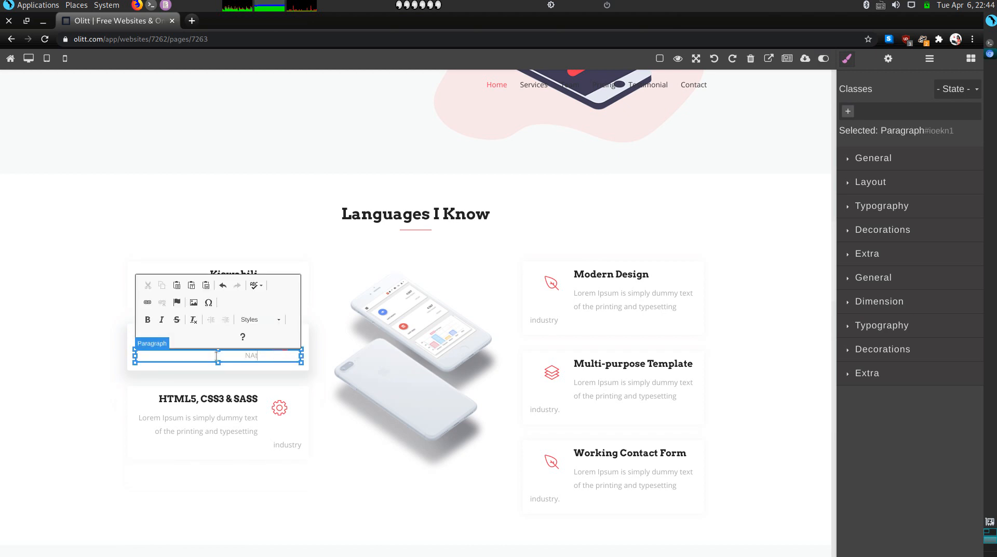
{"action": "key", "text": "BackSpace"}
{"action": "key", "text": "BackSpace"}
{"action": "key", "text": "BackSpace"}
{"action": "key", "text": "BackSpace"}
{"action": "key", "text": "BackSpace"}
{"action": "type", "text": "ative Language"}
- Retitle the "HTML5, CSS3 & SASS" card as "French" and replace its description with "I have been speaking French for the past 10 years."
{"action": "left_click", "coordinate": [217, 402]}
{"action": "double_click", "coordinate": [218, 401]}
{"action": "triple_click", "coordinate": [217, 402]}
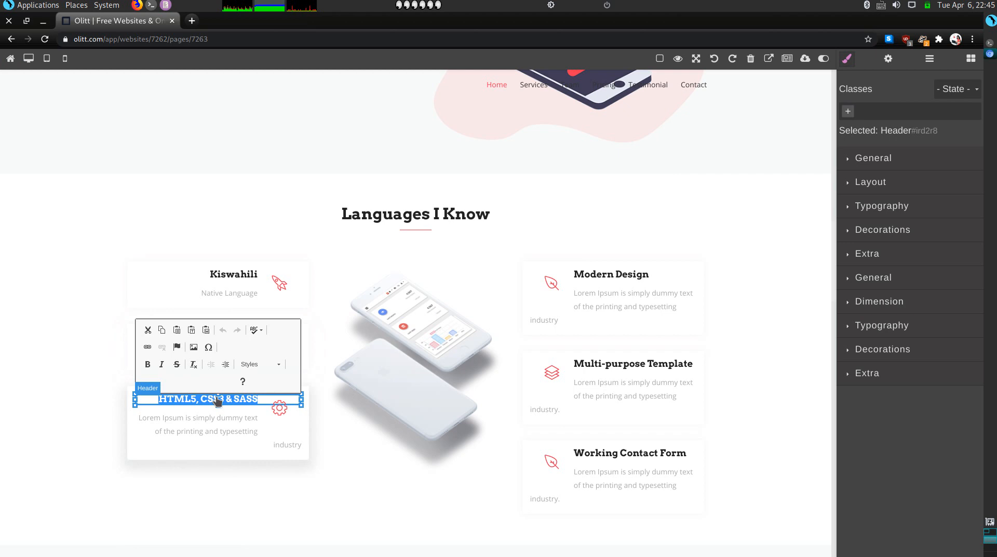
{"action": "type", "text": "French"}
{"action": "left_click", "coordinate": [213, 423]}
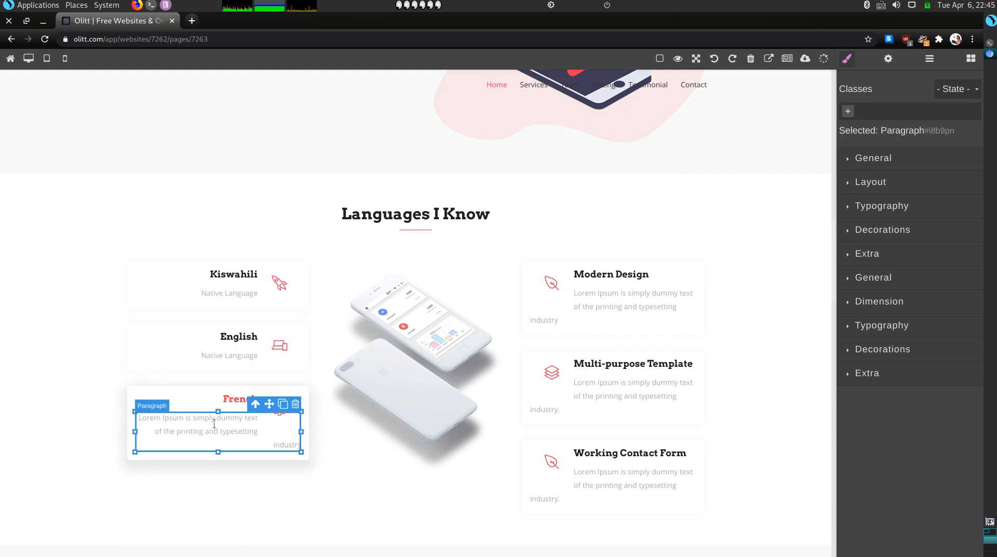
{"action": "triple_click", "coordinate": [213, 423]}
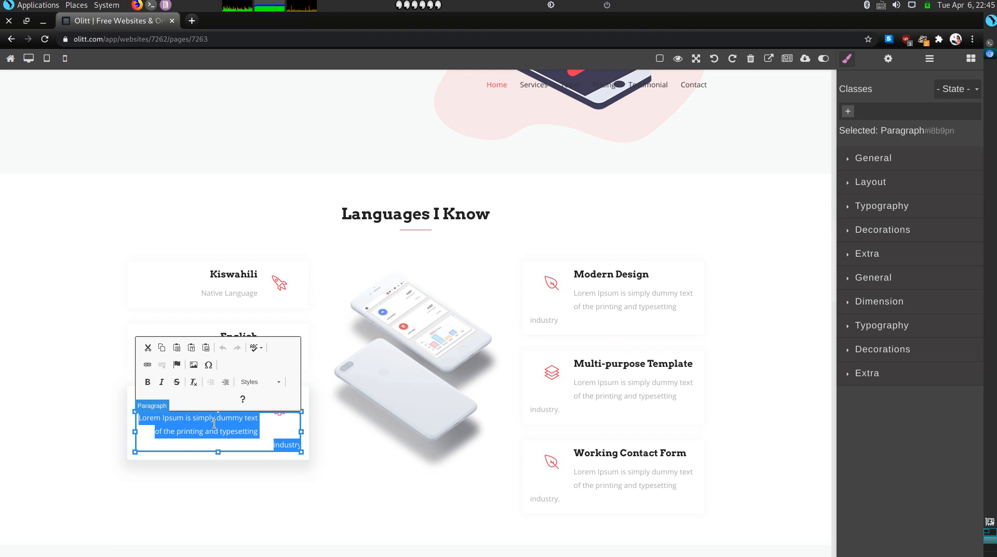
{"action": "key", "text": "BackSpace"}
{"action": "type", "text": "I have been speaking"}
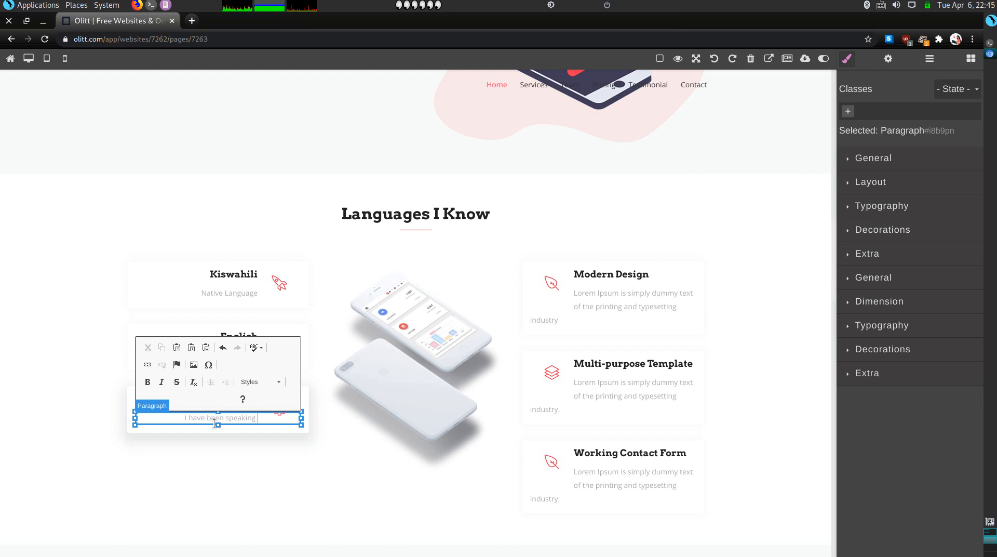
{"action": "type", "text": " French for the past"}
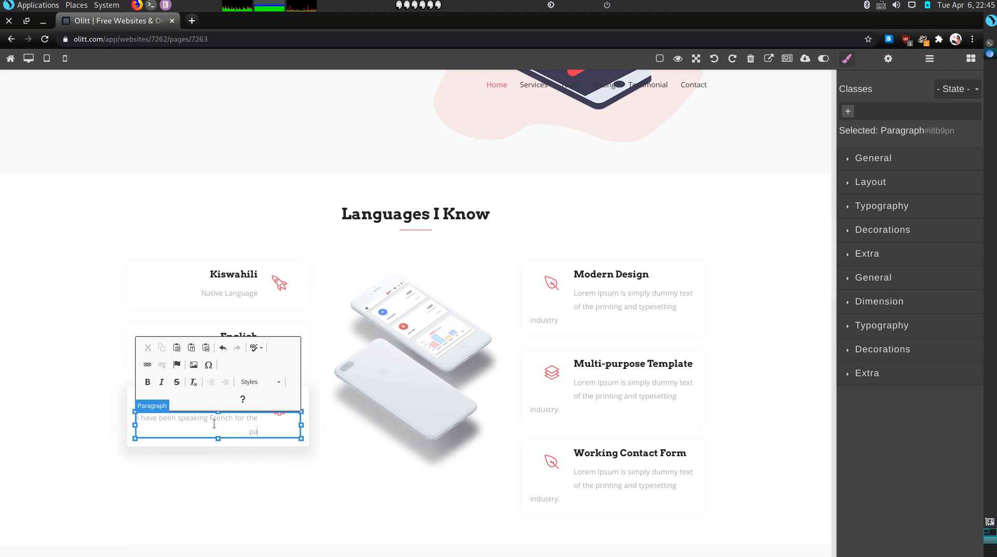
{"action": "type", "text": " 10 years."}
- Retitle the "Modern Design" card as "Arabic" and replace its description with "I have been speaking Arabic for the past 8 years."
{"action": "double_click", "coordinate": [587, 278]}
{"action": "triple_click", "coordinate": [586, 278]}
{"action": "type", "text": "Arabic"}
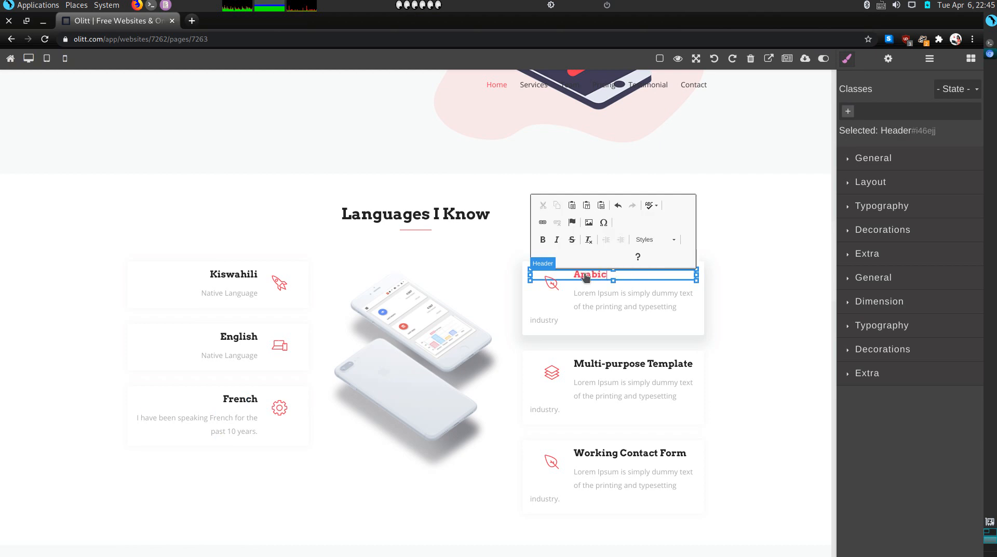
{"action": "double_click", "coordinate": [605, 294]}
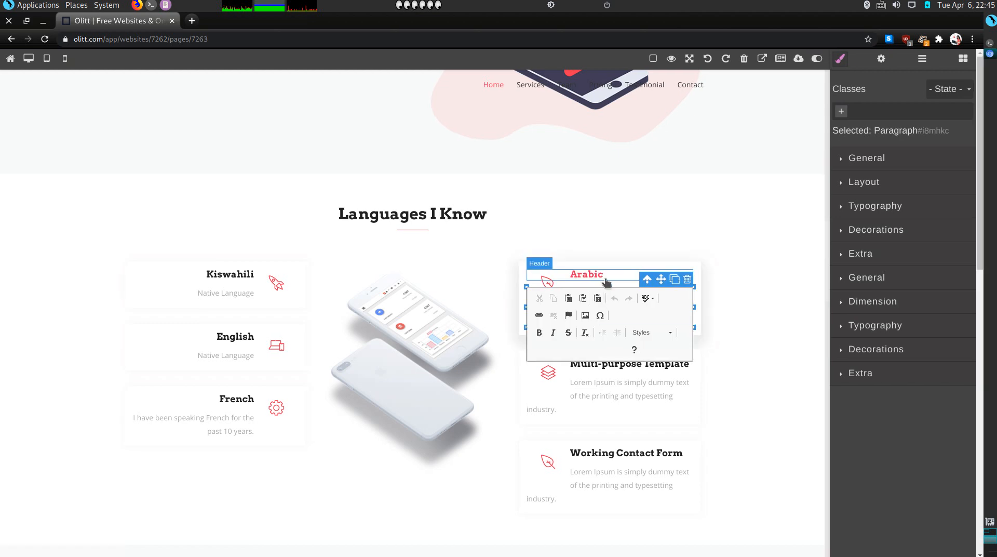
{"action": "left_click", "coordinate": [606, 281]}
{"action": "left_click", "coordinate": [607, 282]}
{"action": "double_click", "coordinate": [602, 297]}
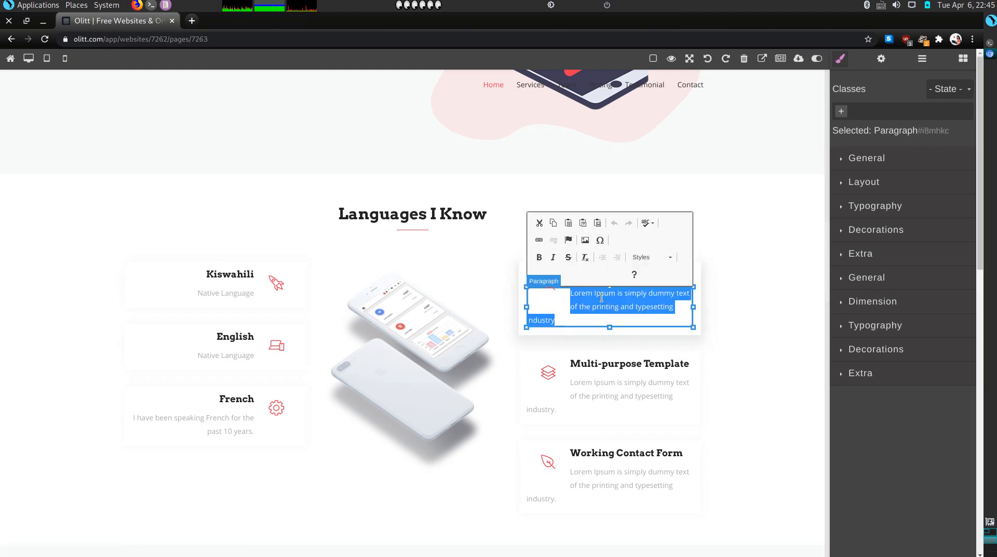
{"action": "type", "text": "I have"}
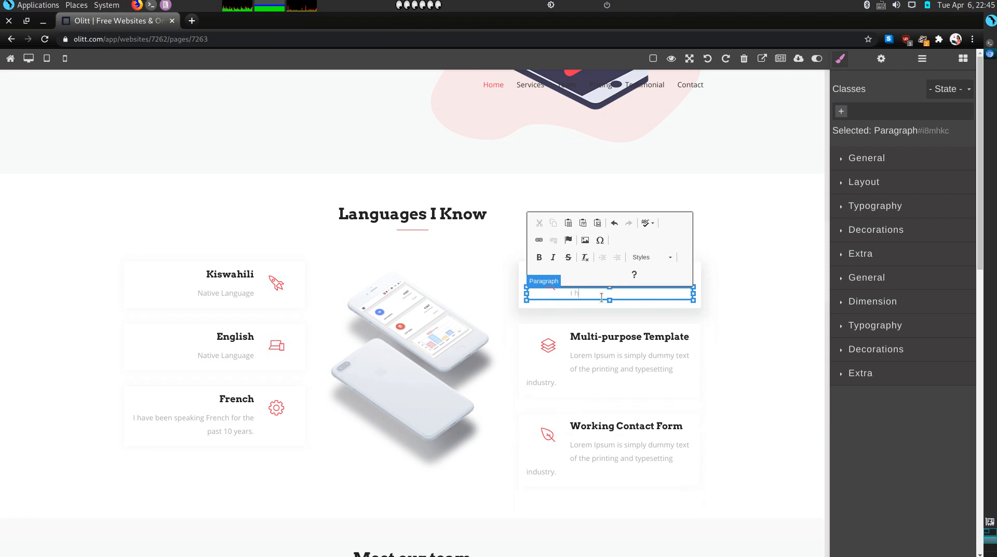
{"action": "type", "text": "en speaking Ara"}
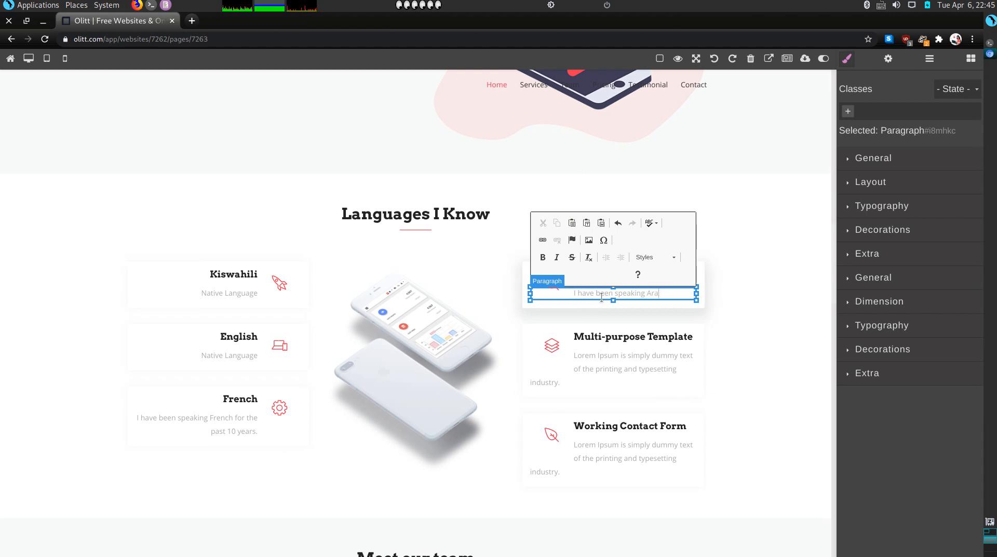
{"action": "type", "text": "bic for the pa"}
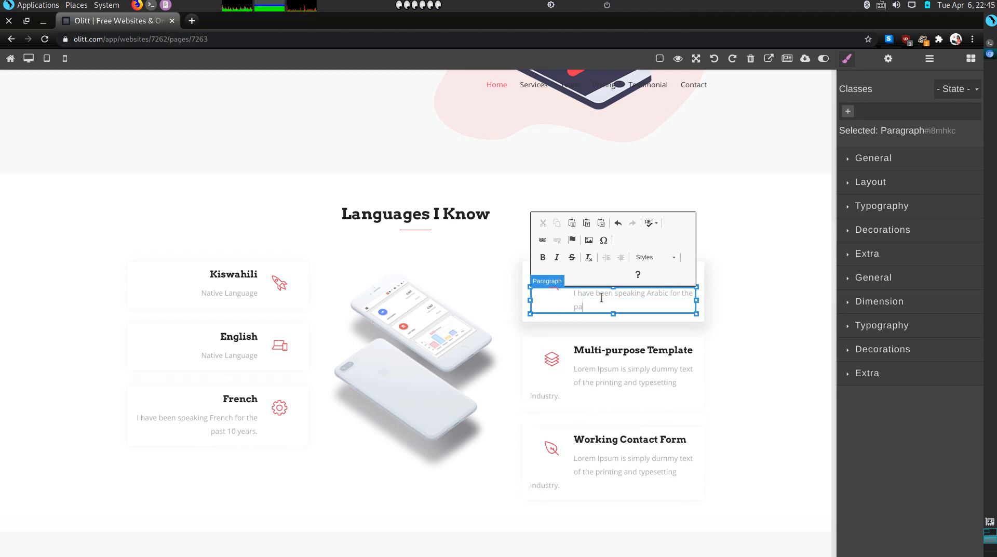
{"action": "type", "text": "st 8 years."}
- Retitle the "Multi-purpose Template" card as "Chinese" and replace its description with "I have been speaking Chinese for the past 11 years."
{"action": "double_click", "coordinate": [632, 357]}
{"action": "triple_click", "coordinate": [633, 355]}
{"action": "type", "text": "Chinese"}
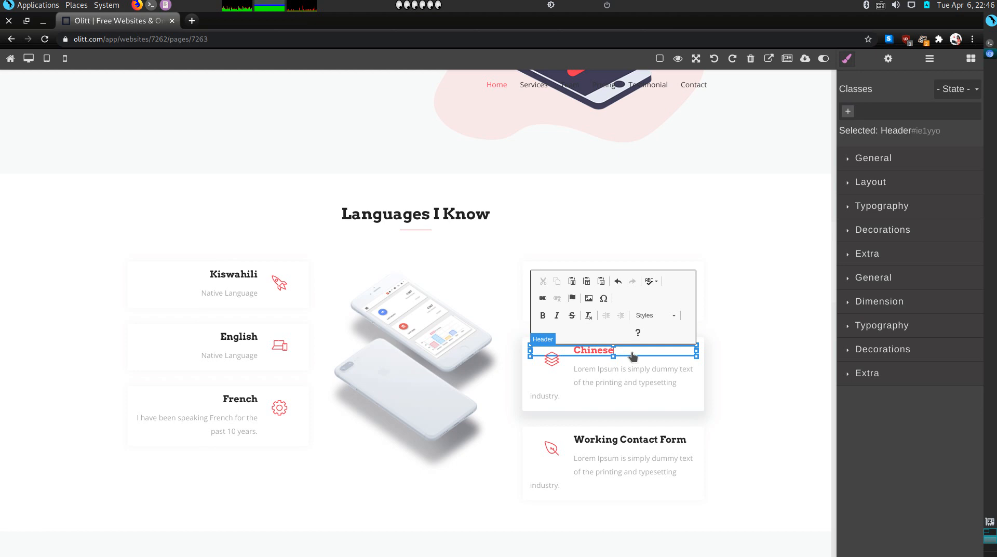
{"action": "double_click", "coordinate": [626, 369]}
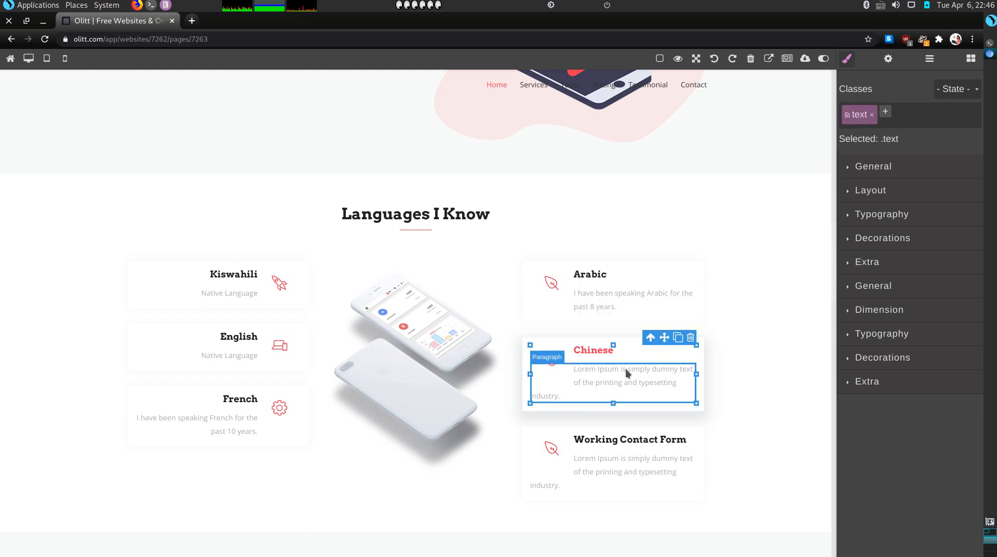
{"action": "triple_click", "coordinate": [626, 369]}
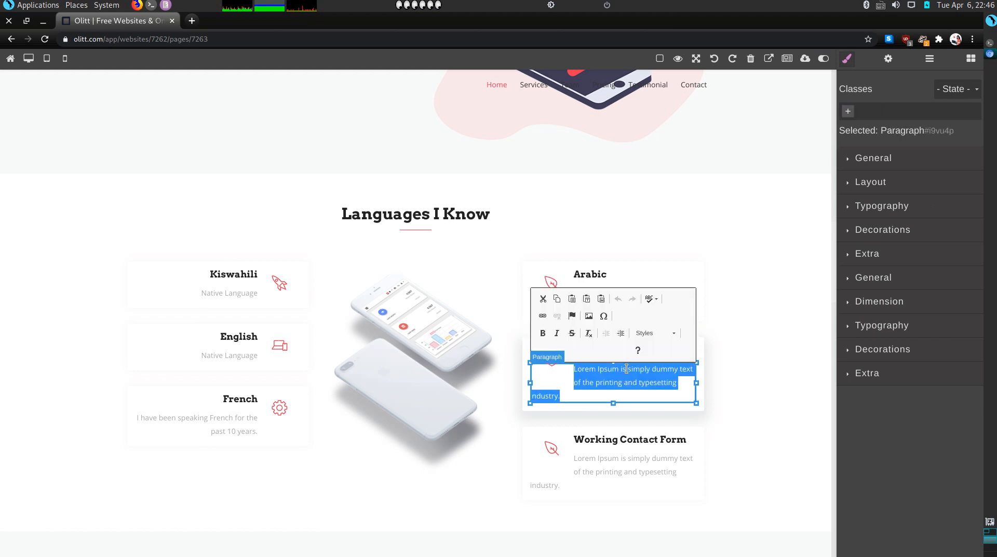
{"action": "type", "text": "I have b"}
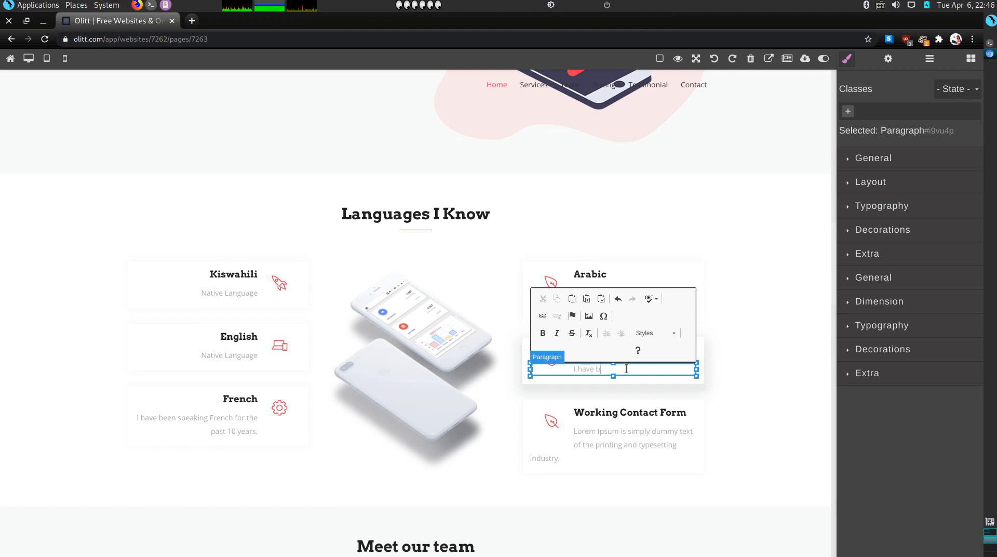
{"action": "type", "text": "een speaking Chinese for the "}
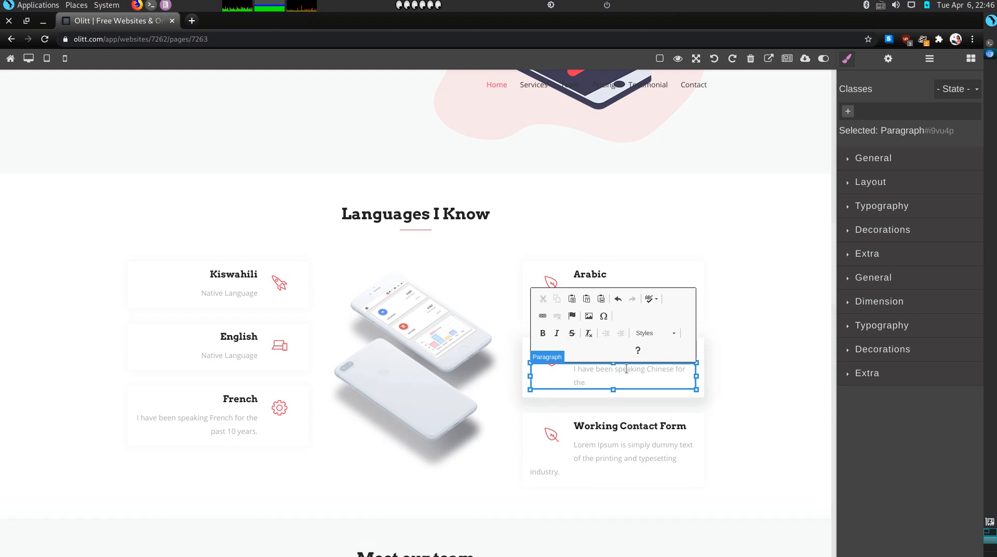
{"action": "type", "text": "past 11 years."}
- Replace the "Working Contact Form" card title with "German"
{"action": "double_click", "coordinate": [618, 426]}
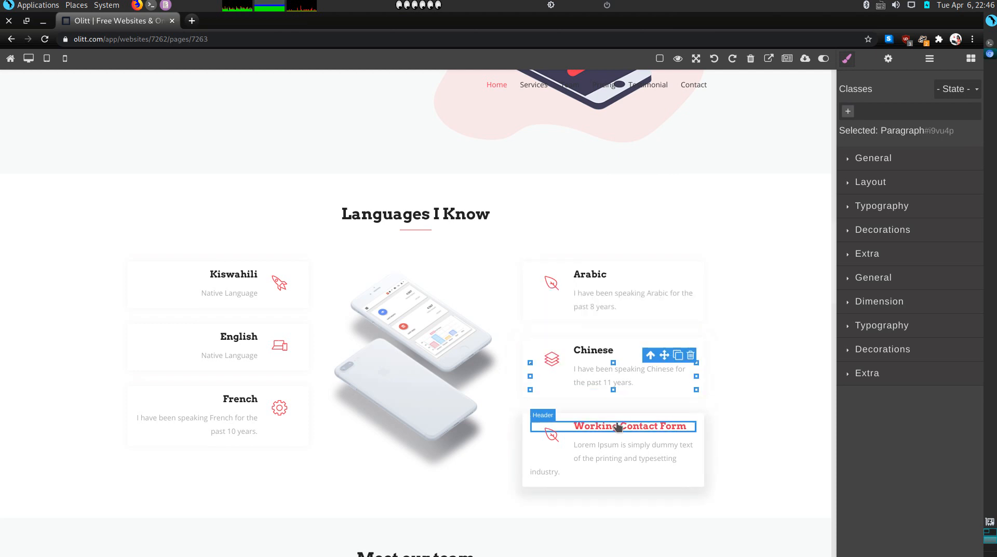
{"action": "triple_click", "coordinate": [618, 425]}
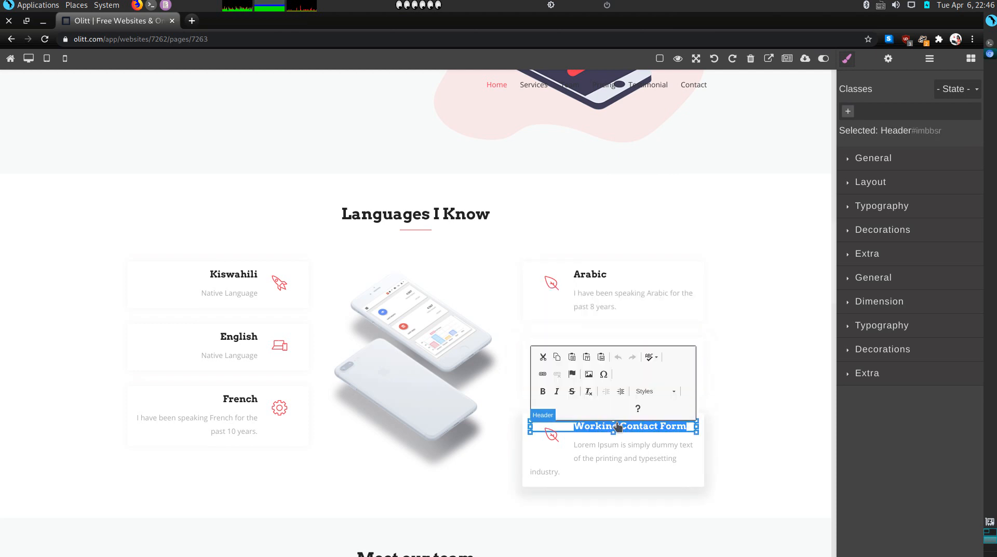
{"action": "type", "text": "German"}
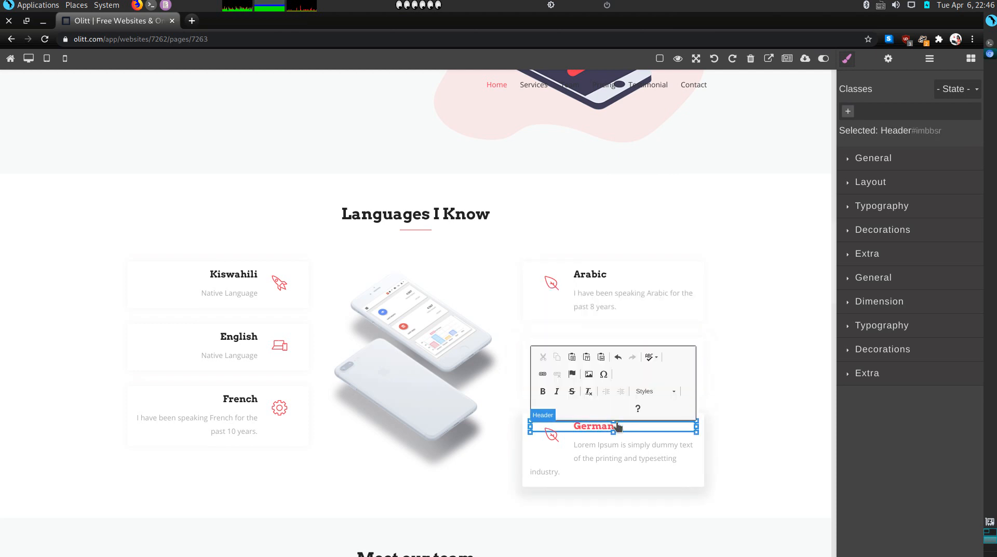
- Replace the German card's description with "I have been speaking German for the last 6 years."
{"action": "left_click", "coordinate": [607, 454]}
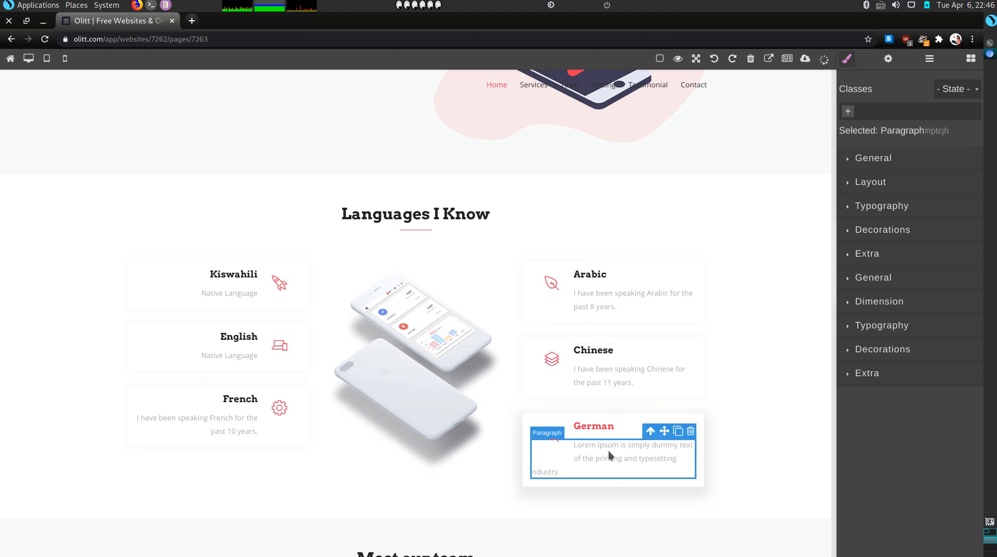
{"action": "double_click", "coordinate": [609, 450]}
{"action": "triple_click", "coordinate": [609, 449]}
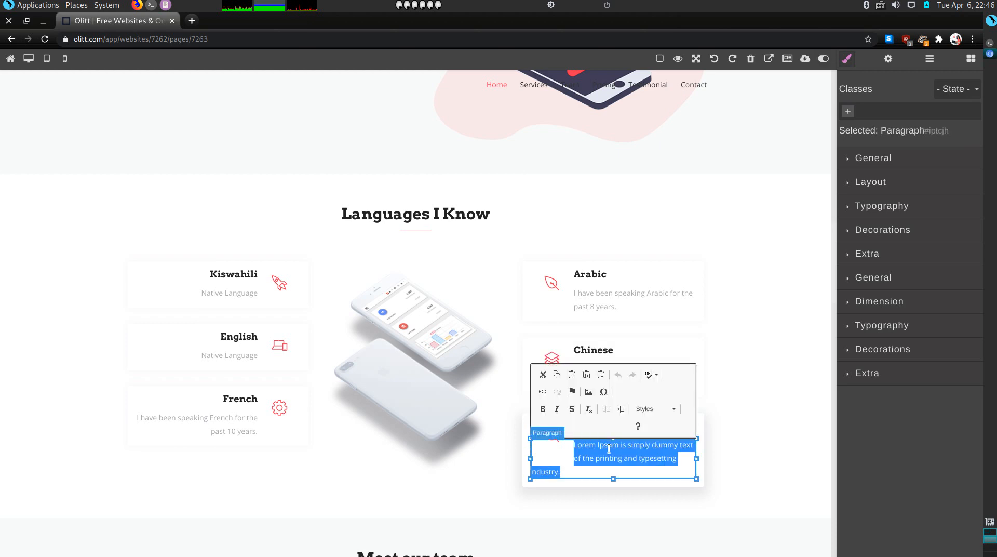
{"action": "key", "text": "BackSpace"}
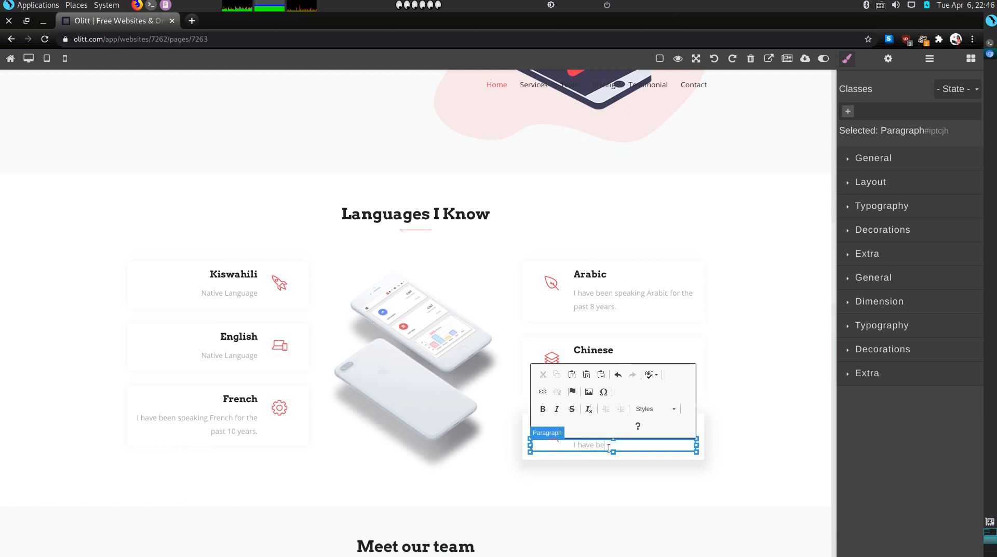
{"action": "type", "text": "I have been speaking German for the last"}
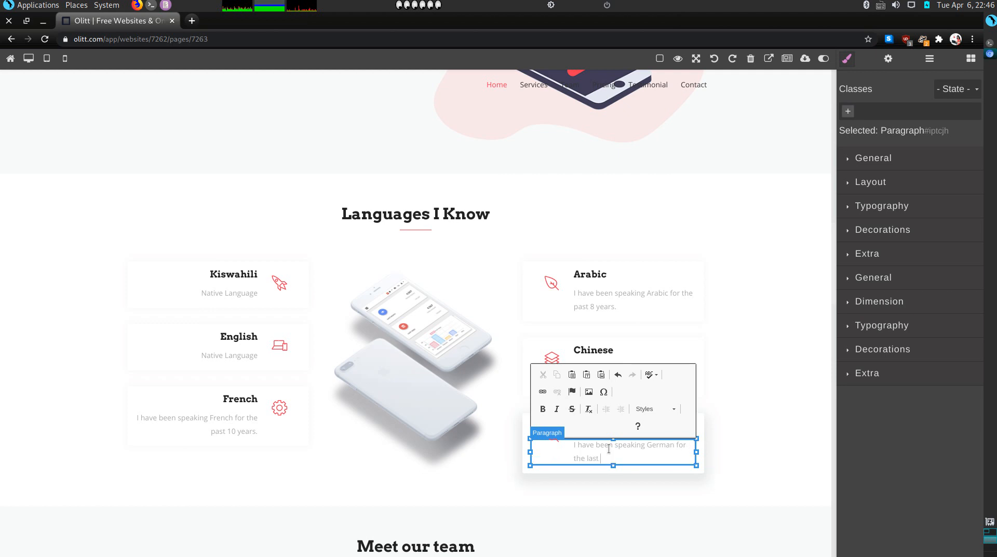
{"action": "type", "text": " 6 years."}
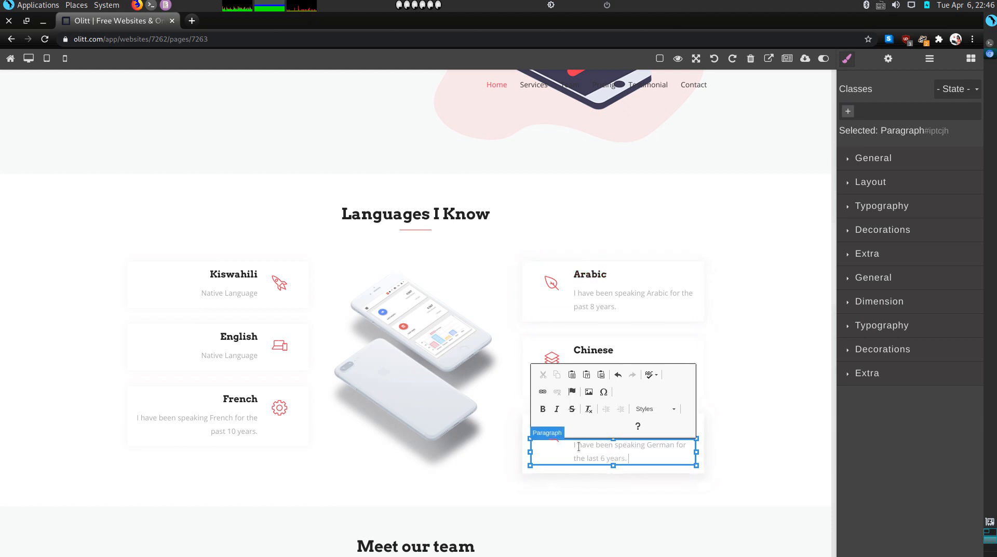
- Delete the fourth card in the "Meet our team" section, including its text box, photo and column
{"action": "scroll", "coordinate": [578, 446], "scroll_direction": "down", "scroll_amount": 1}
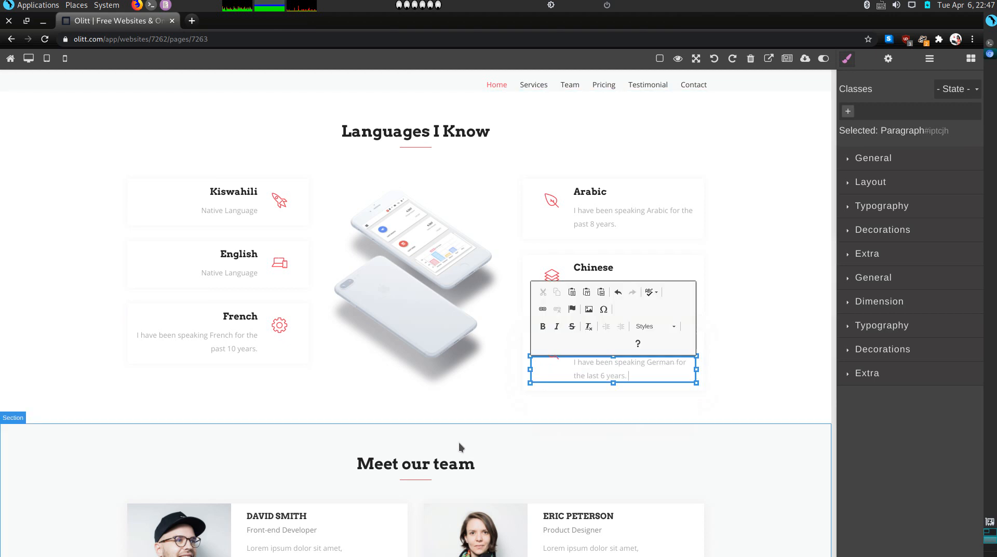
{"action": "scroll", "coordinate": [466, 451], "scroll_direction": "down", "scroll_amount": 3}
{"action": "scroll", "coordinate": [467, 455], "scroll_direction": "down", "scroll_amount": 3}
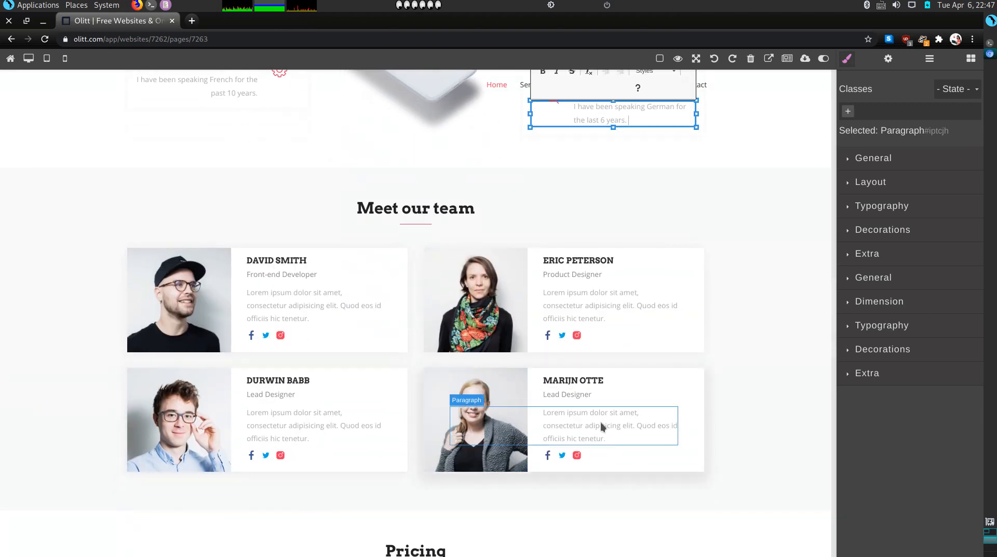
{"action": "left_click", "coordinate": [698, 400]}
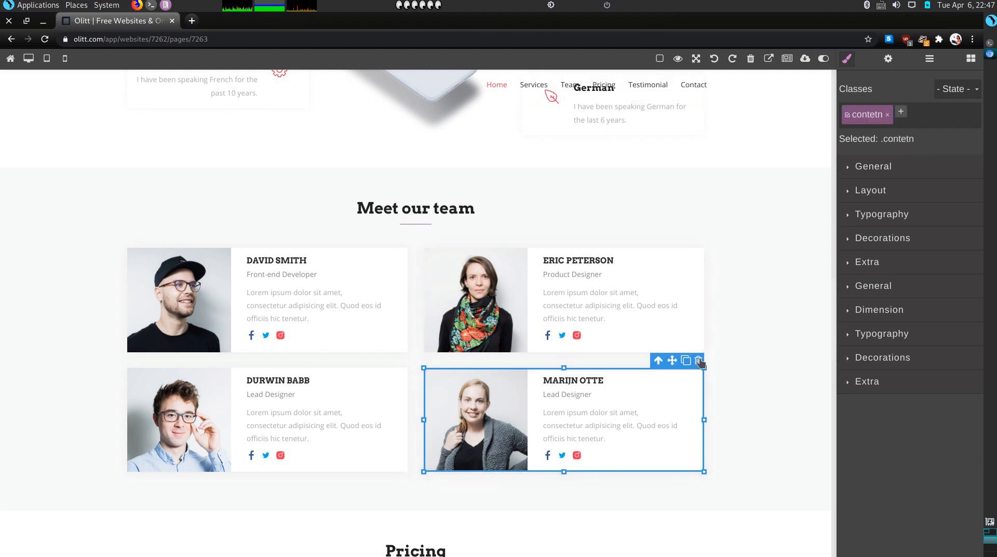
{"action": "left_click", "coordinate": [699, 360]}
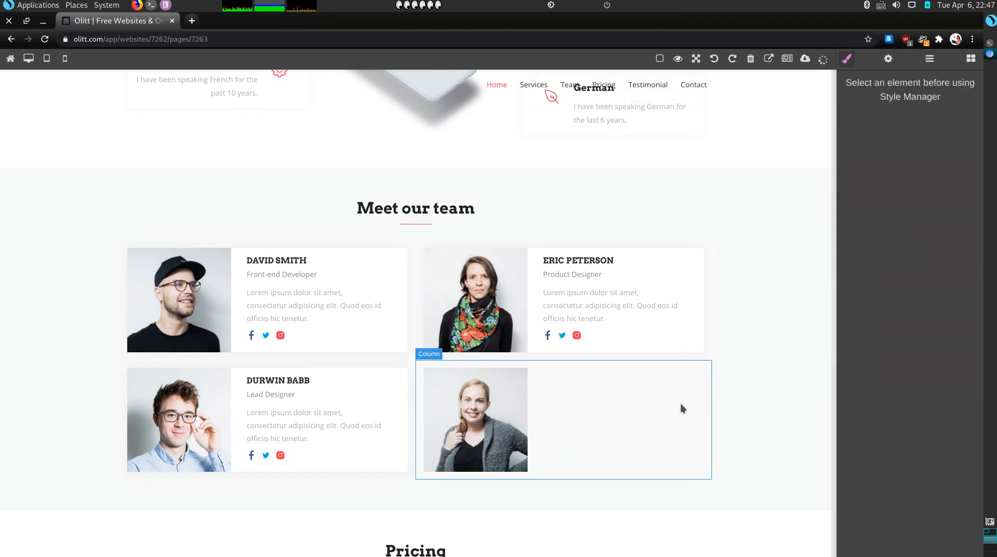
{"action": "left_click", "coordinate": [698, 383]}
{"action": "left_click", "coordinate": [706, 353]}
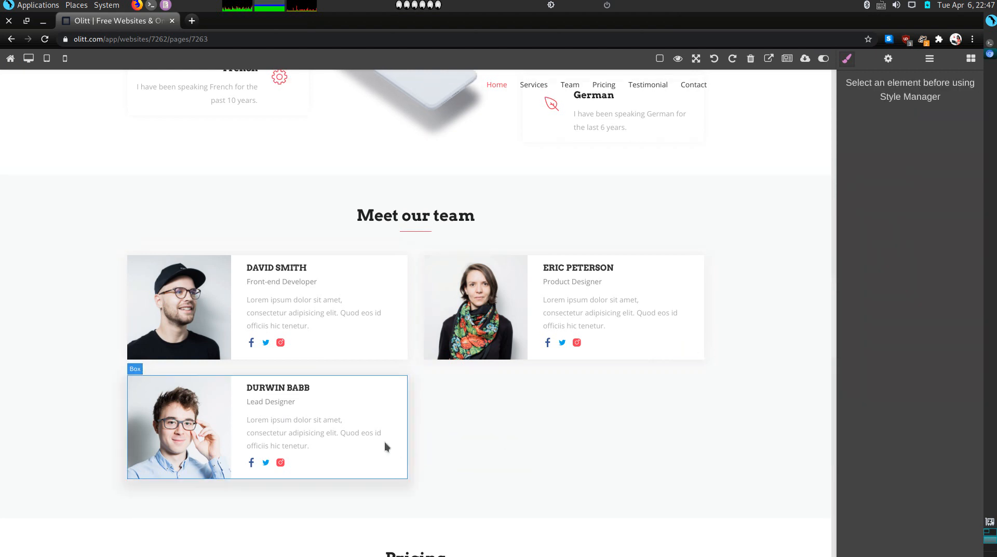
- Delete the remaining Lead Designer card from the team section, including its photo and column
{"action": "left_click", "coordinate": [385, 441]}
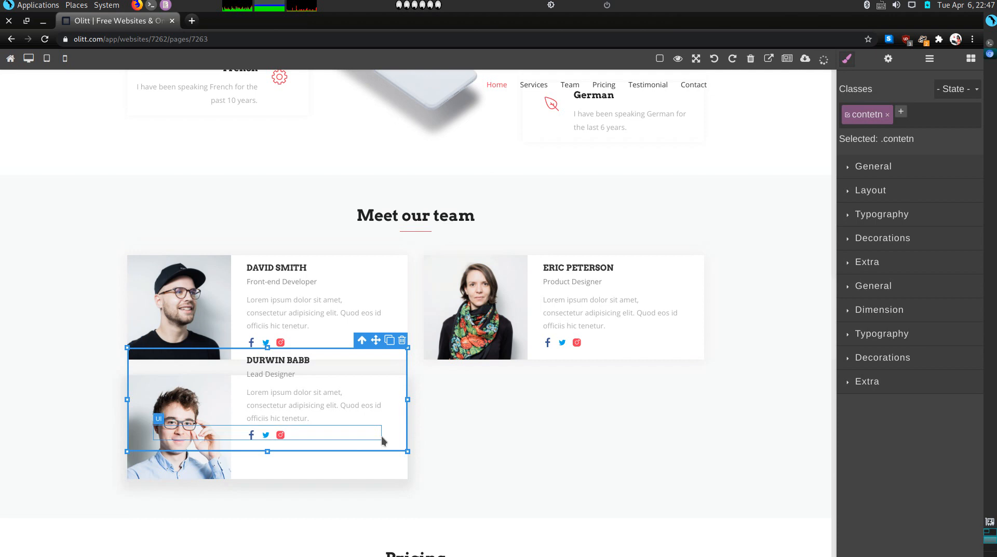
{"action": "key", "text": "Delete"}
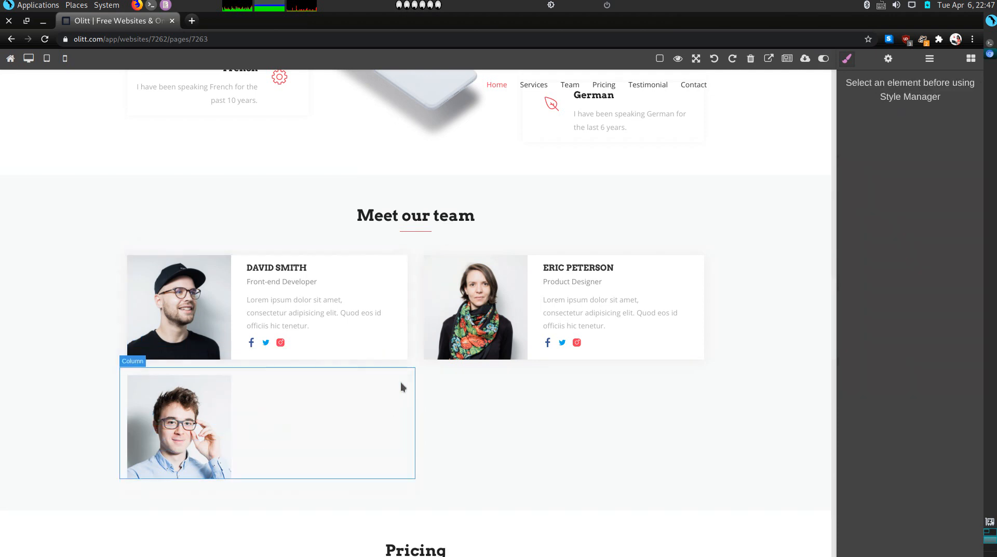
{"action": "left_click", "coordinate": [401, 387]}
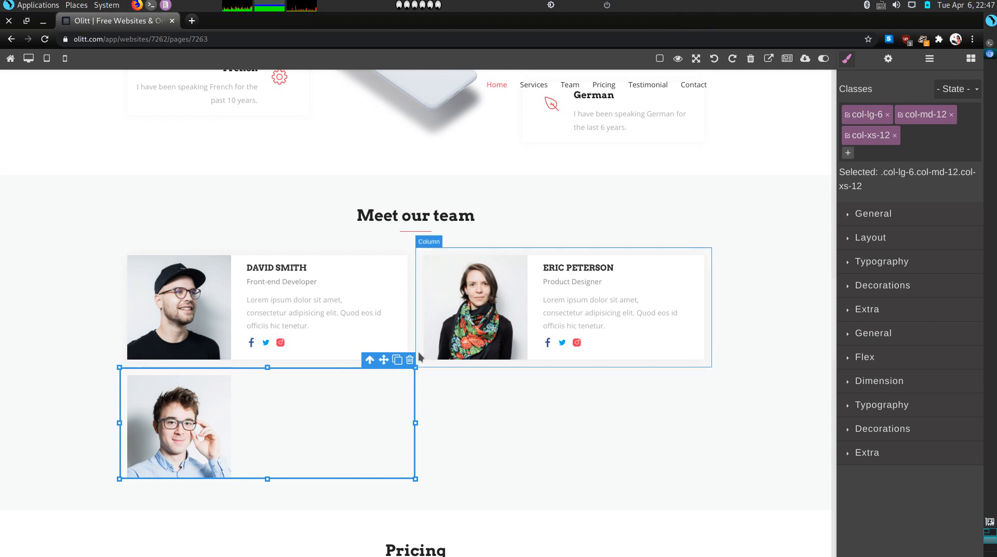
{"action": "left_click", "coordinate": [410, 360]}
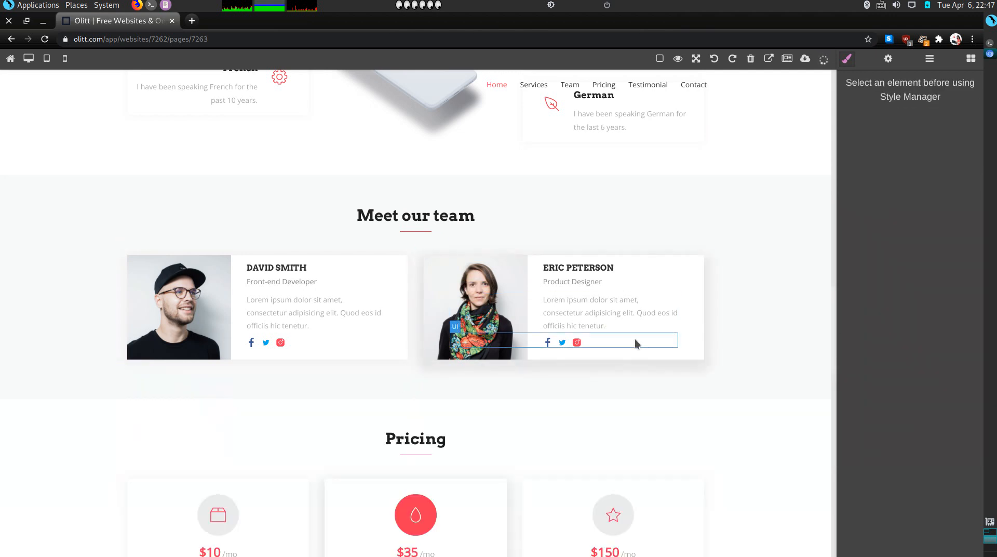
- Delete the Product Designer card from the team section, including its photo and column
{"action": "left_click", "coordinate": [681, 338]}
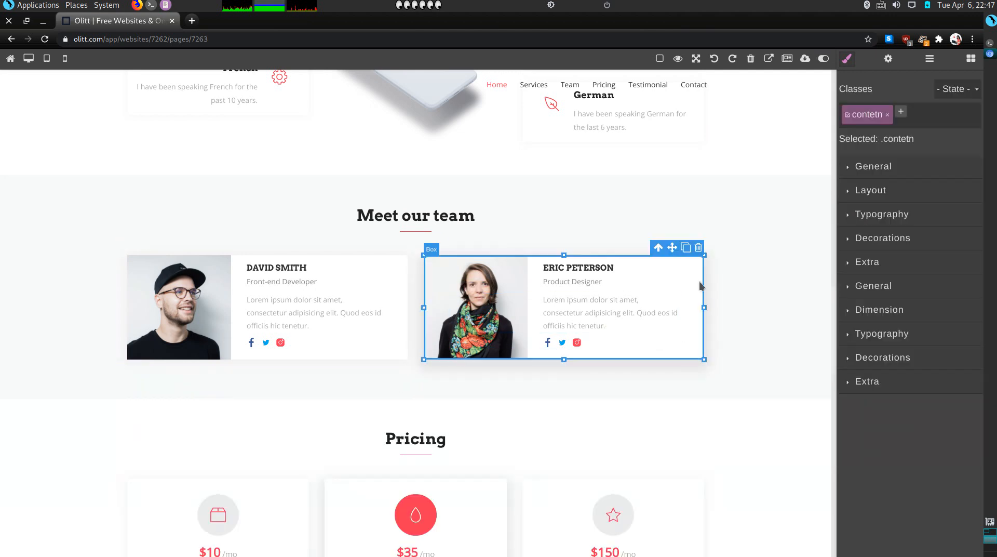
{"action": "left_click", "coordinate": [699, 249]}
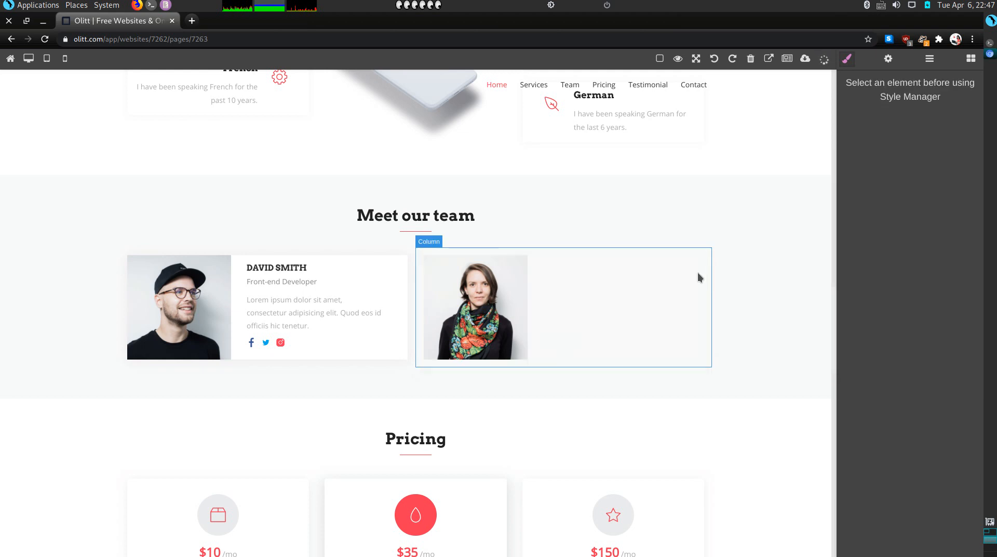
{"action": "left_click", "coordinate": [697, 272]}
{"action": "left_click", "coordinate": [706, 238]}
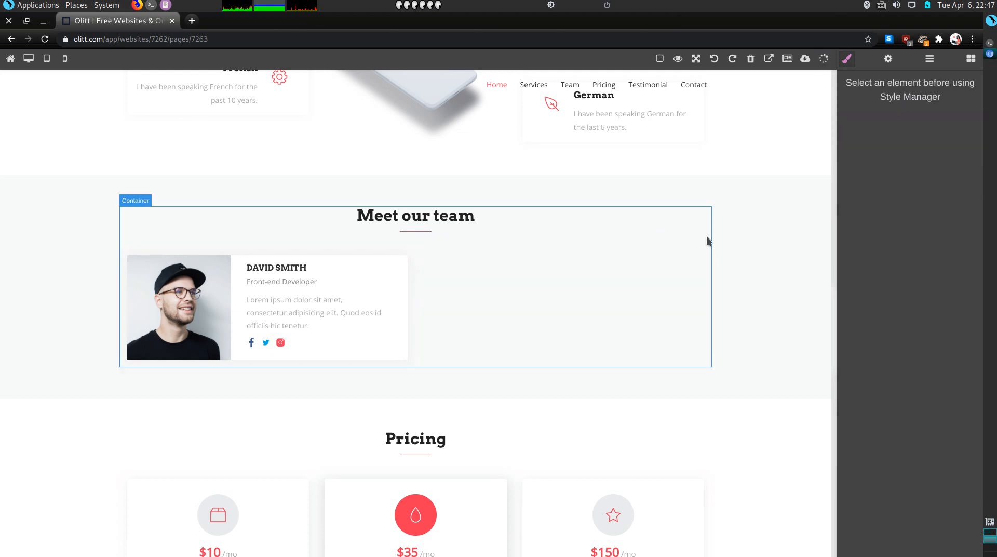
- Change the "Meet our team" section heading to "Meet The Team"
{"action": "left_click", "coordinate": [431, 215]}
{"action": "triple_click", "coordinate": [431, 211]}
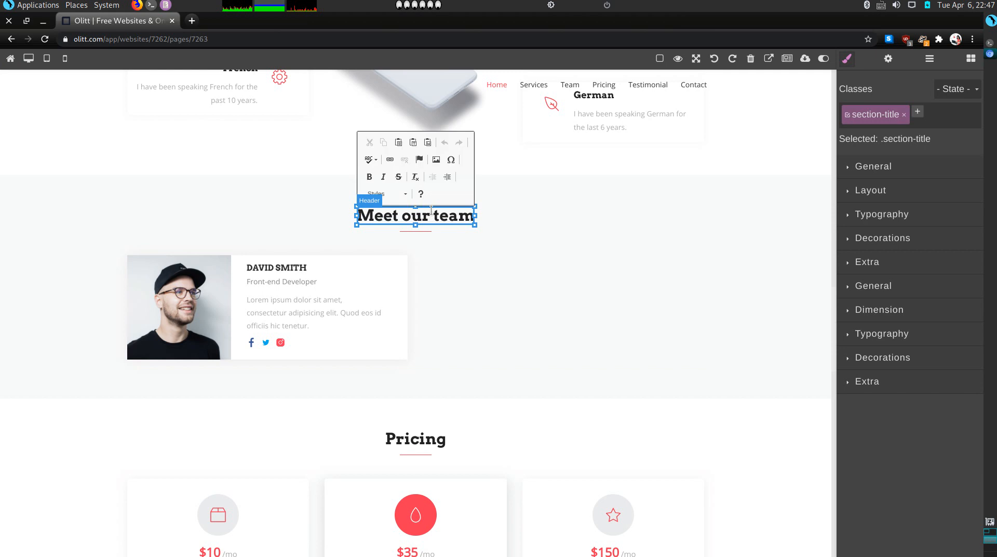
{"action": "left_click", "coordinate": [425, 215]}
{"action": "key", "text": "BackSpace"}
{"action": "key", "text": "BackSpace"}
{"action": "key", "text": "BackSpace"}
{"action": "type", "text": "The"}
{"action": "key", "text": "Delete"}
{"action": "type", "text": "T"}
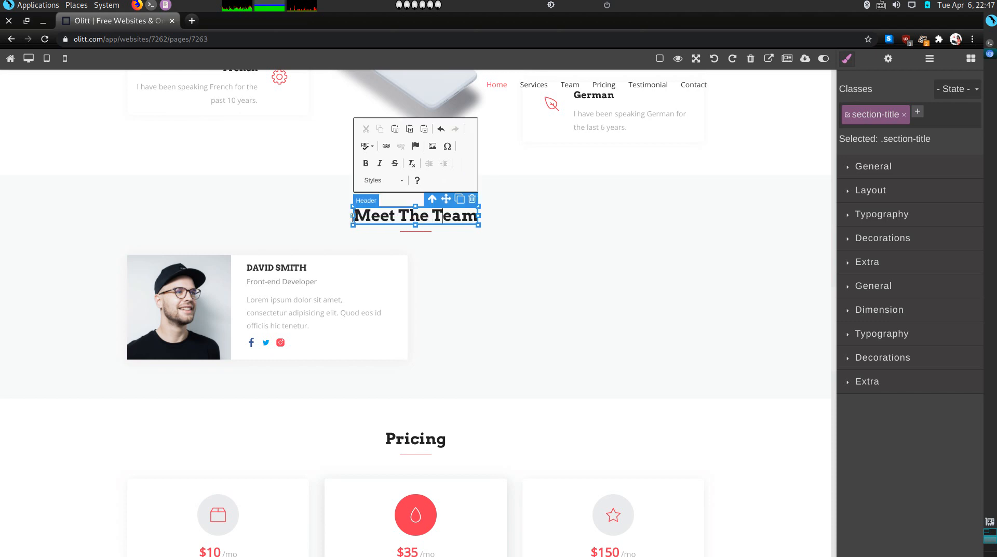
- Replace the remaining team member's photo with the white rabbit image, pexels-photo-4588071, from the image library
{"action": "double_click", "coordinate": [202, 304]}
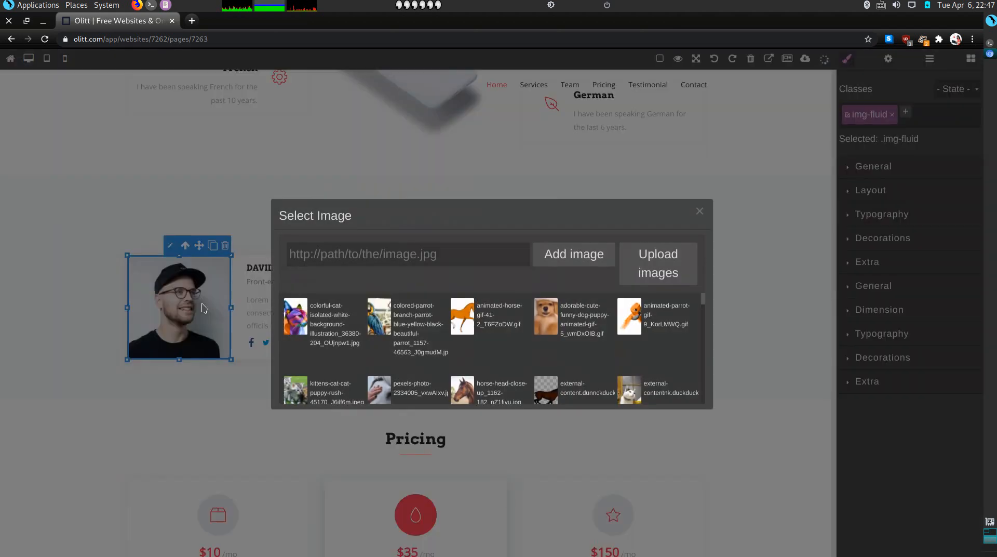
{"action": "scroll", "coordinate": [396, 357], "scroll_direction": "down", "scroll_amount": 3}
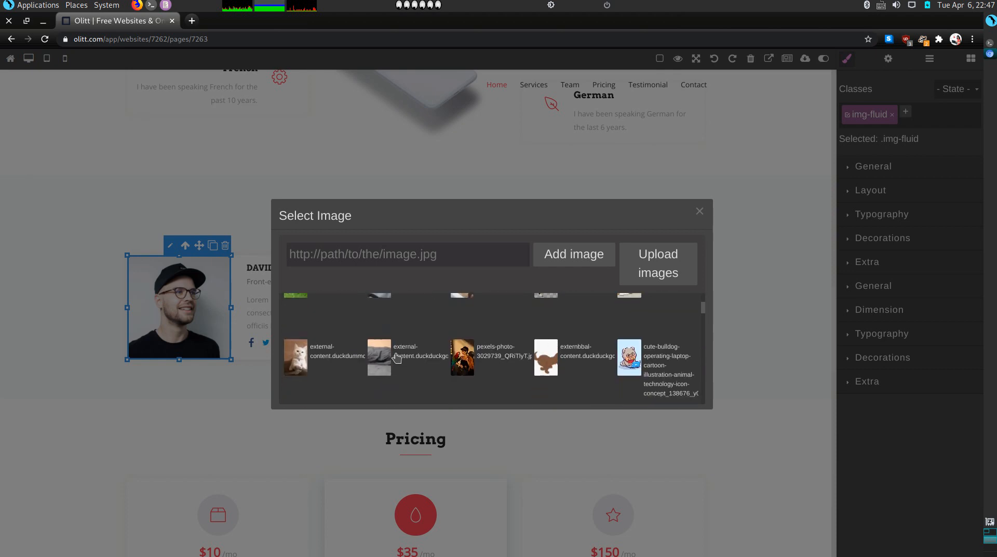
{"action": "scroll", "coordinate": [396, 358], "scroll_direction": "down", "scroll_amount": 2}
{"action": "scroll", "coordinate": [396, 358], "scroll_direction": "up", "scroll_amount": 1}
{"action": "scroll", "coordinate": [397, 361], "scroll_direction": "down", "scroll_amount": 3}
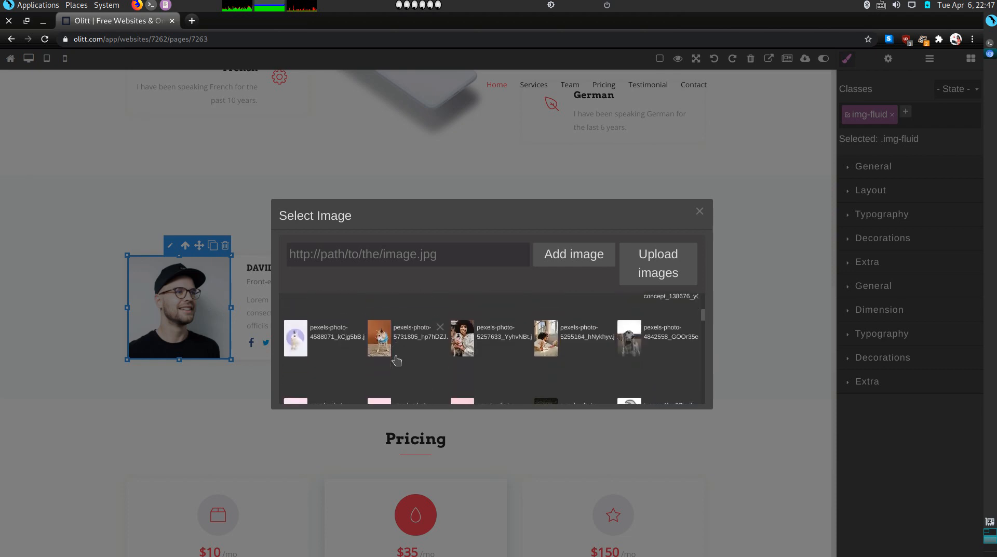
{"action": "scroll", "coordinate": [397, 360], "scroll_direction": "up", "scroll_amount": 1}
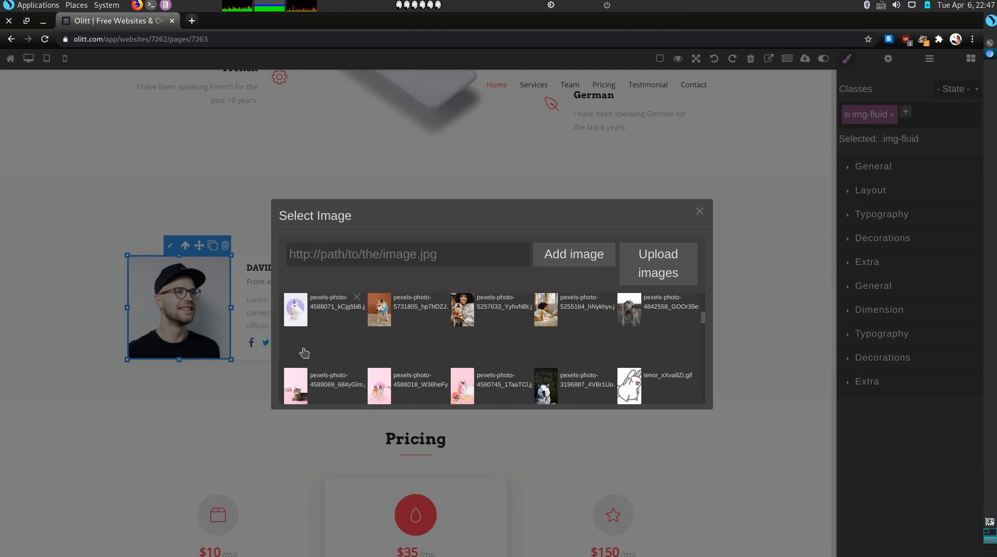
{"action": "left_click", "coordinate": [296, 322]}
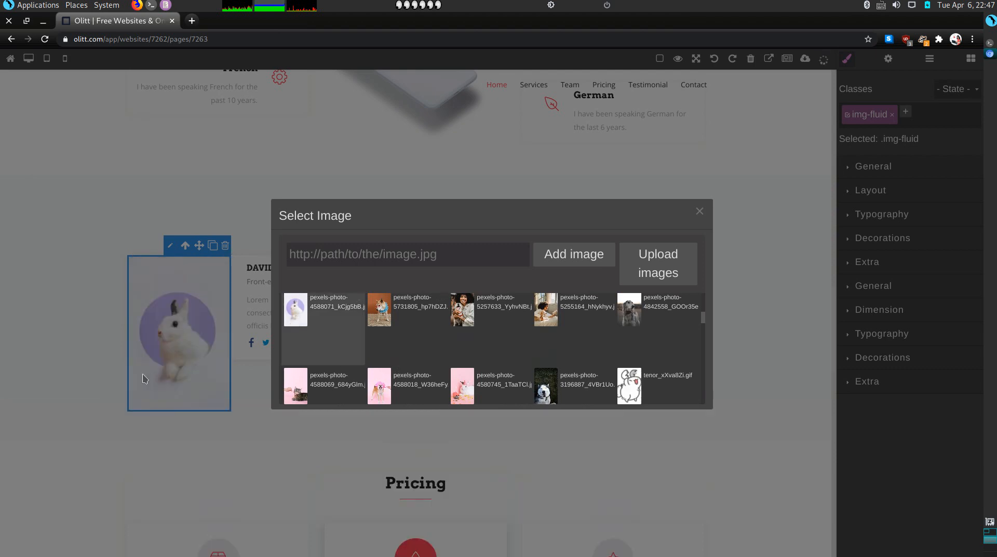
{"action": "left_click", "coordinate": [142, 373]}
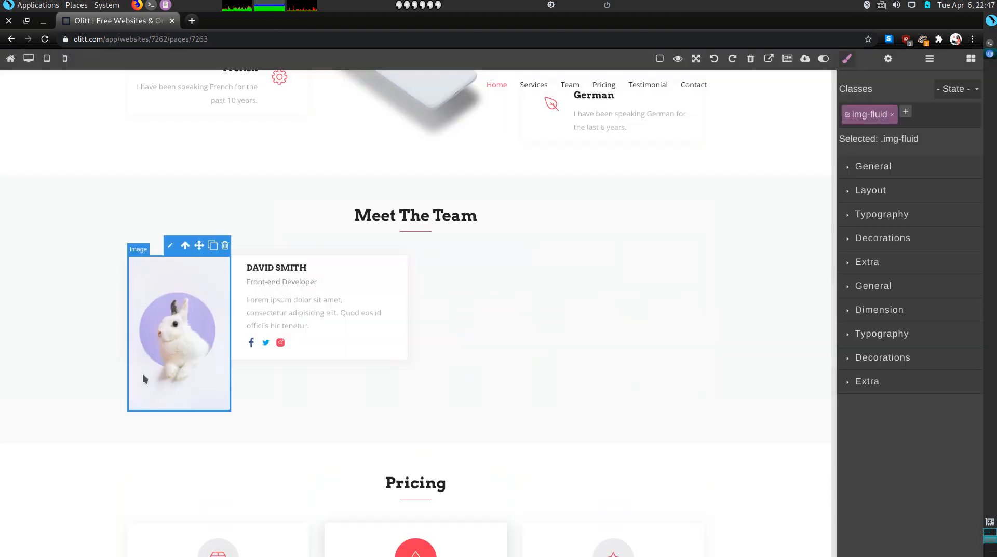
- Replace the member name on the team card with "THE LANGUAGE MASTER"
{"action": "left_click", "coordinate": [300, 270]}
{"action": "double_click", "coordinate": [300, 268]}
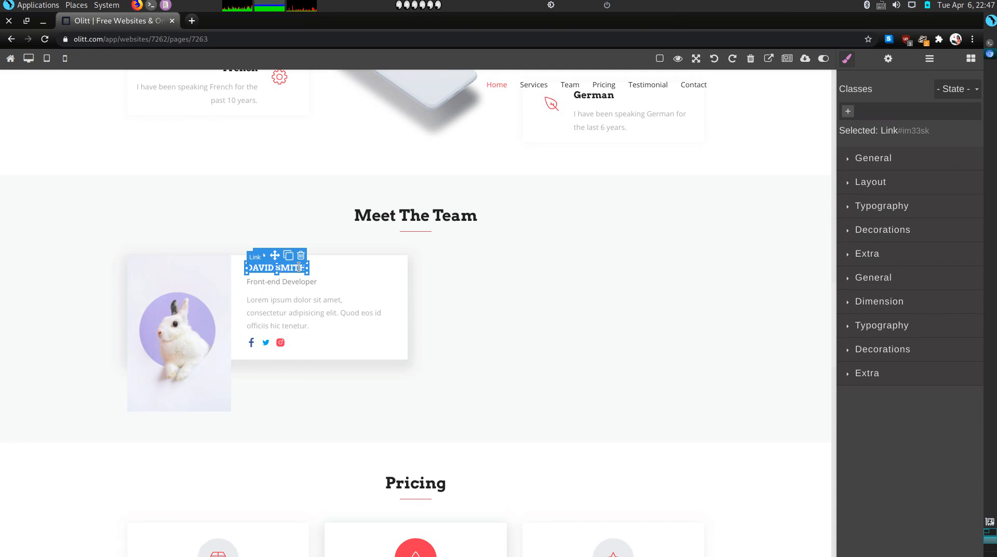
{"action": "type", "text": "THE"}
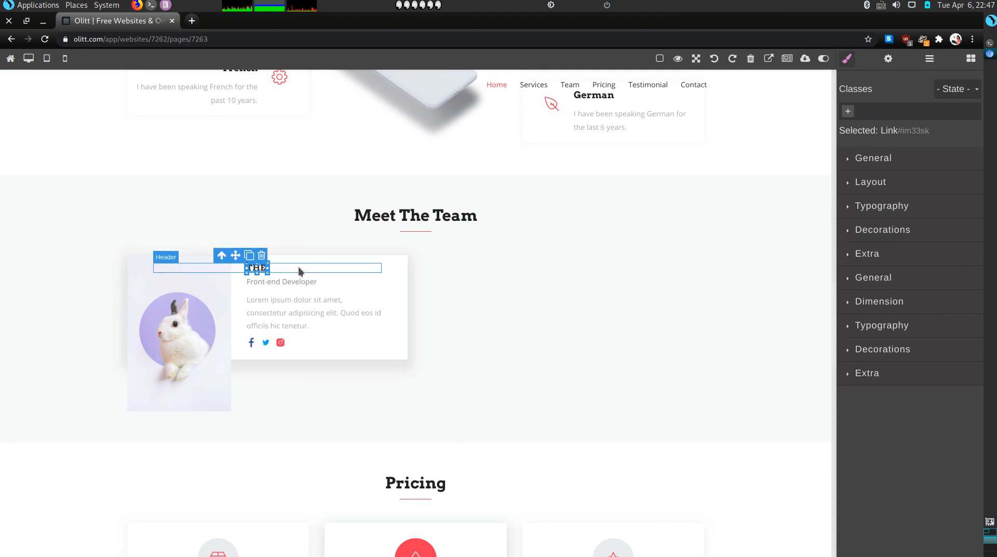
{"action": "type", "text": " LANGUAGE"}
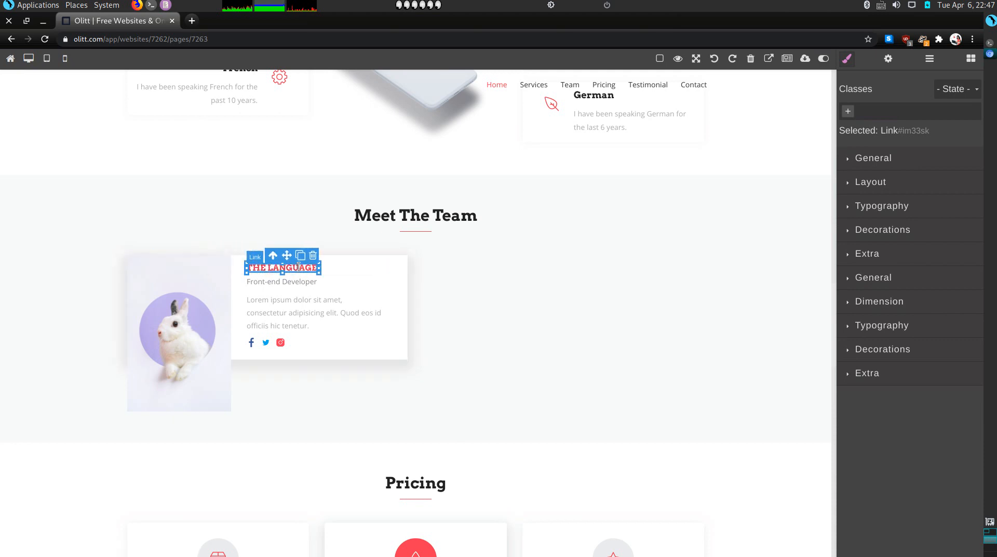
{"action": "type", "text": " MASTER"}
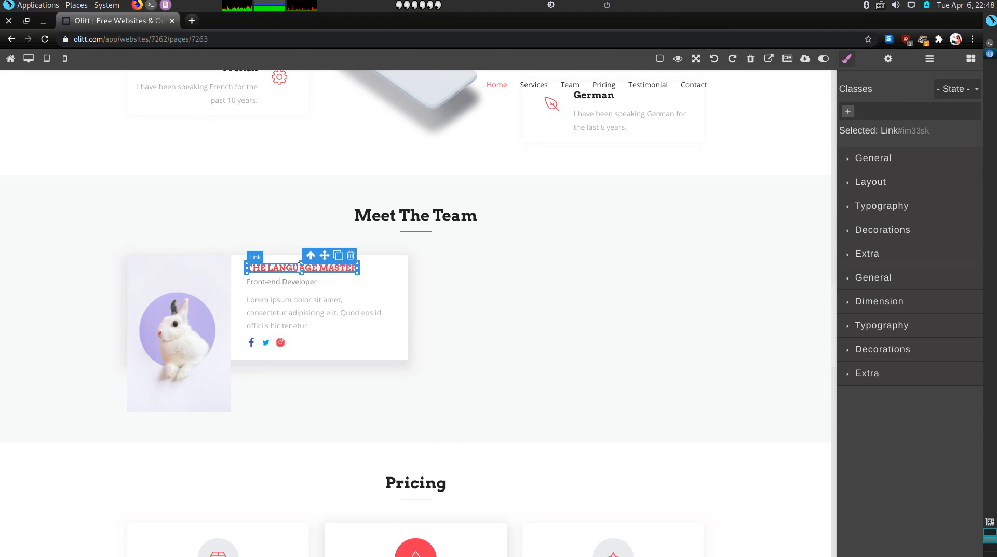
- Delete the "Front-end Developer" line from the team card and replace its description with "I speak 6 different languages."
{"action": "left_click", "coordinate": [269, 280]}
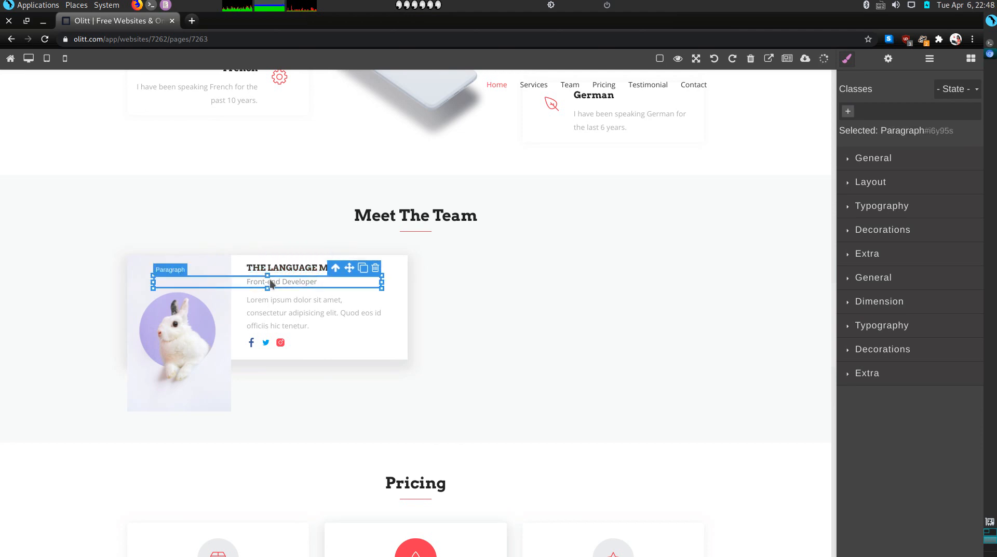
{"action": "left_click", "coordinate": [376, 267]}
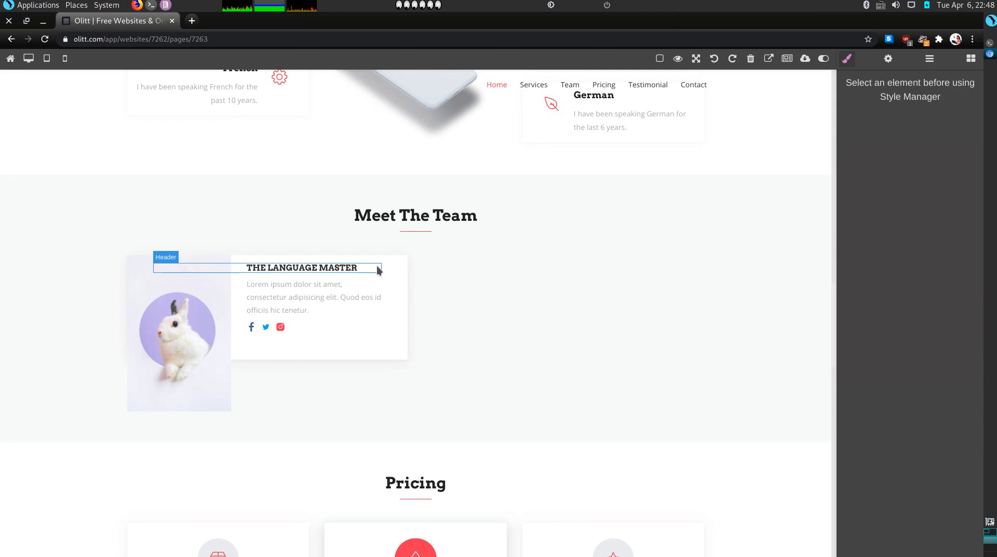
{"action": "triple_click", "coordinate": [334, 288]}
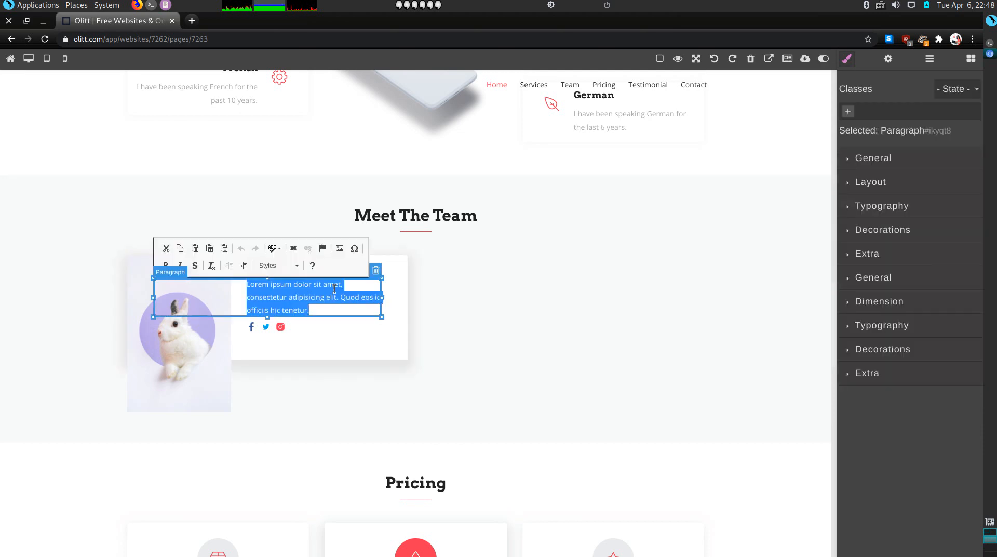
{"action": "type", "text": "I speak 6 different languages."}
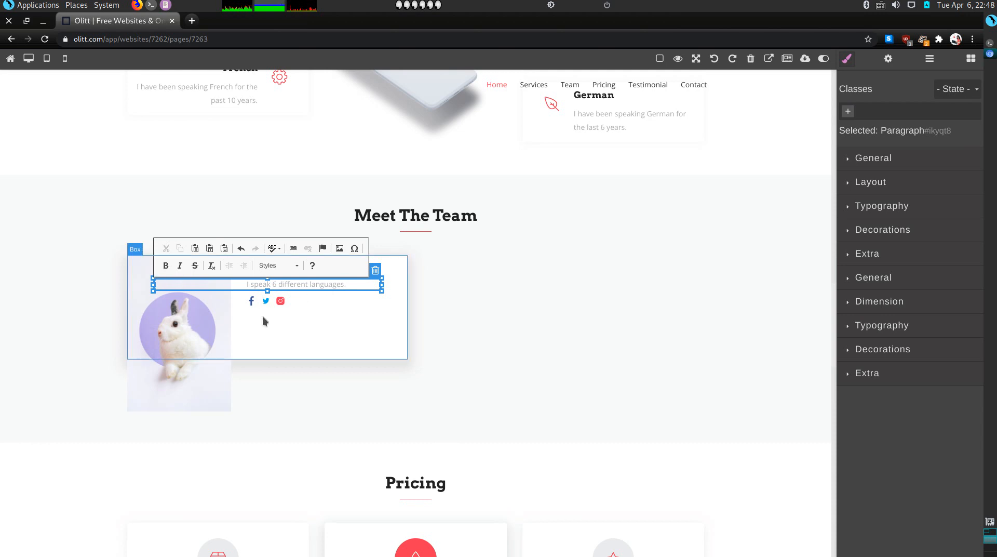
- Examine the component settings of the Facebook and Twitter icons on the team card
{"action": "left_click", "coordinate": [252, 301]}
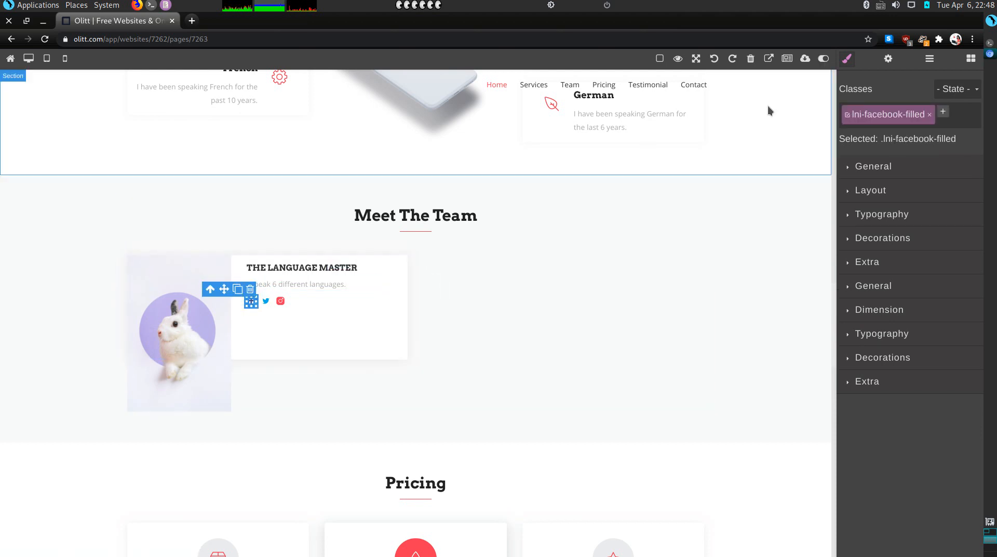
{"action": "left_click", "coordinate": [890, 60]}
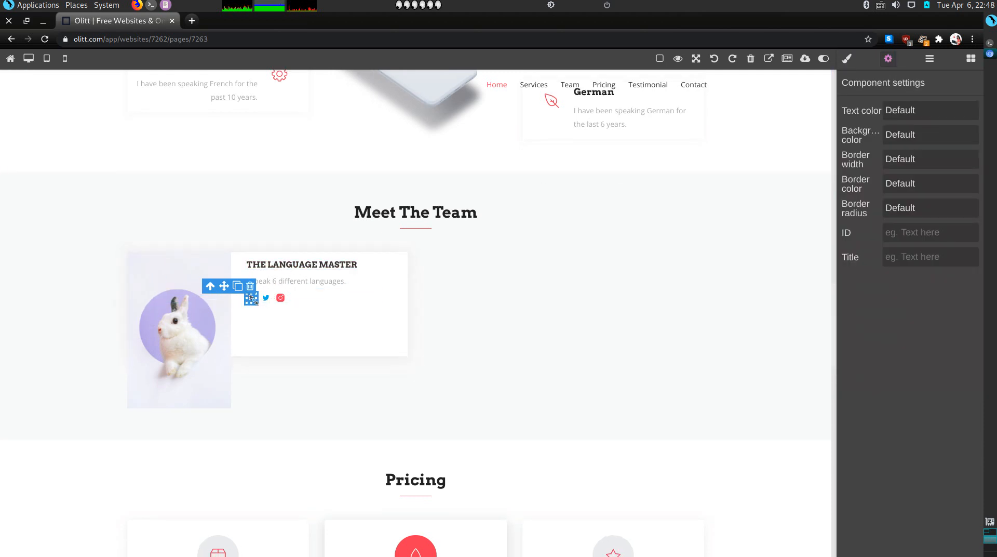
{"action": "left_click", "coordinate": [889, 59]}
{"action": "left_click", "coordinate": [889, 61]}
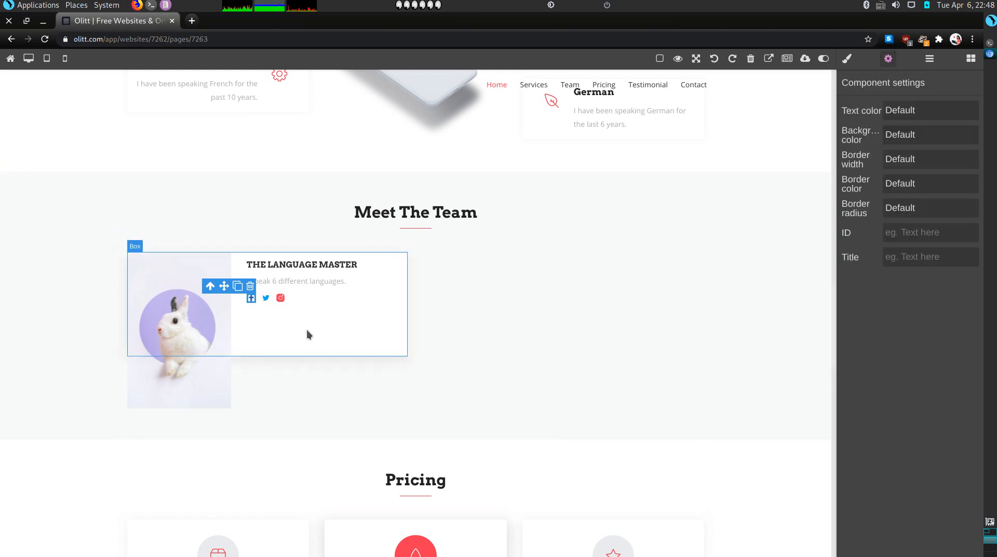
{"action": "left_click", "coordinate": [266, 299]}
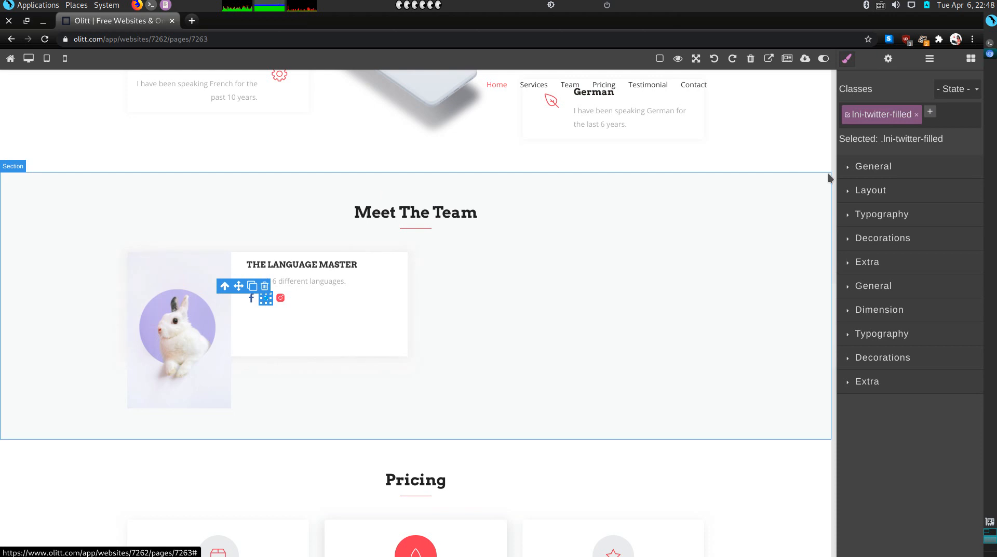
{"action": "left_click", "coordinate": [887, 60]}
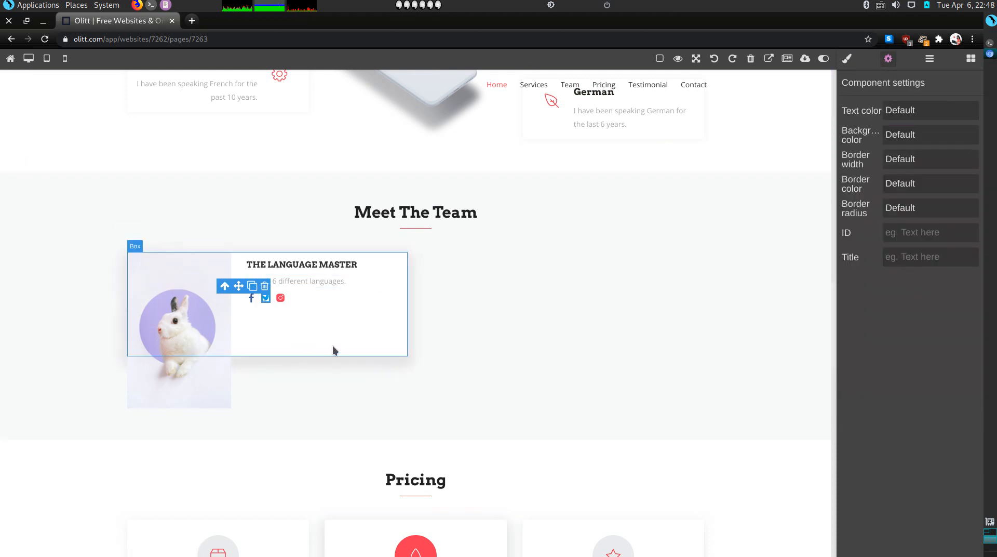
- Change the price unit of the $10 plan in the Pricing section to "/hour"
{"action": "scroll", "coordinate": [493, 405], "scroll_direction": "down", "scroll_amount": 6}
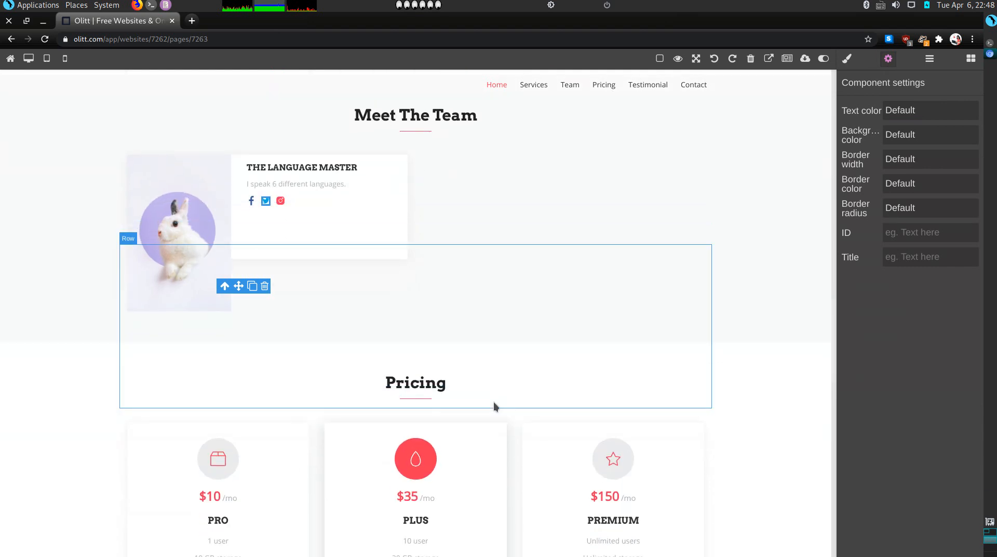
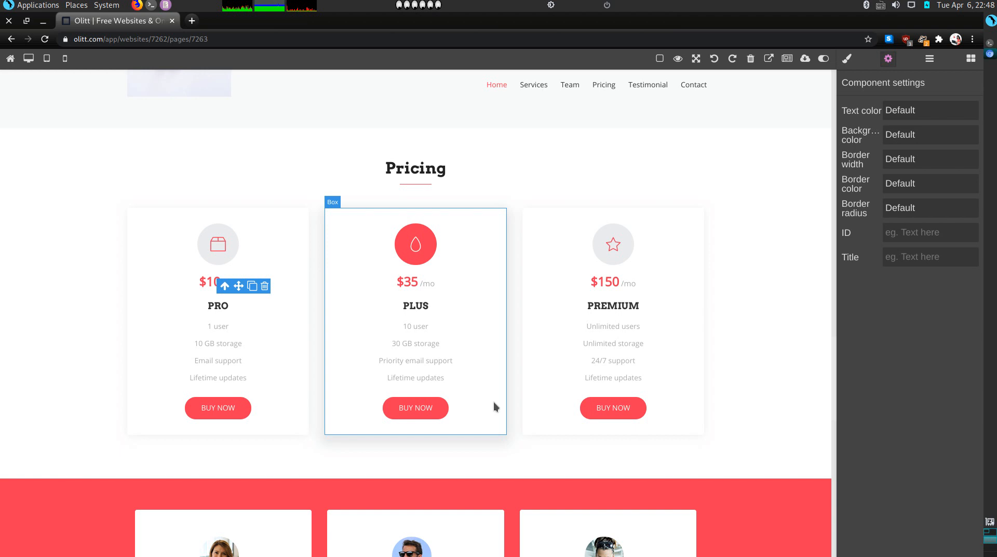
{"action": "left_click", "coordinate": [494, 402]}
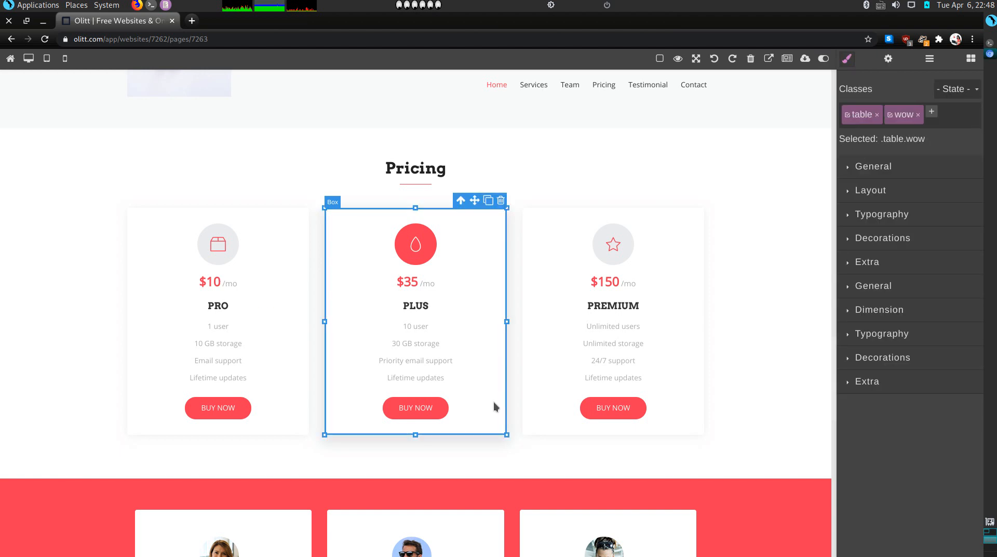
{"action": "left_click", "coordinate": [229, 285]}
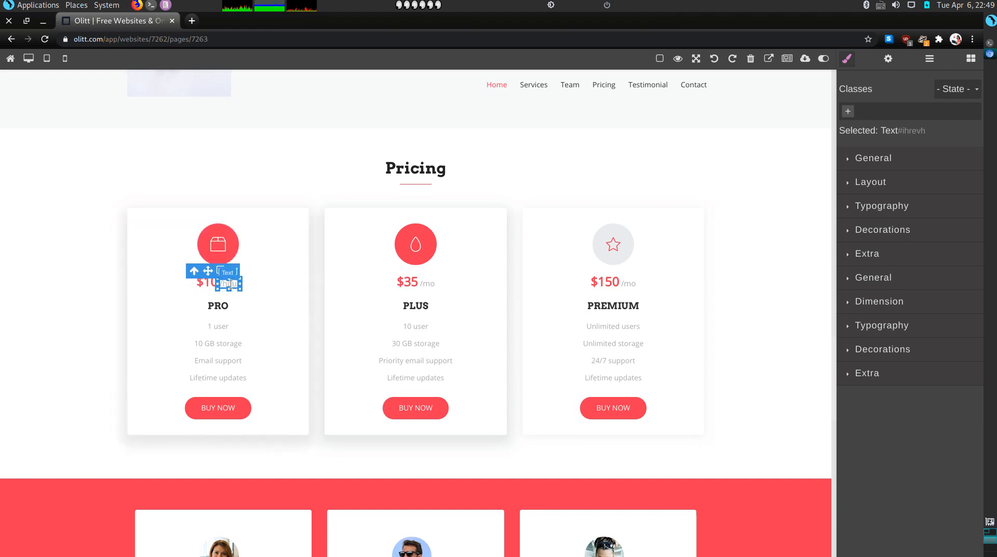
- Rename the PRO pricing plan as "SIMPLE"
{"action": "left_click", "coordinate": [233, 310]}
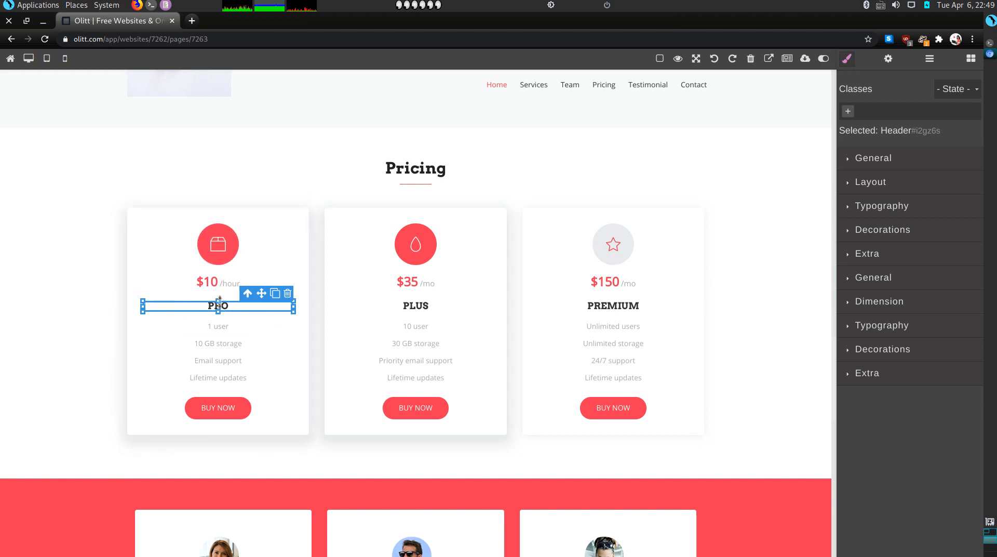
{"action": "double_click", "coordinate": [224, 304]}
{"action": "double_click", "coordinate": [224, 305]}
{"action": "type", "text": "SIMPLE"}
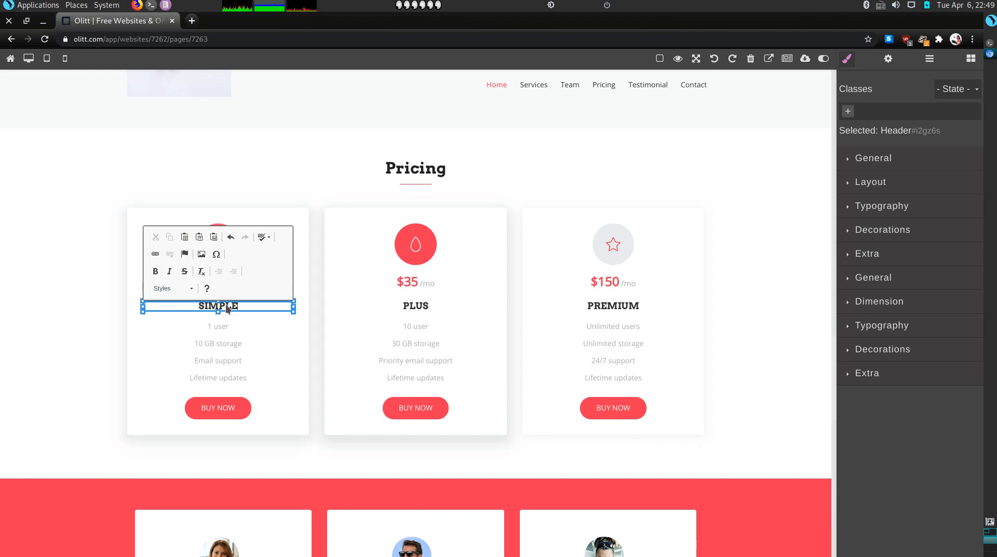
- Replace the "1 user" line on the SIMPLE plan card with "Written Materials"
{"action": "triple_click", "coordinate": [226, 325]}
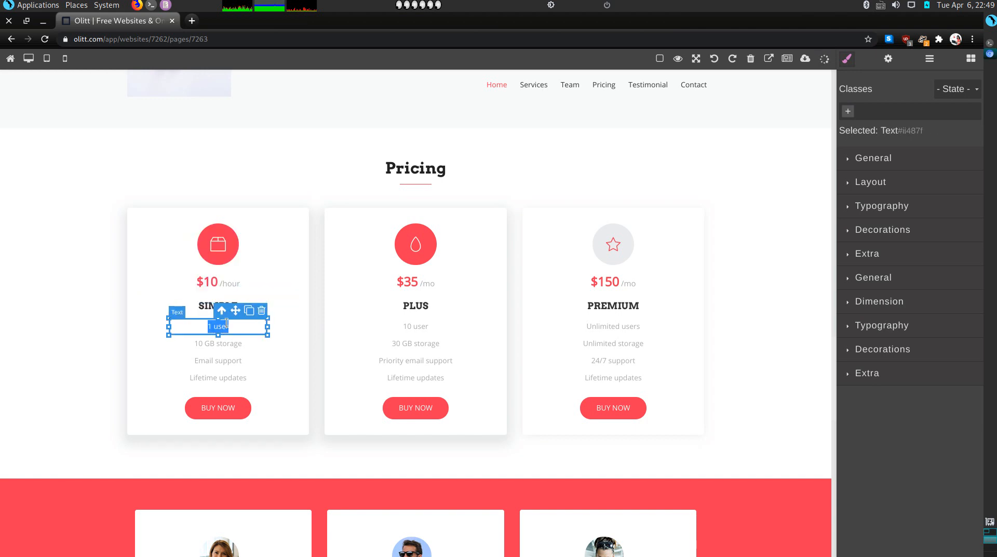
{"action": "type", "text": "Written Material"}
{"action": "key", "text": "BackSpace"}
{"action": "key", "text": "BackSpace"}
{"action": "key", "text": "BackSpace"}
{"action": "key", "text": "BackSpace"}
{"action": "key", "text": "BackSpace"}
{"action": "key", "text": "BackSpace"}
{"action": "key", "text": "BackSpace"}
{"action": "type", "text": "aterials"}
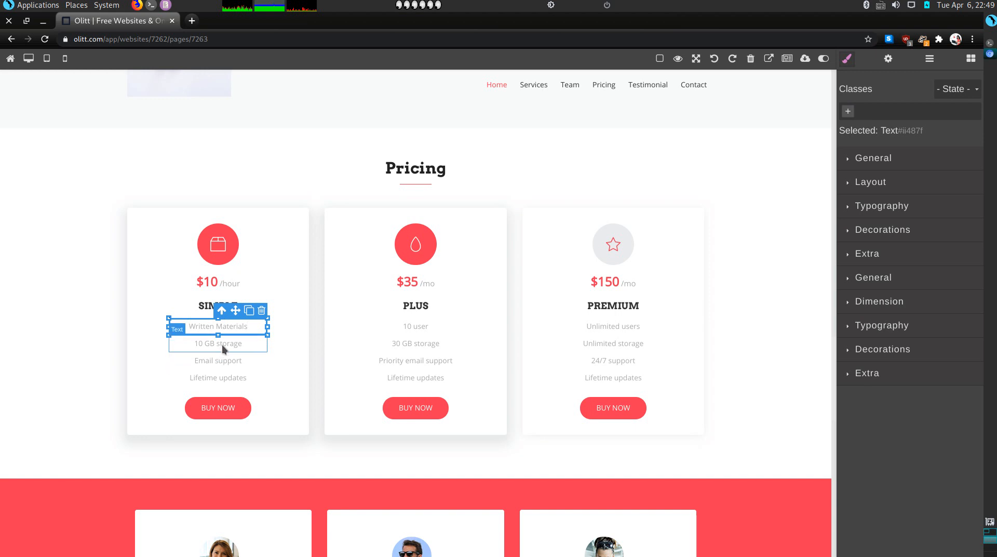
- Replace the "10 GB storage" line on the SIMPLE plan card with "Audio Books"
{"action": "left_click", "coordinate": [222, 344]}
{"action": "double_click", "coordinate": [223, 342]}
{"action": "triple_click", "coordinate": [222, 342]}
{"action": "left_click", "coordinate": [222, 341]}
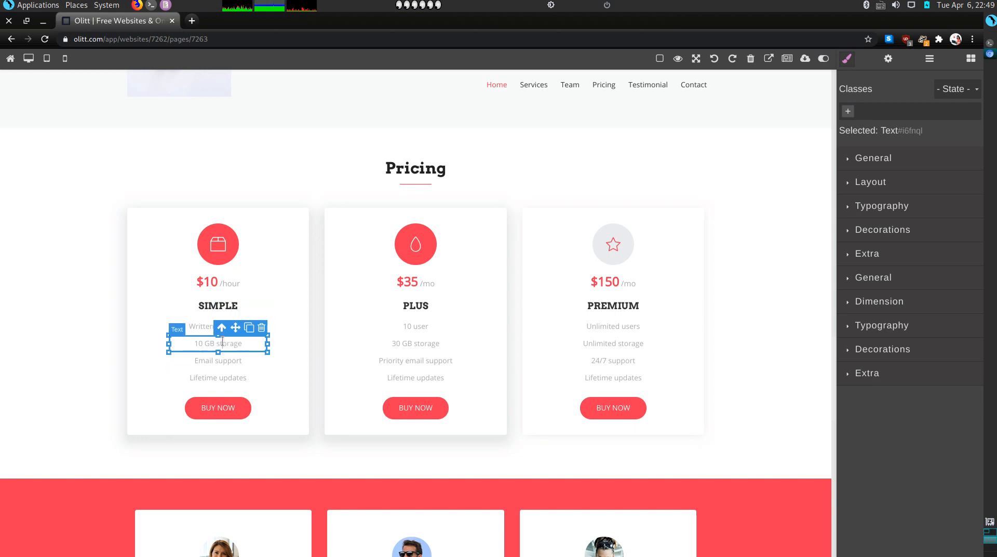
{"action": "triple_click", "coordinate": [221, 341]}
{"action": "type", "text": "Audio Books"}
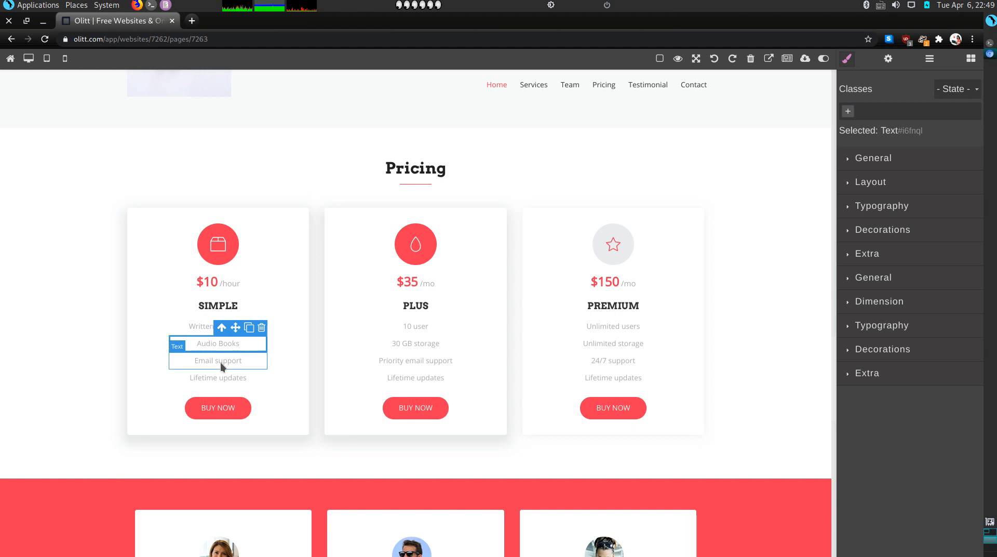
- Delete the "Email support" and "Lifetime updates" lines and the BUY NOW button from the SIMPLE plan card
{"action": "left_click", "coordinate": [220, 362]}
{"action": "left_click", "coordinate": [263, 344]}
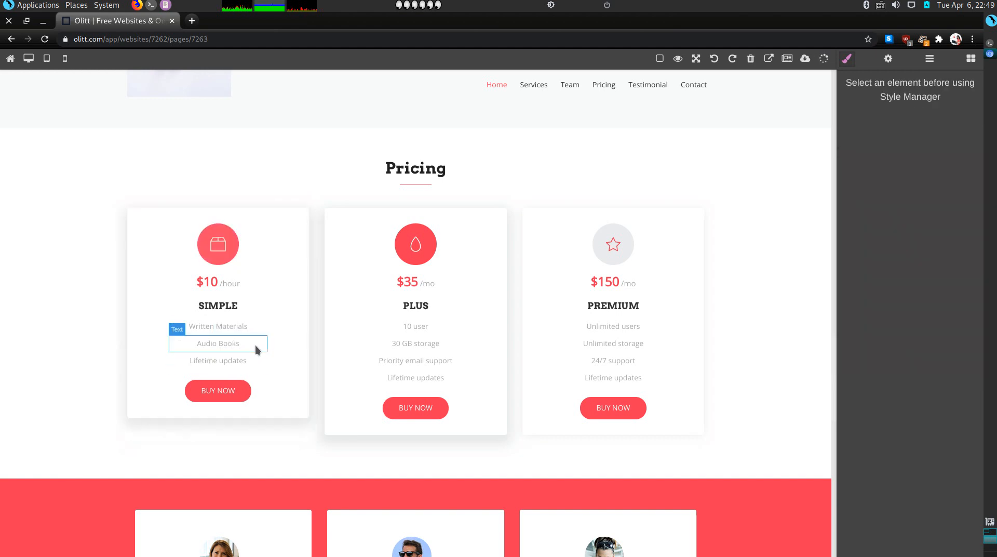
{"action": "left_click", "coordinate": [238, 361]}
{"action": "left_click", "coordinate": [259, 343]}
{"action": "left_click", "coordinate": [232, 379]}
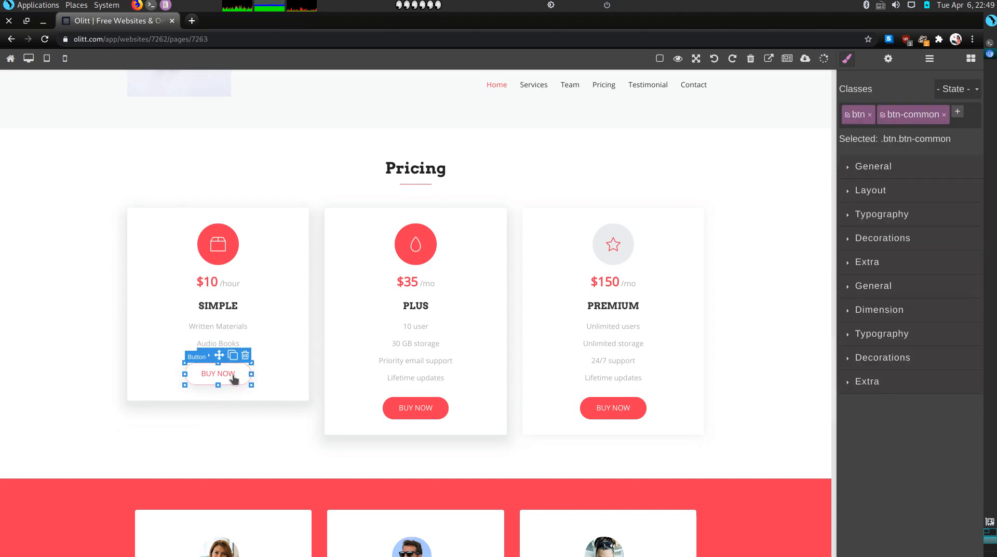
{"action": "left_click", "coordinate": [244, 355]}
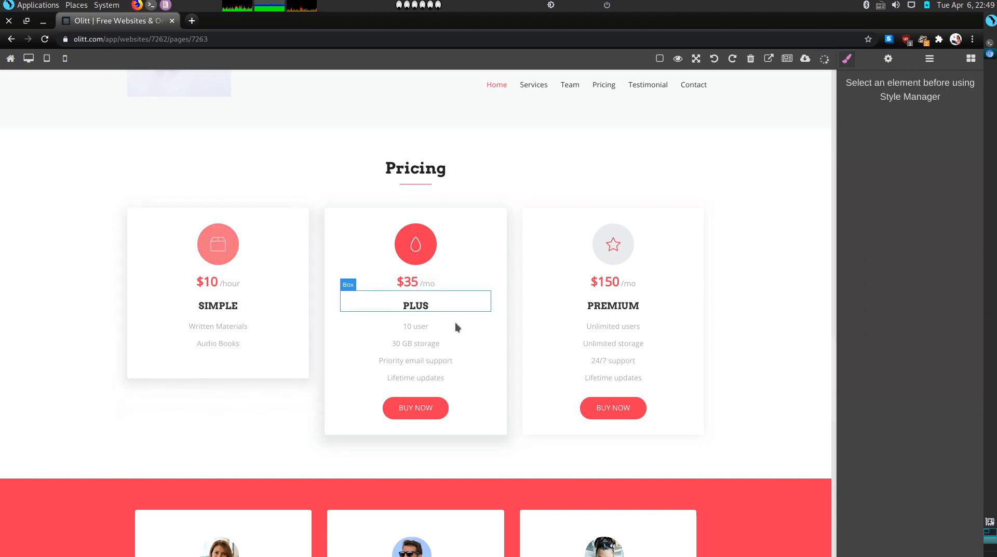
- Change the price unit of the PLUS plan to "/hour"
{"action": "left_click", "coordinate": [421, 283]}
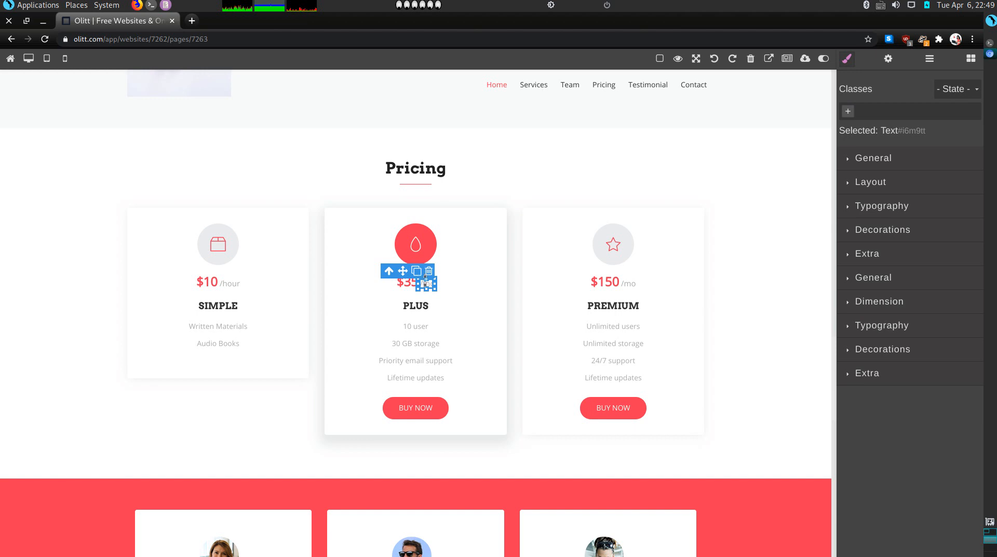
{"action": "double_click", "coordinate": [428, 284]}
{"action": "double_click", "coordinate": [422, 286]}
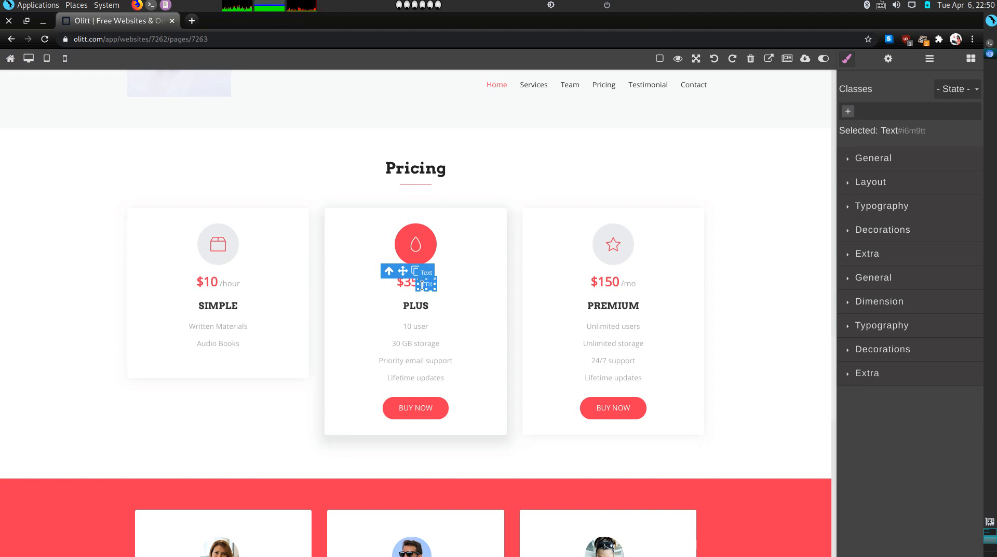
{"action": "key", "text": "BackSpace"}
{"action": "type", "text": "hour"}
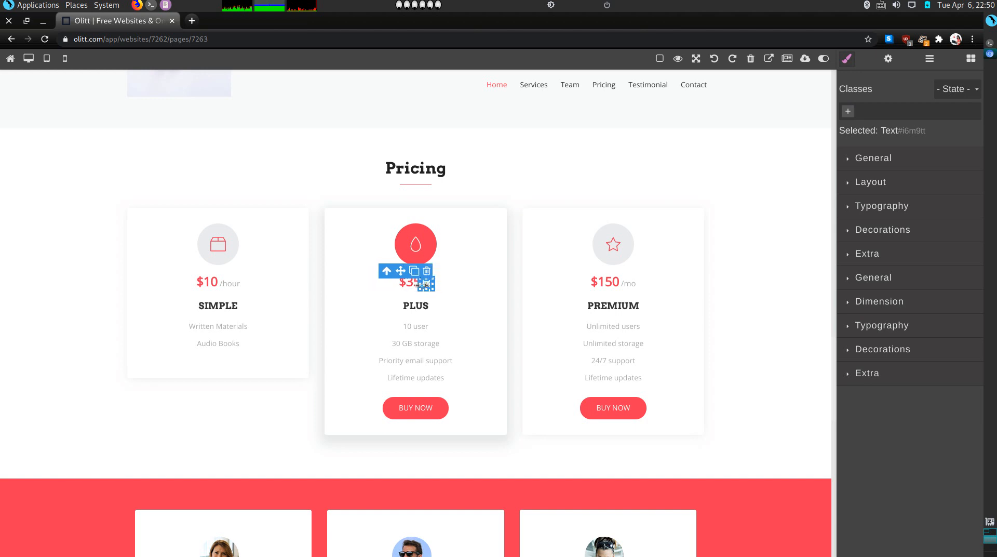
- Replace the "10 user" line on the PLUS plan card with "Law Firms"
{"action": "left_click", "coordinate": [427, 310]}
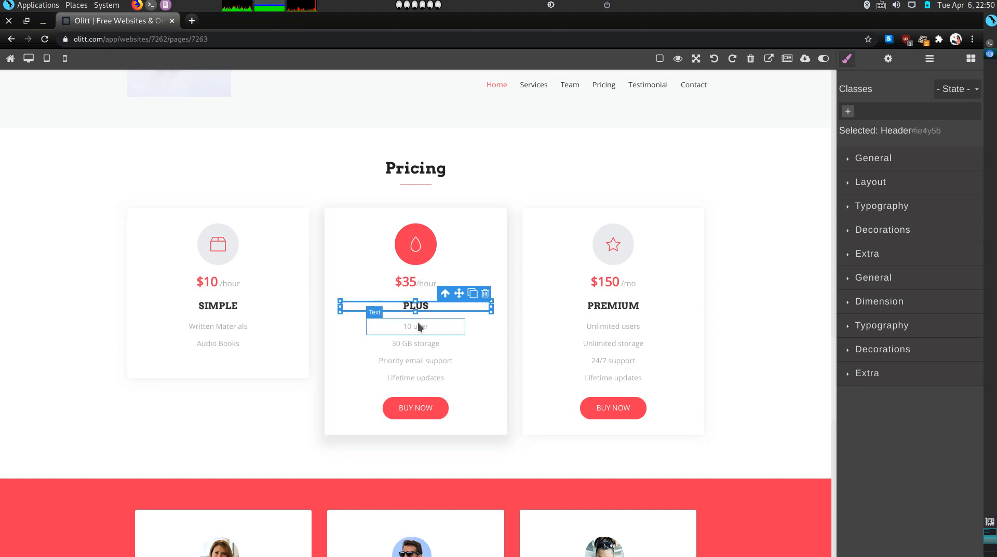
{"action": "left_click", "coordinate": [419, 326]}
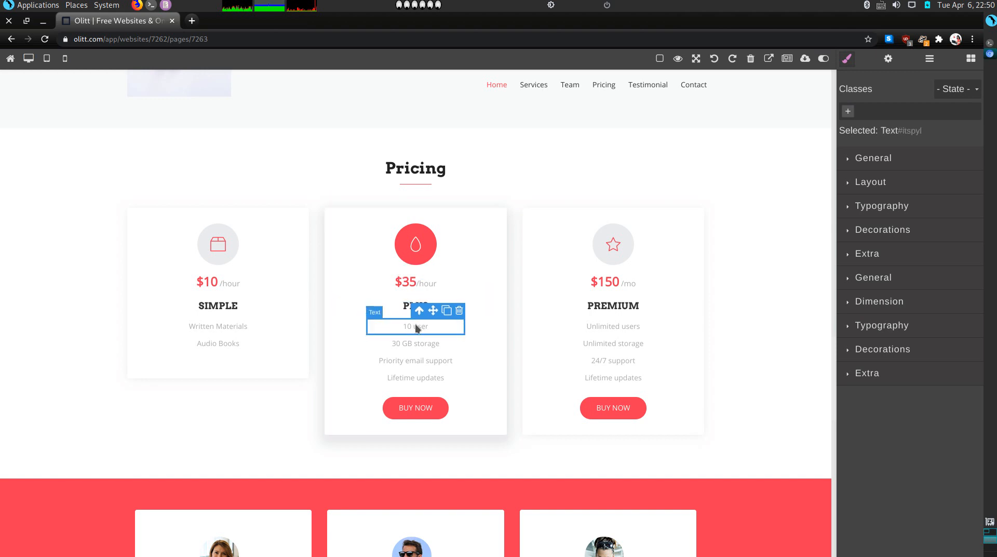
{"action": "triple_click", "coordinate": [416, 325]}
{"action": "key", "text": "BackSpace"}
{"action": "type", "text": "Law Firms"}
- Replace the "30 GB storage" line on the PLUS plan card with "Public Gatherings"
{"action": "left_click", "coordinate": [413, 345]}
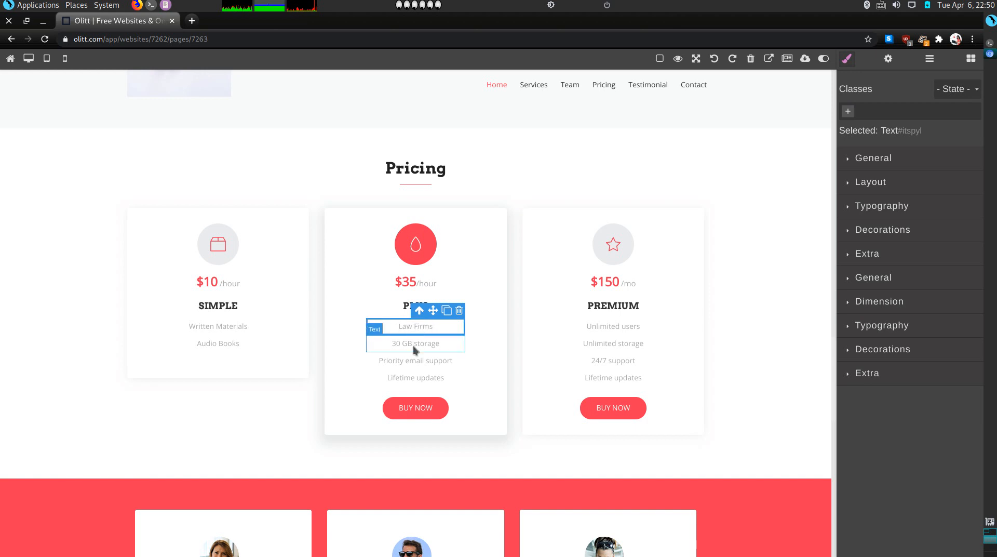
{"action": "triple_click", "coordinate": [414, 344]}
{"action": "type", "text": "Tu"}
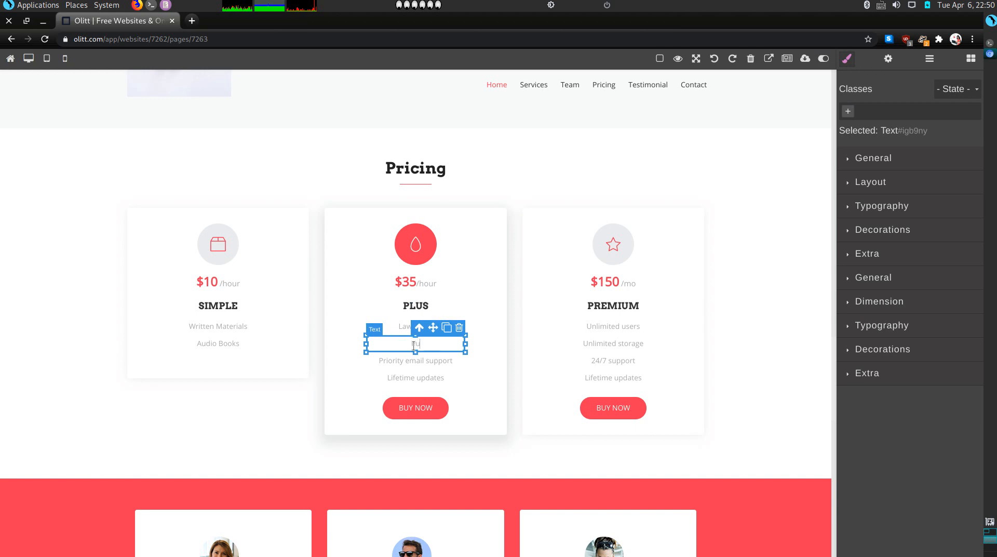
{"action": "type", "text": "blic Gatherings"}
- Delete the "Priority email support" and "Lifetime updates" lines and the BUY NOW button from the PLUS plan card
{"action": "left_click", "coordinate": [432, 356]}
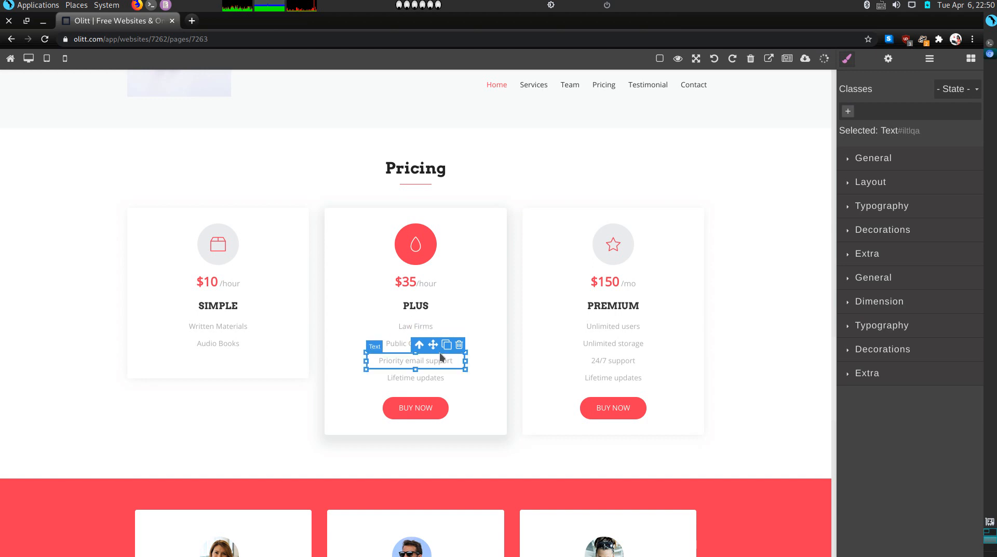
{"action": "left_click", "coordinate": [459, 345]}
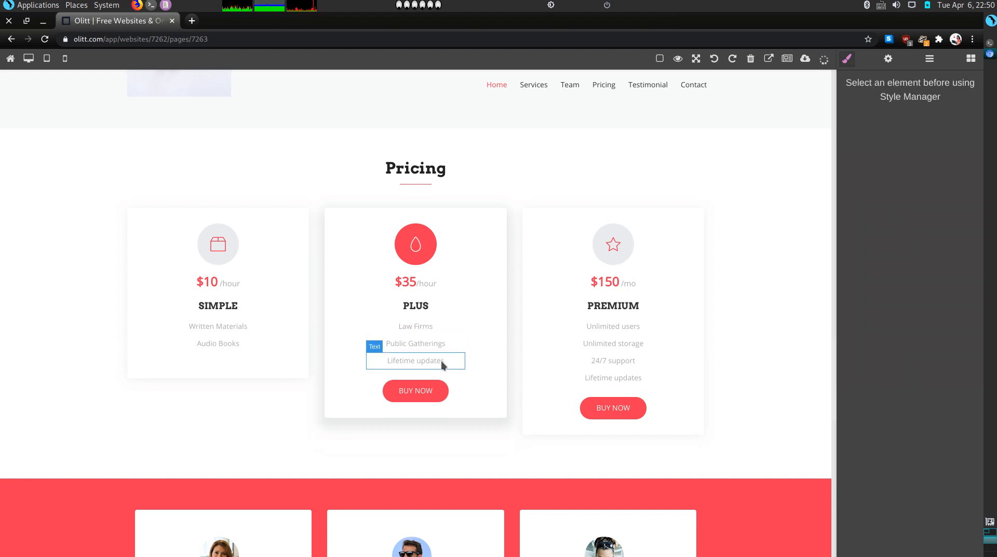
{"action": "left_click", "coordinate": [441, 361]}
{"action": "left_click", "coordinate": [459, 345]}
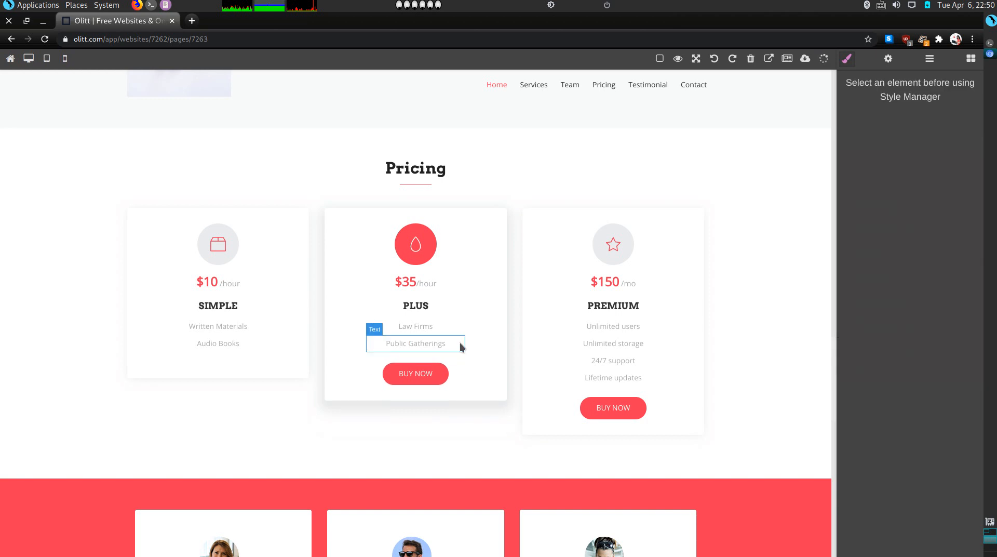
{"action": "left_click", "coordinate": [433, 370]}
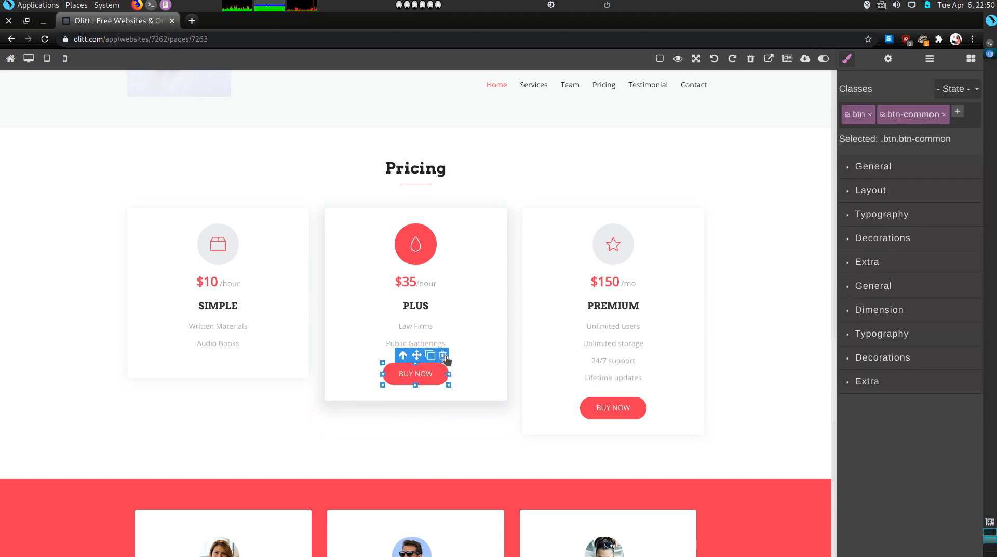
{"action": "left_click", "coordinate": [445, 356]}
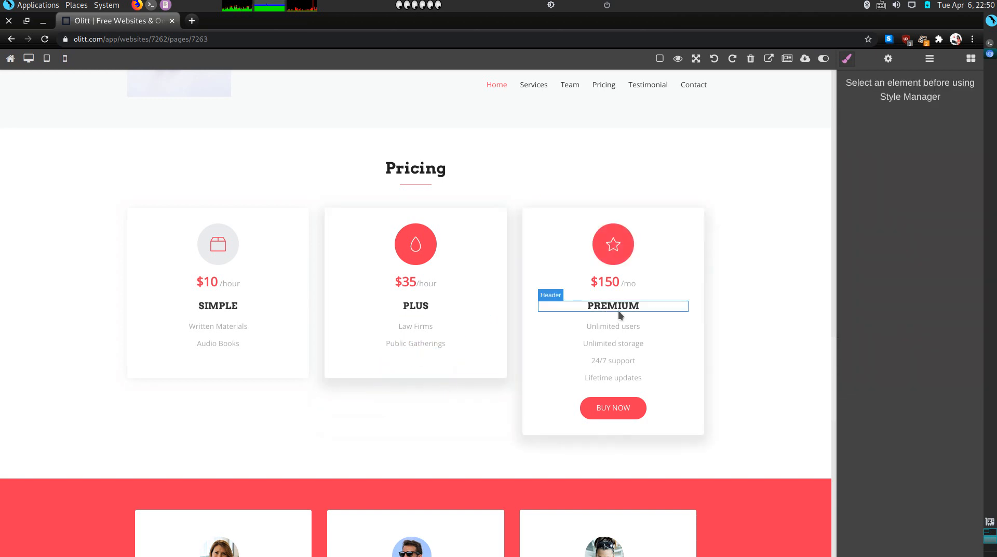
- Change the price unit of the PREMIUM plan to "/hour"
{"action": "left_click", "coordinate": [637, 280]}
{"action": "left_click", "coordinate": [636, 281]}
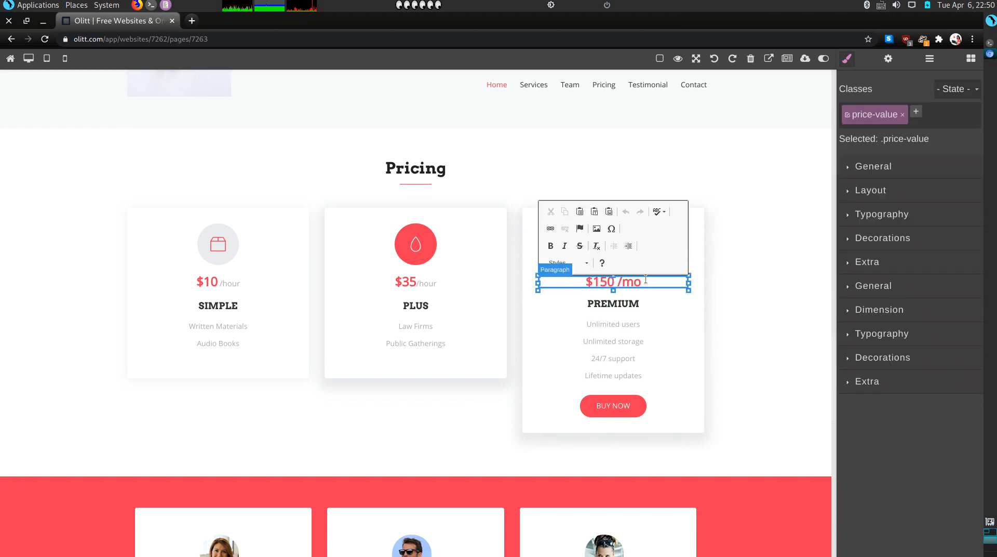
{"action": "key", "text": "BackSpace"}
{"action": "key", "text": "BackSpace"}
{"action": "type", "text": "h"}
{"action": "key", "text": "BackSpace"}
{"action": "type", "text": "hour"}
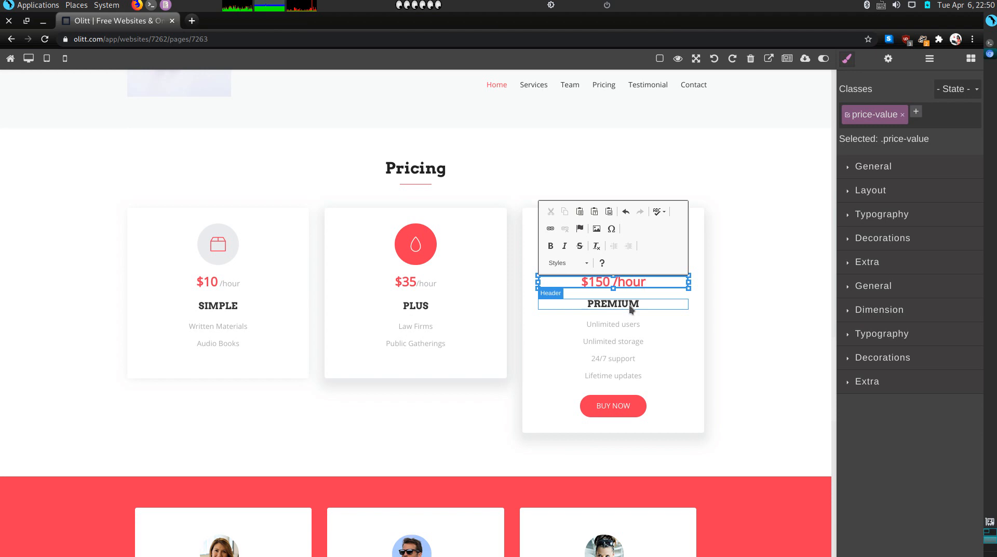
- Replace the "Unlimited users" line on the PREMIUM plan card with "Media Houses"
{"action": "left_click", "coordinate": [615, 323]}
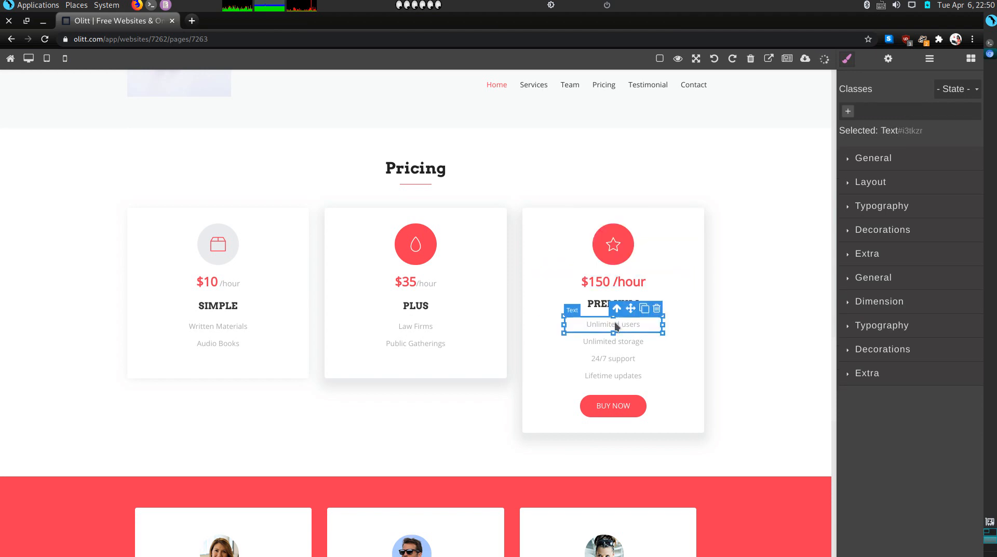
{"action": "triple_click", "coordinate": [615, 323]}
{"action": "type", "text": "N"}
{"action": "type", "text": "edia House"}
{"action": "type", "text": "s"}
- Replace the "Unlimited storage" line on the PREMIUM plan card with "News Channel"
{"action": "left_click", "coordinate": [618, 347]}
{"action": "double_click", "coordinate": [618, 346]}
{"action": "type", "text": "News Channel"}
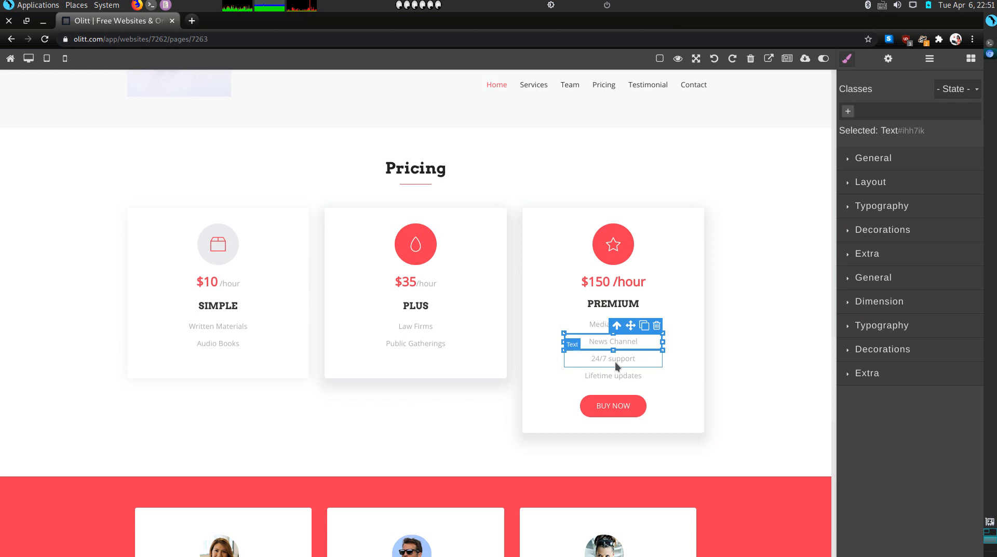
- Delete the "24/7 support" and "Lifetime updates" lines and the BUY NOW button from the PREMIUM plan card
{"action": "left_click", "coordinate": [615, 362]}
{"action": "left_click", "coordinate": [657, 343]}
{"action": "left_click", "coordinate": [636, 387]}
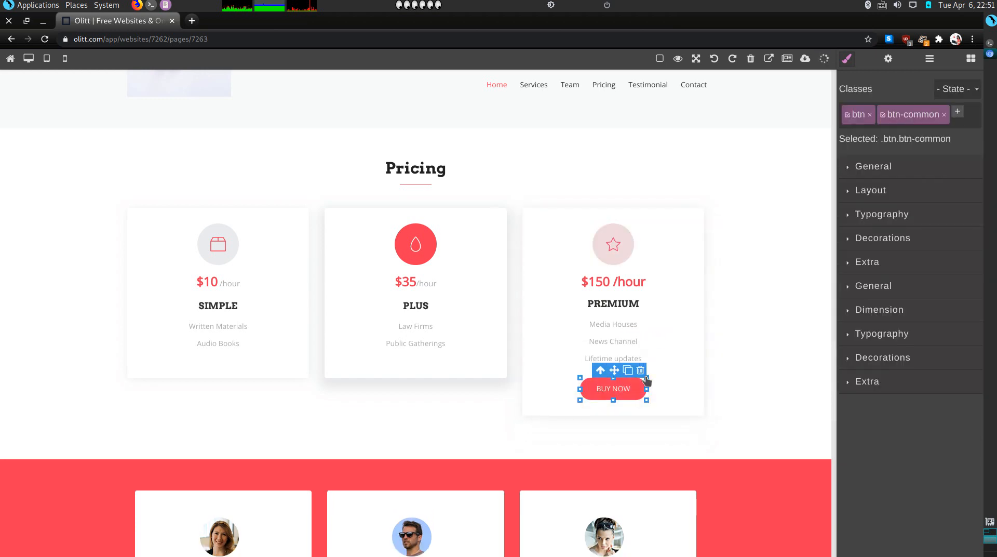
{"action": "left_click", "coordinate": [641, 370]}
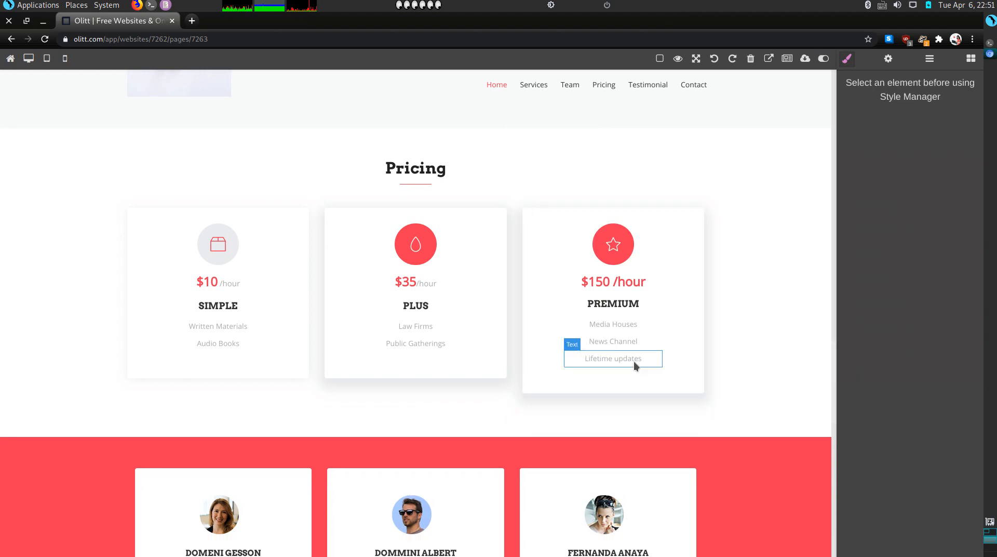
{"action": "left_click", "coordinate": [634, 361]}
{"action": "left_click", "coordinate": [656, 344]}
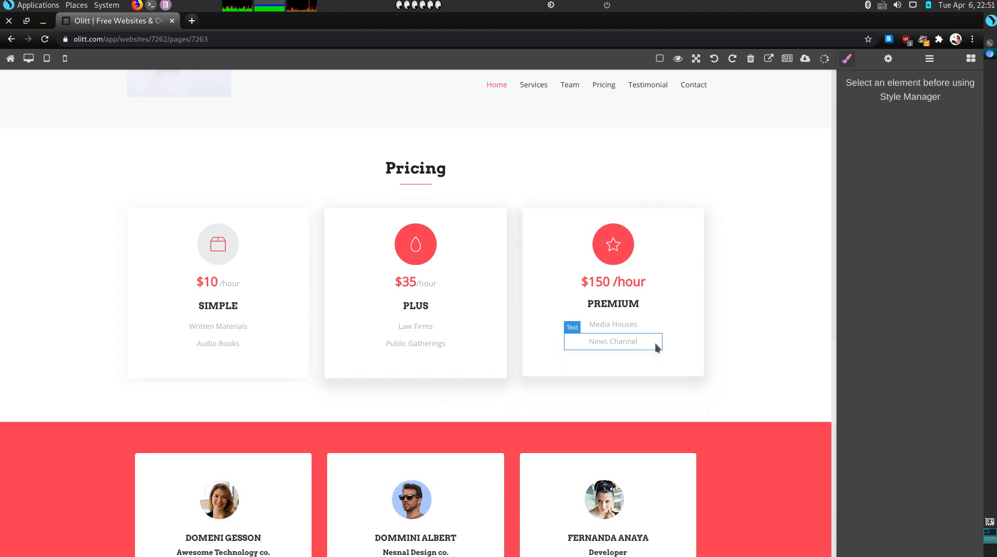
- Replace the description on the first testimonial card with "Competent"
{"action": "scroll", "coordinate": [517, 431], "scroll_direction": "down", "scroll_amount": 1}
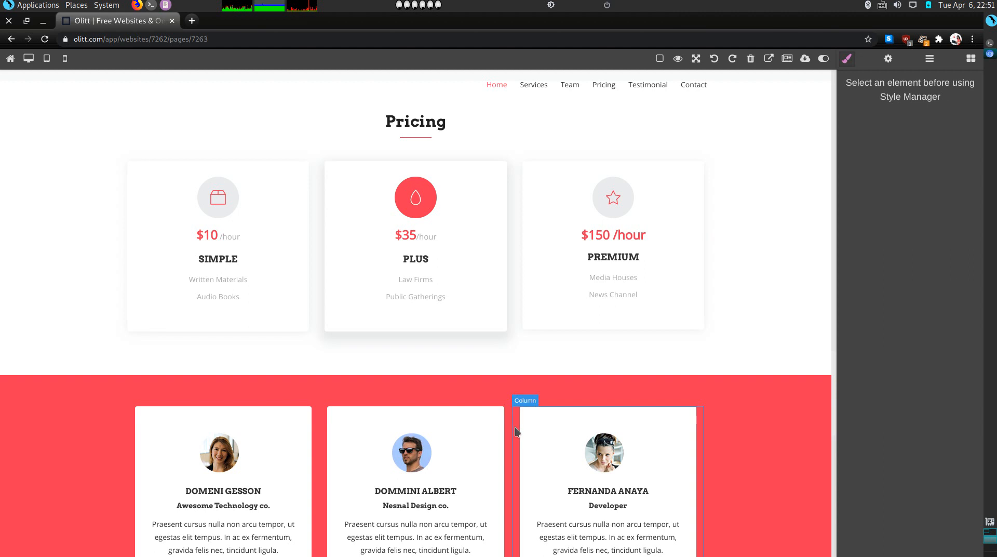
{"action": "left_click", "coordinate": [517, 431]}
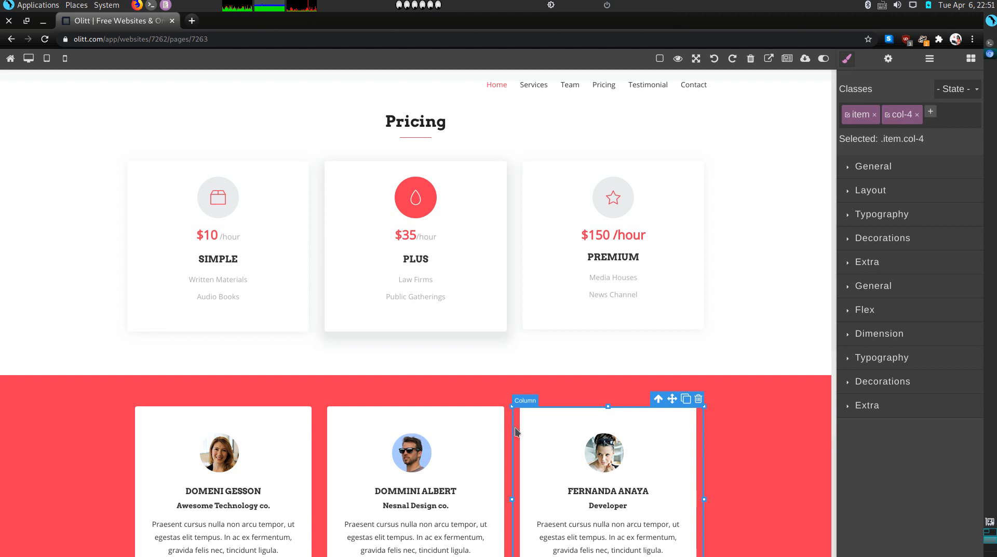
{"action": "scroll", "coordinate": [525, 462], "scroll_direction": "down", "scroll_amount": 3}
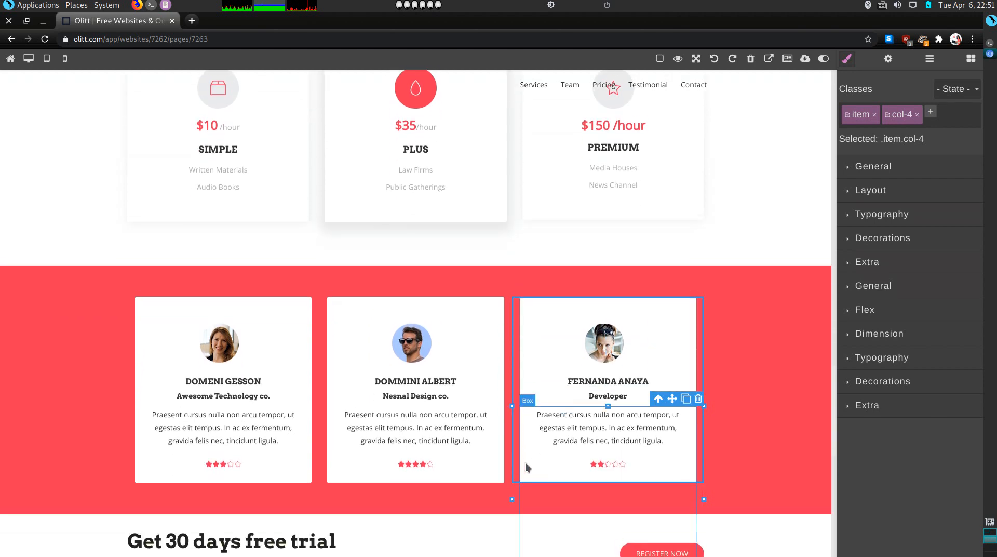
{"action": "scroll", "coordinate": [525, 462], "scroll_direction": "down", "scroll_amount": 2}
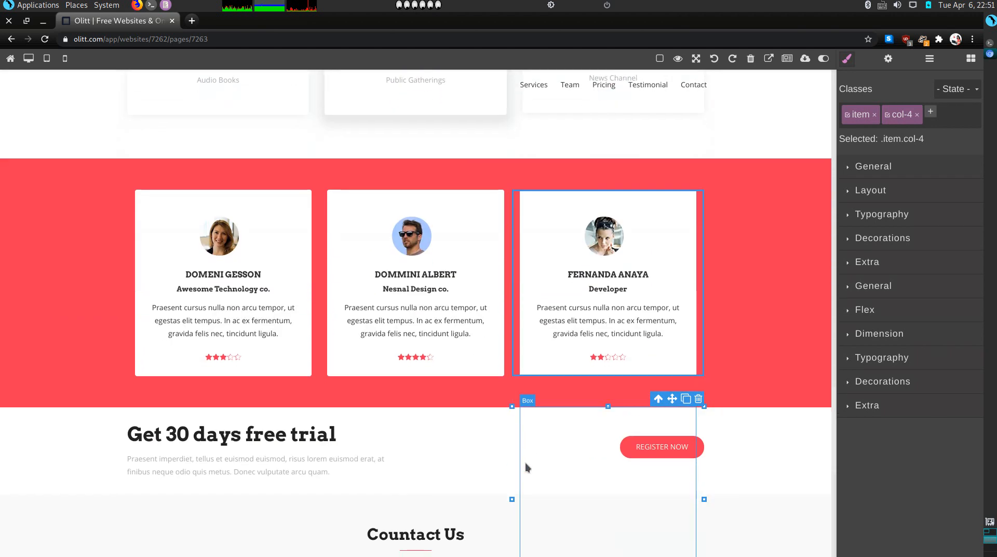
{"action": "triple_click", "coordinate": [226, 325]}
{"action": "type", "text": "C"}
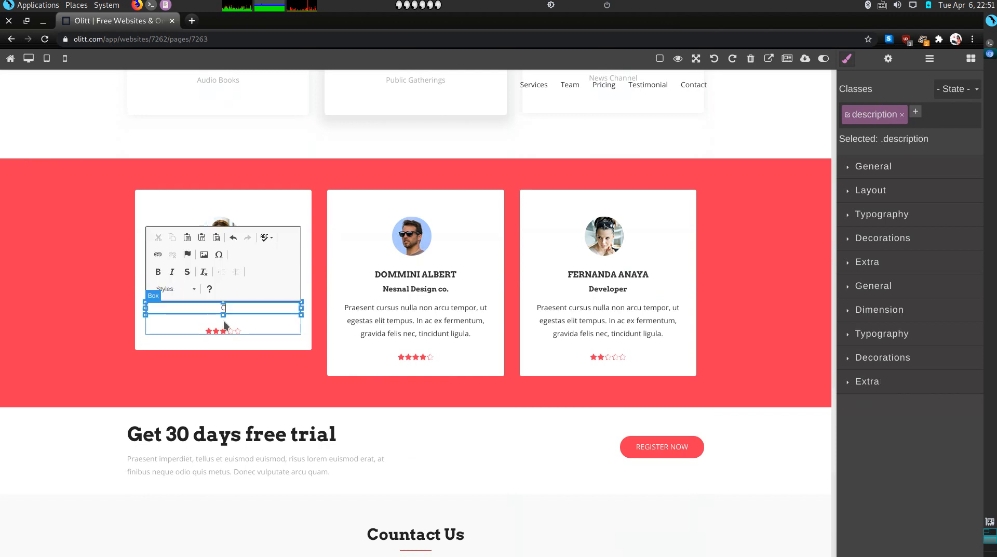
{"action": "type", "text": "ompetent"}
- Replace the description on the second testimonial card with "Hard Worker"
{"action": "triple_click", "coordinate": [380, 317]}
{"action": "type", "text": "Hard"}
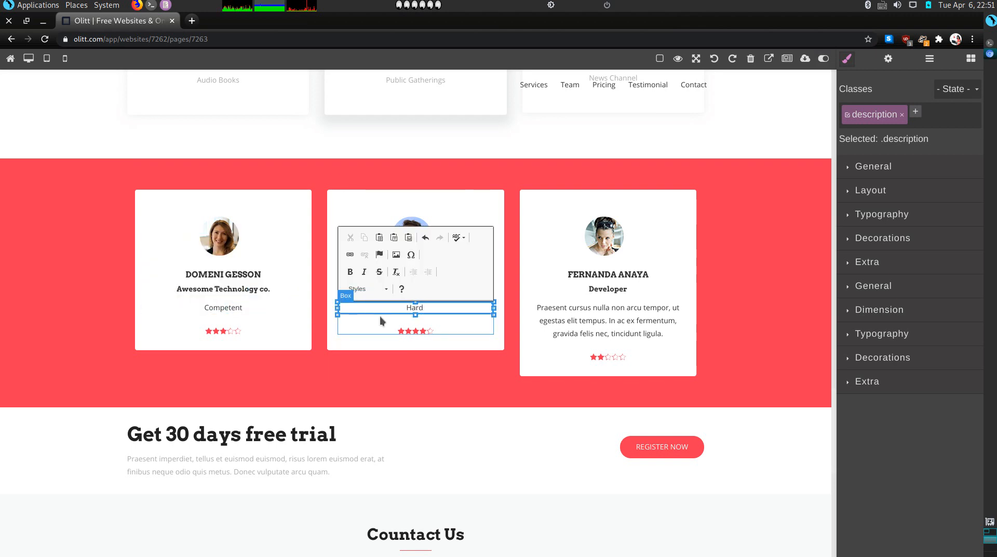
{"action": "type", "text": " Worker"}
- Replace the description on the third testimonial card with "Value for Money"
{"action": "left_click", "coordinate": [631, 335]}
{"action": "double_click", "coordinate": [630, 334]}
{"action": "triple_click", "coordinate": [629, 335]}
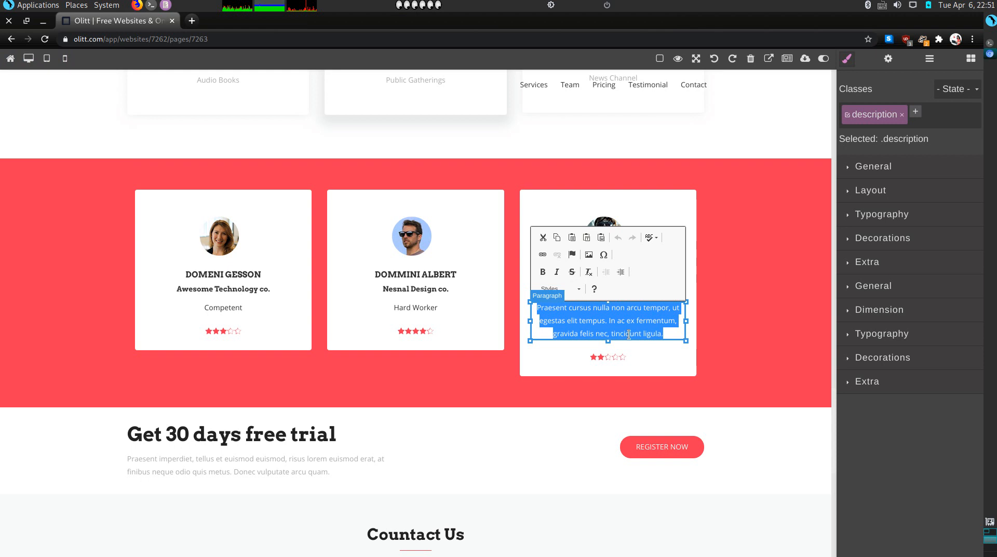
{"action": "type", "text": "GooValue for "}
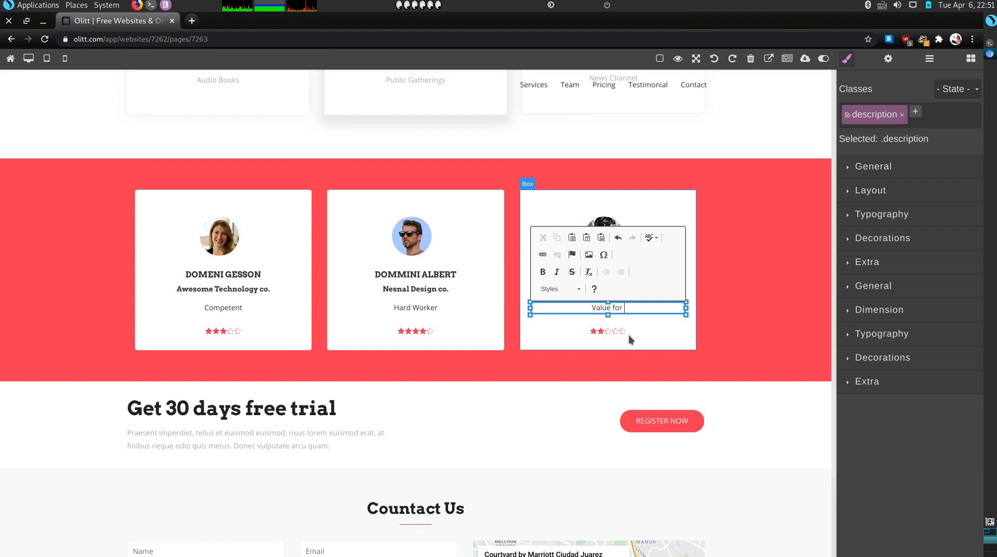
{"action": "type", "text": "Money"}
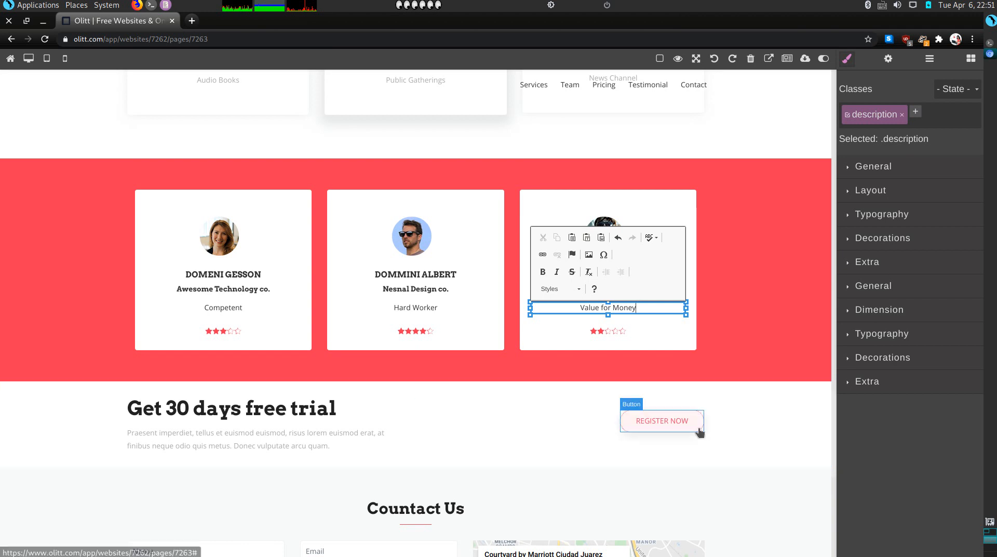
- Delete the whole "Get 30 days free trial" section below the testimonials
{"action": "left_click", "coordinate": [757, 426]}
{"action": "left_click", "coordinate": [756, 426]}
{"action": "scroll", "coordinate": [756, 426], "scroll_direction": "down", "scroll_amount": 2}
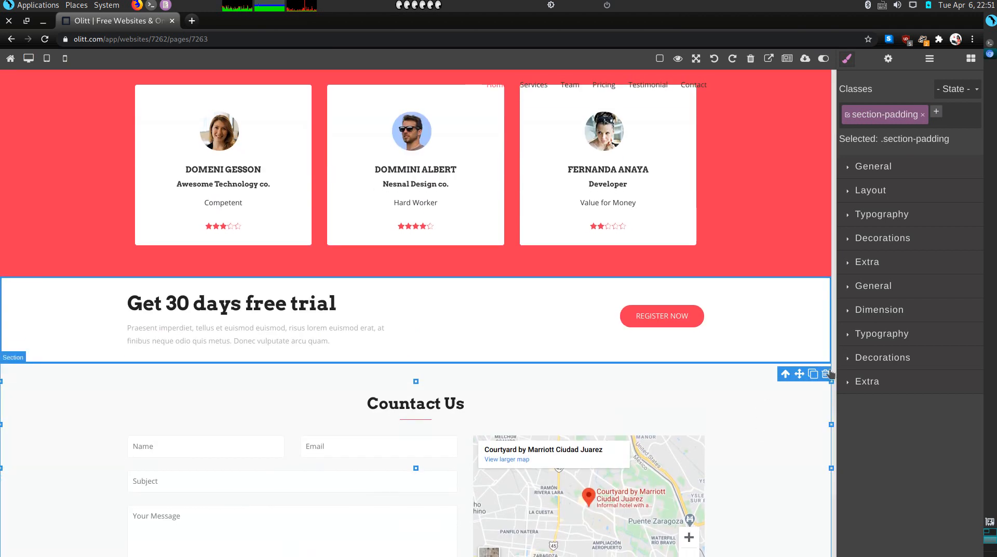
{"action": "left_click", "coordinate": [825, 375]}
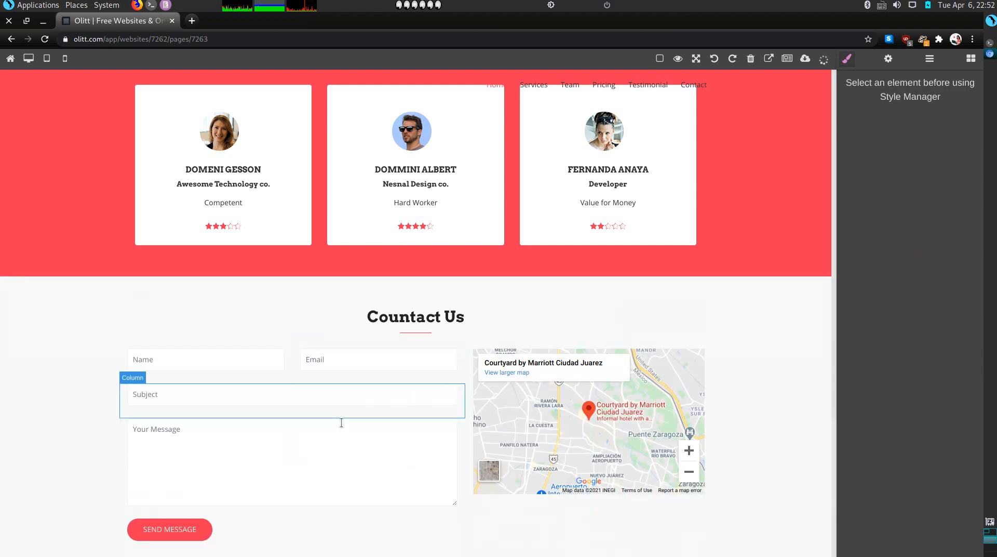
- Insert a MailChimp Contact Form block between the testimonials and the "Countact Us" section
{"action": "scroll", "coordinate": [397, 465], "scroll_direction": "down", "scroll_amount": 5}
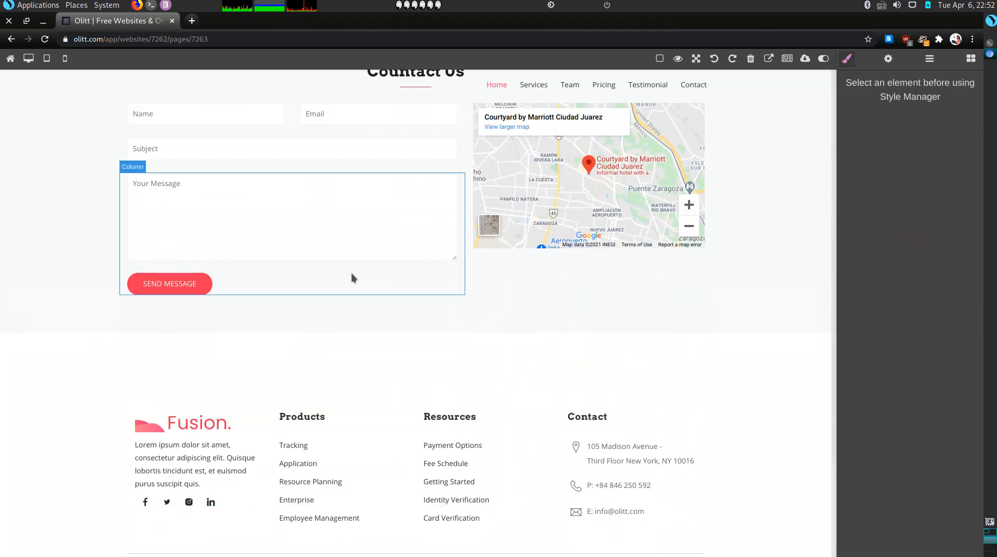
{"action": "scroll", "coordinate": [262, 333], "scroll_direction": "up", "scroll_amount": 2}
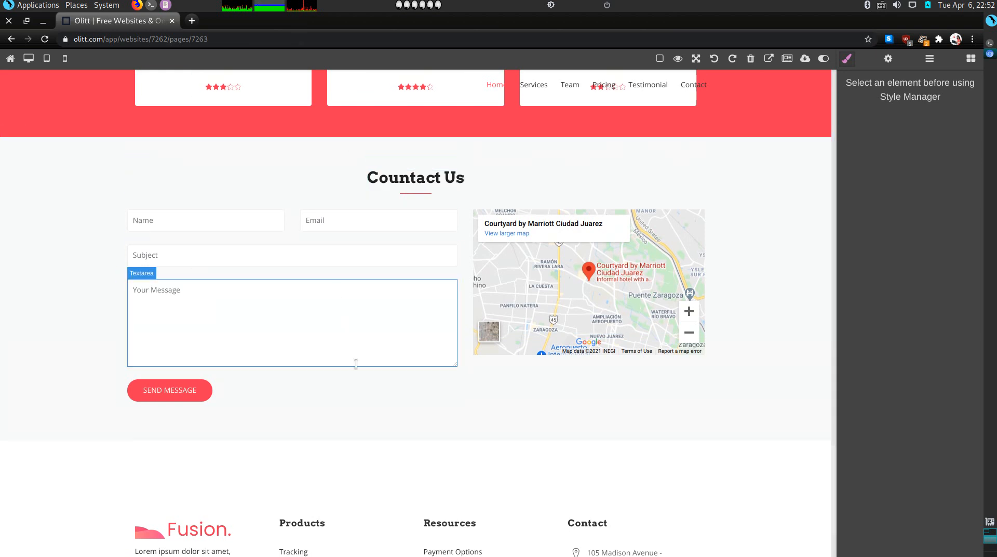
{"action": "left_click", "coordinate": [760, 287]}
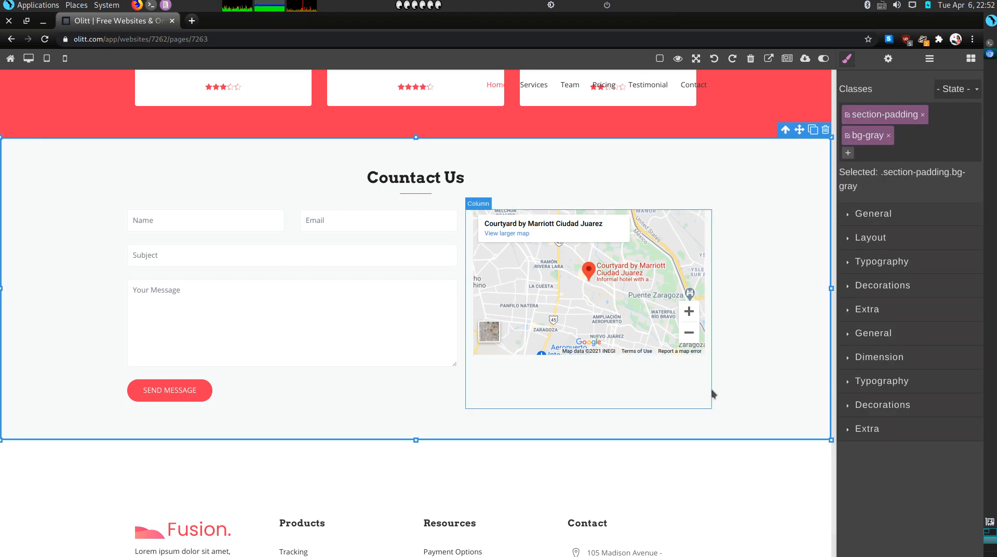
{"action": "scroll", "coordinate": [711, 389], "scroll_direction": "down", "scroll_amount": 3}
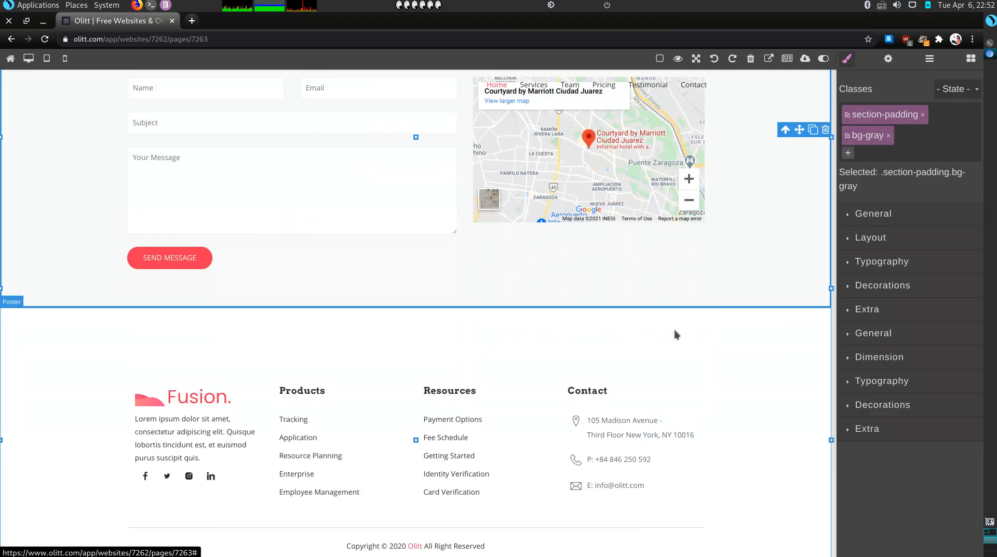
{"action": "scroll", "coordinate": [783, 281], "scroll_direction": "up", "scroll_amount": 2}
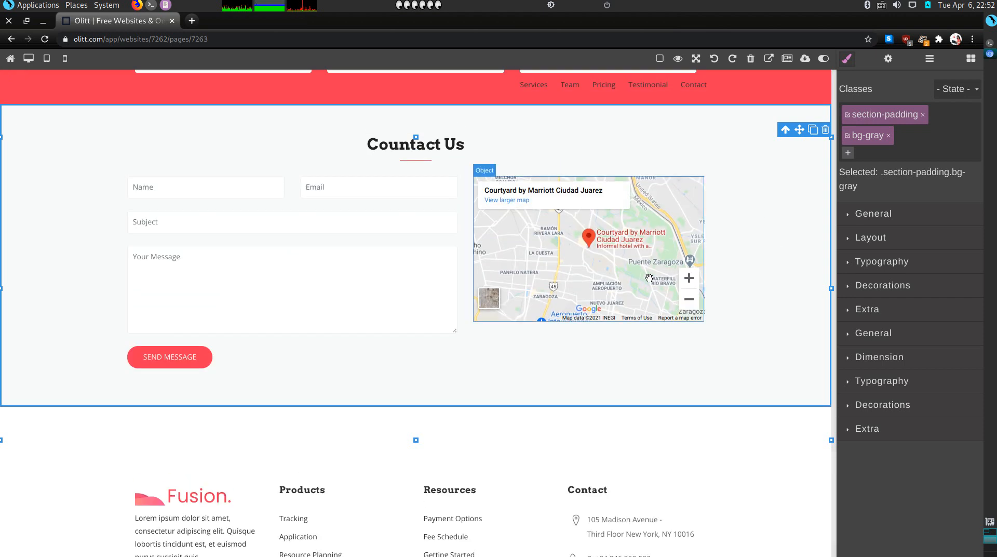
{"action": "left_click", "coordinate": [970, 60]}
{"action": "scroll", "coordinate": [966, 434], "scroll_direction": "down", "scroll_amount": 15}
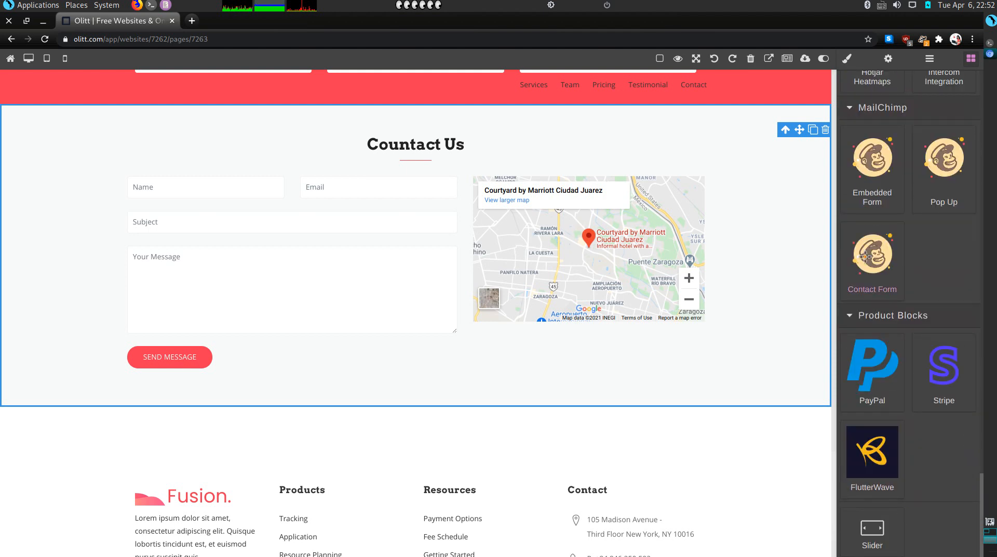
{"action": "left_click_drag", "start_coordinate": [863, 256], "coordinate": [741, 194]}
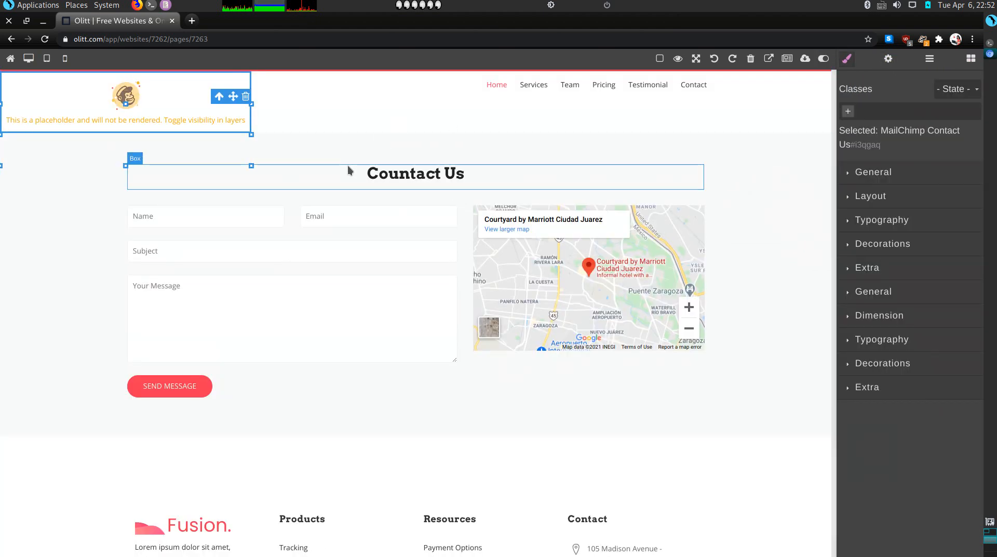
- Delete the template's "Countact Us" section with its message form and map
{"action": "scroll", "coordinate": [347, 167], "scroll_direction": "up", "scroll_amount": 3}
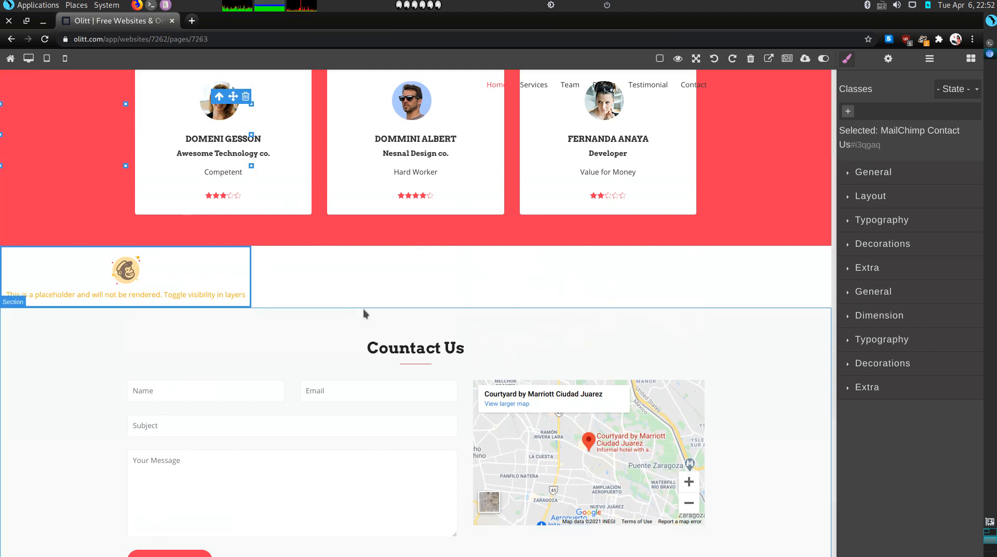
{"action": "scroll", "coordinate": [363, 309], "scroll_direction": "down", "scroll_amount": 1}
{"action": "left_click", "coordinate": [347, 253]}
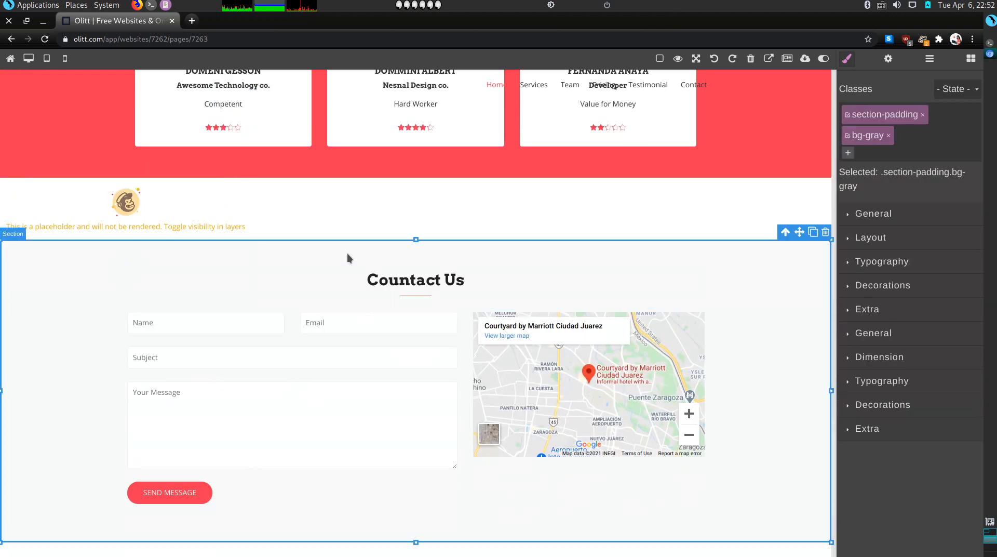
{"action": "left_click", "coordinate": [825, 232]}
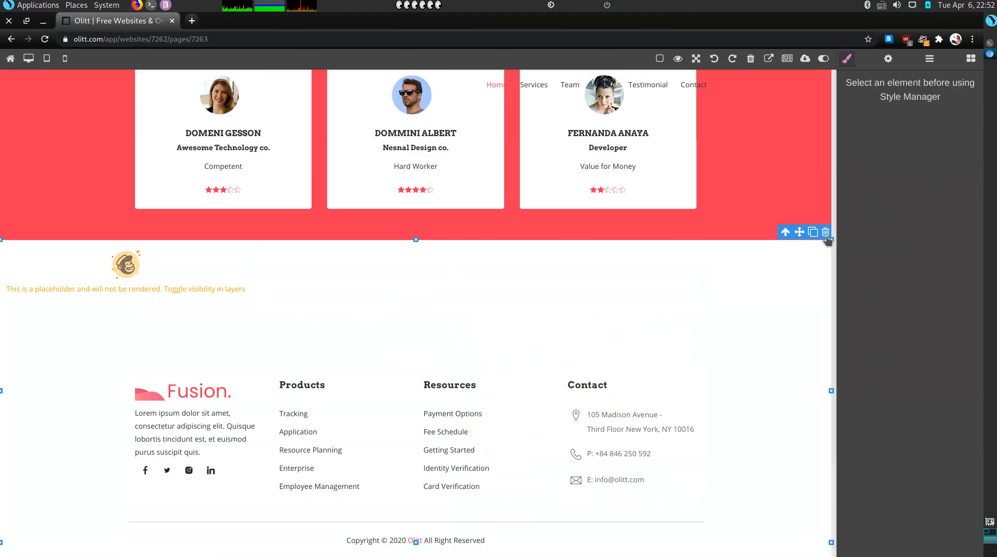
- Resize the MailChimp contact form block to about half of the page width
{"action": "left_click", "coordinate": [204, 265]}
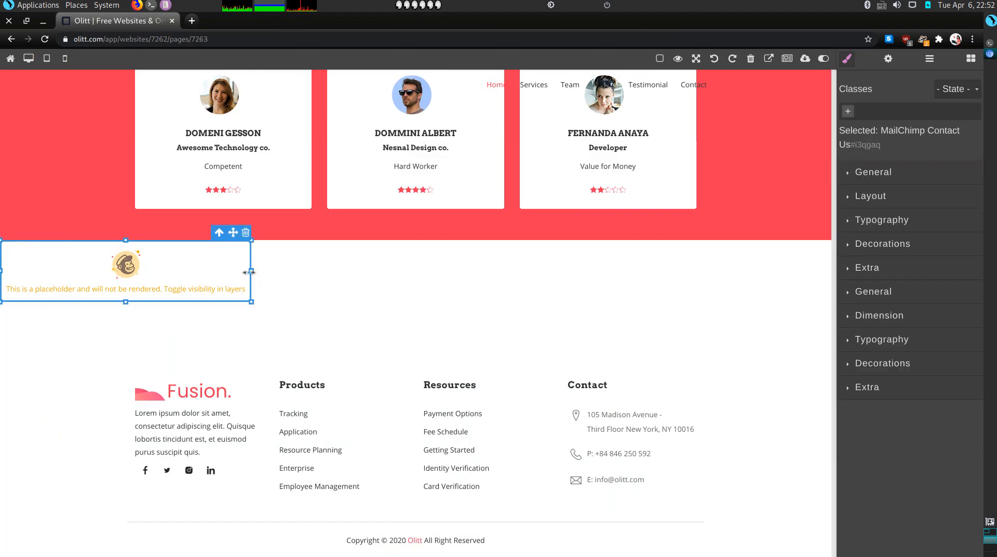
{"action": "left_click_drag", "start_coordinate": [250, 271], "coordinate": [831, 268]}
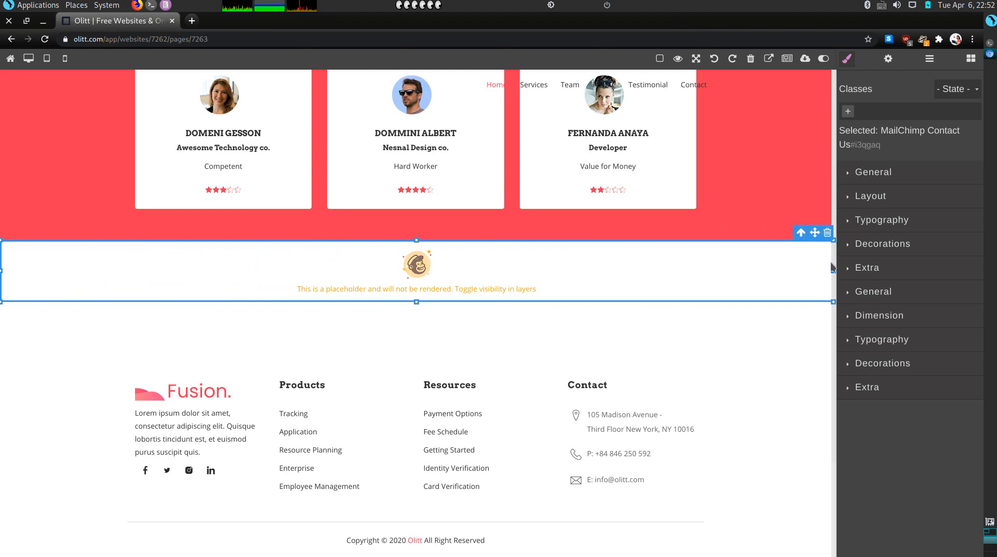
{"action": "left_click_drag", "start_coordinate": [831, 268], "coordinate": [398, 270]}
{"action": "mouse_move", "coordinate": [212, 272]}
{"action": "left_mouse_down"}
{"action": "mouse_move", "coordinate": [300, 275]}
{"action": "mouse_move", "coordinate": [185, 272]}
{"action": "mouse_move", "coordinate": [194, 271]}
{"action": "left_mouse_up"}
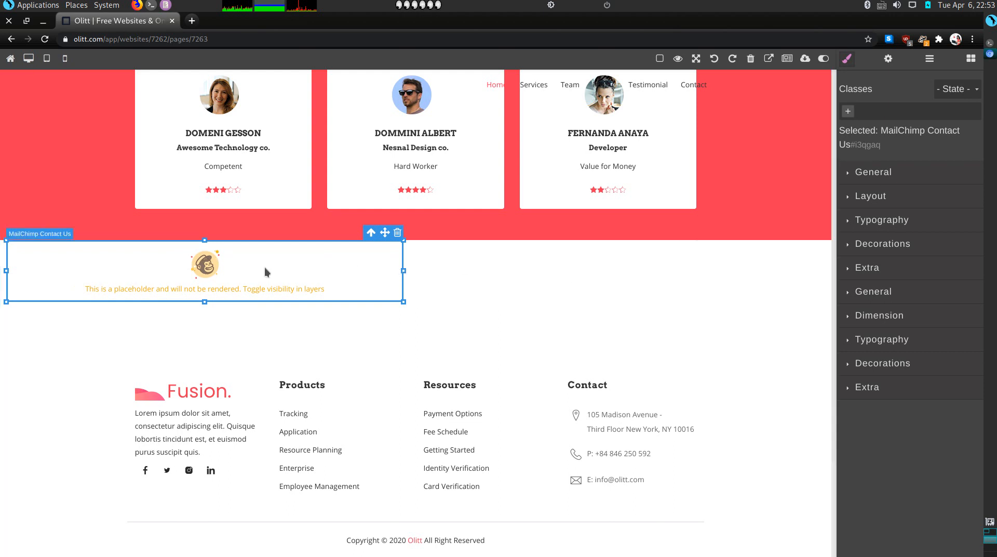
- Open the MailChimp block's form link setting, then search for "mailchimp login" in a new browser tab and open the Mailchimp login page
{"action": "left_click", "coordinate": [888, 63]}
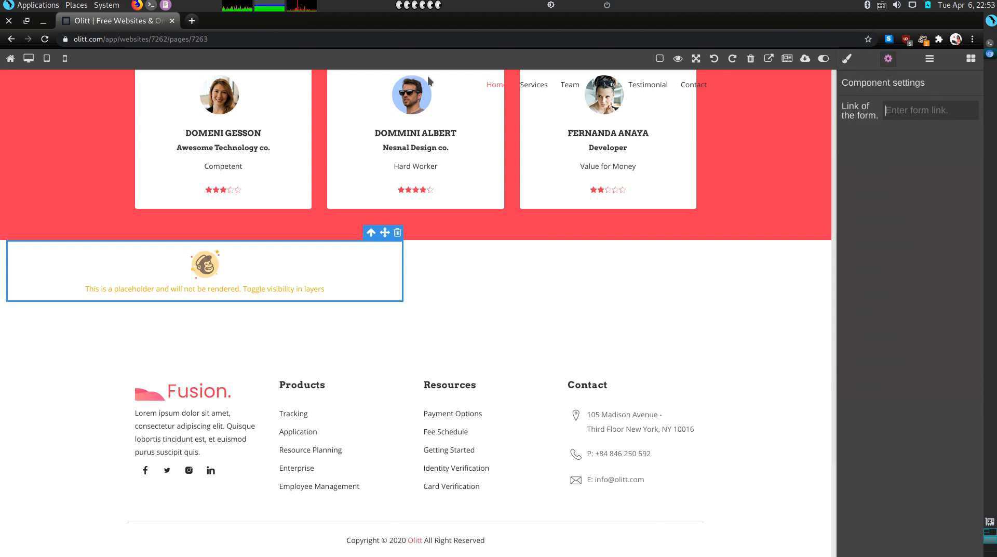
{"action": "left_click", "coordinate": [190, 26]}
{"action": "type", "text": "mail"}
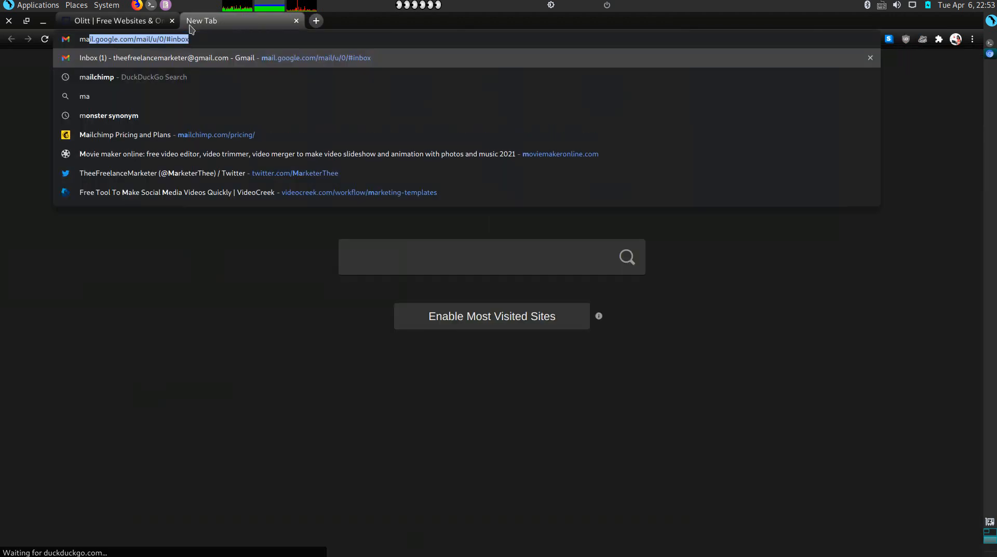
{"action": "type", "text": "chimp.com/pricing/"}
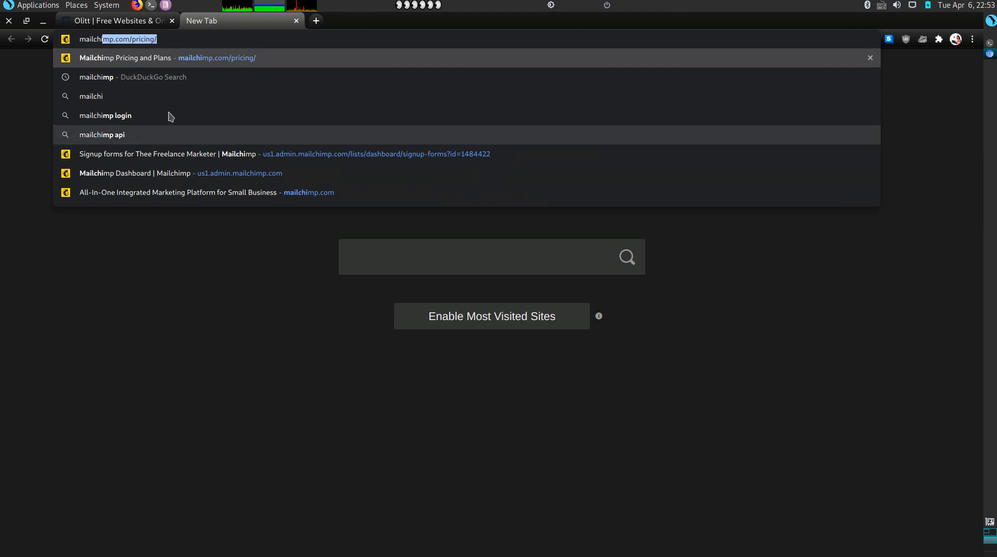
{"action": "left_click", "coordinate": [134, 115]}
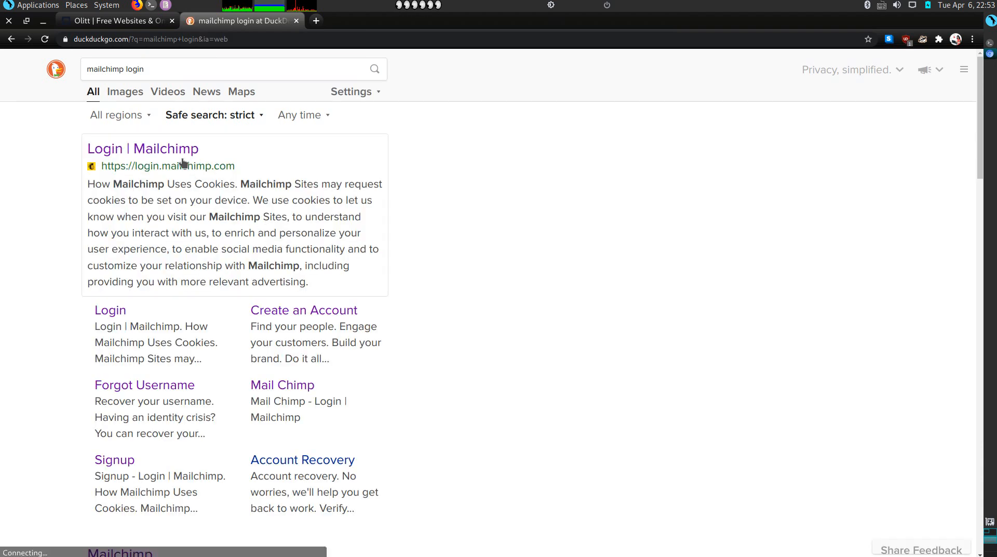
{"action": "left_click", "coordinate": [178, 151]}
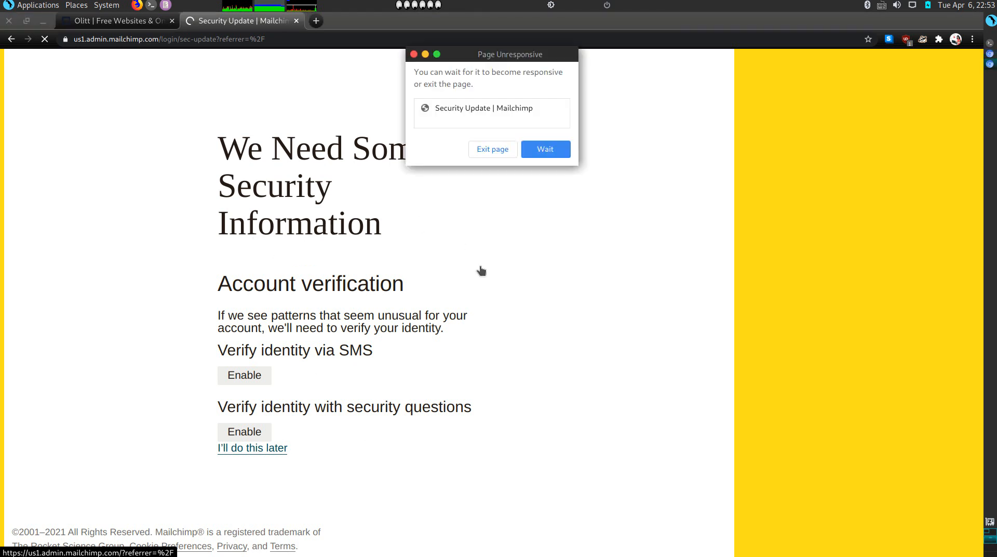
{"action": "left_click", "coordinate": [545, 150]}
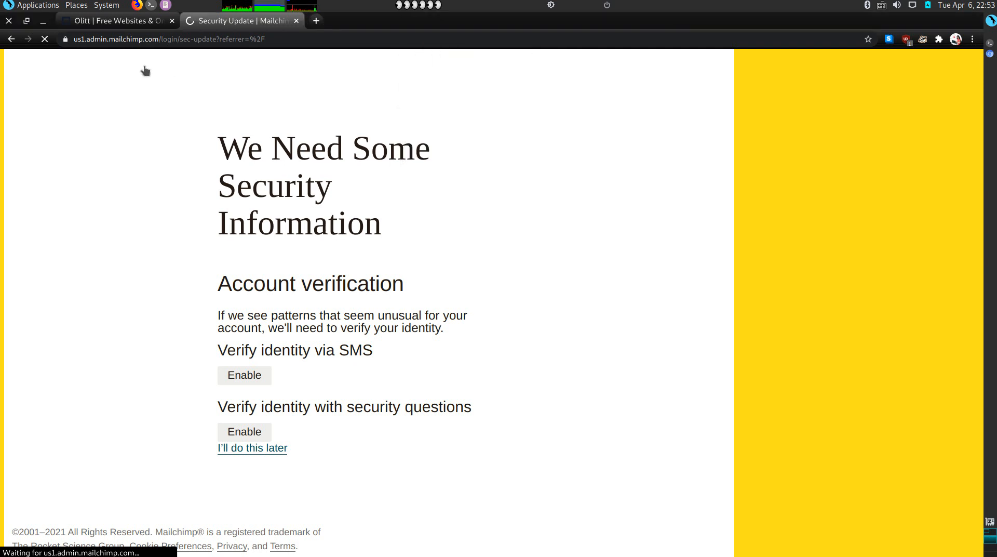
- Return to the Olitt page editor and delete the footer's Resources column, including its list of links
{"action": "left_click", "coordinate": [145, 25]}
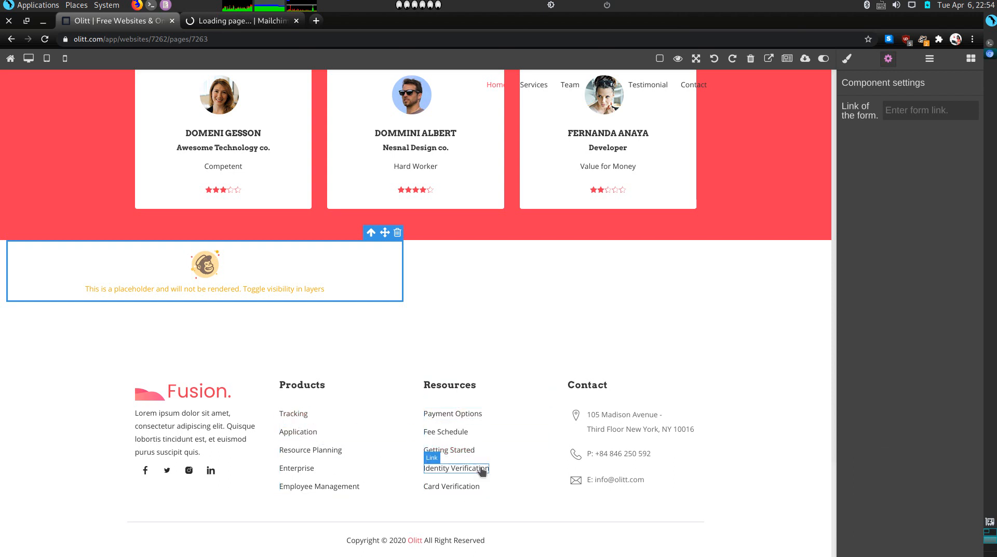
{"action": "left_click", "coordinate": [522, 475]}
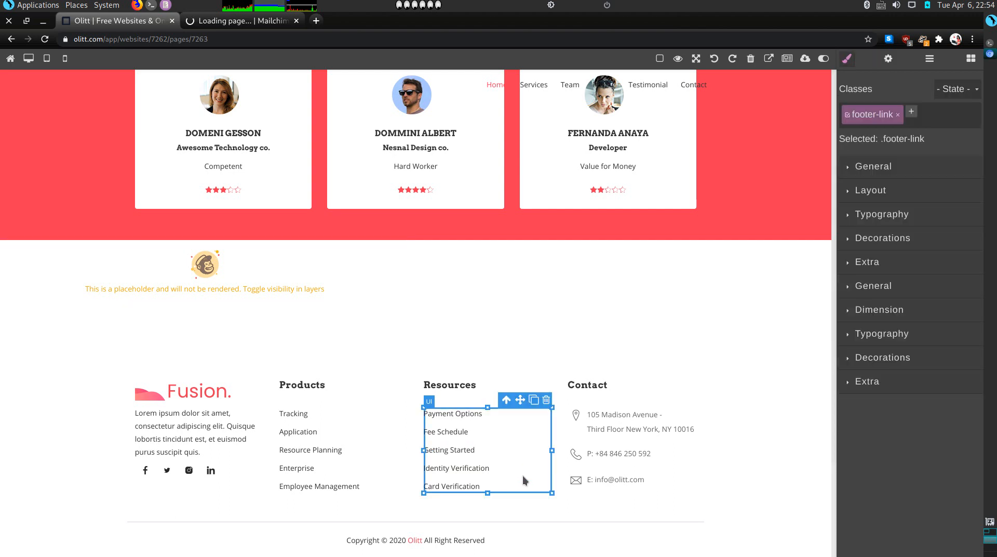
{"action": "left_click", "coordinate": [547, 400]}
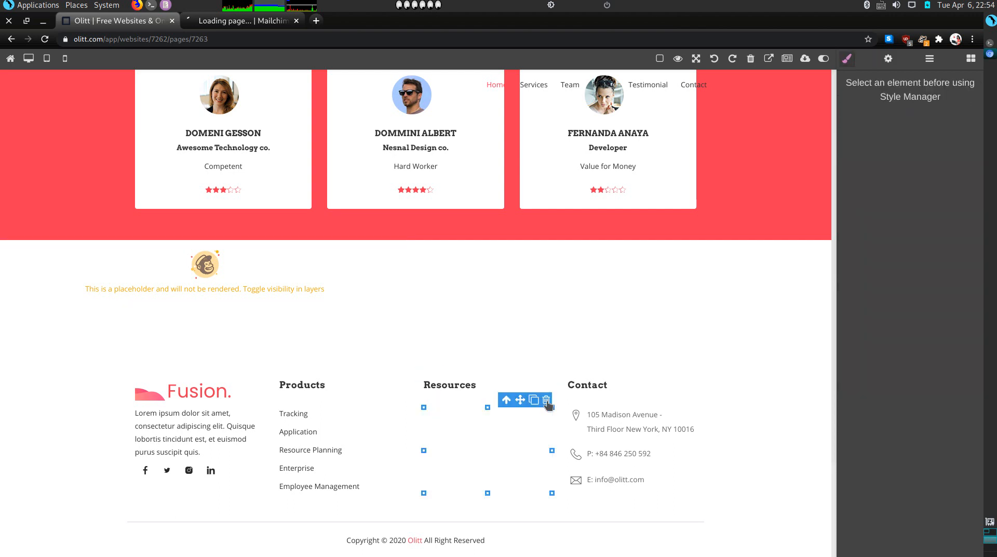
{"action": "left_click", "coordinate": [520, 418]}
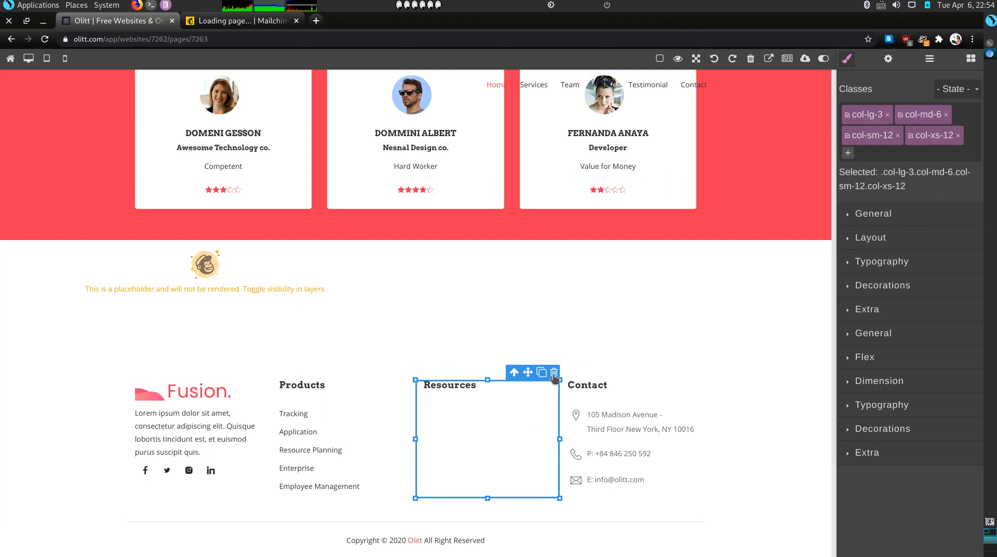
{"action": "left_click", "coordinate": [554, 373]}
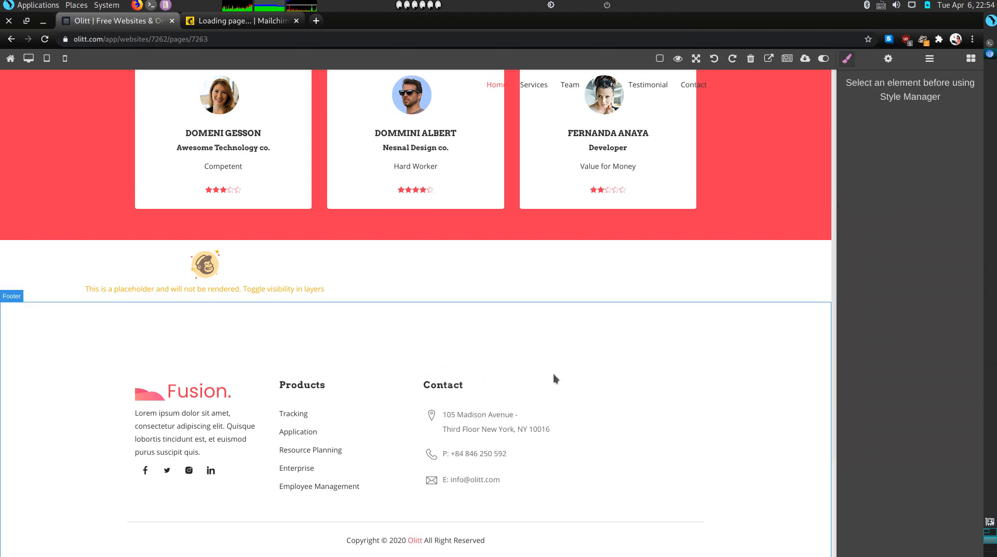
- Replace the "Tracking" link text under the footer's Products heading with "Media Houses"
{"action": "left_click", "coordinate": [322, 414]}
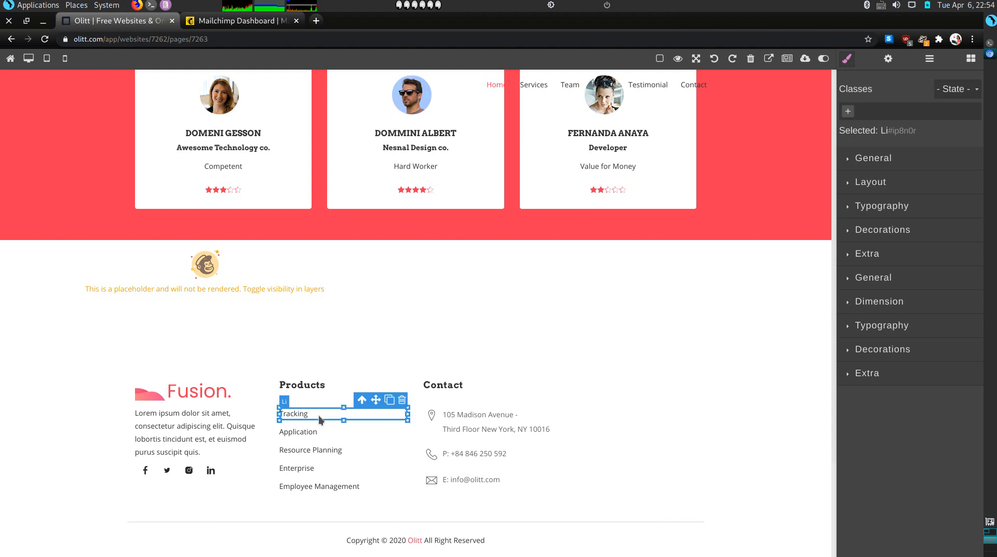
{"action": "left_click", "coordinate": [308, 414]}
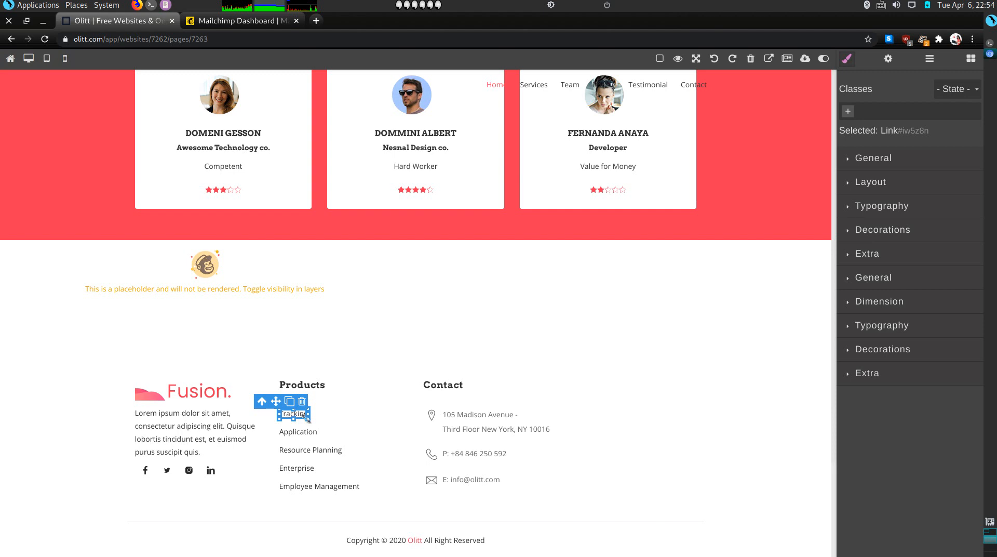
{"action": "double_click", "coordinate": [298, 414]}
{"action": "type", "text": "Media"}
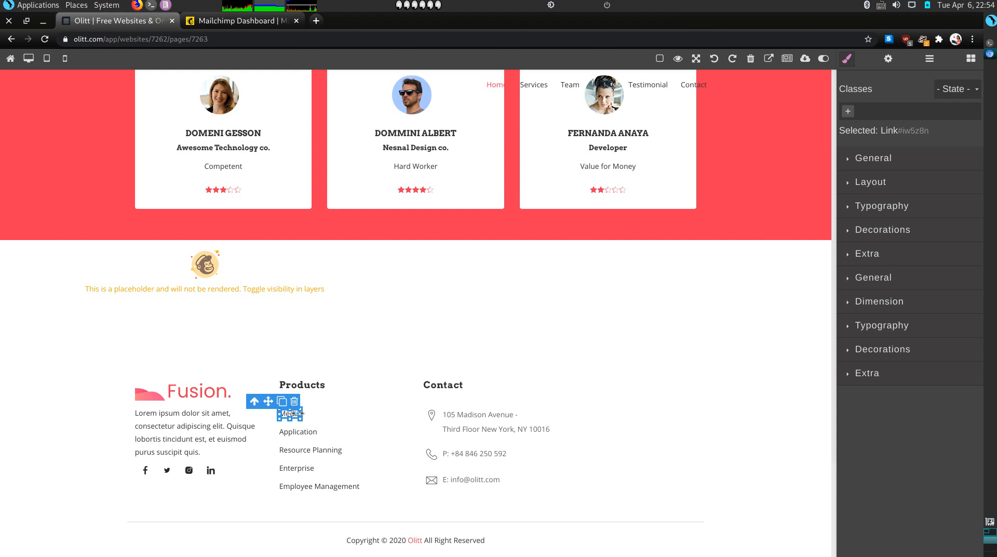
{"action": "key", "text": "BackSpace"}
{"action": "key", "text": "BackSpace"}
{"action": "type", "text": "ia Houses"}
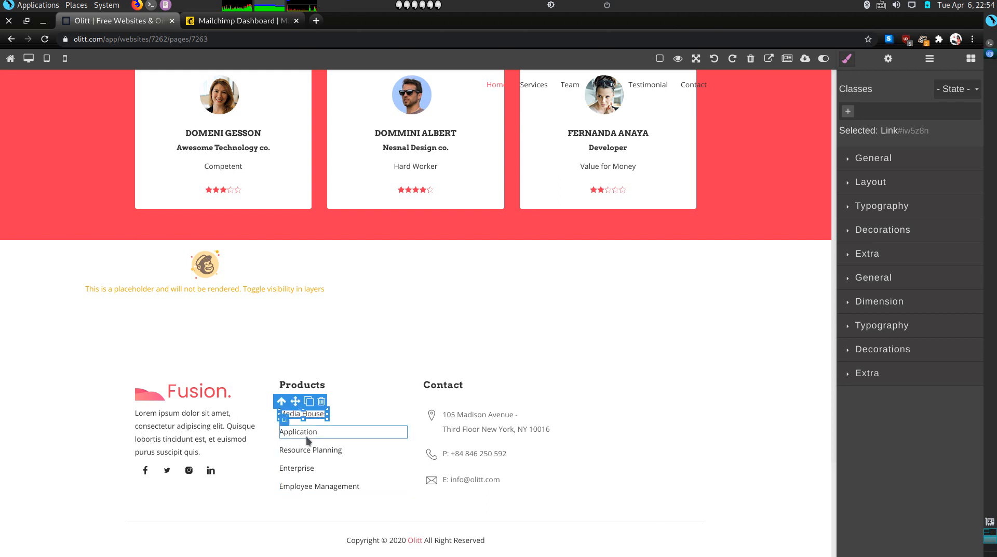
- Replace the "Application" link text in the footer's Products list with "Law Firms"
{"action": "left_click", "coordinate": [308, 430]}
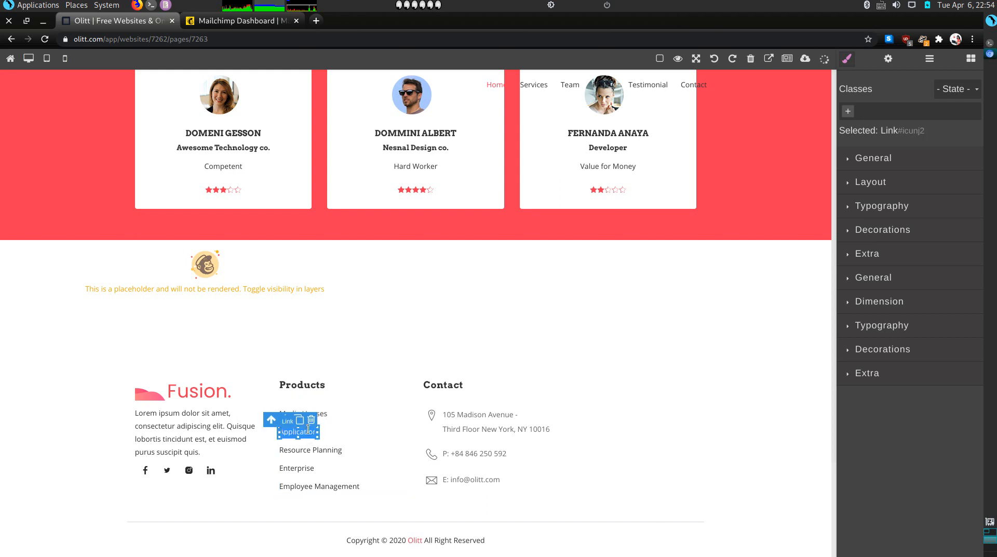
{"action": "double_click", "coordinate": [308, 430]}
{"action": "type", "text": "Law Fi"}
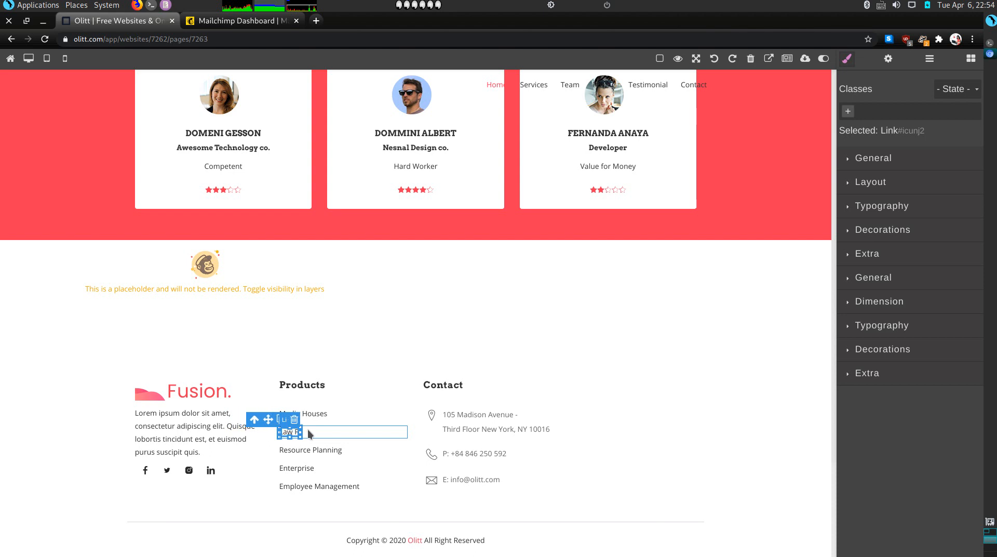
{"action": "type", "text": "rm"}
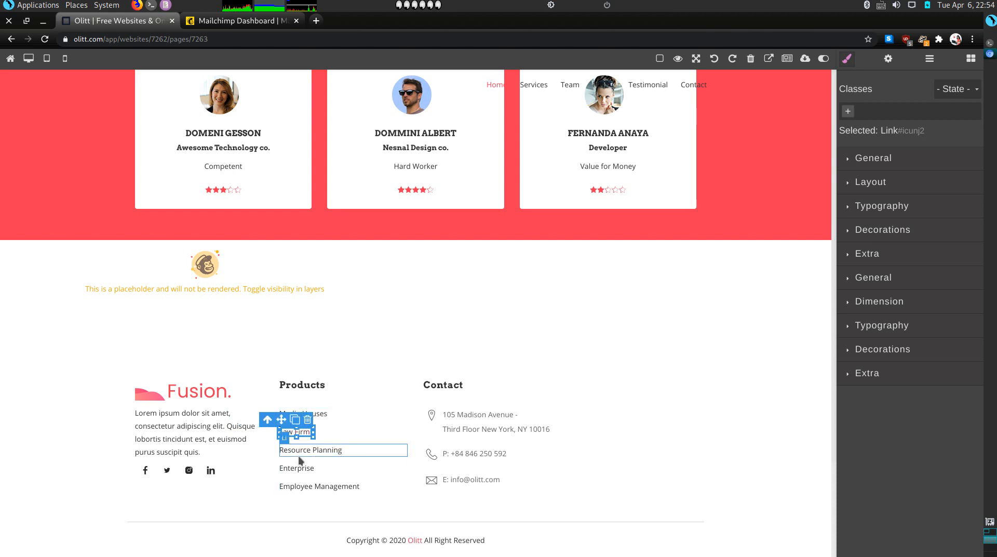
- Replace the "Resource Planning" link text in the footer's Products list with "Meetings"
{"action": "left_click", "coordinate": [304, 453]}
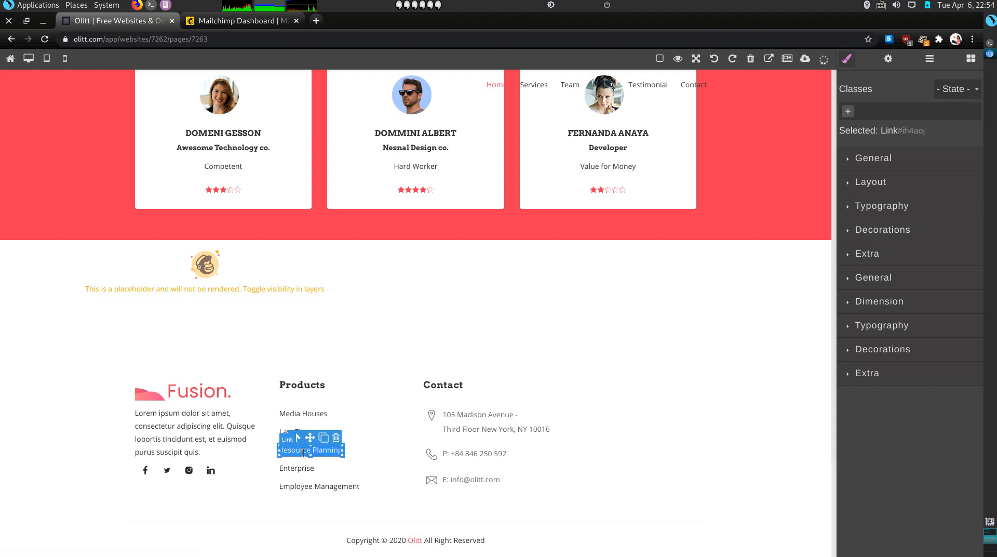
{"action": "type", "text": "MEeting"}
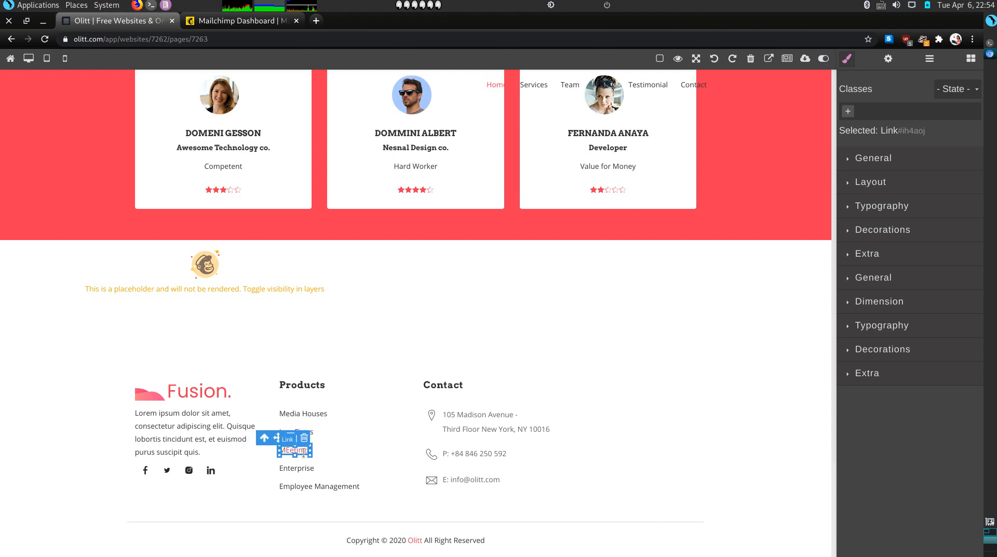
{"action": "key", "text": "BackSpace"}
{"action": "key", "text": "BackSpace"}
{"action": "key", "text": "BackSpace"}
{"action": "key", "text": "BackSpace"}
{"action": "key", "text": "BackSpace"}
{"action": "key", "text": "BackSpace"}
{"action": "key", "text": "BackSpace"}
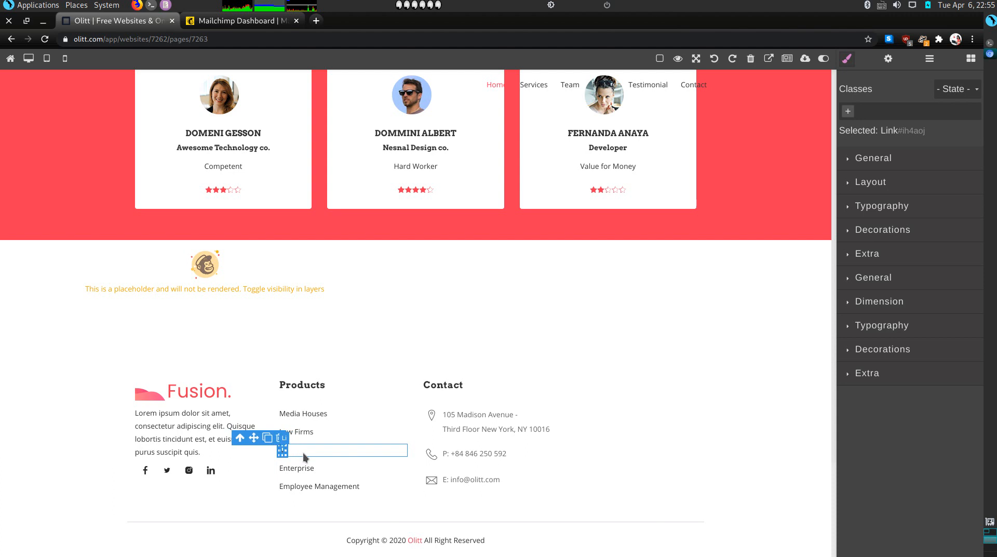
{"action": "type", "text": "M"}
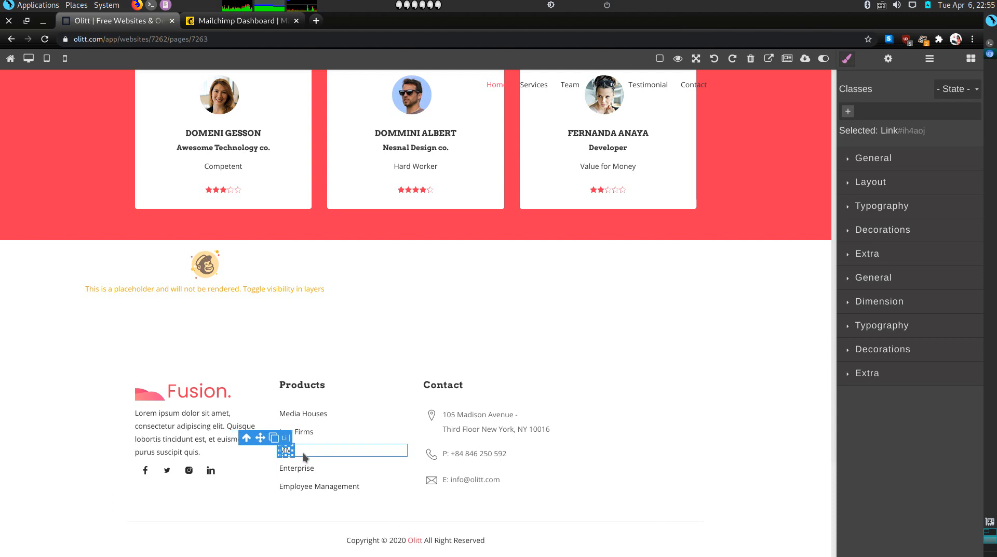
{"action": "type", "text": "eetings"}
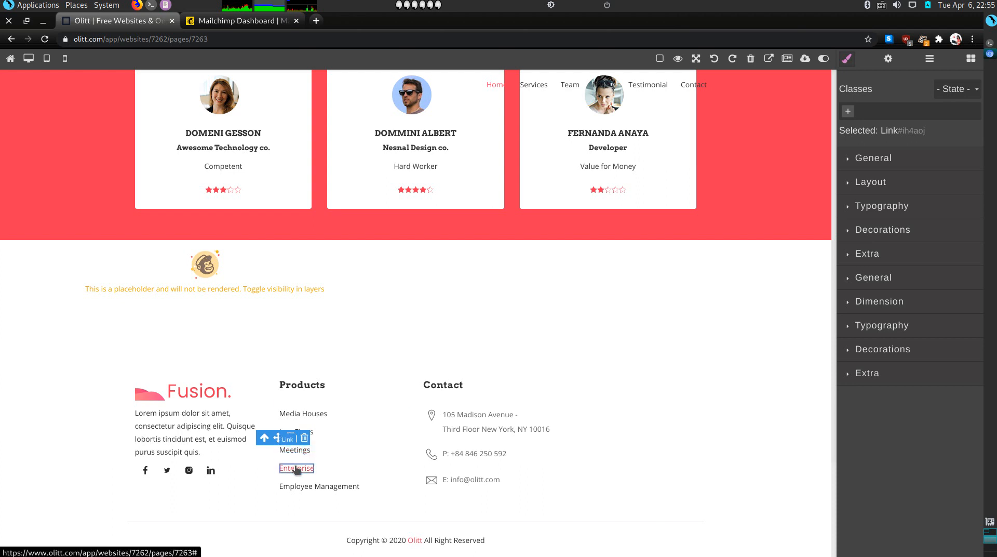
- Replace the "Enterprise" link text in the footer's Products list with "Public Gatherings"
{"action": "left_click", "coordinate": [296, 467]}
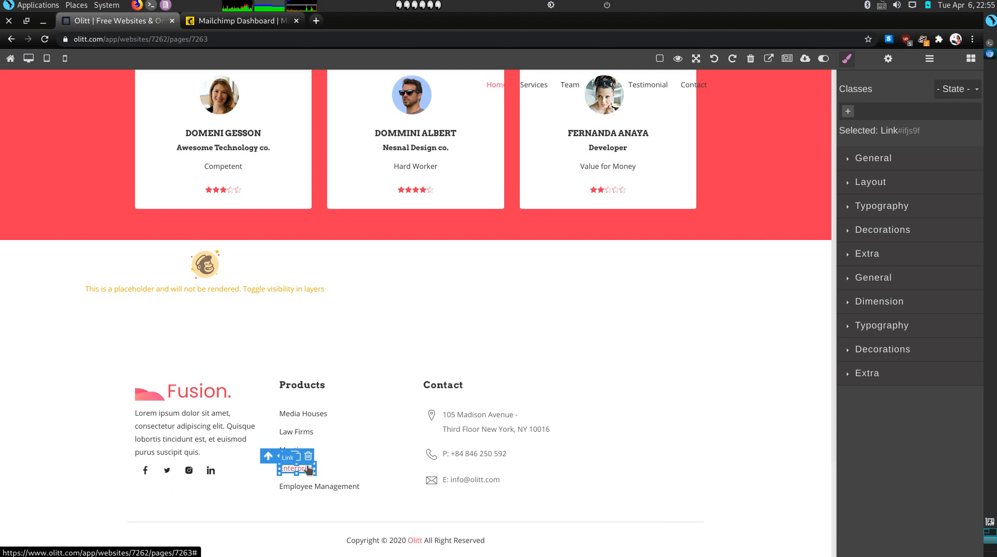
{"action": "double_click", "coordinate": [300, 468]}
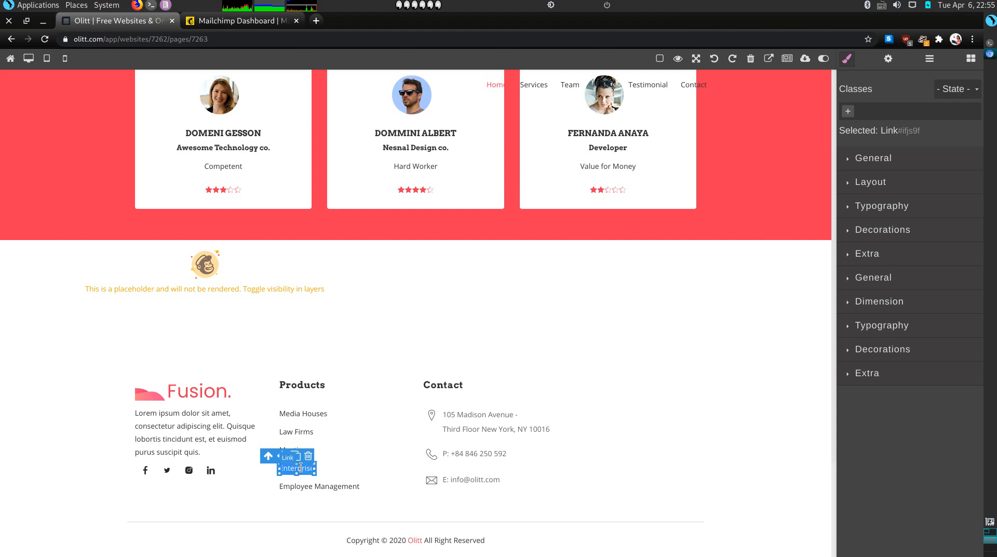
{"action": "type", "text": "NePublic Ga"}
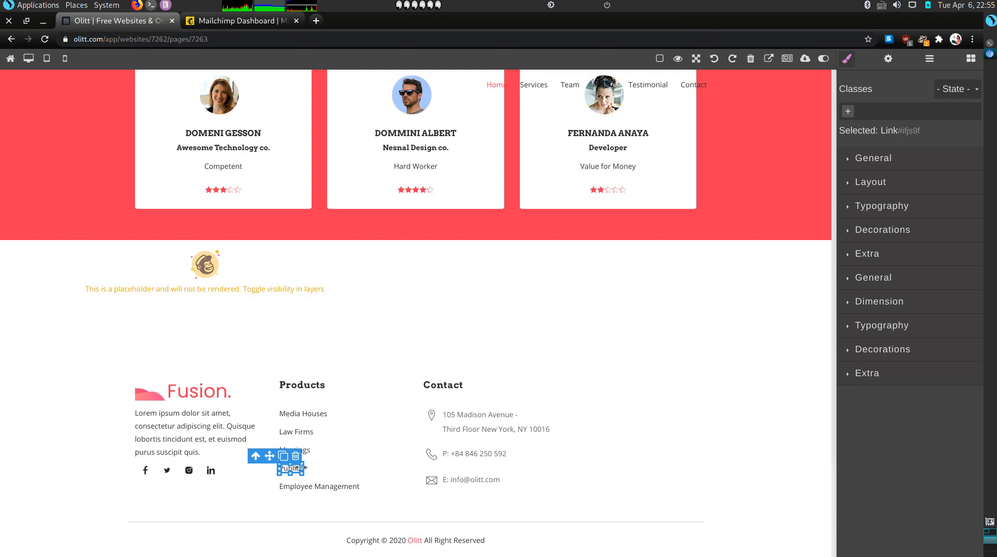
{"action": "type", "text": "thering"}
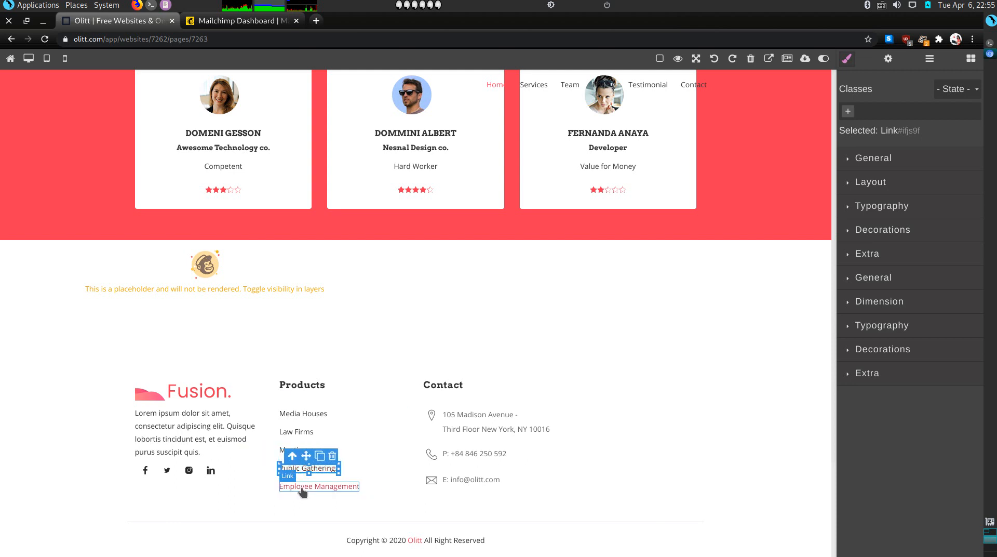
- Replace the "Employee Management" link text in the footer's Products list with "Written Materials"
{"action": "left_click", "coordinate": [302, 485]}
{"action": "triple_click", "coordinate": [302, 486]}
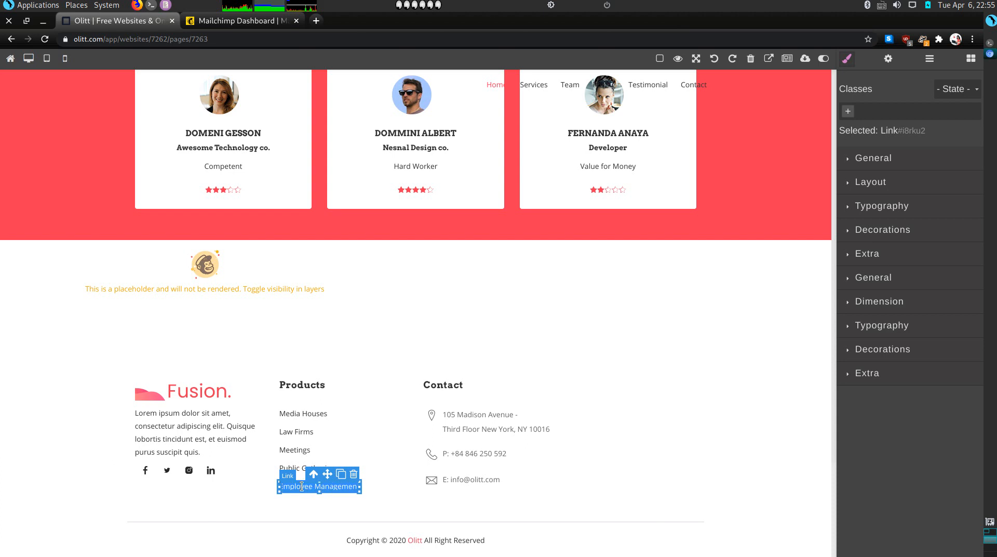
{"action": "type", "text": "Writ"}
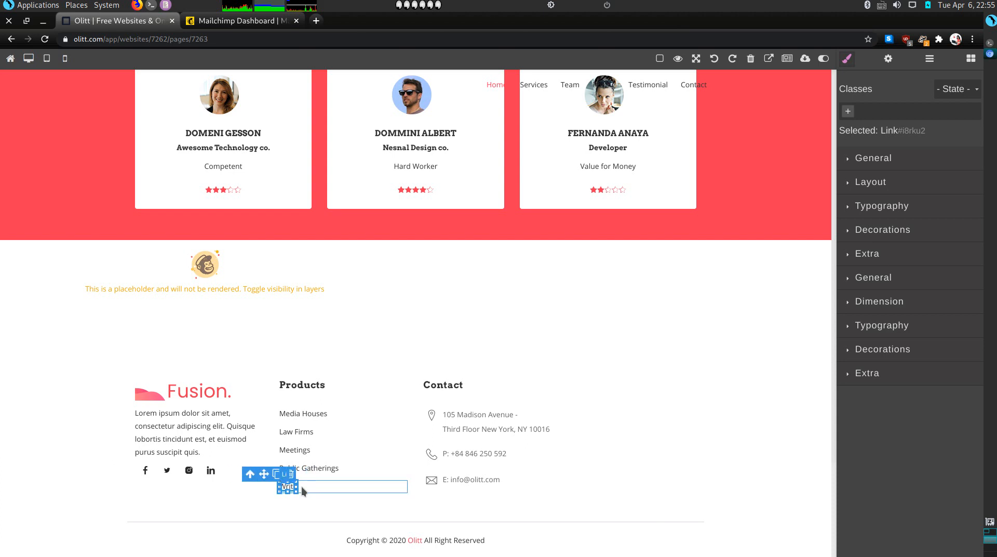
{"action": "type", "text": "ten M"}
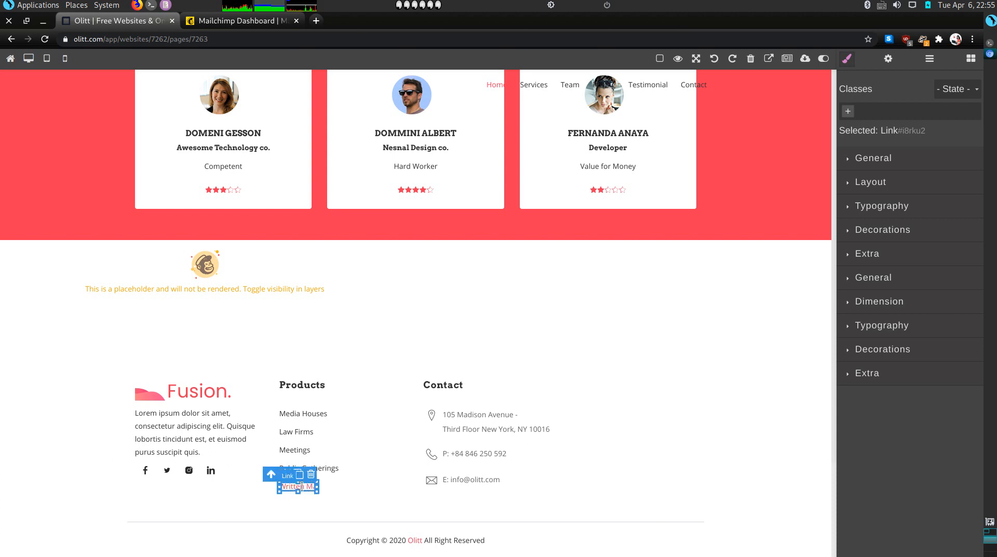
{"action": "type", "text": "aterial"}
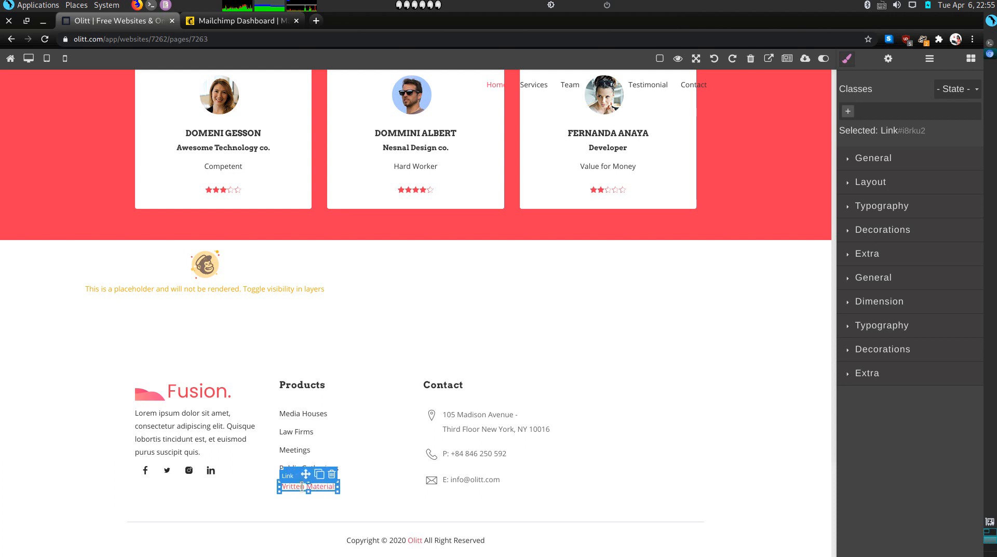
{"action": "type", "text": "s"}
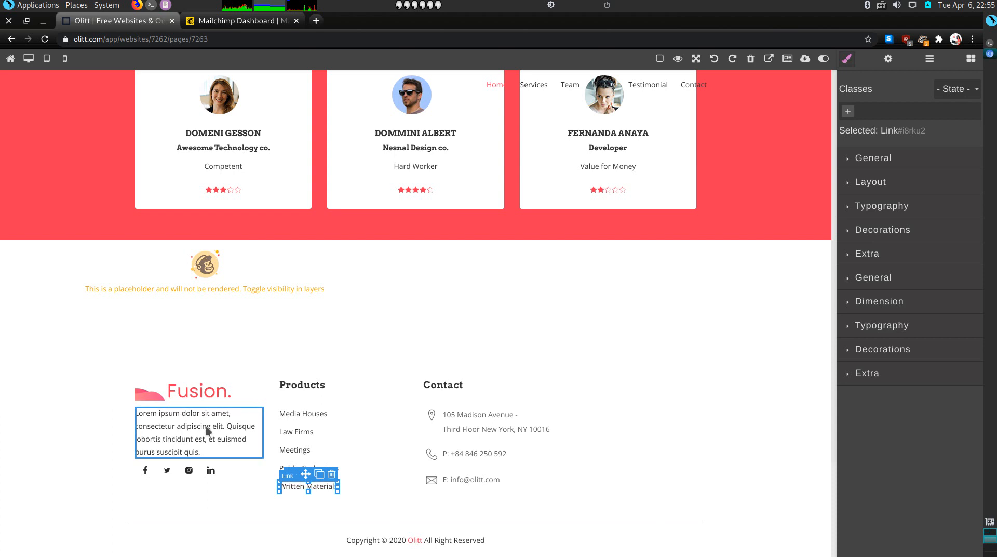
- Replace the placeholder paragraph under the footer logo with "I am a Freelance Translator and Sign Language Interprator."
{"action": "triple_click", "coordinate": [206, 426]}
{"action": "key", "text": "BackSpace"}
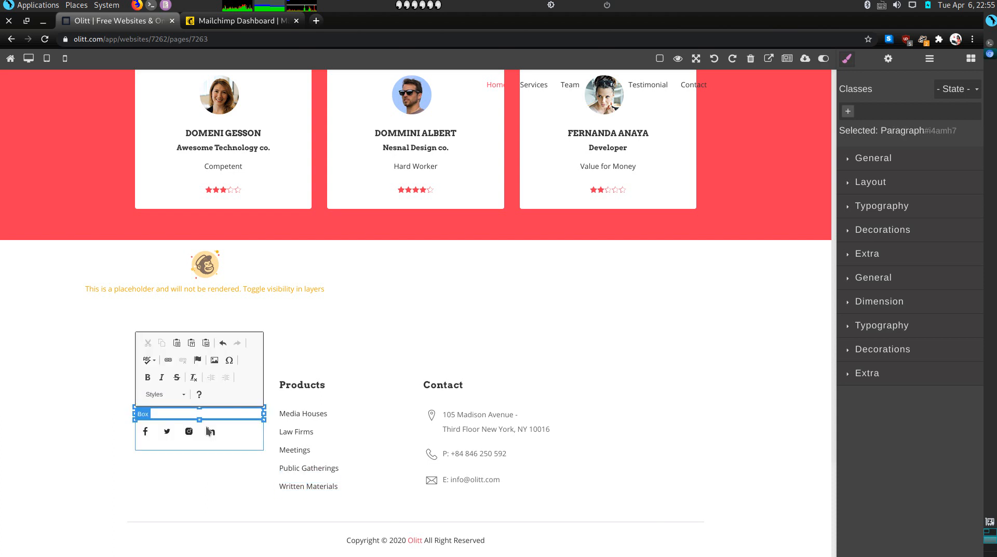
{"action": "type", "text": "am a"}
{"action": "type", "text": " Freel"}
{"action": "type", "text": "nd Sign L"}
{"action": "type", "text": "an"}
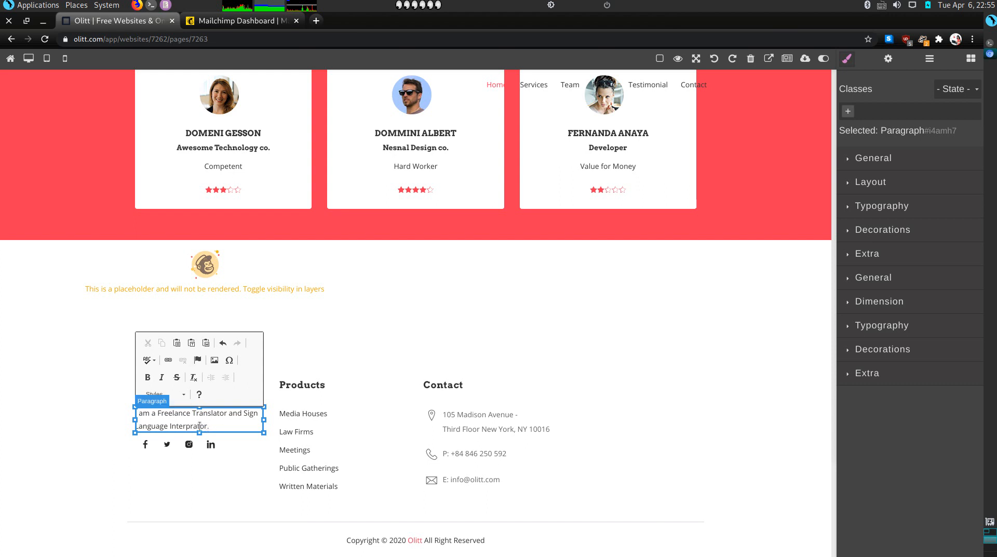
{"action": "left_click", "coordinate": [146, 452]}
{"action": "left_click", "coordinate": [146, 452]}
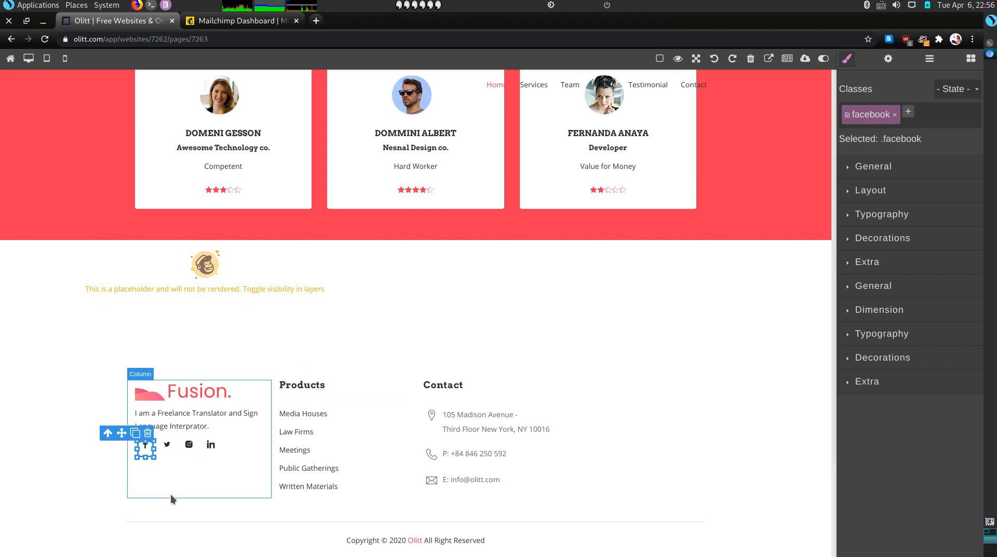
{"action": "left_click", "coordinate": [145, 445]}
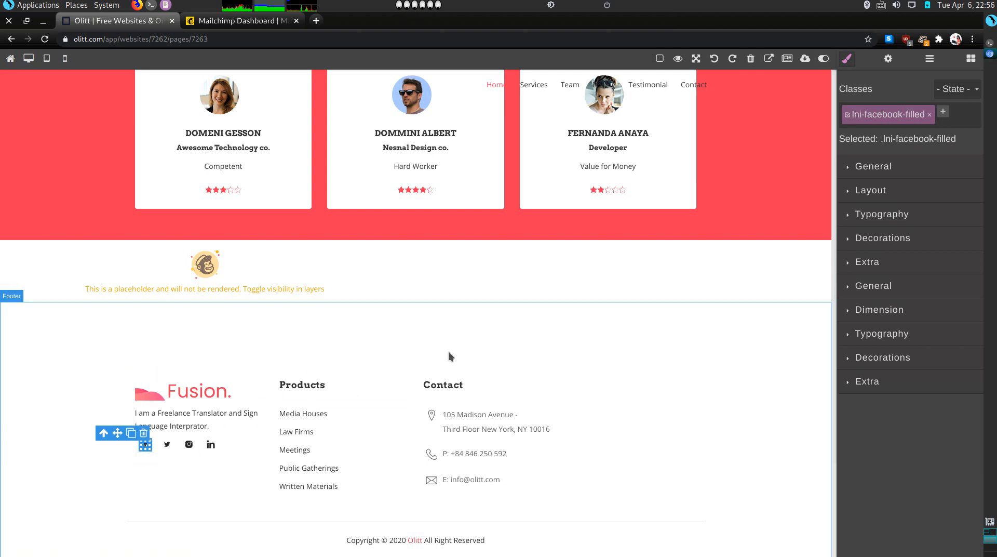
{"action": "left_click", "coordinate": [888, 60]}
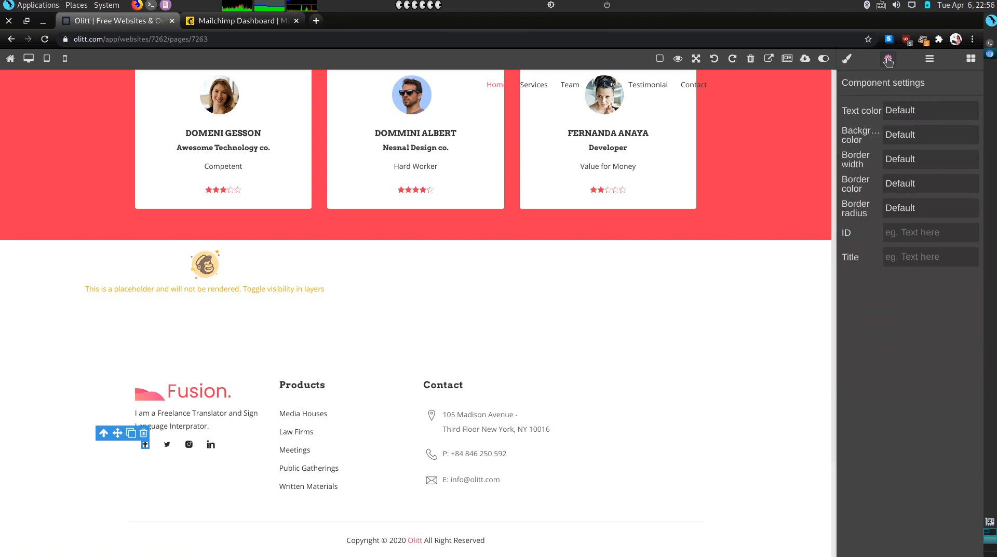
{"action": "left_click", "coordinate": [147, 455]}
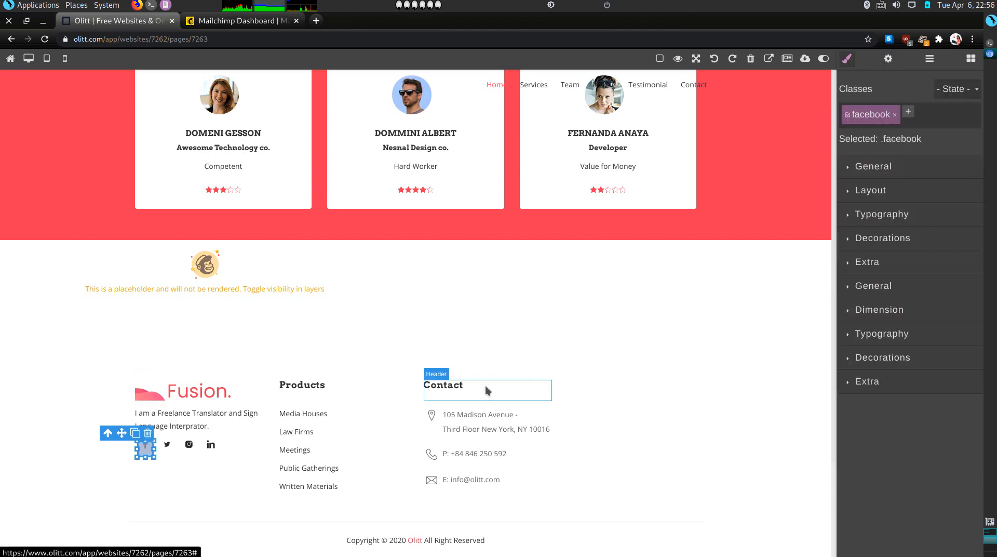
{"action": "left_click", "coordinate": [890, 60]}
{"action": "left_click", "coordinate": [890, 60]}
{"action": "left_click", "coordinate": [889, 60]}
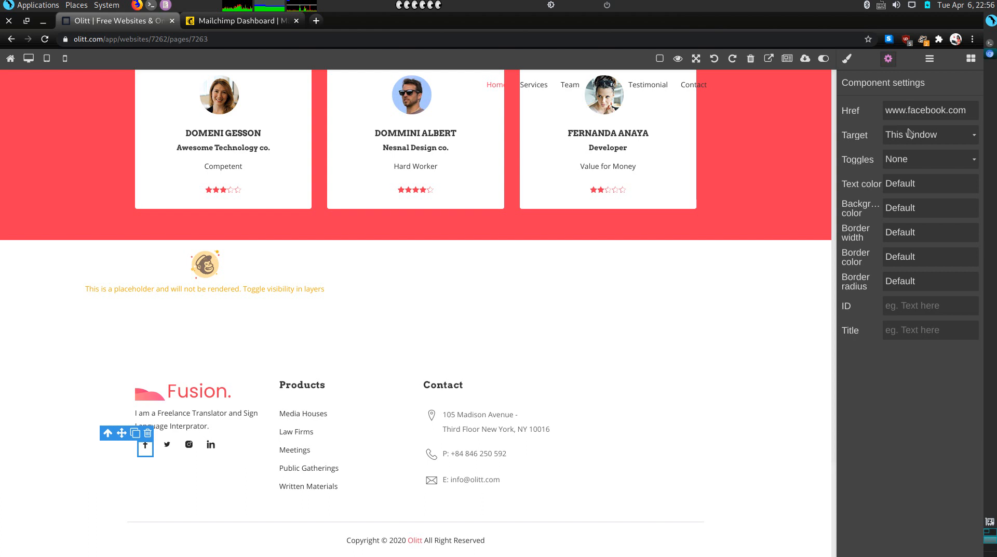
{"action": "left_click", "coordinate": [909, 134]}
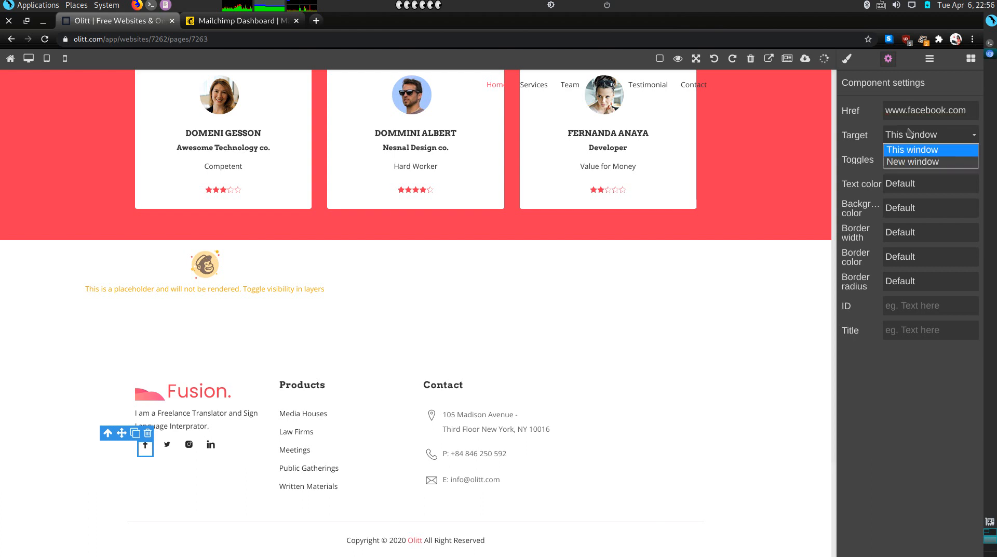
{"action": "left_click", "coordinate": [908, 161]}
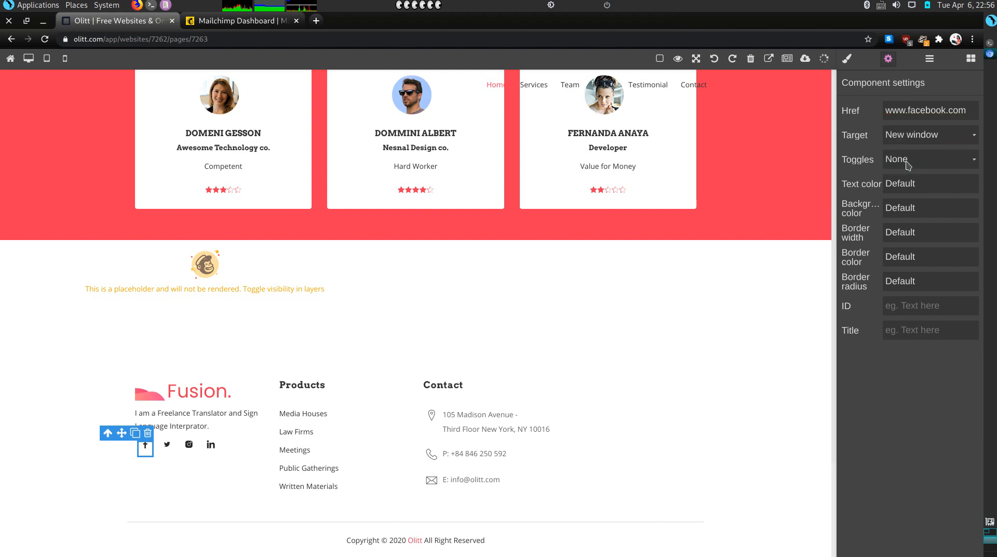
{"action": "left_click", "coordinate": [167, 452]}
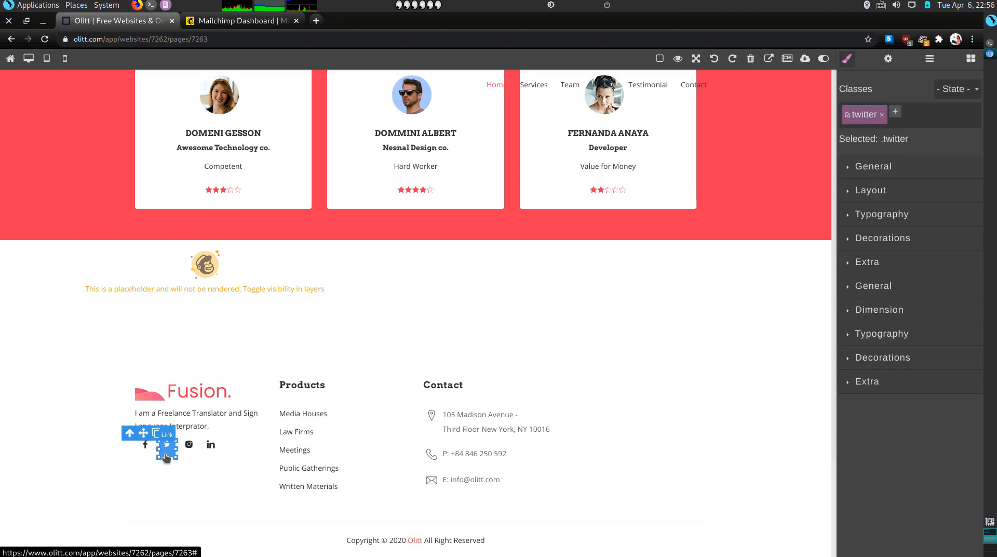
{"action": "left_click", "coordinate": [887, 61]}
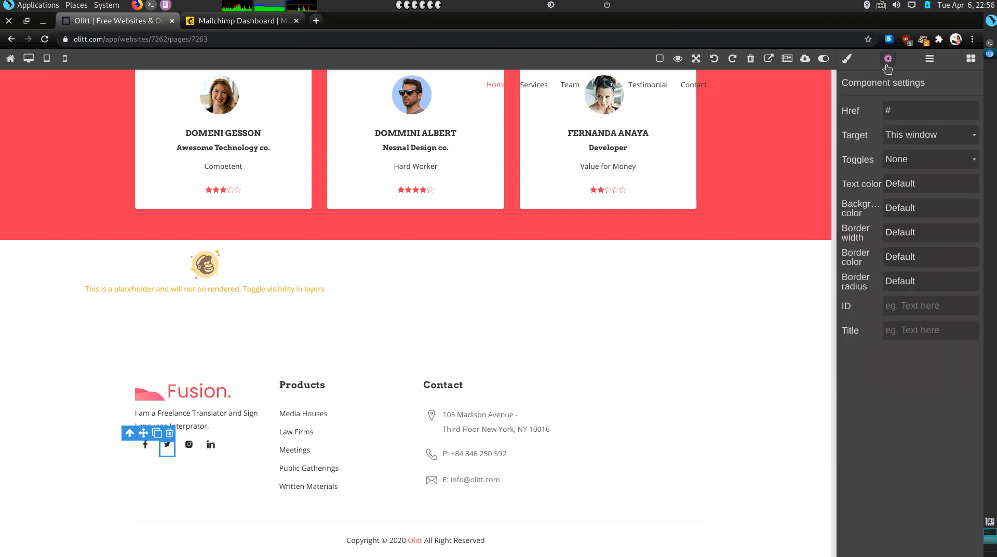
{"action": "left_click", "coordinate": [901, 106]}
{"action": "type", "text": "www.twitter.com"}
{"action": "left_click", "coordinate": [915, 136]}
{"action": "left_click", "coordinate": [904, 161]}
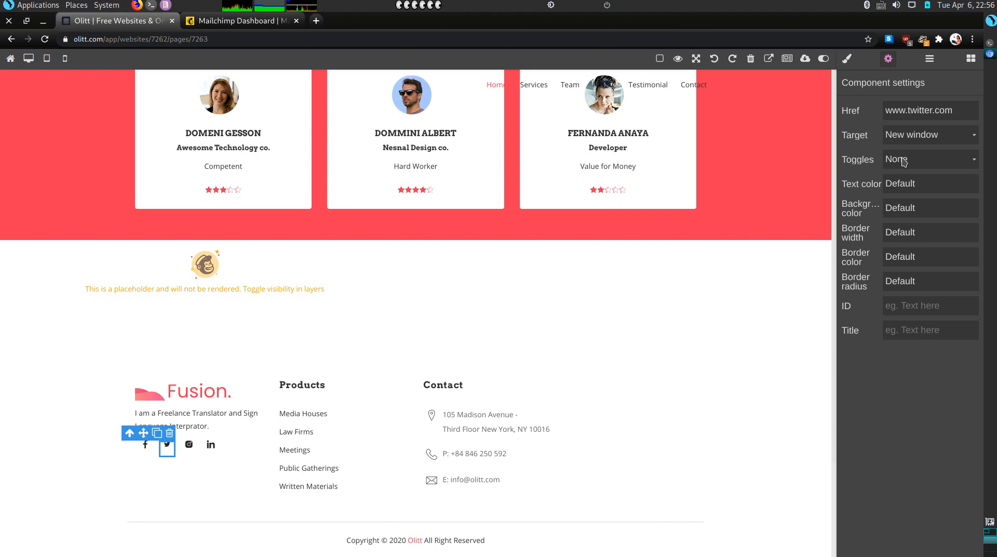
{"action": "left_click", "coordinate": [189, 446]}
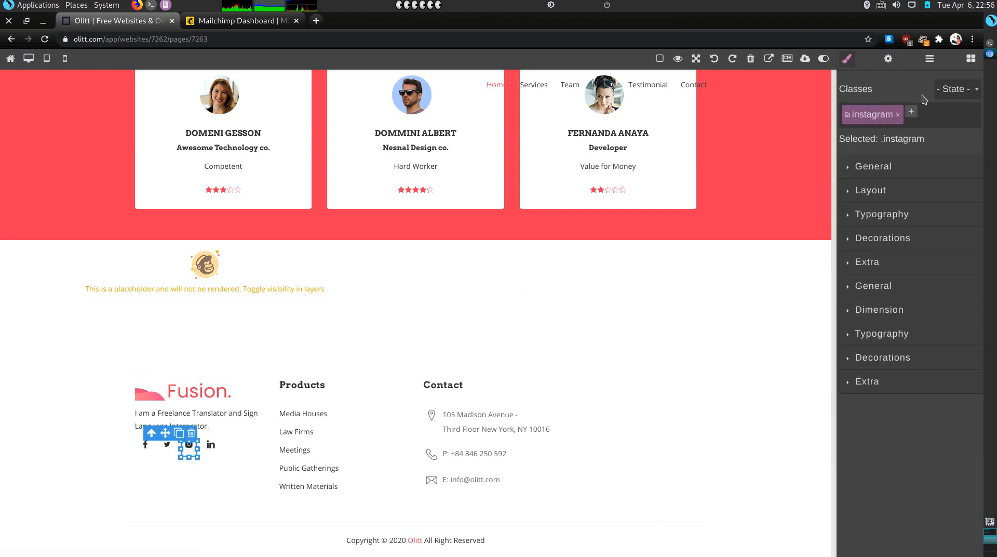
{"action": "left_click", "coordinate": [889, 60]}
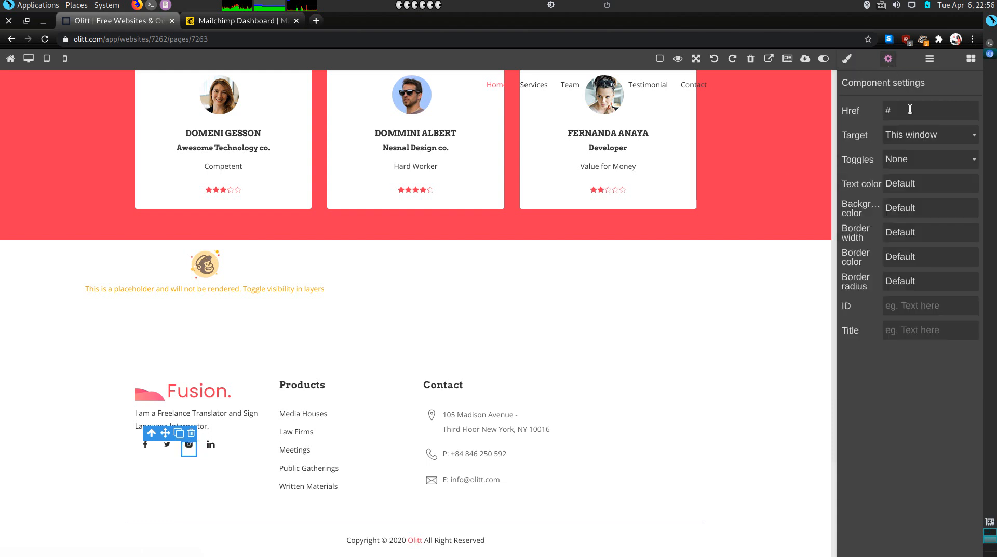
{"action": "key", "text": "BackSpace"}
{"action": "type", "text": "www.instagram.com"}
{"action": "left_click", "coordinate": [924, 136]}
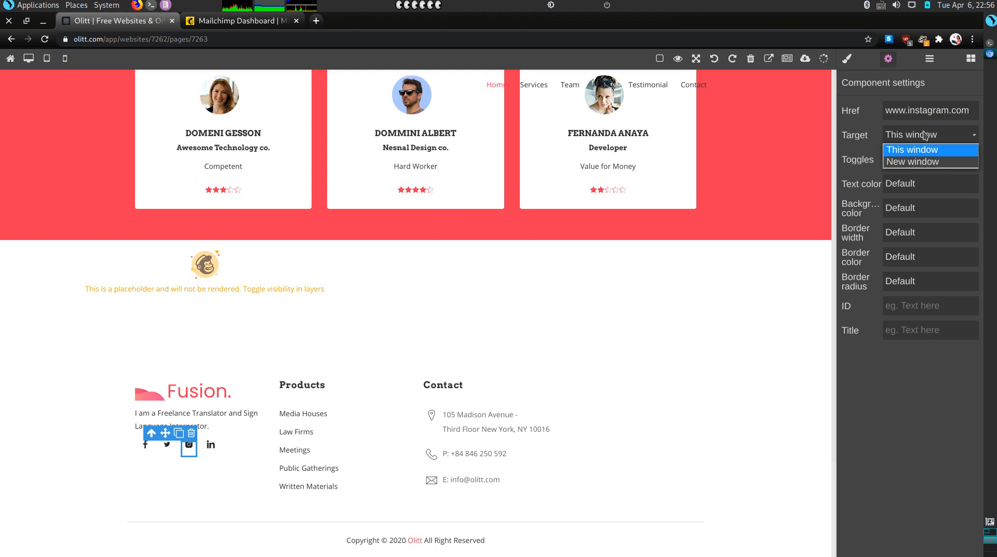
{"action": "left_click", "coordinate": [913, 162]}
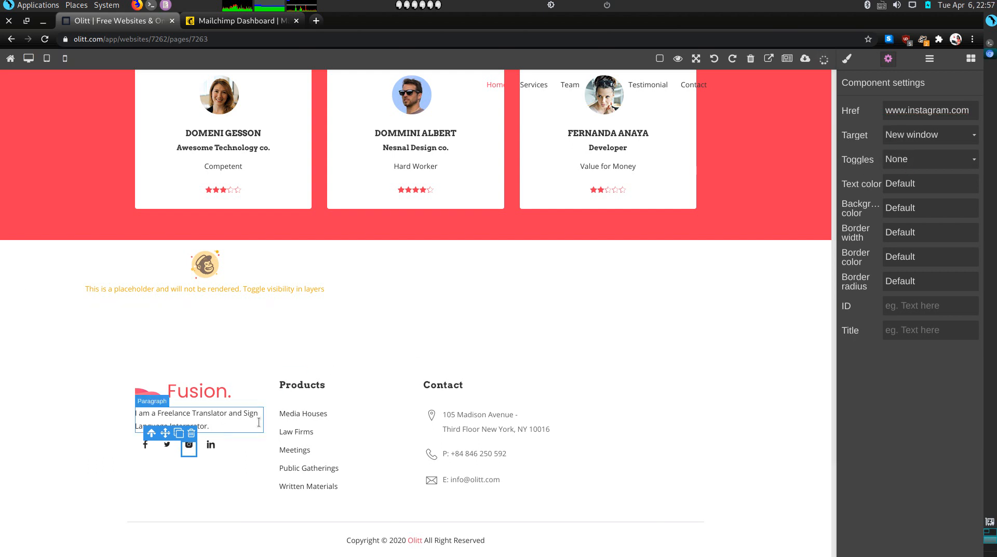
{"action": "left_click", "coordinate": [213, 448]}
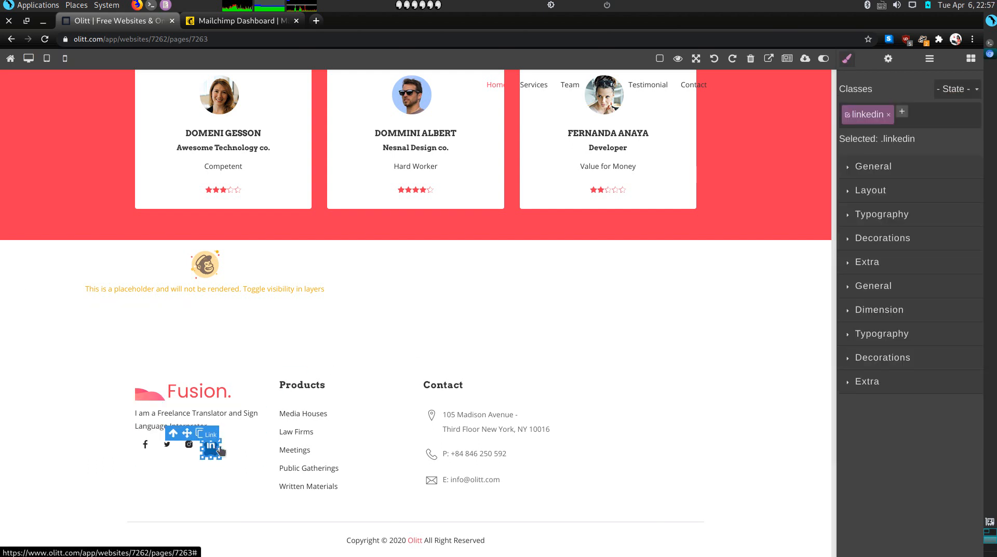
{"action": "left_click", "coordinate": [886, 61]}
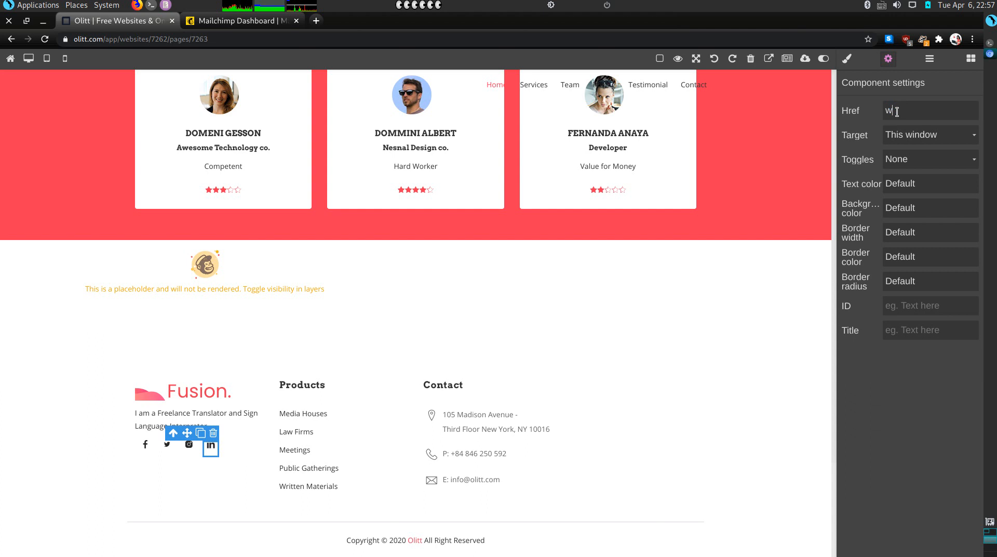
{"action": "left_click", "coordinate": [897, 112]}
{"action": "type", "text": "www.linkedin.com"}
{"action": "left_click", "coordinate": [906, 134]}
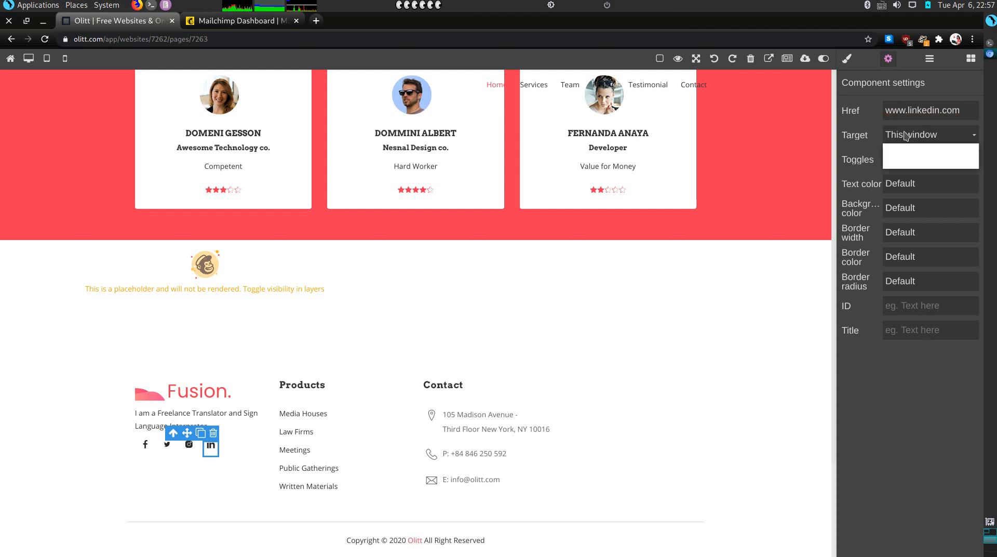
{"action": "left_click", "coordinate": [902, 164]}
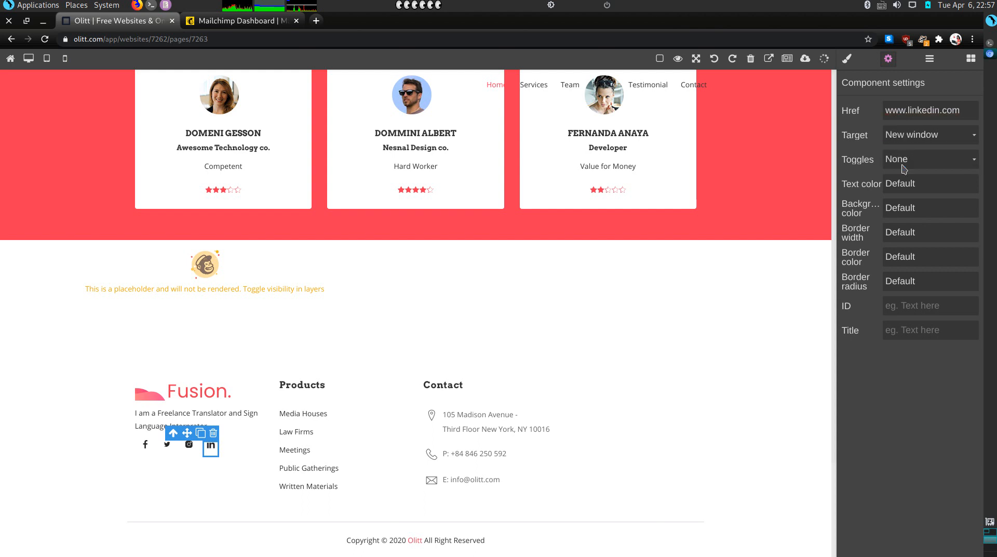
- Change the year in the footer's copyright line to 2021 and remove the word "Olitt" from it
{"action": "left_click", "coordinate": [405, 541]}
{"action": "triple_click", "coordinate": [405, 543]}
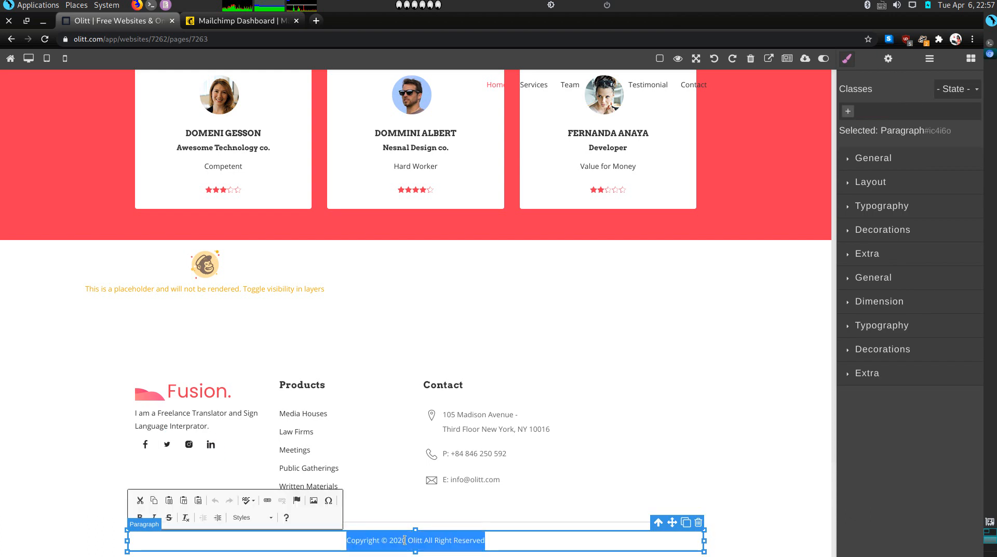
{"action": "left_click", "coordinate": [405, 540]}
{"action": "key", "text": "BackSpace"}
{"action": "type", "text": "1"}
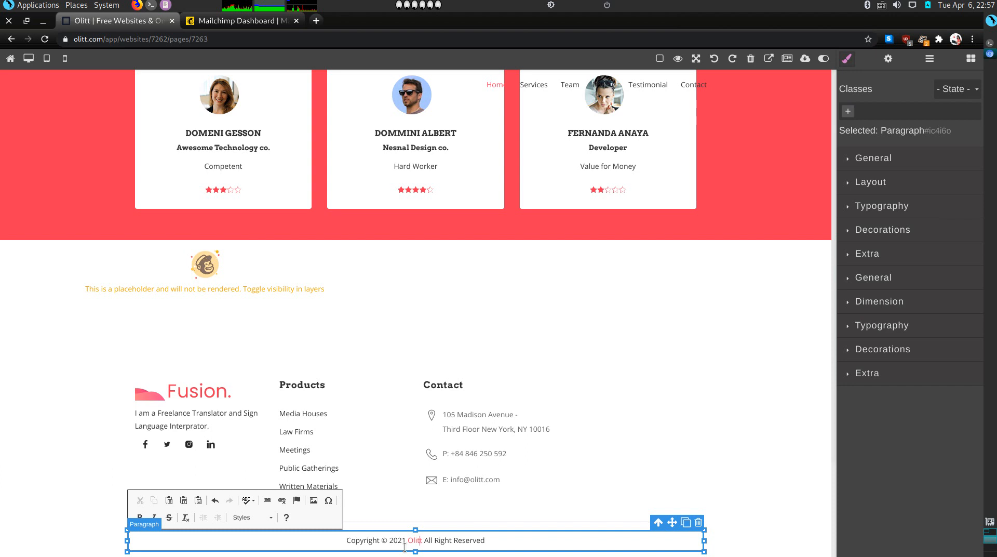
{"action": "key", "text": "Delete"}
{"action": "key", "text": "Delete"}
{"action": "key", "text": "Delete"}
{"action": "key", "text": "Delete"}
{"action": "key", "text": "Delete"}
{"action": "key", "text": "Delete"}
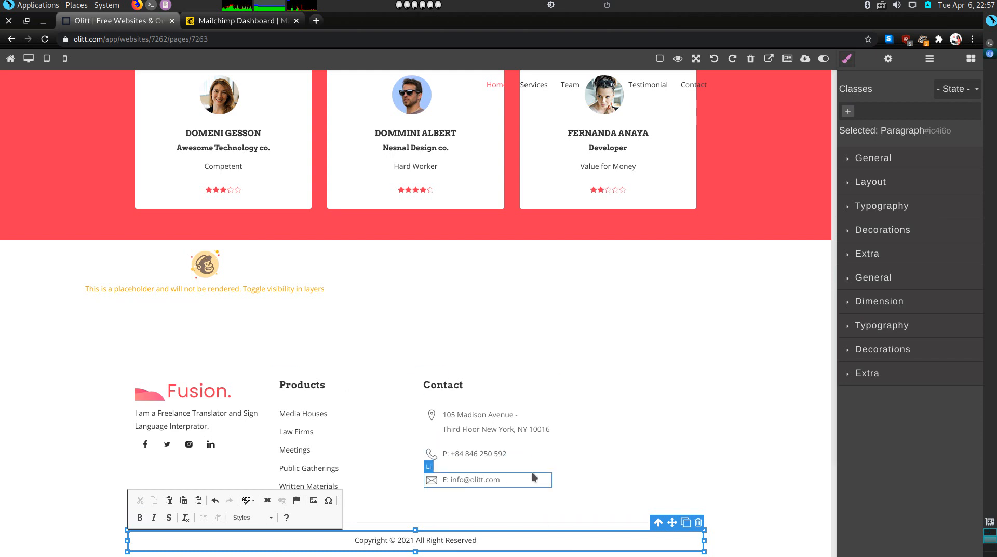
- Switch to Mailchimp and open the Contact Form from the audience's signup forms
{"action": "left_click", "coordinate": [292, 291]}
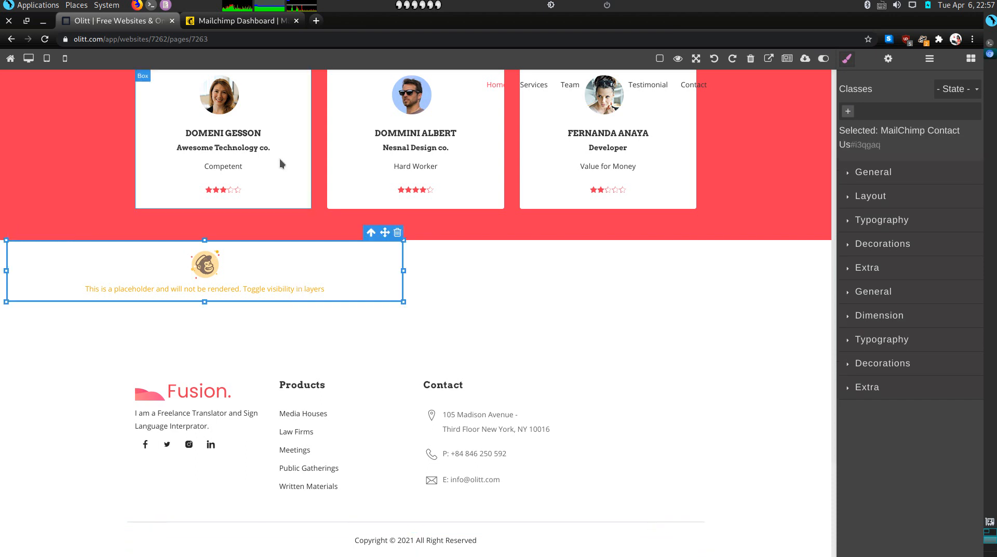
{"action": "left_click", "coordinate": [252, 21]}
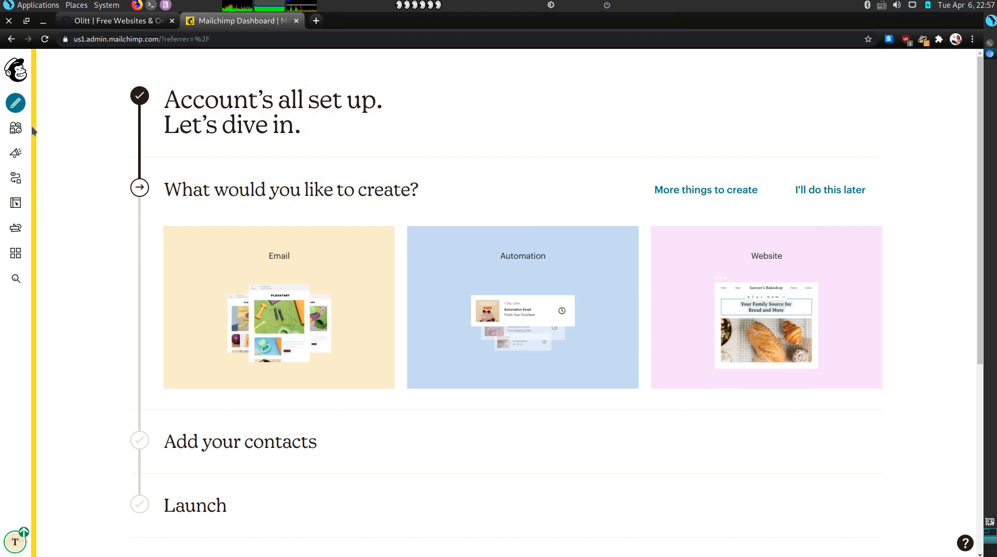
{"action": "left_click", "coordinate": [9, 134]}
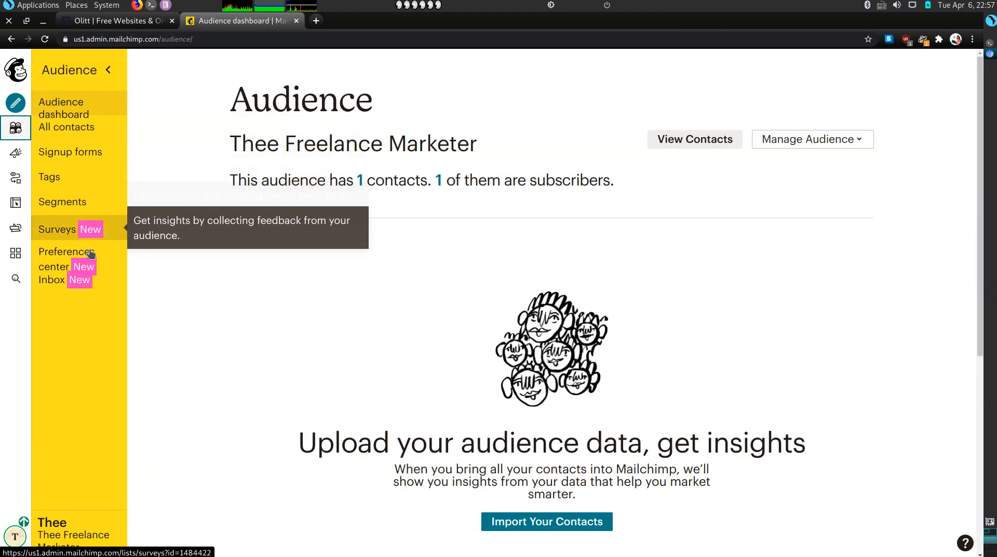
{"action": "left_click", "coordinate": [70, 158]}
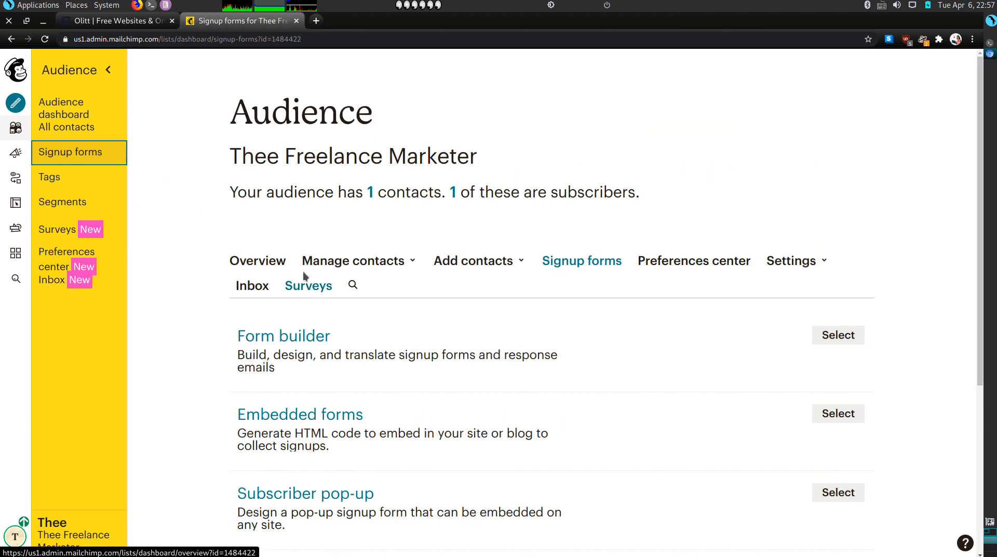
{"action": "scroll", "coordinate": [527, 374], "scroll_direction": "down", "scroll_amount": 4}
{"action": "scroll", "coordinate": [527, 375], "scroll_direction": "down", "scroll_amount": 1}
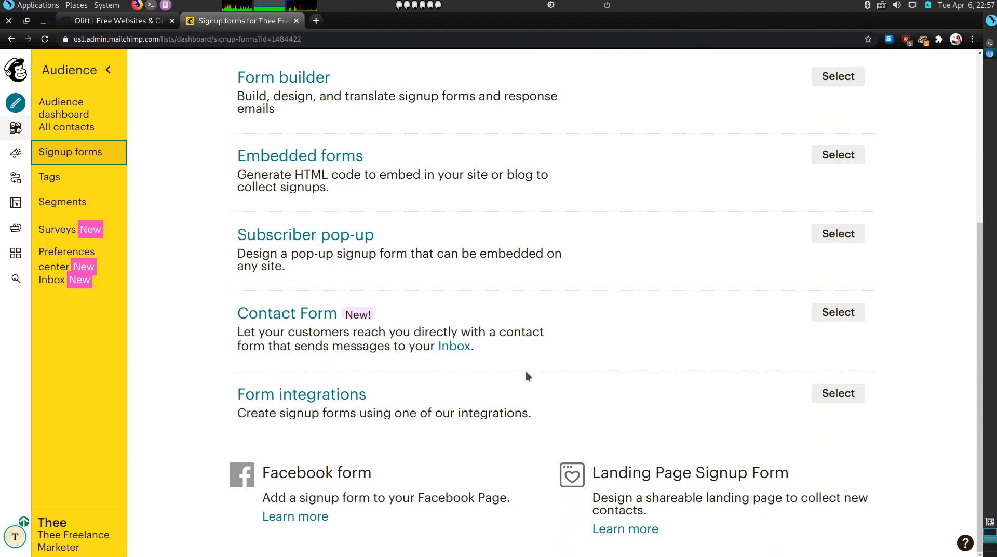
{"action": "left_click", "coordinate": [831, 312]}
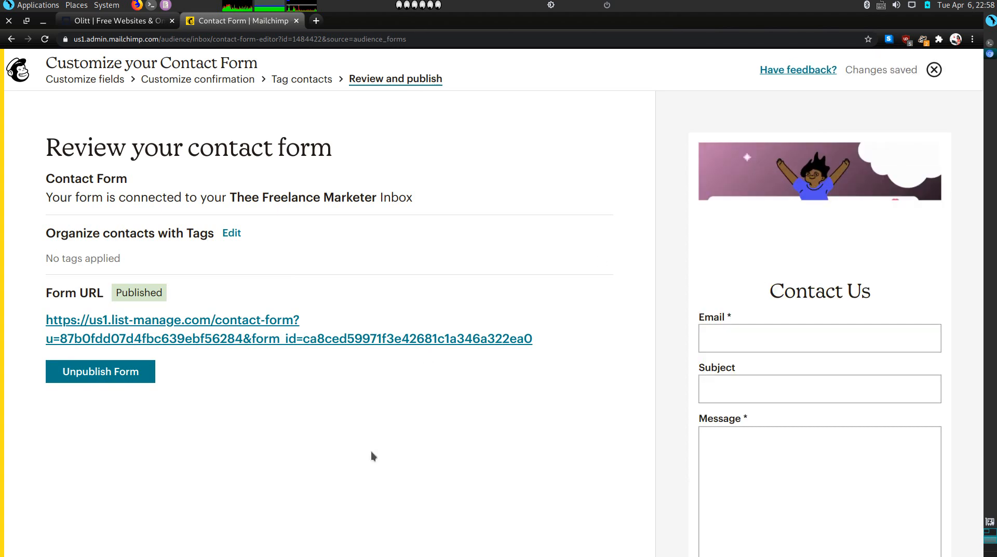
- Copy the published contact form's URL and set it as the form link of Olitt's MailChimp Contact Us block
{"action": "mouse_move", "coordinate": [836, 361]}
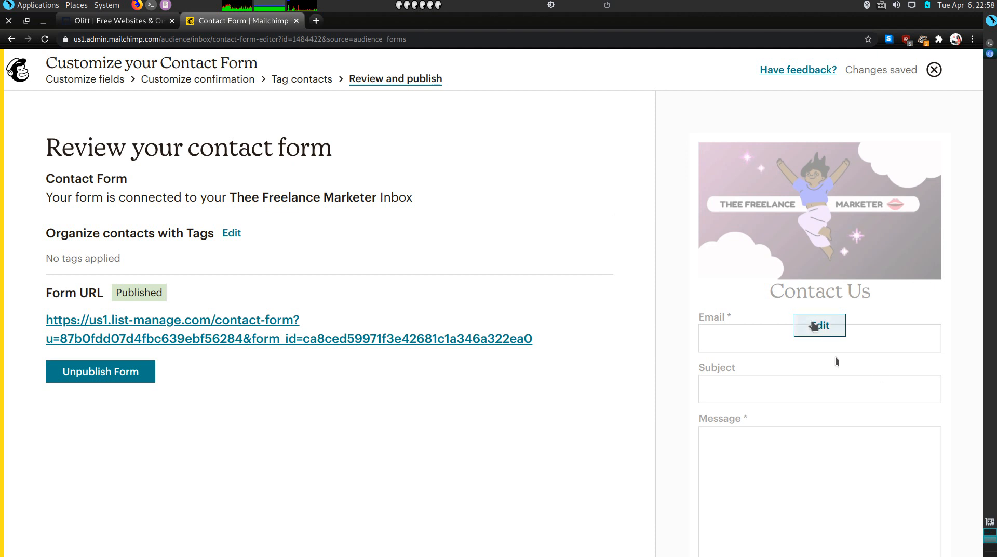
{"action": "triple_click", "coordinate": [552, 346]}
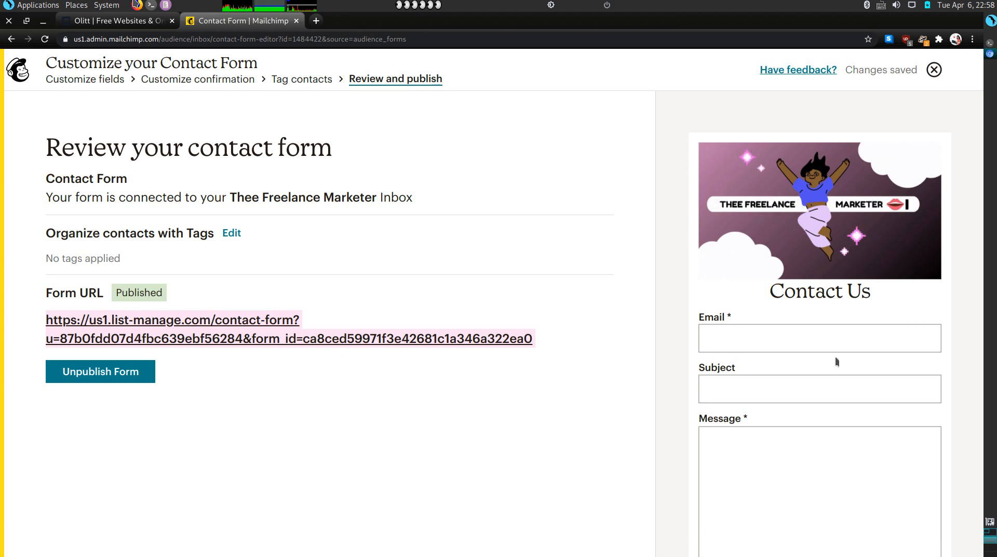
{"action": "left_click", "coordinate": [129, 21]}
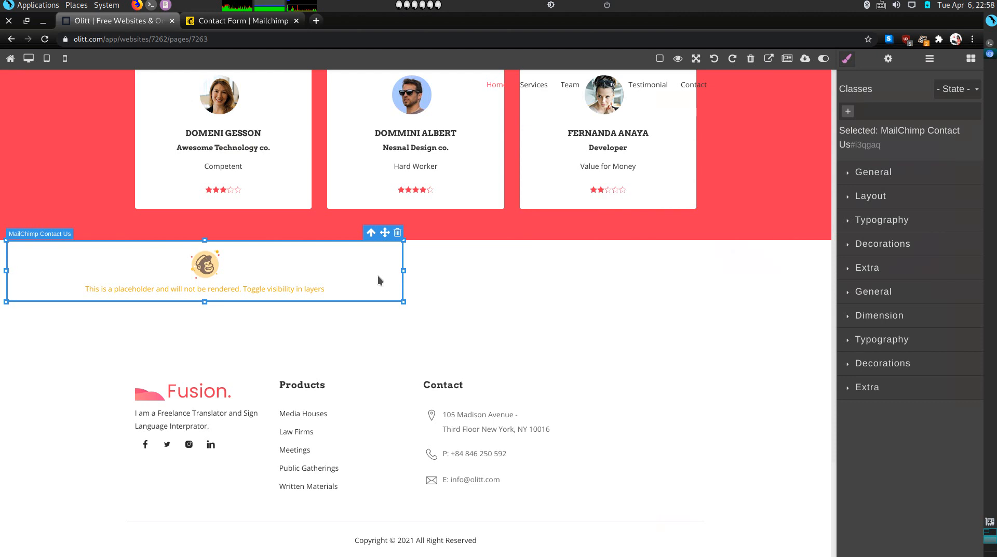
{"action": "left_click", "coordinate": [889, 60]}
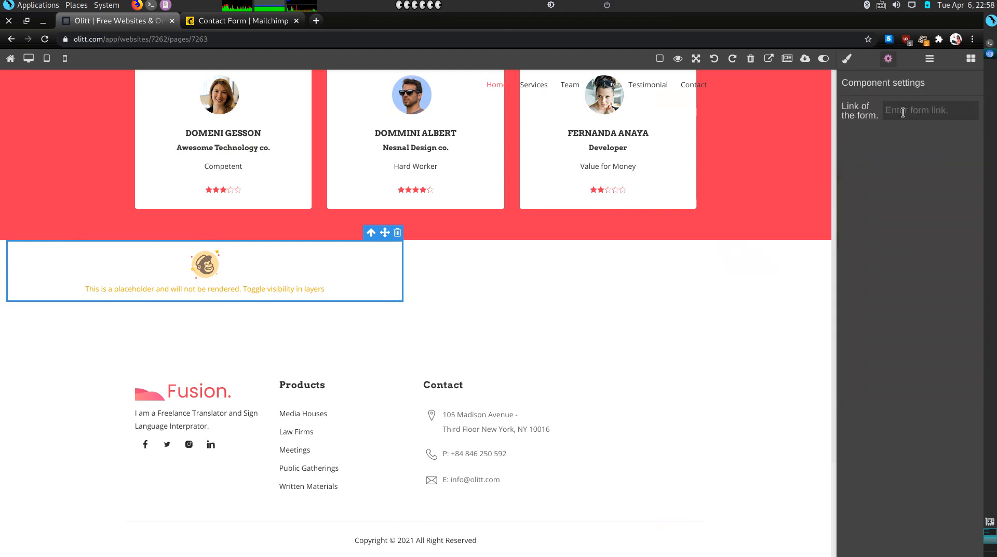
{"action": "key", "text": "ctrl+v"}
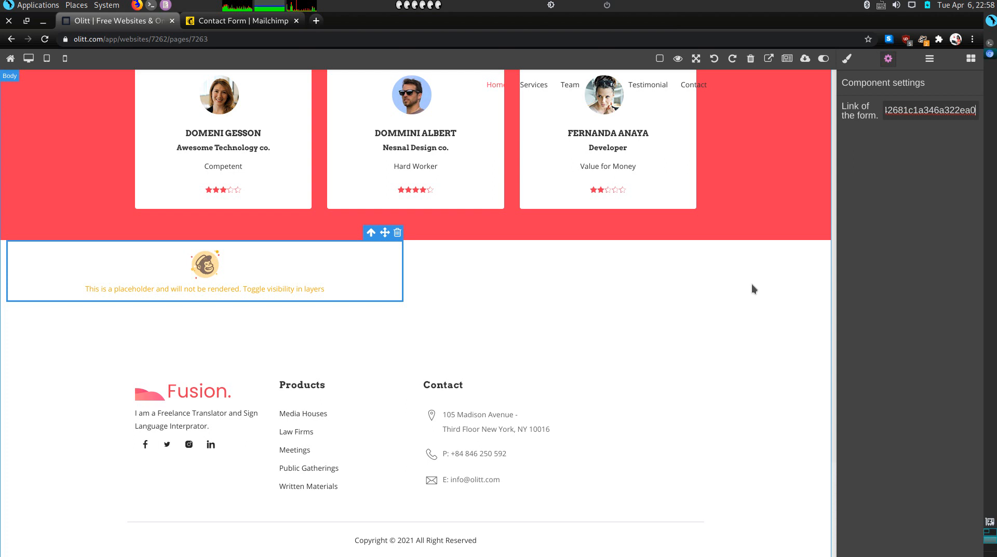
{"action": "left_click", "coordinate": [642, 195]}
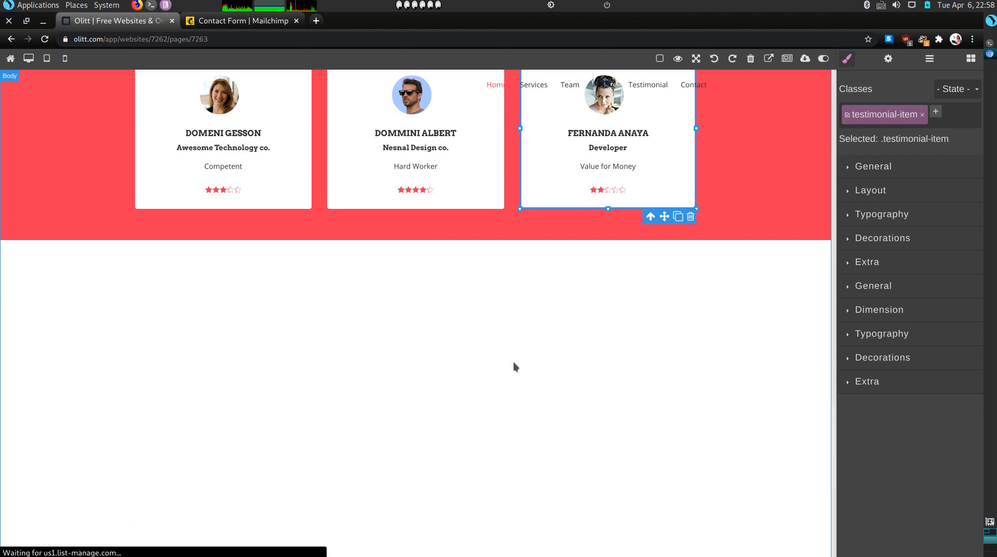
- Narrow the MailChimp Contact Us block so its right edge sits slightly beyond the embedded form
{"action": "scroll", "coordinate": [310, 332], "scroll_direction": "down", "scroll_amount": 3}
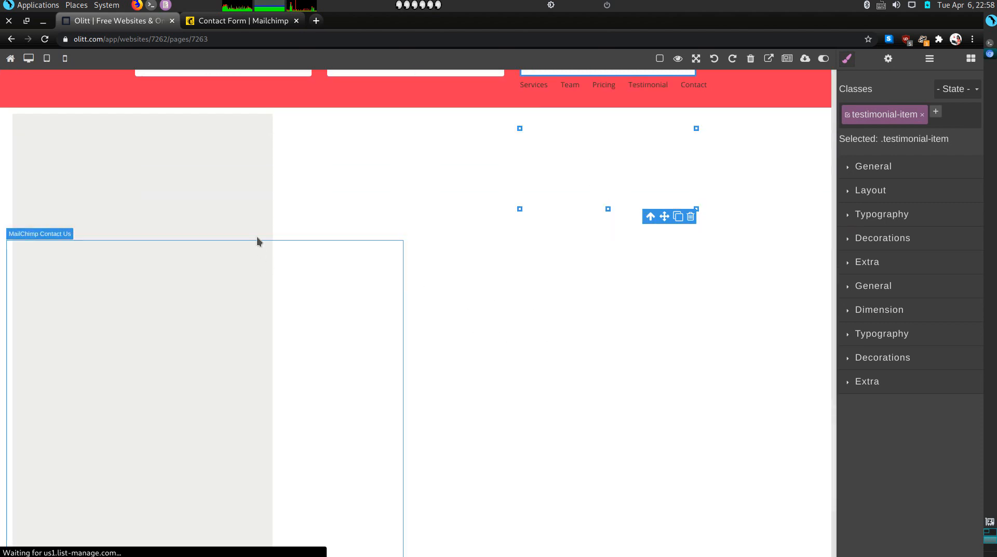
{"action": "left_click", "coordinate": [367, 198]}
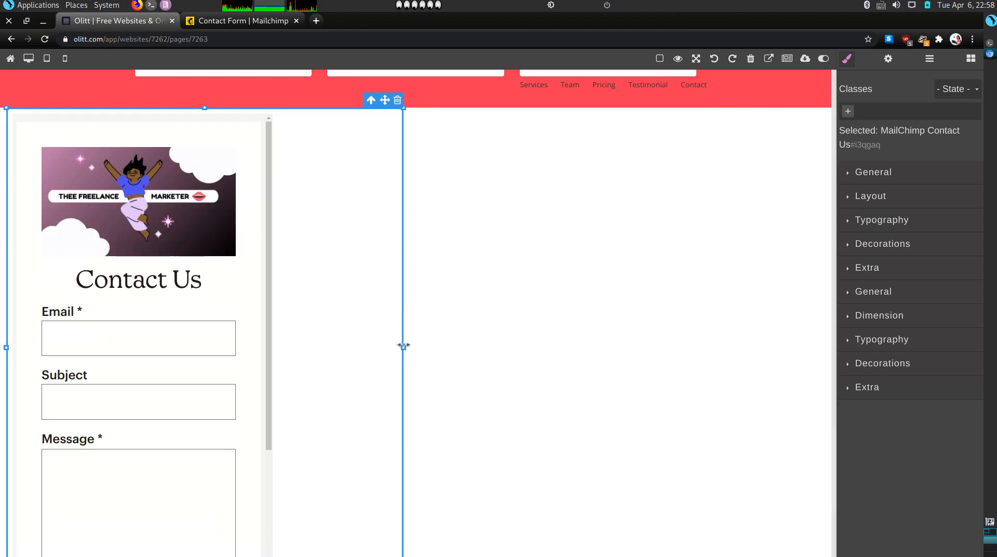
{"action": "scroll", "coordinate": [403, 345], "scroll_direction": "down", "scroll_amount": 2}
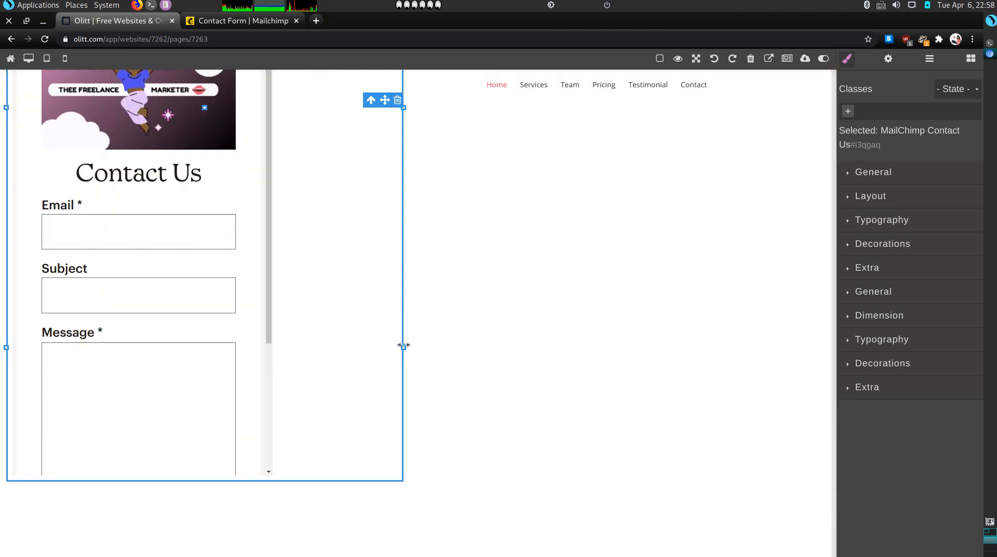
{"action": "scroll", "coordinate": [416, 290], "scroll_direction": "up", "scroll_amount": 2}
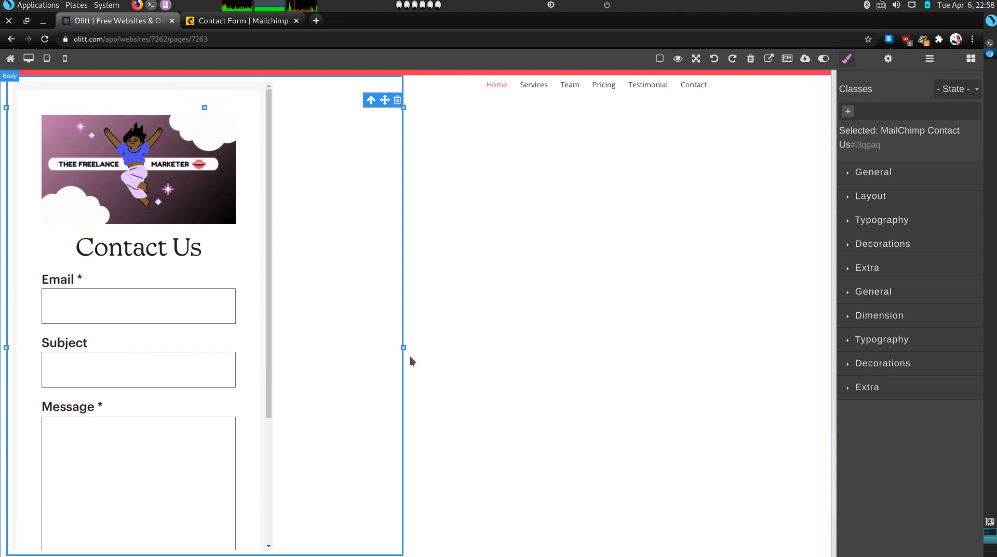
{"action": "left_click_drag", "start_coordinate": [403, 346], "coordinate": [318, 367]}
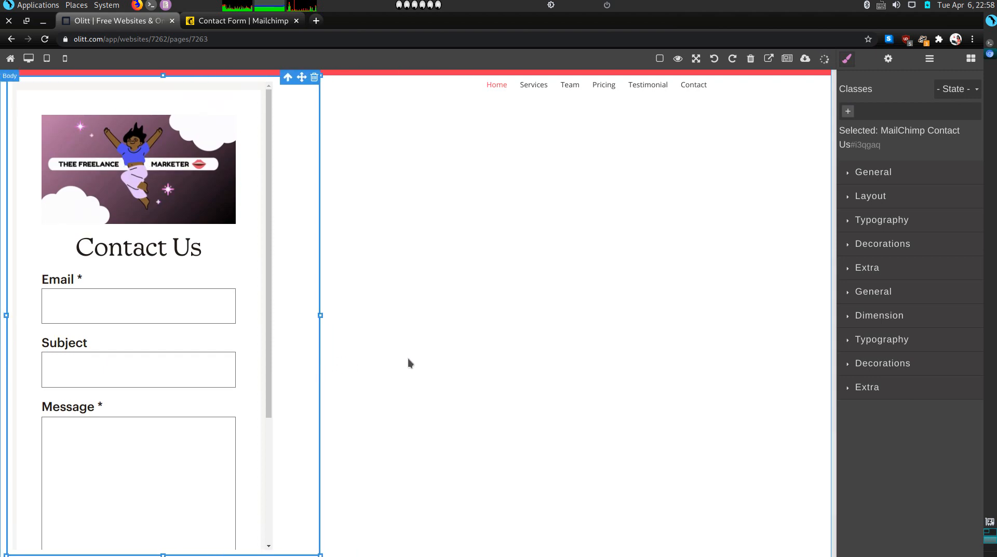
- Move the footer column with the Fusion logo, description and social icons up into the empty space beside the contact form
{"action": "scroll", "coordinate": [408, 361], "scroll_direction": "down", "scroll_amount": 5}
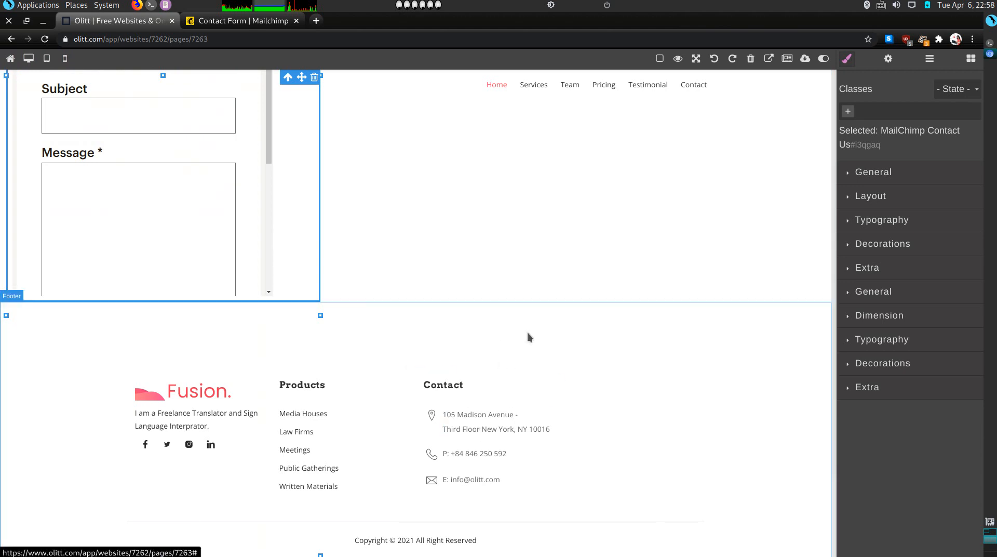
{"action": "left_click", "coordinate": [179, 489]}
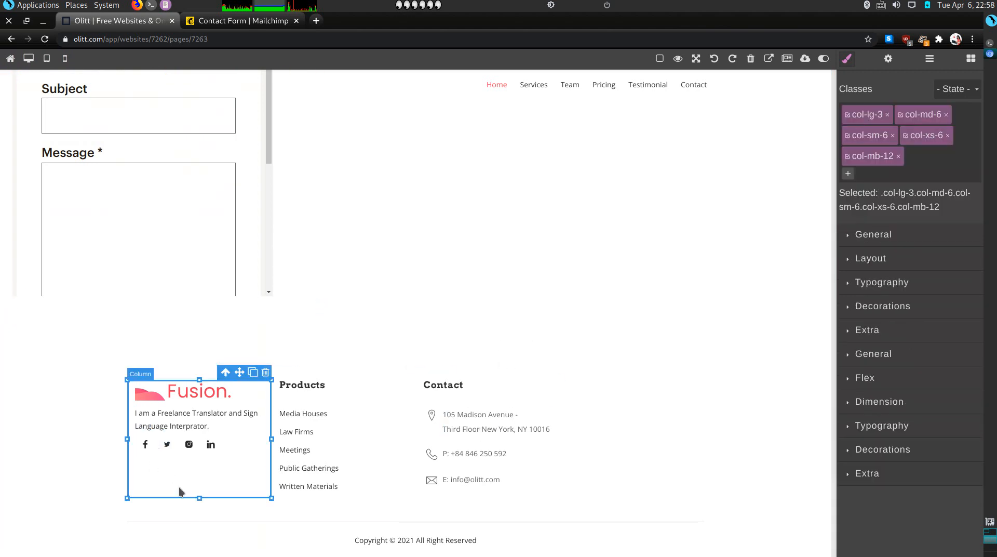
{"action": "left_click_drag", "start_coordinate": [179, 488], "coordinate": [349, 238]}
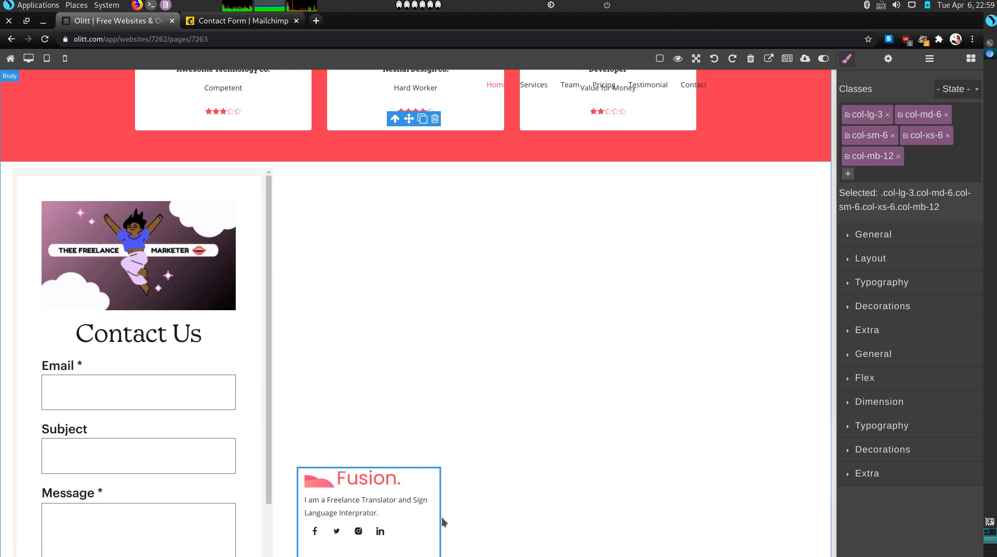
{"action": "left_click_drag", "start_coordinate": [442, 427], "coordinate": [443, 234]}
{"action": "scroll", "coordinate": [437, 437], "scroll_direction": "down", "scroll_amount": 5}
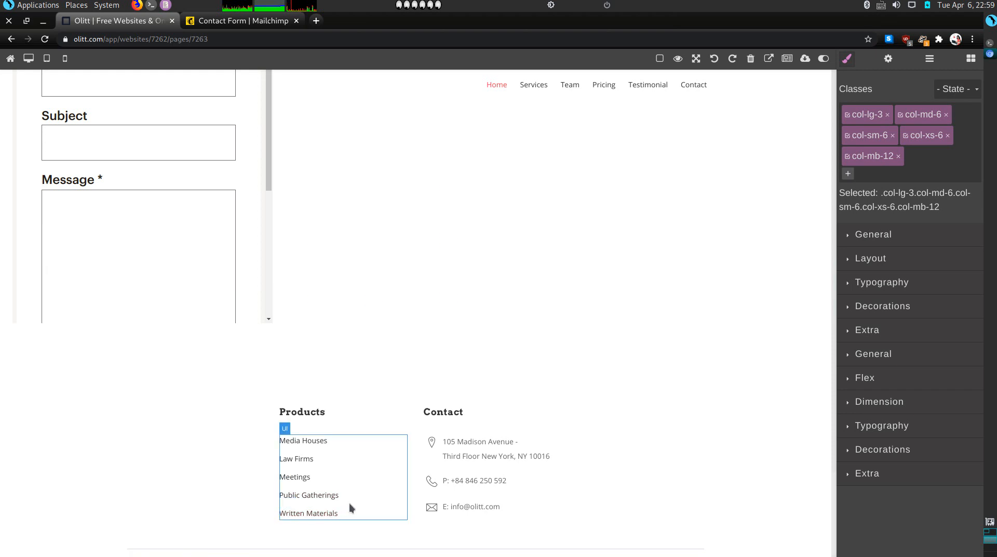
- Move the footer's Products column up into the empty space beside the Fusion column, to the right of the contact form
{"action": "left_click", "coordinate": [300, 435]}
{"action": "left_click_drag", "start_coordinate": [299, 435], "coordinate": [343, 154]}
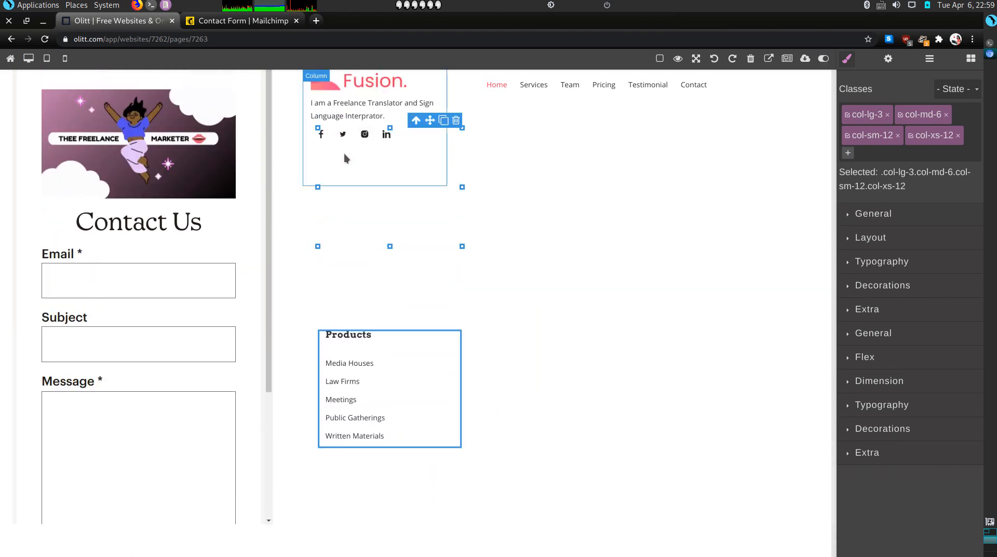
{"action": "left_click_drag", "start_coordinate": [438, 355], "coordinate": [598, 200]}
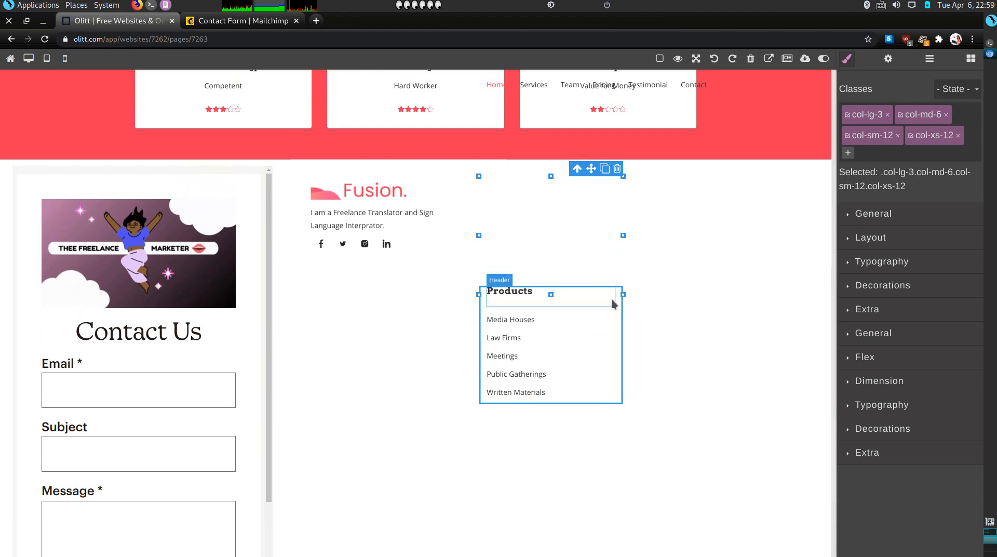
{"action": "mouse_move", "coordinate": [617, 299]}
{"action": "left_mouse_down"}
{"action": "mouse_move", "coordinate": [597, 186]}
{"action": "mouse_move", "coordinate": [589, 198]}
{"action": "left_mouse_up"}
- Move the footer row with the Contact address, phone and email up into the space beside the contact form
{"action": "scroll", "coordinate": [657, 404], "scroll_direction": "down", "scroll_amount": 5}
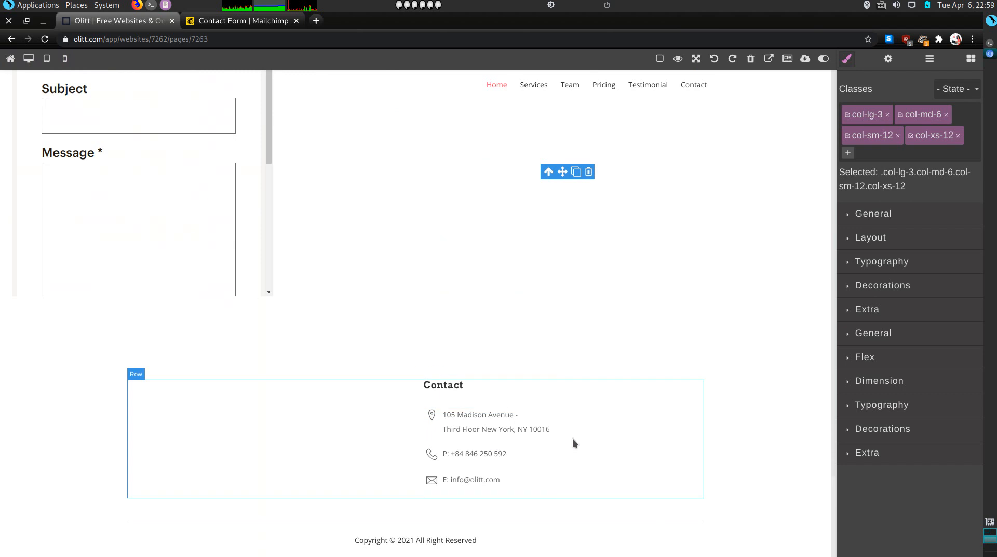
{"action": "left_click_drag", "start_coordinate": [574, 443], "coordinate": [696, 181]}
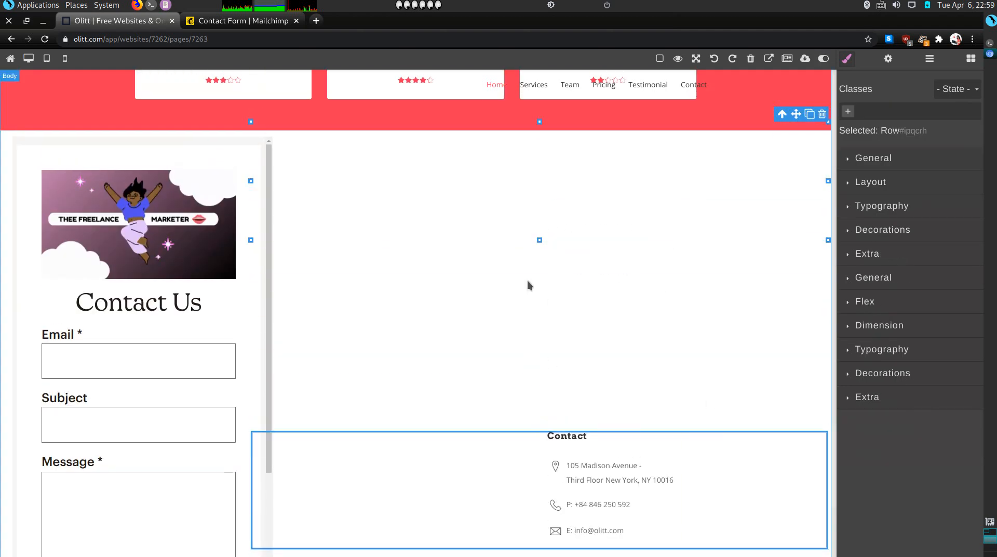
{"action": "left_click_drag", "start_coordinate": [726, 483], "coordinate": [750, 191]}
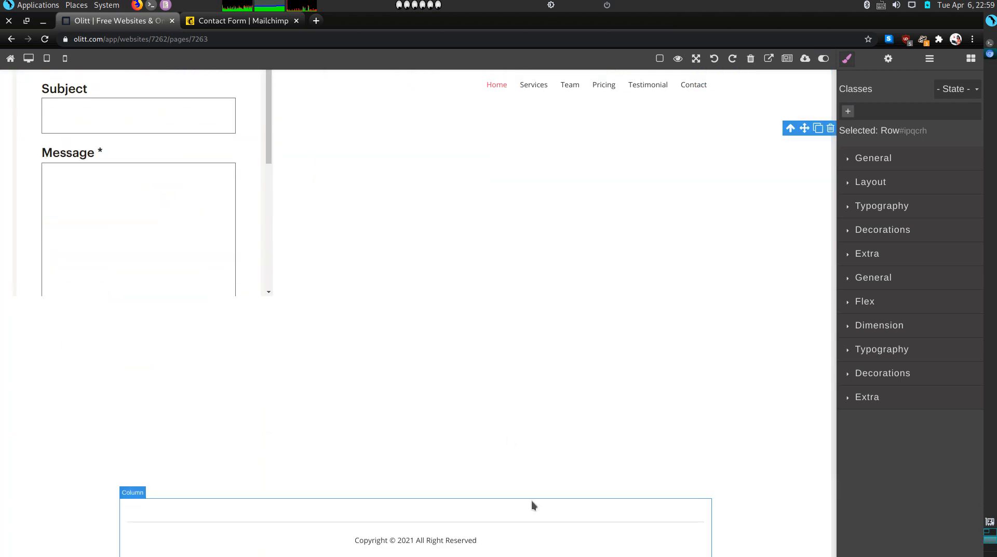
{"action": "left_click", "coordinate": [519, 450]}
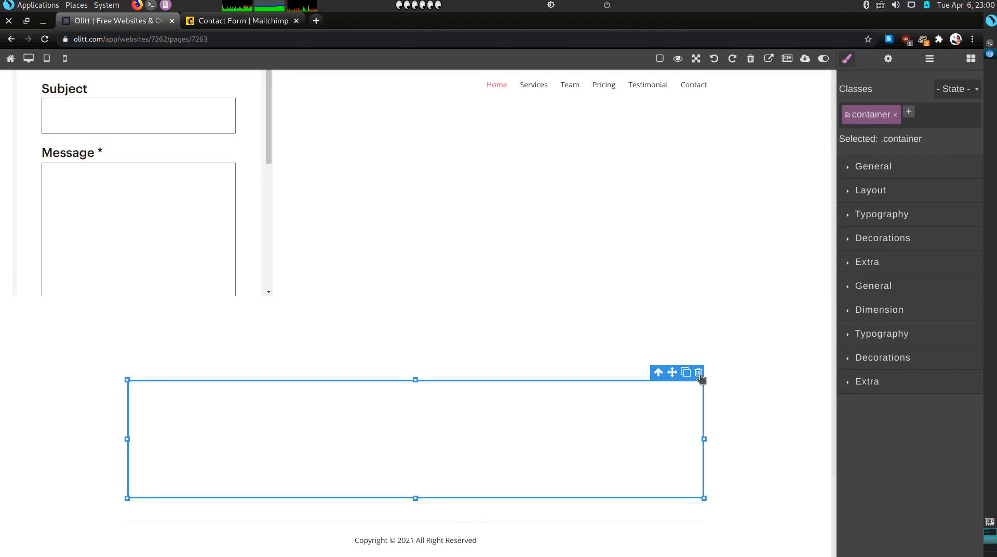
{"action": "left_click", "coordinate": [756, 362]}
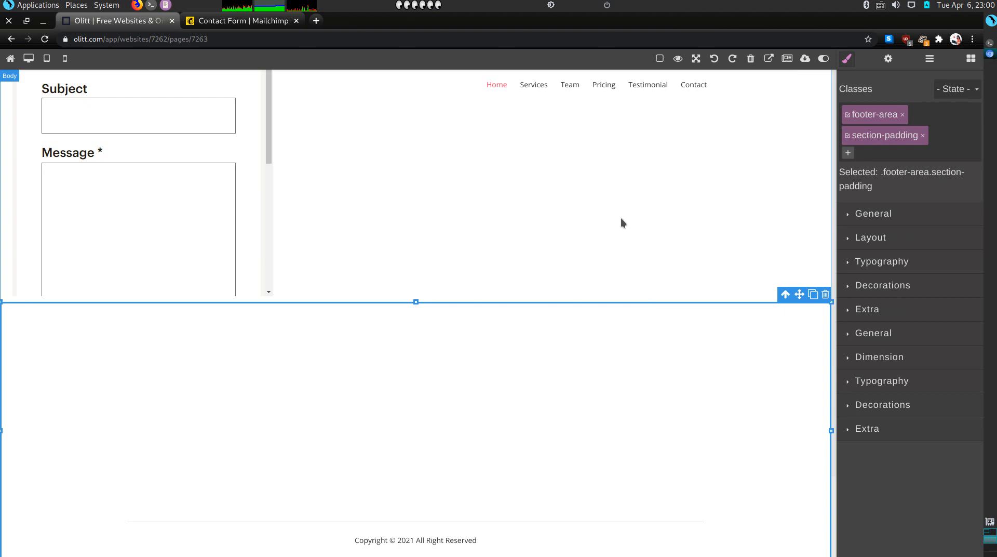
- Lower the Contact details row so it sits further below the testimonials section, still beside the contact form
{"action": "scroll", "coordinate": [621, 217], "scroll_direction": "up", "scroll_amount": 8}
{"action": "left_click", "coordinate": [429, 351]}
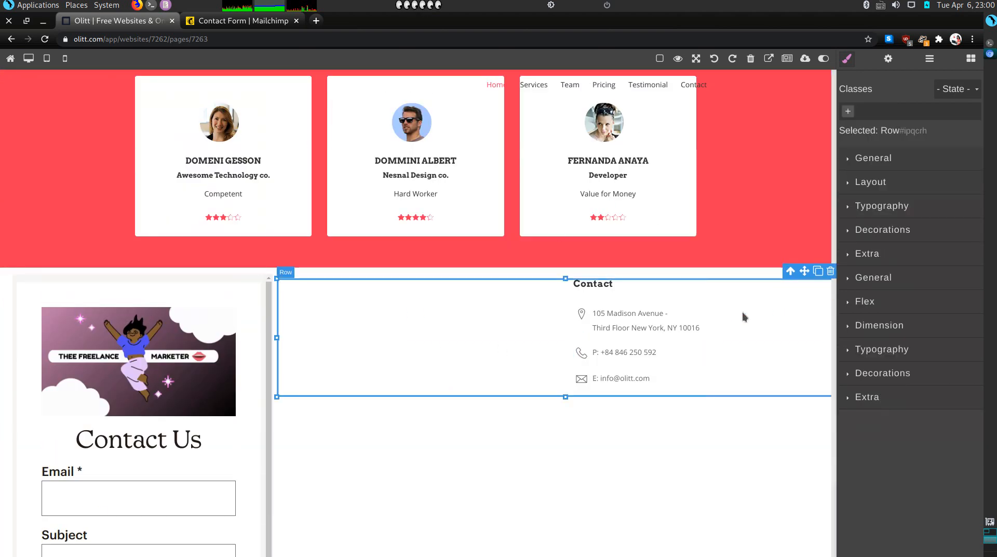
{"action": "left_click_drag", "start_coordinate": [743, 313], "coordinate": [740, 437]}
{"action": "scroll", "coordinate": [759, 270], "scroll_direction": "down", "scroll_amount": 5}
{"action": "scroll", "coordinate": [759, 271], "scroll_direction": "down", "scroll_amount": 3}
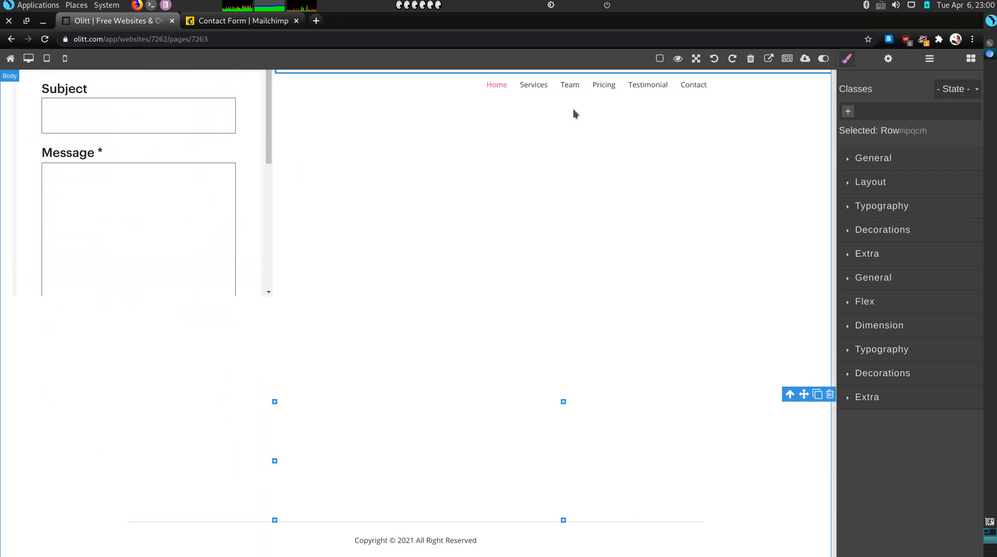
- Open the published site and examine where the relocated footer columns appear, from the hero section through pricing to the page end
{"action": "left_click", "coordinate": [768, 60]}
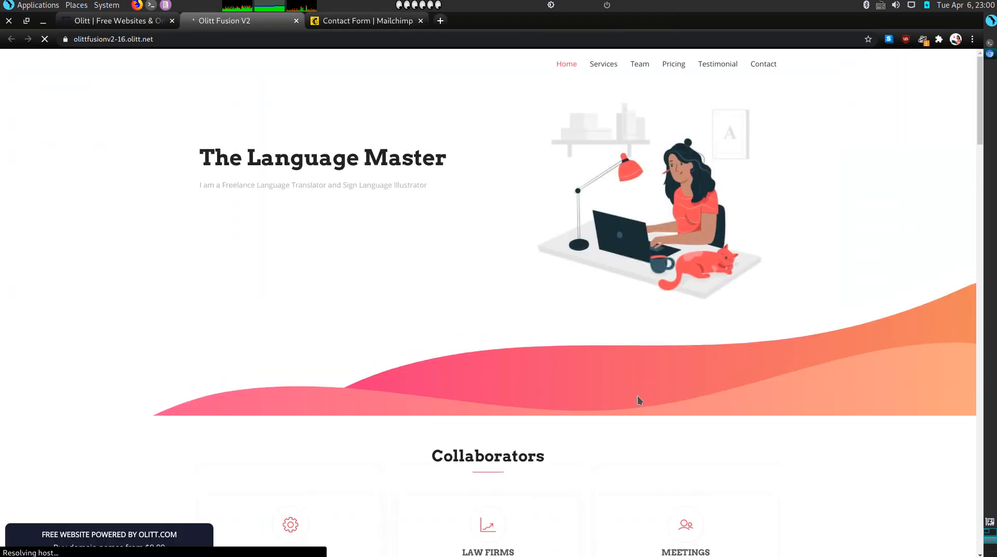
{"action": "scroll", "coordinate": [600, 383], "scroll_direction": "down", "scroll_amount": 1}
{"action": "scroll", "coordinate": [600, 380], "scroll_direction": "down", "scroll_amount": 6}
{"action": "scroll", "coordinate": [602, 384], "scroll_direction": "down", "scroll_amount": 10}
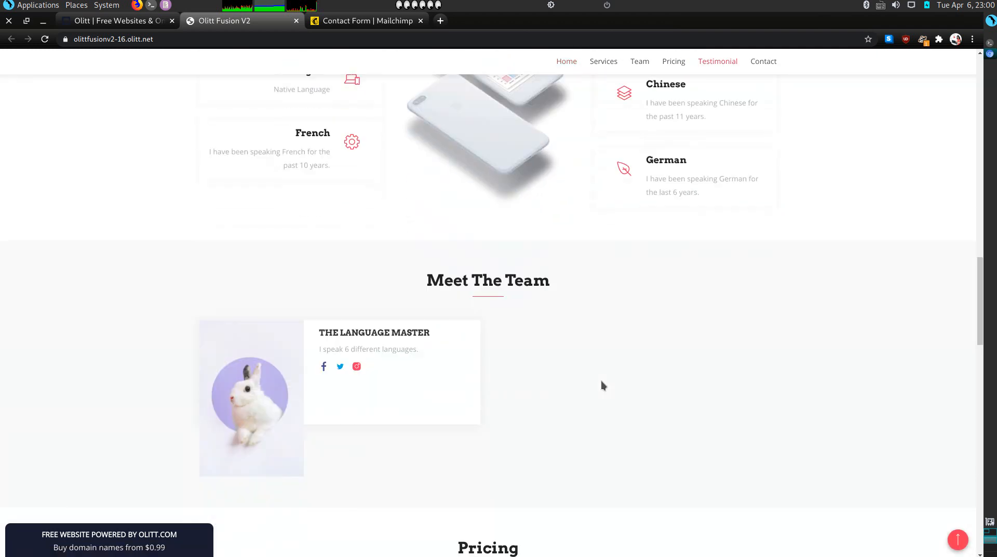
{"action": "scroll", "coordinate": [601, 381], "scroll_direction": "down", "scroll_amount": 5}
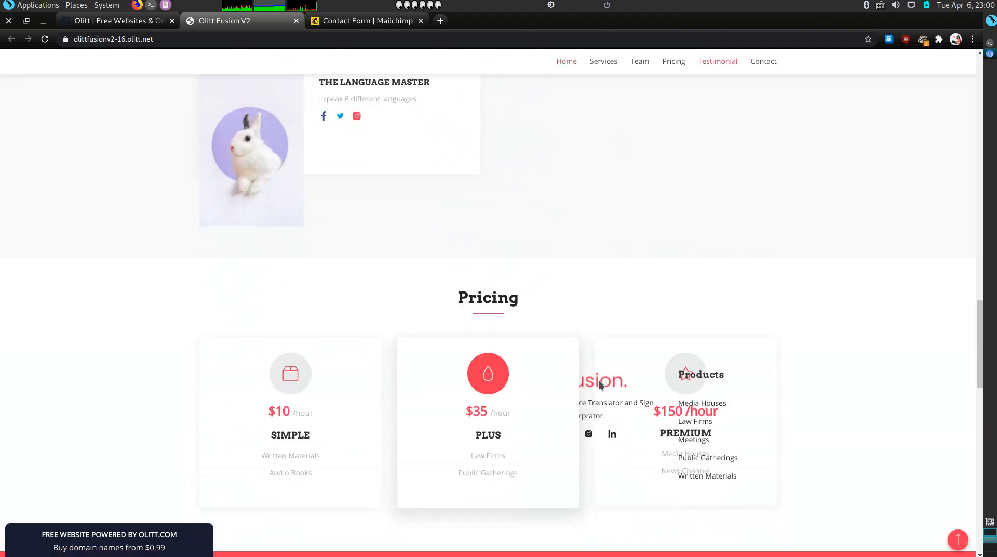
{"action": "scroll", "coordinate": [600, 380], "scroll_direction": "down", "scroll_amount": 8}
{"action": "scroll", "coordinate": [600, 381], "scroll_direction": "down", "scroll_amount": 6}
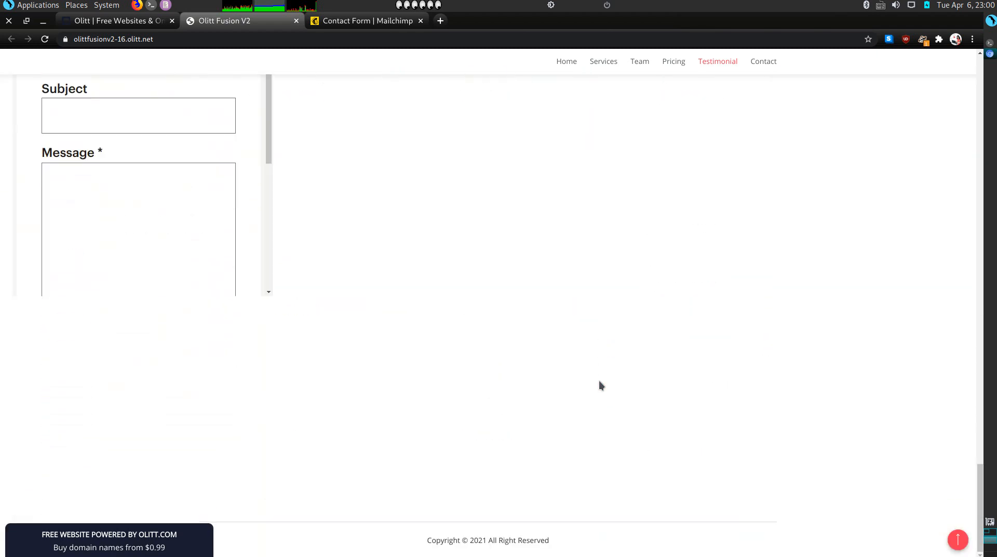
{"action": "scroll", "coordinate": [603, 397], "scroll_direction": "up", "scroll_amount": 8}
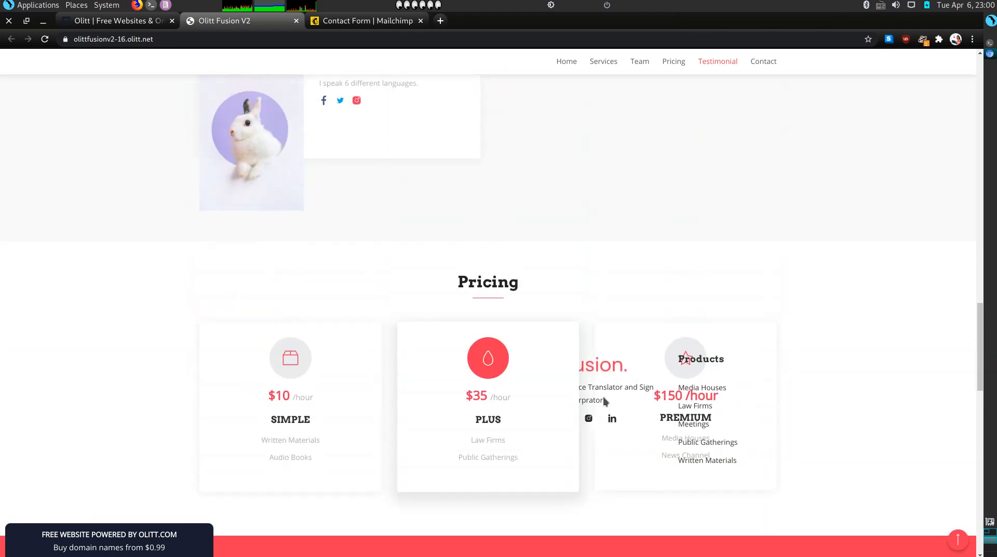
{"action": "scroll", "coordinate": [603, 397], "scroll_direction": "up", "scroll_amount": 2}
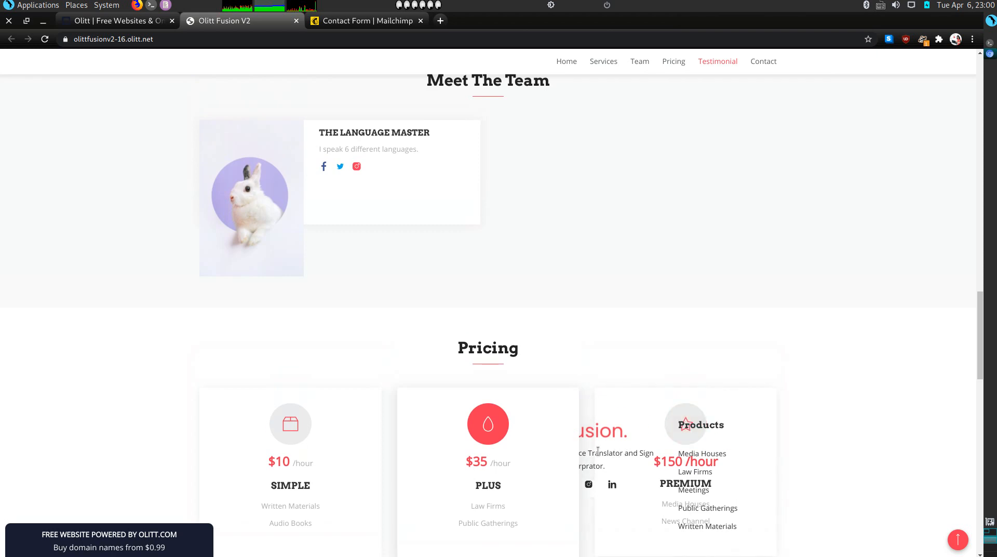
- Return to the Olitt editor and move the Products column down out of the Pricing section towards the contact area
{"action": "left_click", "coordinate": [129, 17]}
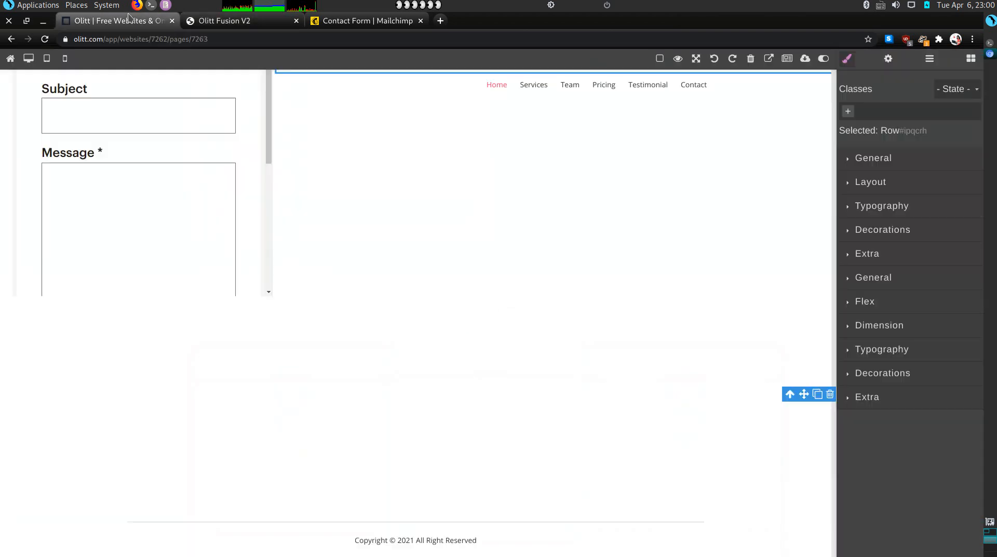
{"action": "scroll", "coordinate": [359, 203], "scroll_direction": "up", "scroll_amount": 9}
{"action": "scroll", "coordinate": [359, 201], "scroll_direction": "up", "scroll_amount": 5}
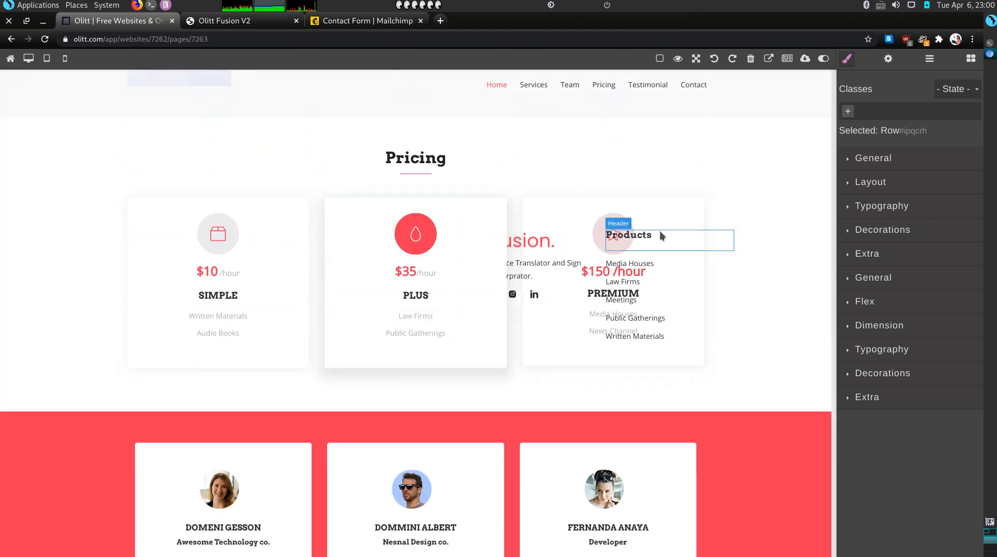
{"action": "left_click_drag", "start_coordinate": [684, 254], "coordinate": [683, 504]}
{"action": "scroll", "coordinate": [683, 504], "scroll_direction": "down", "scroll_amount": 3}
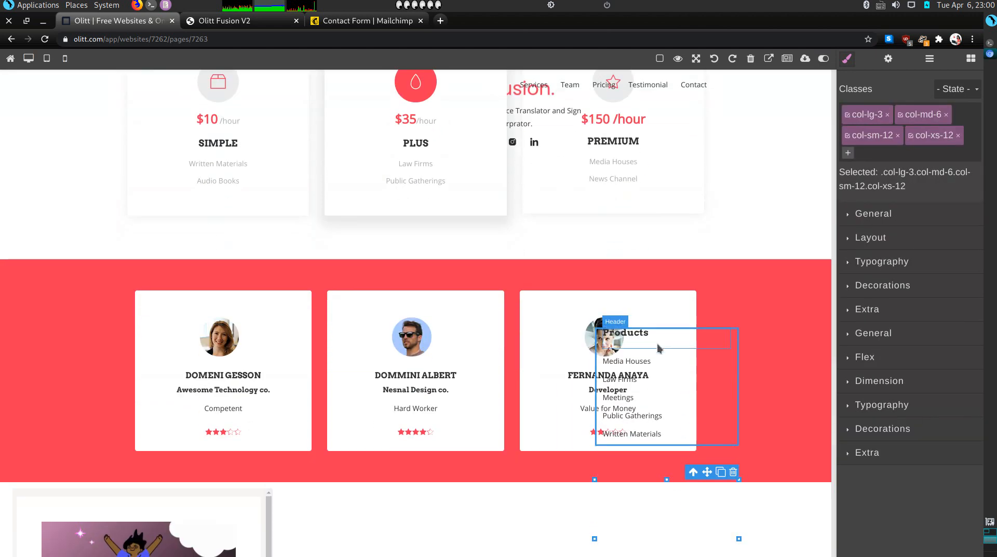
- Move the Products link list off the testimonials into the empty space beside the contact form
{"action": "mouse_move", "coordinate": [681, 356]}
{"action": "left_mouse_down"}
{"action": "mouse_move", "coordinate": [596, 414]}
{"action": "mouse_move", "coordinate": [570, 487]}
{"action": "mouse_move", "coordinate": [672, 347]}
{"action": "mouse_move", "coordinate": [681, 350]}
{"action": "left_mouse_up"}
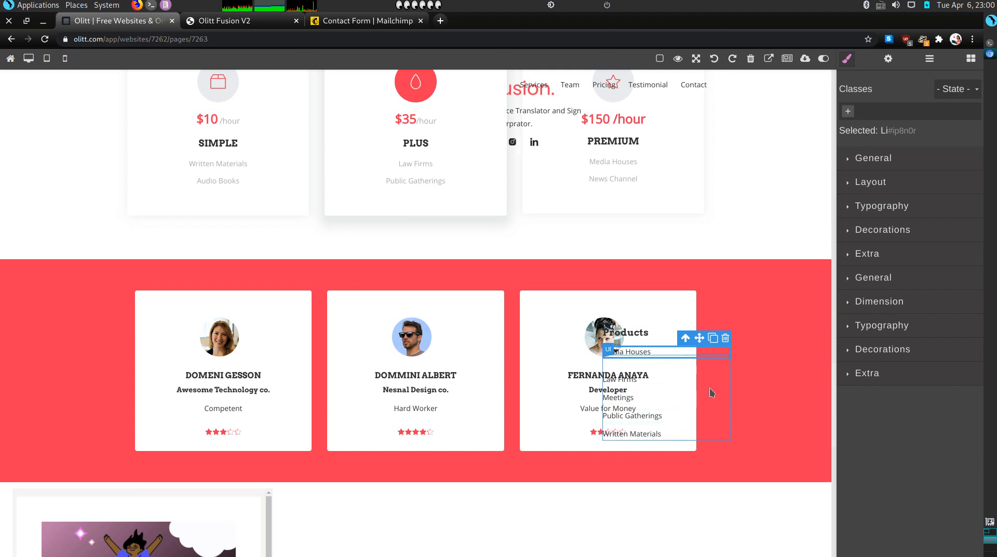
{"action": "left_click_drag", "start_coordinate": [712, 393], "coordinate": [415, 542]}
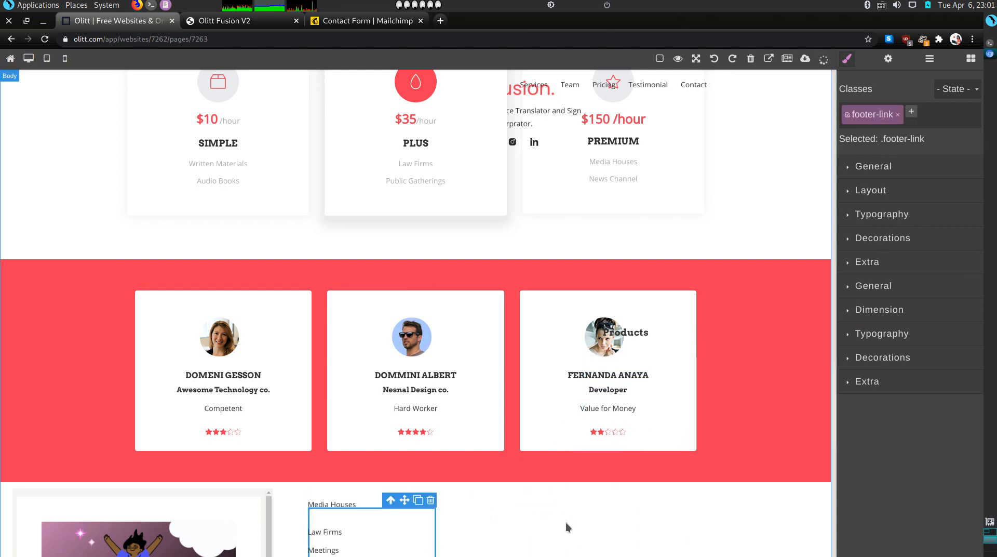
{"action": "scroll", "coordinate": [566, 522], "scroll_direction": "down", "scroll_amount": 2}
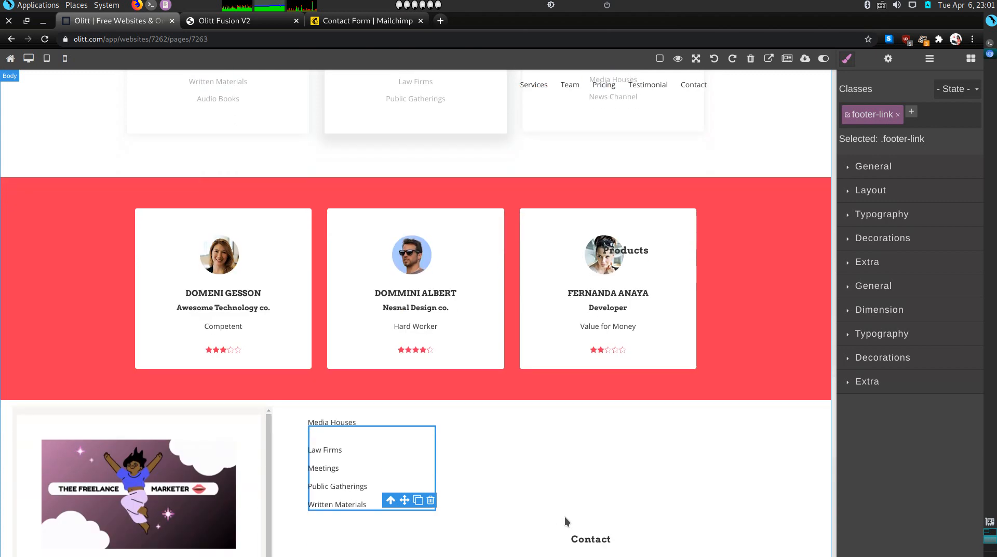
- Delete the Media Houses link from the link list beside the contact form
{"action": "left_click", "coordinate": [332, 426]}
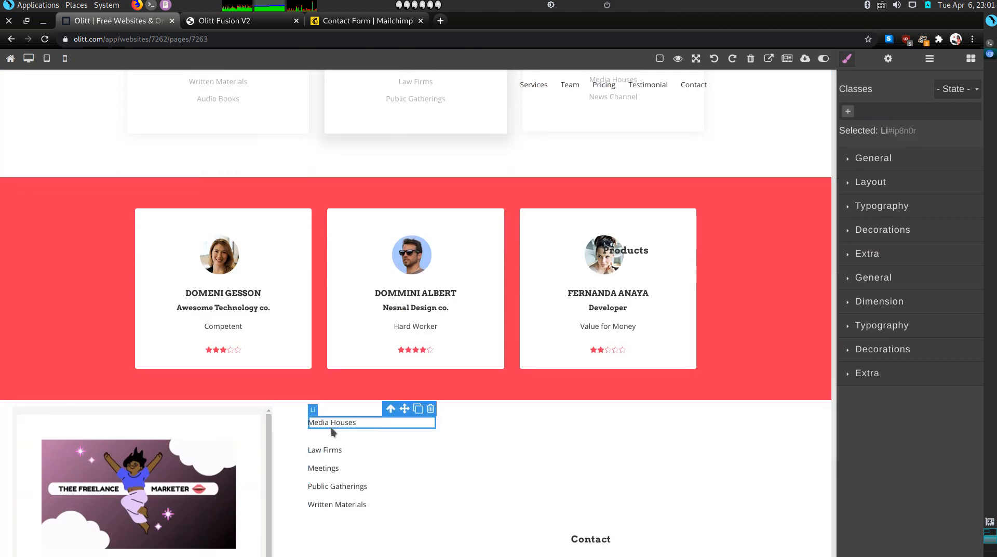
{"action": "double_click", "coordinate": [331, 427]}
{"action": "mouse_move", "coordinate": [332, 435]}
{"action": "left_mouse_down"}
{"action": "mouse_move", "coordinate": [333, 447]}
{"action": "mouse_move", "coordinate": [345, 432]}
{"action": "left_mouse_up"}
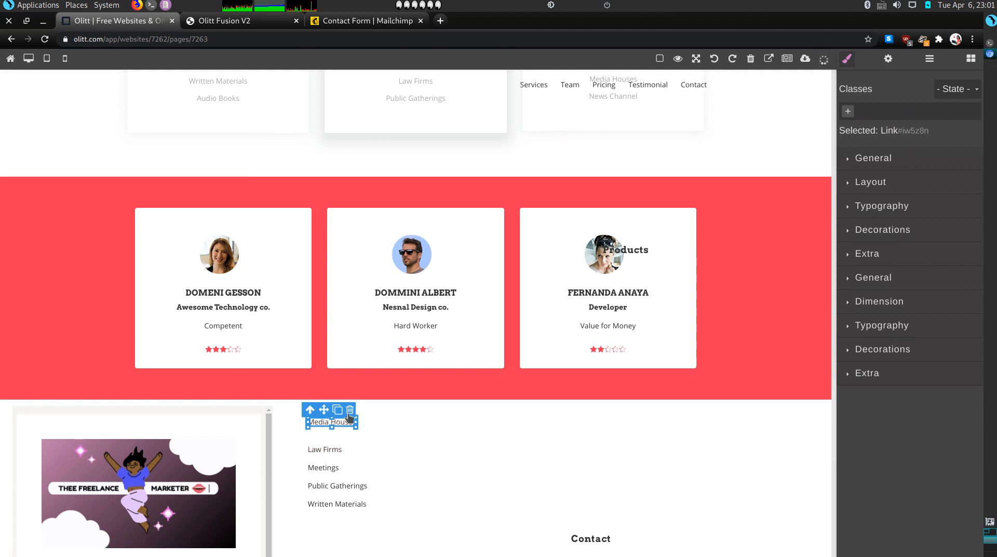
{"action": "left_click", "coordinate": [349, 411]}
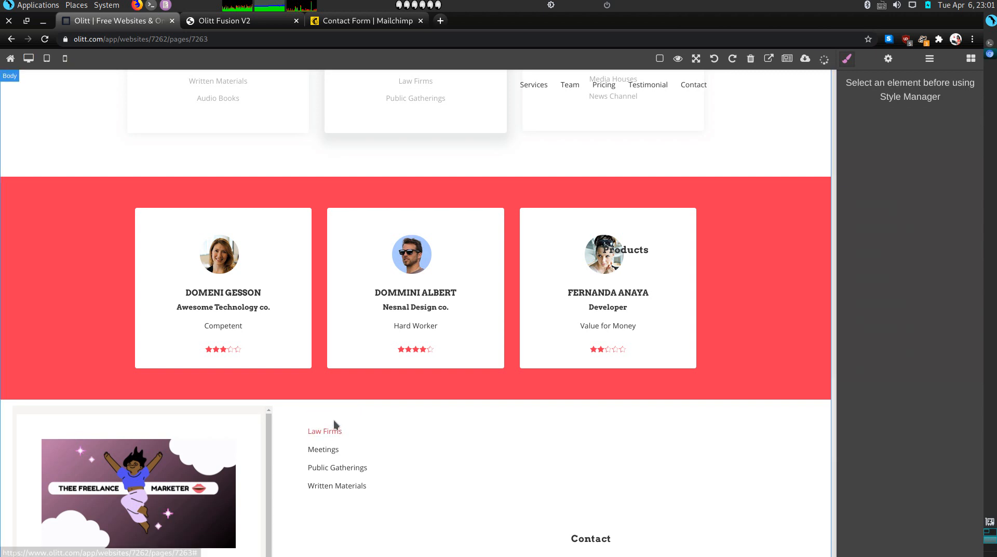
- Move the Fusion logo, description and social icons box out of the Pricing section to beside the link list near the contact form
{"action": "scroll", "coordinate": [454, 434], "scroll_direction": "up", "scroll_amount": 3}
{"action": "scroll", "coordinate": [453, 434], "scroll_direction": "up", "scroll_amount": 3}
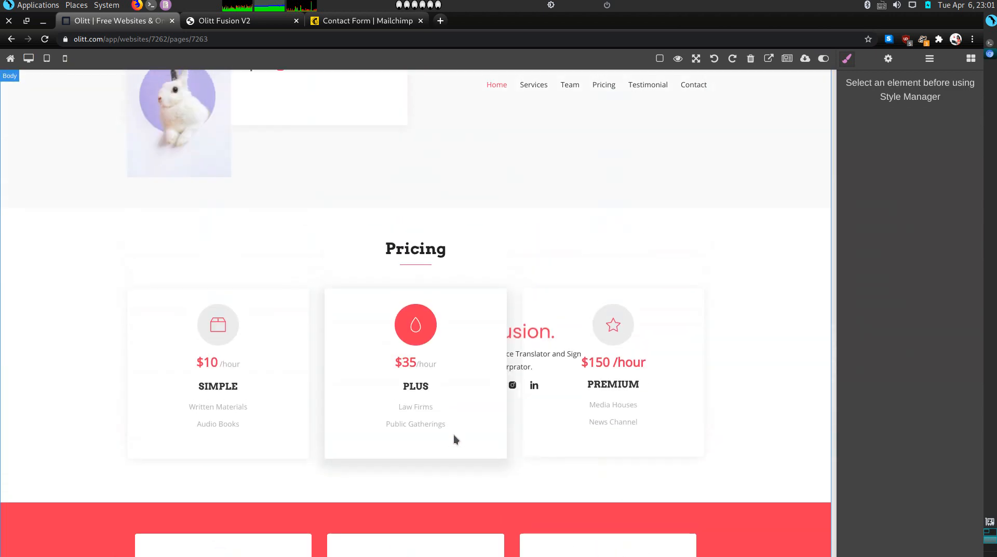
{"action": "right_click", "coordinate": [453, 434]}
{"action": "left_click", "coordinate": [715, 394]}
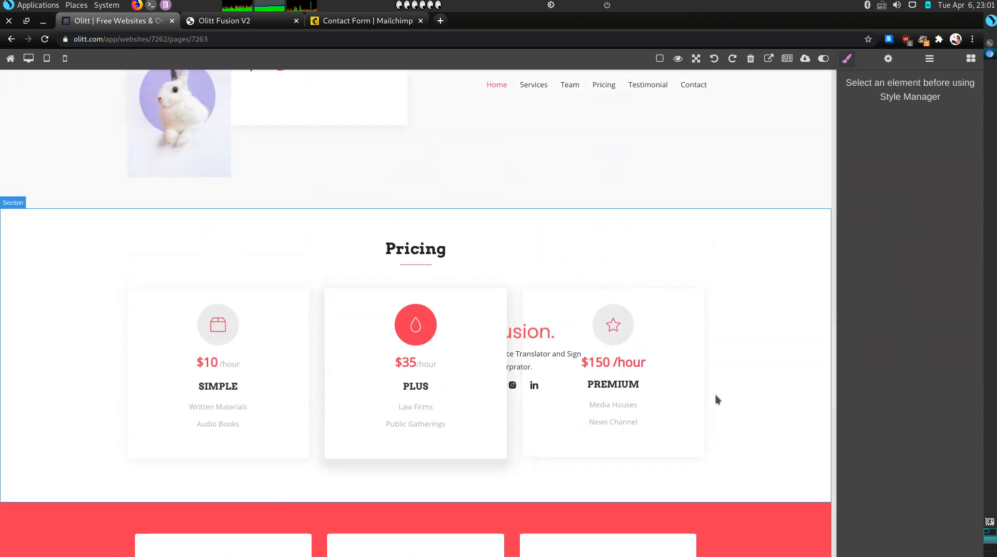
{"action": "left_click", "coordinate": [529, 350]}
{"action": "left_click_drag", "start_coordinate": [529, 349], "coordinate": [781, 497]}
{"action": "scroll", "coordinate": [780, 493], "scroll_direction": "down", "scroll_amount": 5}
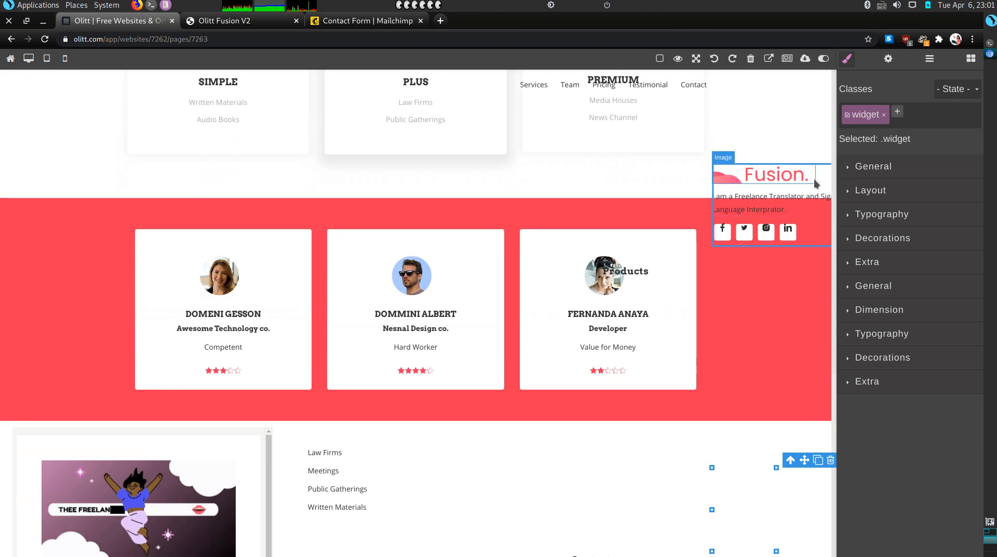
{"action": "left_click_drag", "start_coordinate": [813, 191], "coordinate": [519, 462]}
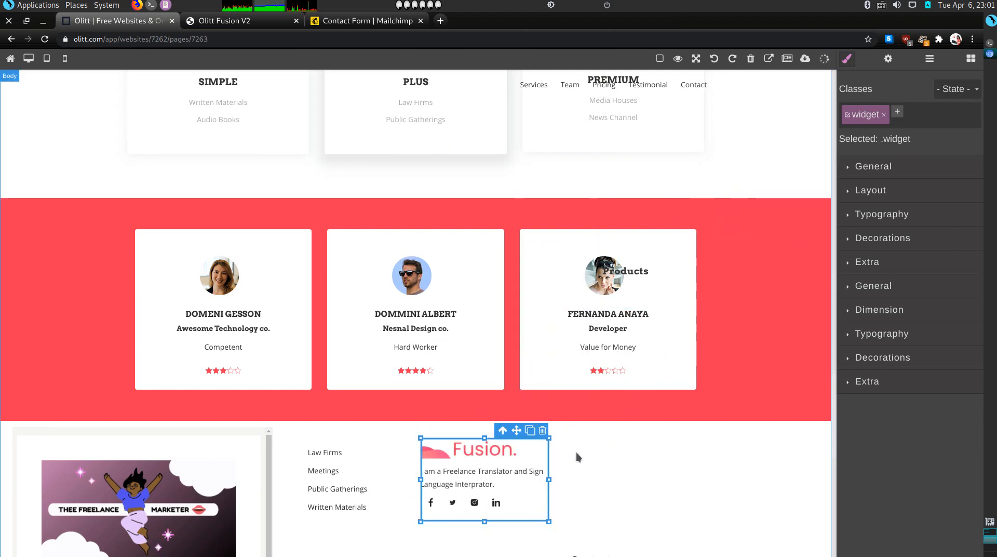
- Delete the remaining footer link list and move the Fusion box down to sit level with the Contact details
{"action": "left_click", "coordinate": [339, 483]}
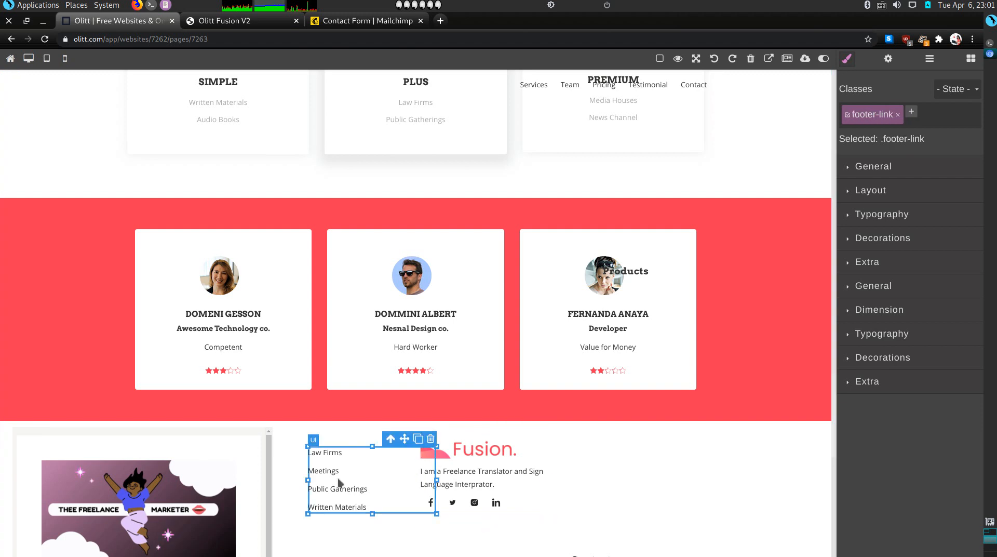
{"action": "left_click", "coordinate": [430, 439]}
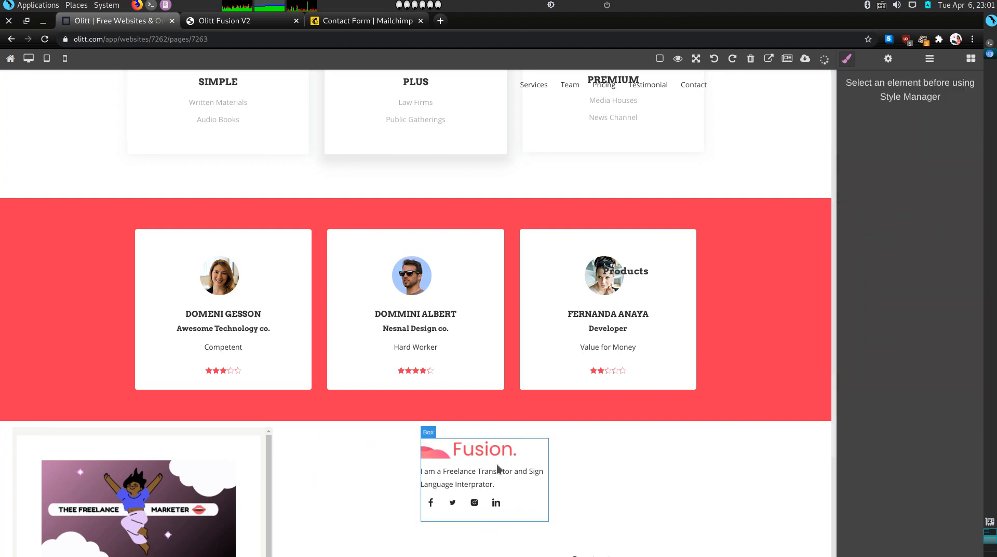
{"action": "scroll", "coordinate": [542, 496], "scroll_direction": "down", "scroll_amount": 2}
{"action": "scroll", "coordinate": [541, 496], "scroll_direction": "down", "scroll_amount": 2}
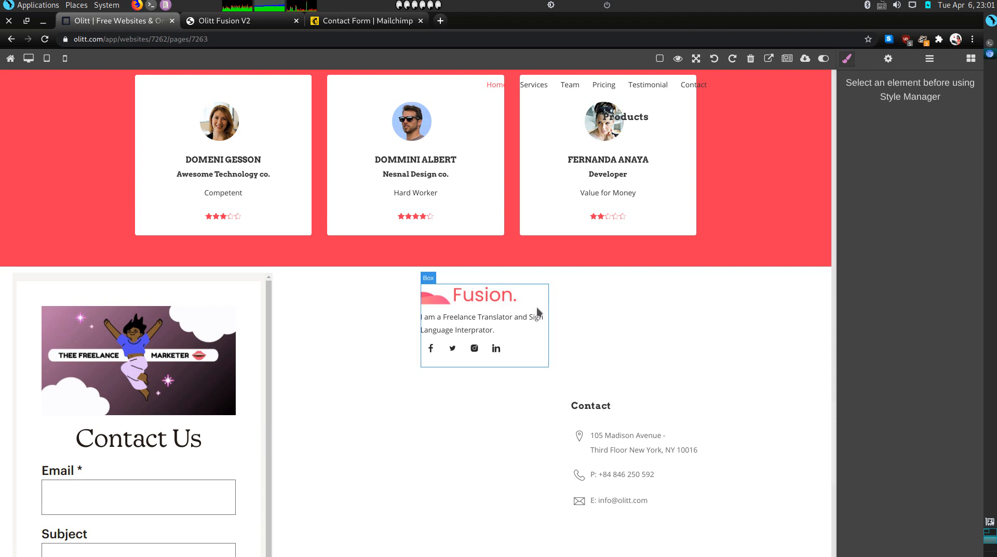
{"action": "left_click_drag", "start_coordinate": [538, 311], "coordinate": [502, 435]}
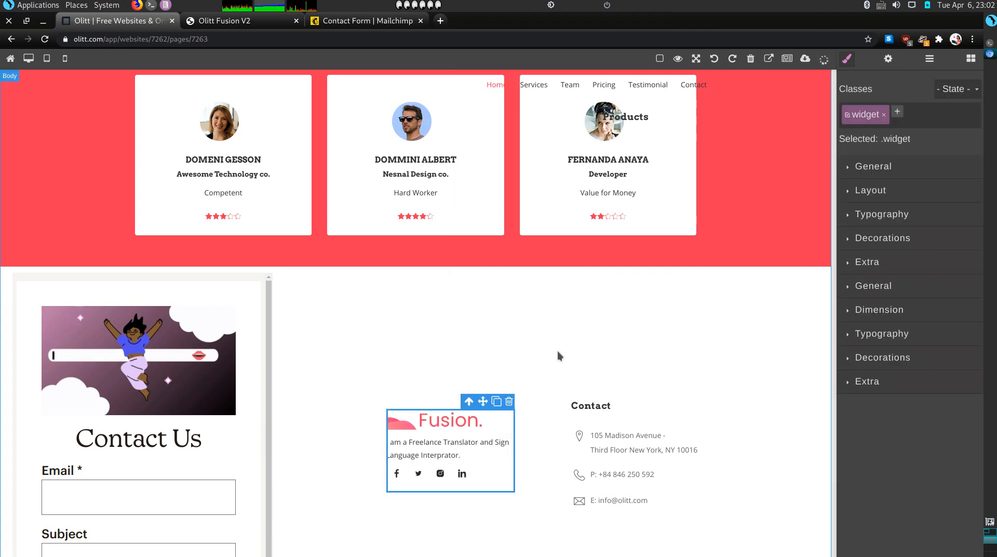
{"action": "left_click", "coordinate": [401, 445]}
{"action": "left_click", "coordinate": [360, 441]}
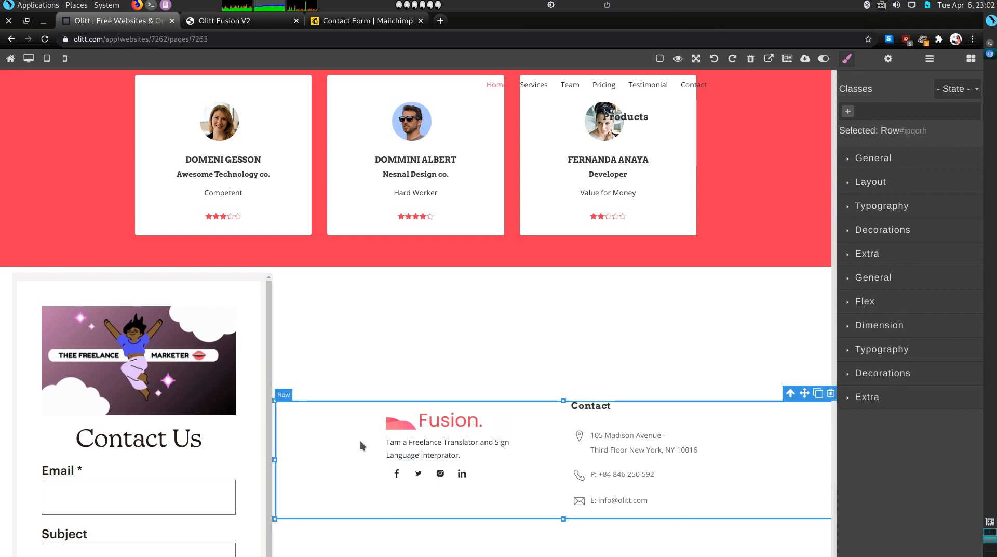
- Replace the Fusion logo beside the Contact details with the uploaded illustration of a woman working on a laptop at a desk
{"action": "double_click", "coordinate": [441, 420]}
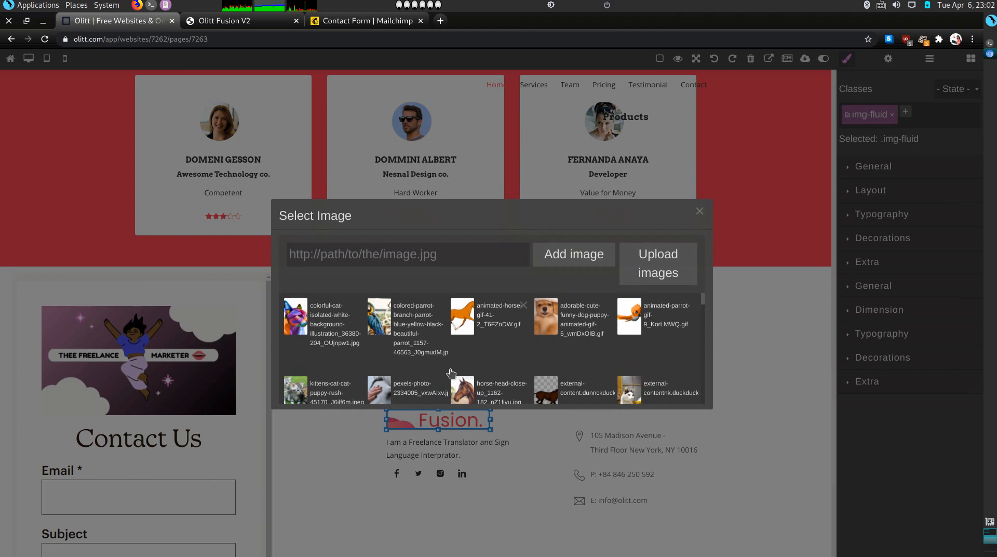
{"action": "scroll", "coordinate": [450, 373], "scroll_direction": "down", "scroll_amount": 3}
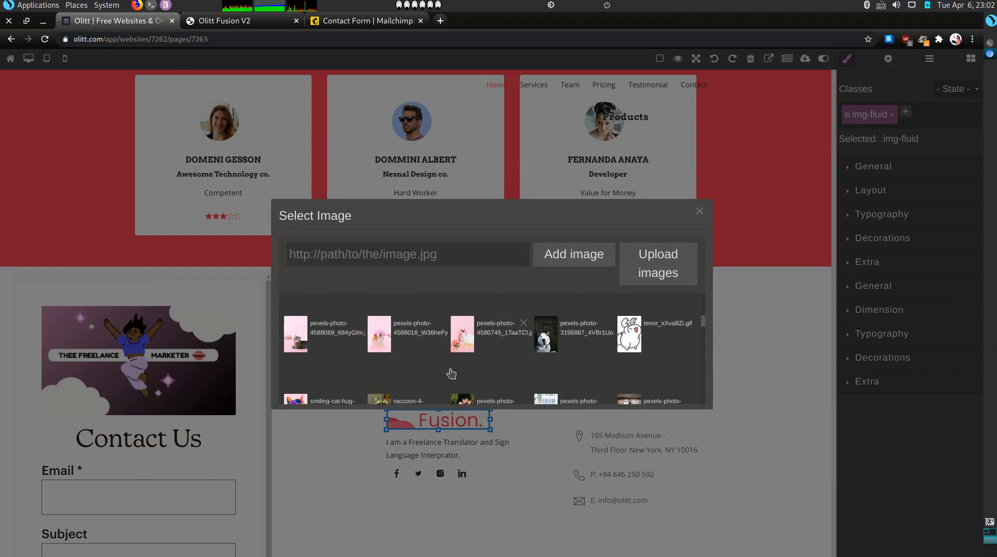
{"action": "scroll", "coordinate": [451, 373], "scroll_direction": "down", "scroll_amount": 5}
{"action": "scroll", "coordinate": [450, 373], "scroll_direction": "down", "scroll_amount": 5}
{"action": "scroll", "coordinate": [451, 373], "scroll_direction": "down", "scroll_amount": 3}
{"action": "scroll", "coordinate": [451, 373], "scroll_direction": "down", "scroll_amount": 3}
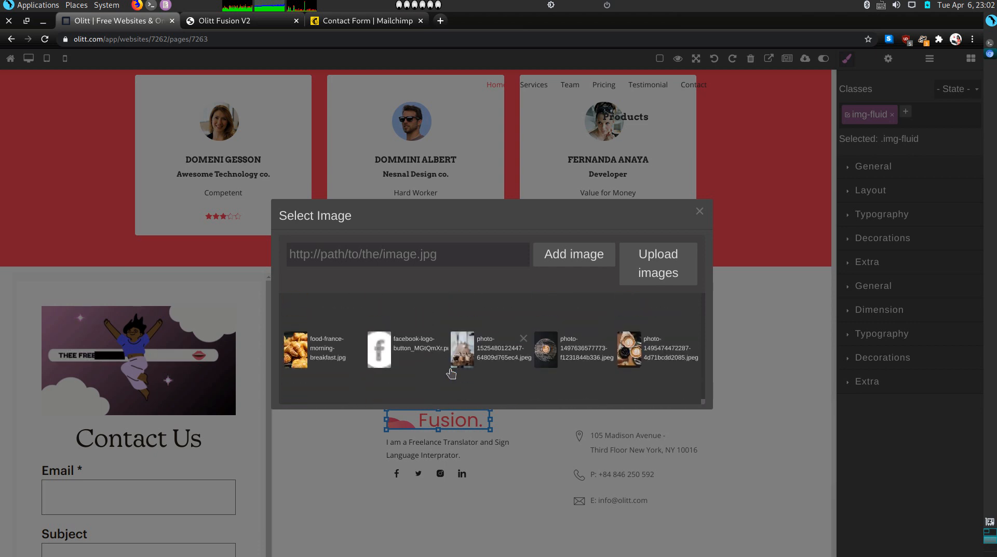
{"action": "scroll", "coordinate": [451, 373], "scroll_direction": "up", "scroll_amount": 3}
{"action": "scroll", "coordinate": [450, 373], "scroll_direction": "up", "scroll_amount": 3}
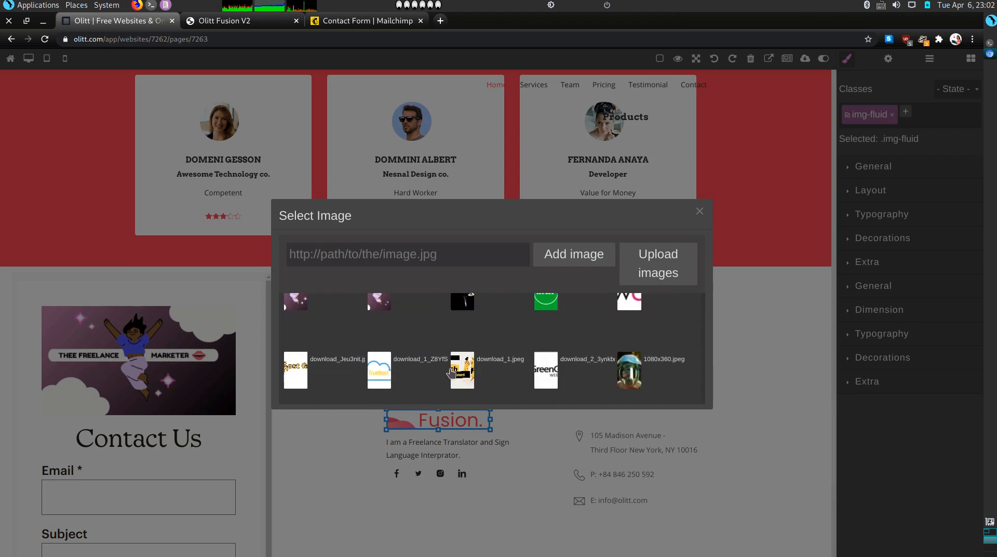
{"action": "scroll", "coordinate": [596, 369], "scroll_direction": "up", "scroll_amount": 3}
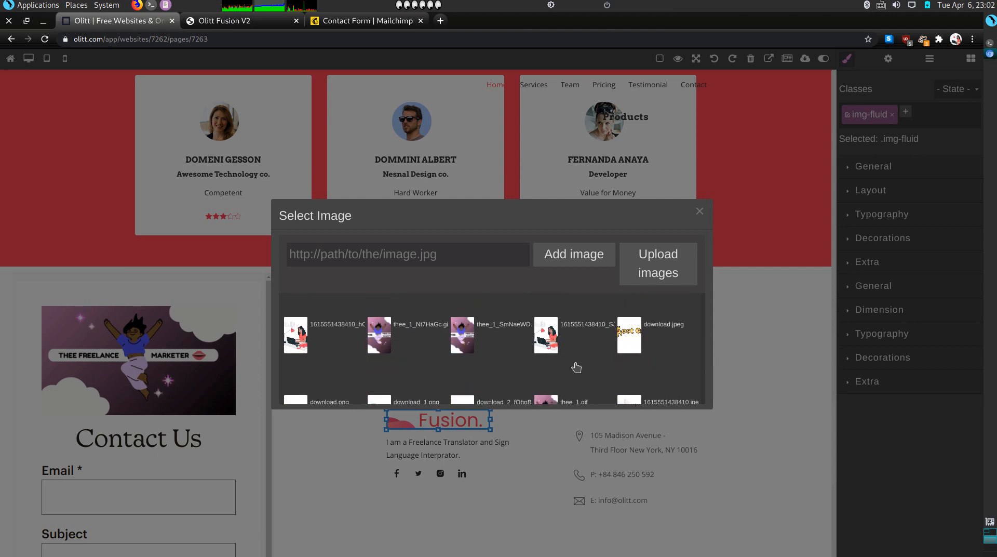
{"action": "left_click", "coordinate": [553, 344]}
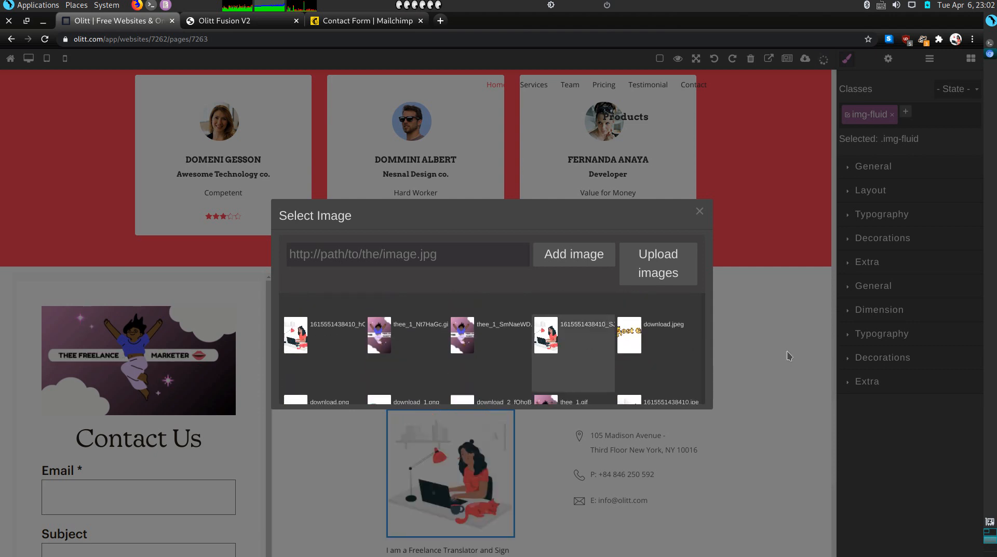
{"action": "left_click", "coordinate": [788, 355]}
{"action": "scroll", "coordinate": [704, 431], "scroll_direction": "down", "scroll_amount": 1}
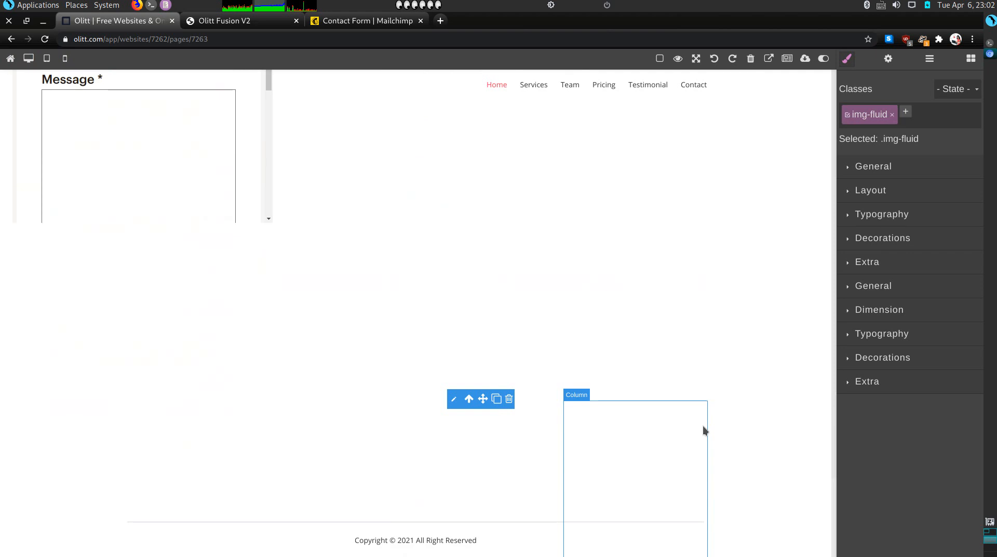
{"action": "scroll", "coordinate": [703, 430], "scroll_direction": "up", "scroll_amount": 4}
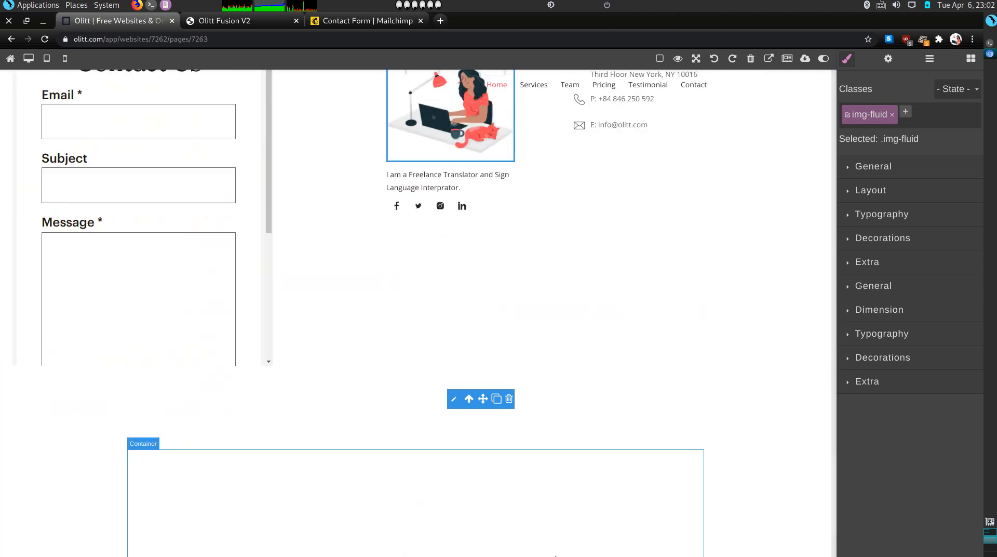
{"action": "left_click", "coordinate": [556, 554]}
{"action": "scroll", "coordinate": [638, 554], "scroll_direction": "down", "scroll_amount": 3}
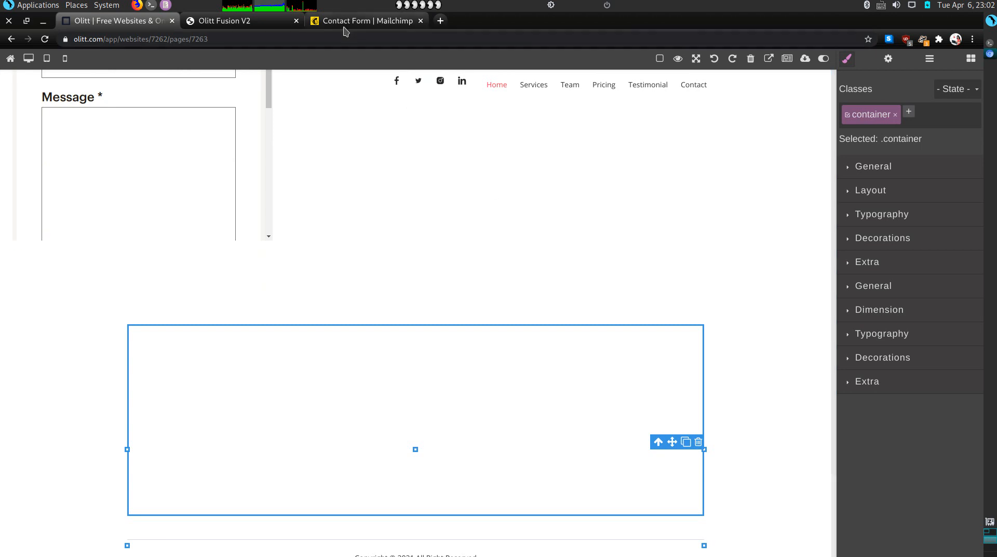
- Switch to the published Olitt Fusion V2 site and reload it to check the area beside the contact form
{"action": "left_click", "coordinate": [275, 26]}
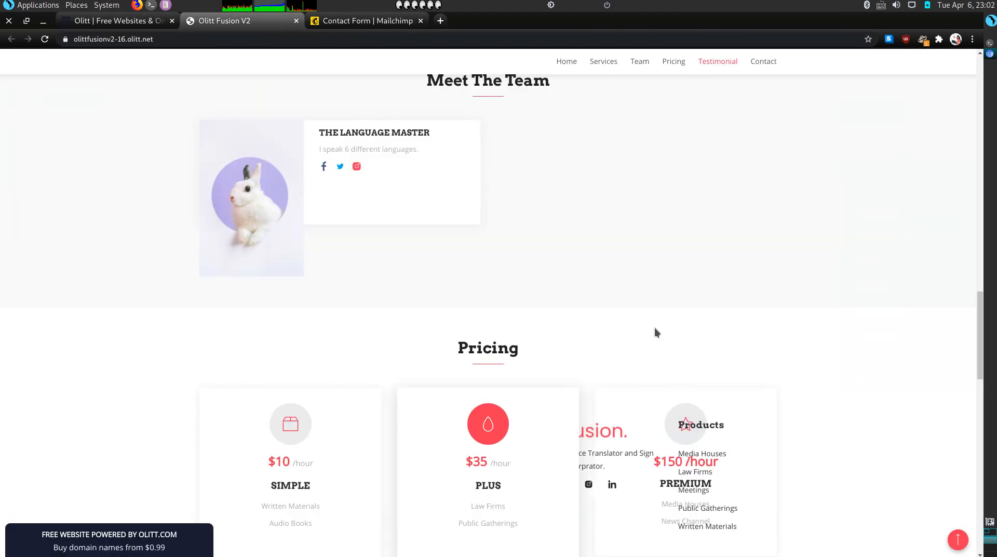
{"action": "scroll", "coordinate": [654, 328], "scroll_direction": "down", "scroll_amount": 5}
{"action": "scroll", "coordinate": [654, 328], "scroll_direction": "up", "scroll_amount": 2}
{"action": "scroll", "coordinate": [654, 329], "scroll_direction": "down", "scroll_amount": 4}
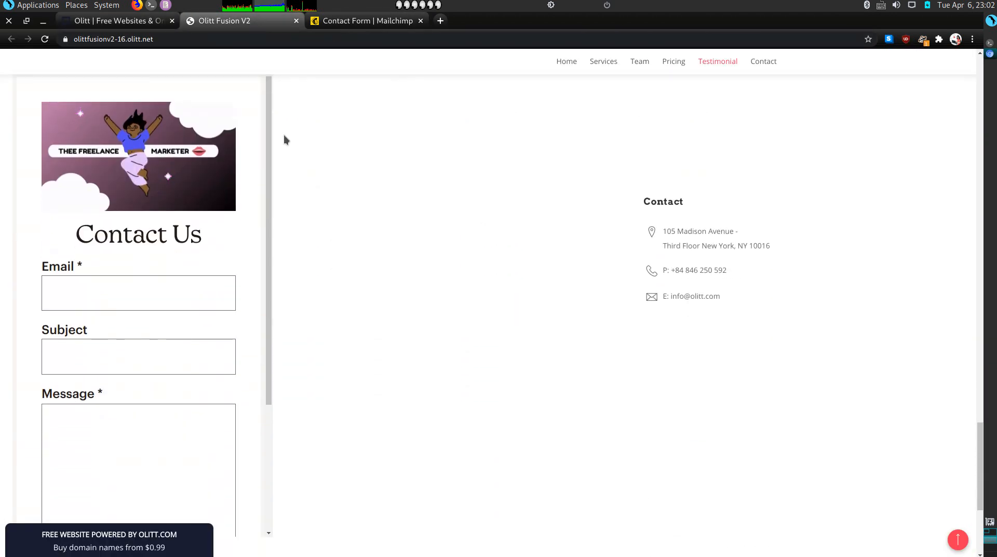
{"action": "left_click", "coordinate": [45, 39]}
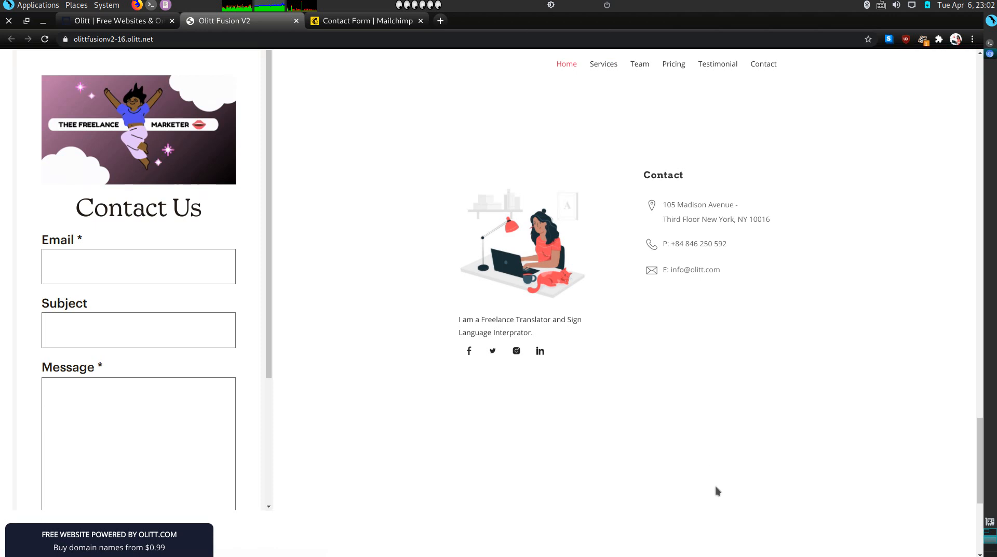
- Review the published page's testimonials, pricing, team, hero banner, Collaborators and Languages I Know sections
{"action": "scroll", "coordinate": [715, 486], "scroll_direction": "up", "scroll_amount": 12}
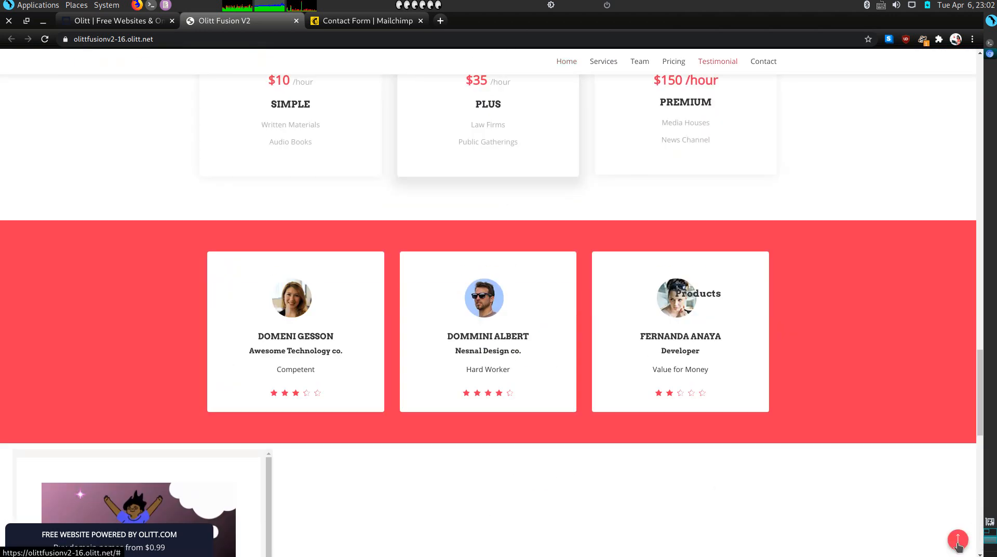
{"action": "scroll", "coordinate": [787, 414], "scroll_direction": "up", "scroll_amount": 10}
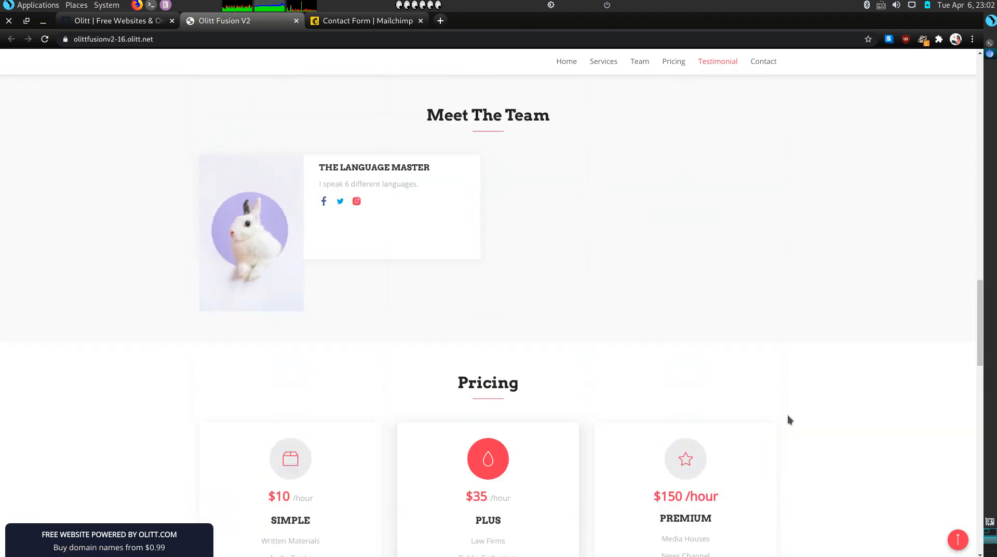
{"action": "scroll", "coordinate": [788, 415], "scroll_direction": "up", "scroll_amount": 8}
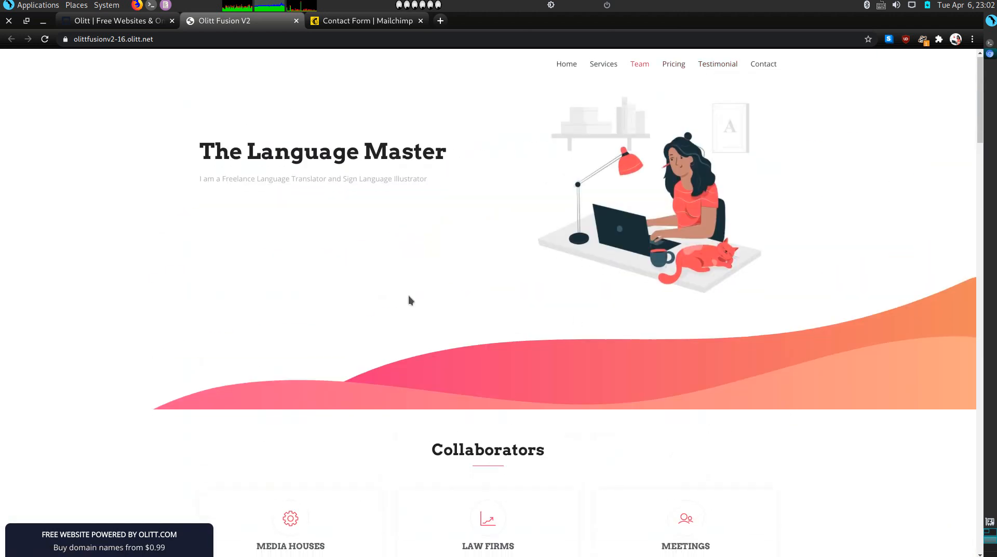
{"action": "scroll", "coordinate": [632, 279], "scroll_direction": "down", "scroll_amount": 3}
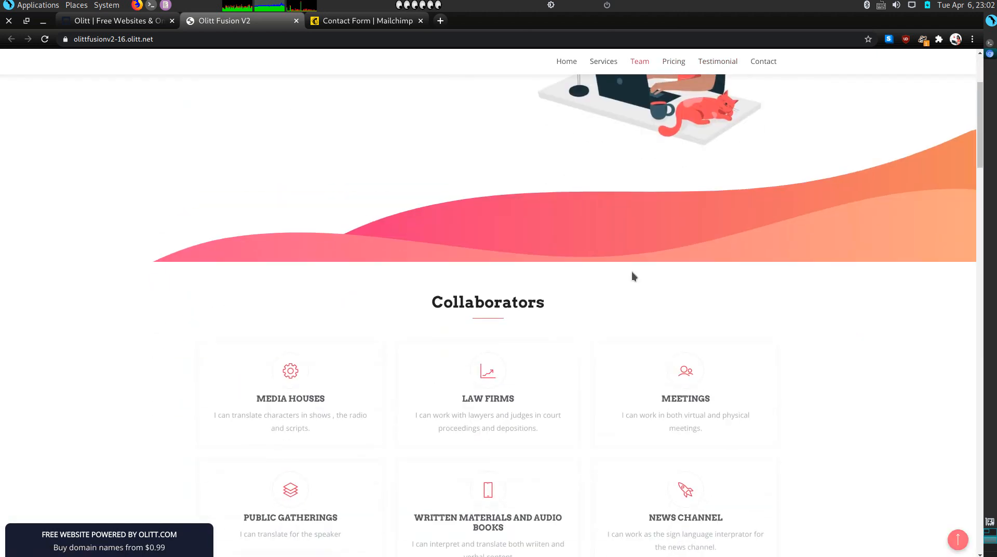
{"action": "scroll", "coordinate": [644, 403], "scroll_direction": "down", "scroll_amount": 7}
{"action": "scroll", "coordinate": [643, 403], "scroll_direction": "down", "scroll_amount": 5}
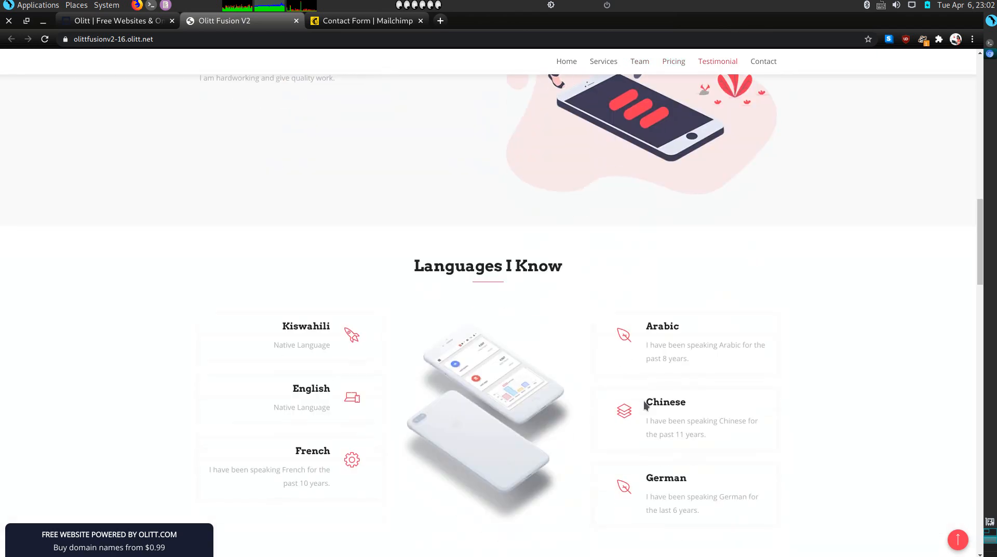
{"action": "scroll", "coordinate": [623, 374], "scroll_direction": "down", "scroll_amount": 3}
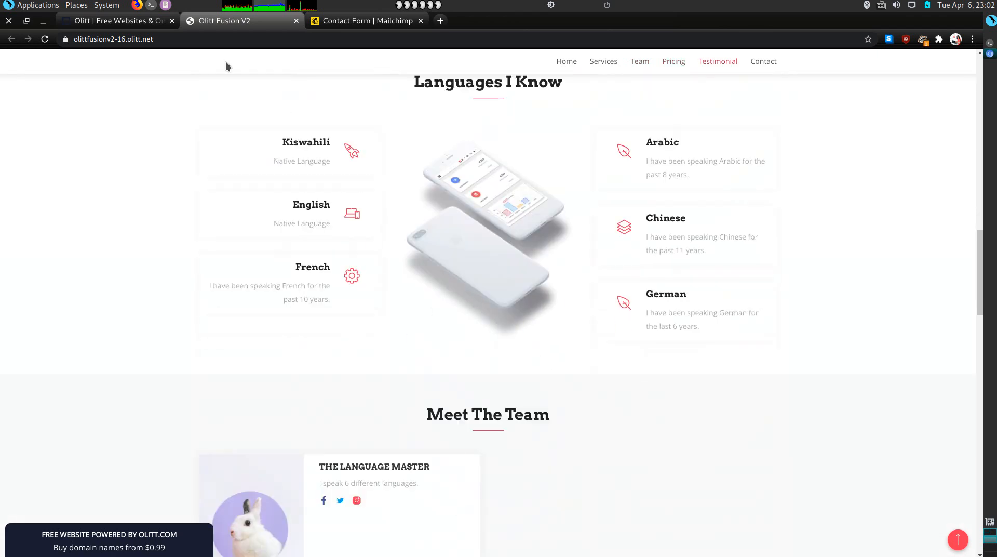
- Test the Facebook icon link below the illustration on the published site and close the page it opens
{"action": "left_click", "coordinate": [112, 23]}
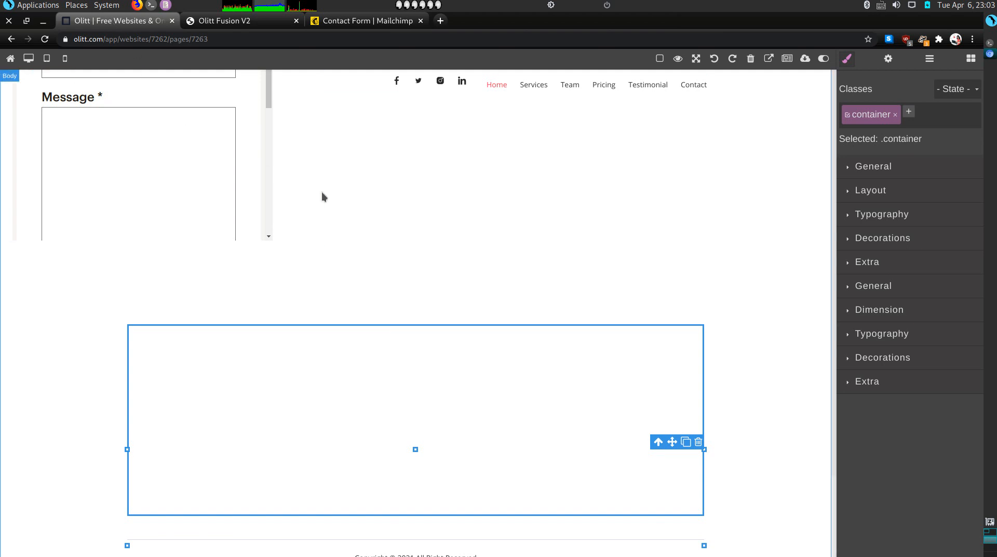
{"action": "scroll", "coordinate": [322, 196], "scroll_direction": "up", "scroll_amount": 5}
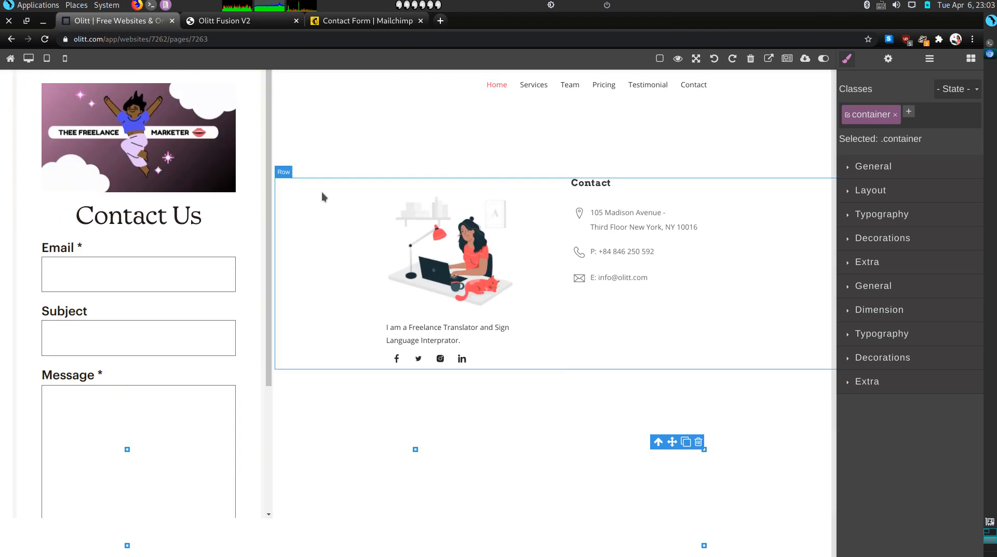
{"action": "left_click", "coordinate": [249, 21]}
{"action": "scroll", "coordinate": [617, 538], "scroll_direction": "down", "scroll_amount": 15}
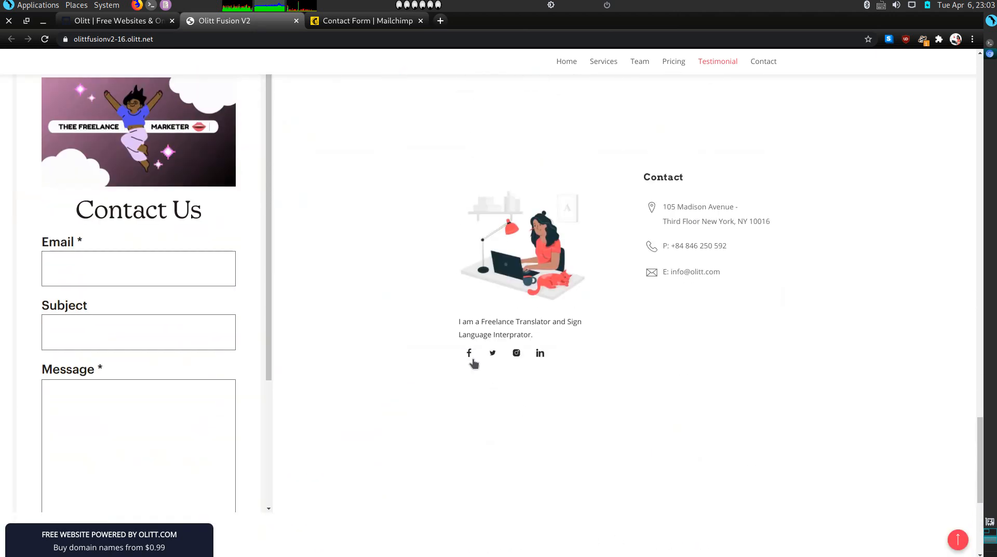
{"action": "left_click", "coordinate": [470, 353]}
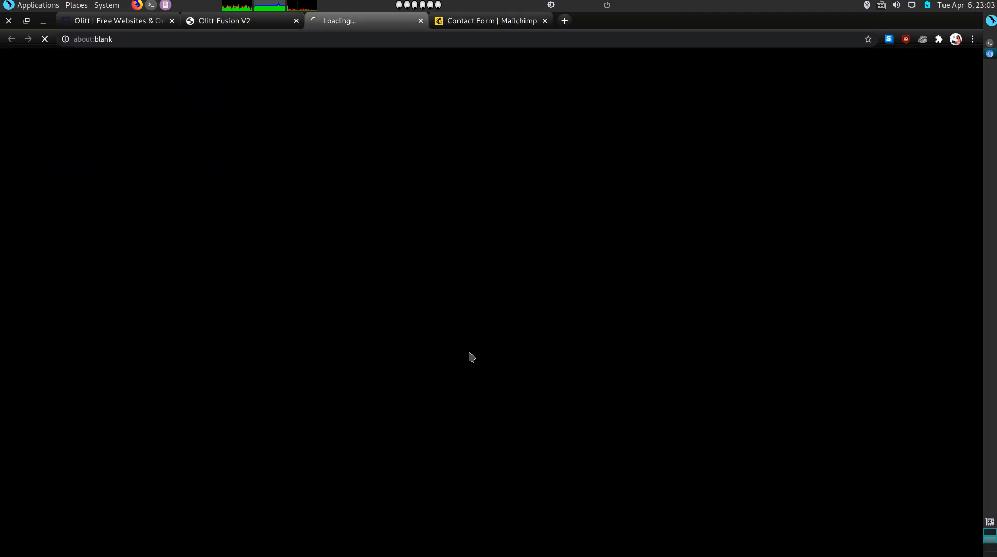
{"action": "left_click", "coordinate": [224, 22]}
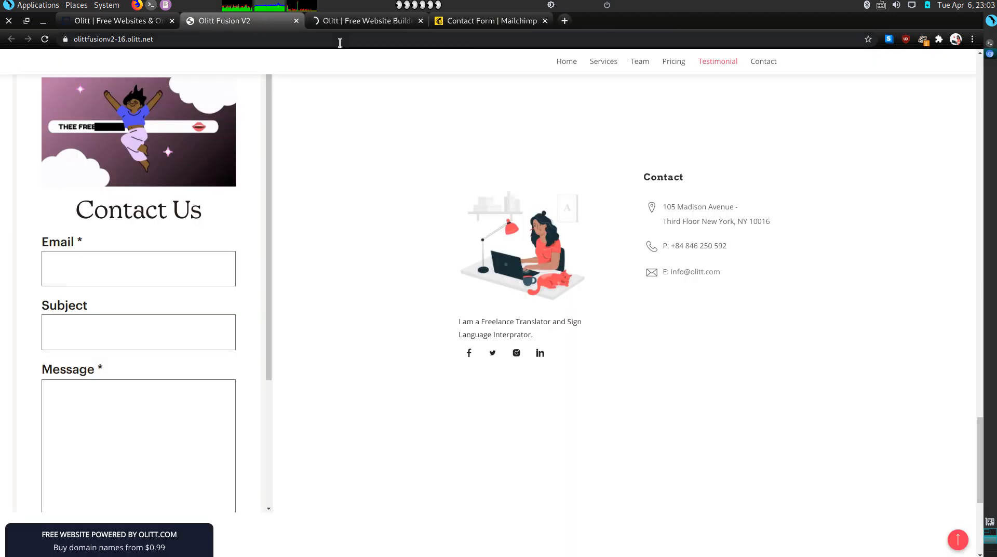
{"action": "left_click", "coordinate": [423, 26]}
{"action": "left_click", "coordinate": [420, 21]}
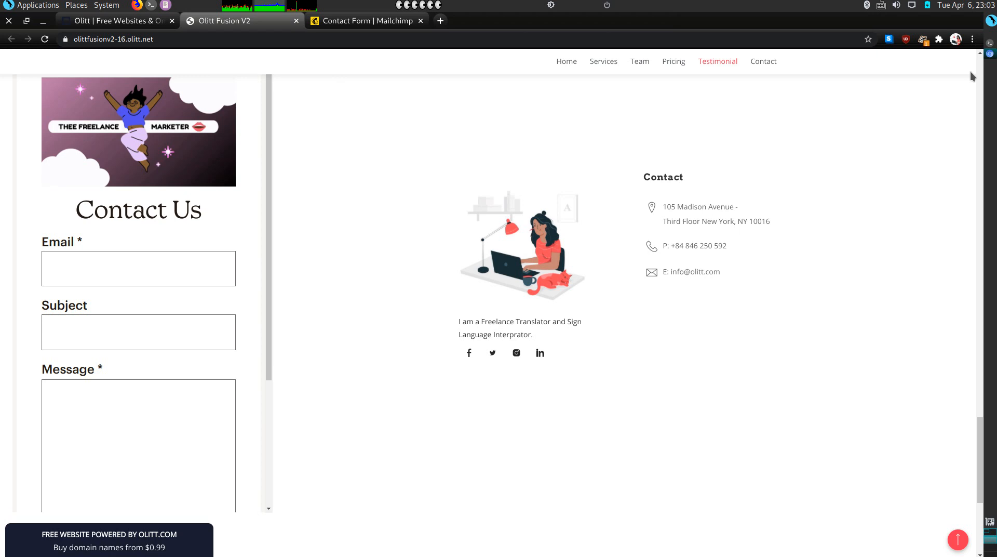
{"action": "mouse_move", "coordinate": [991, 45]}
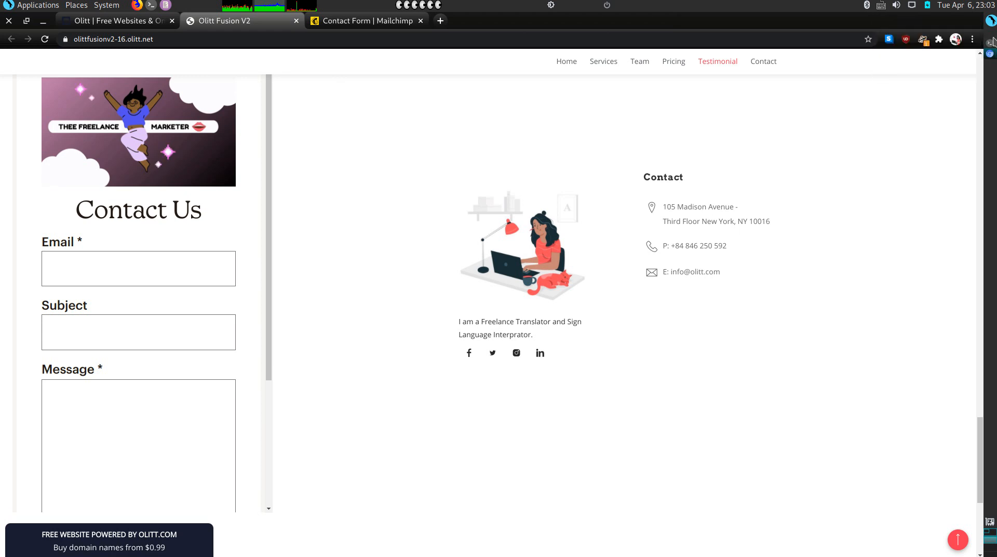